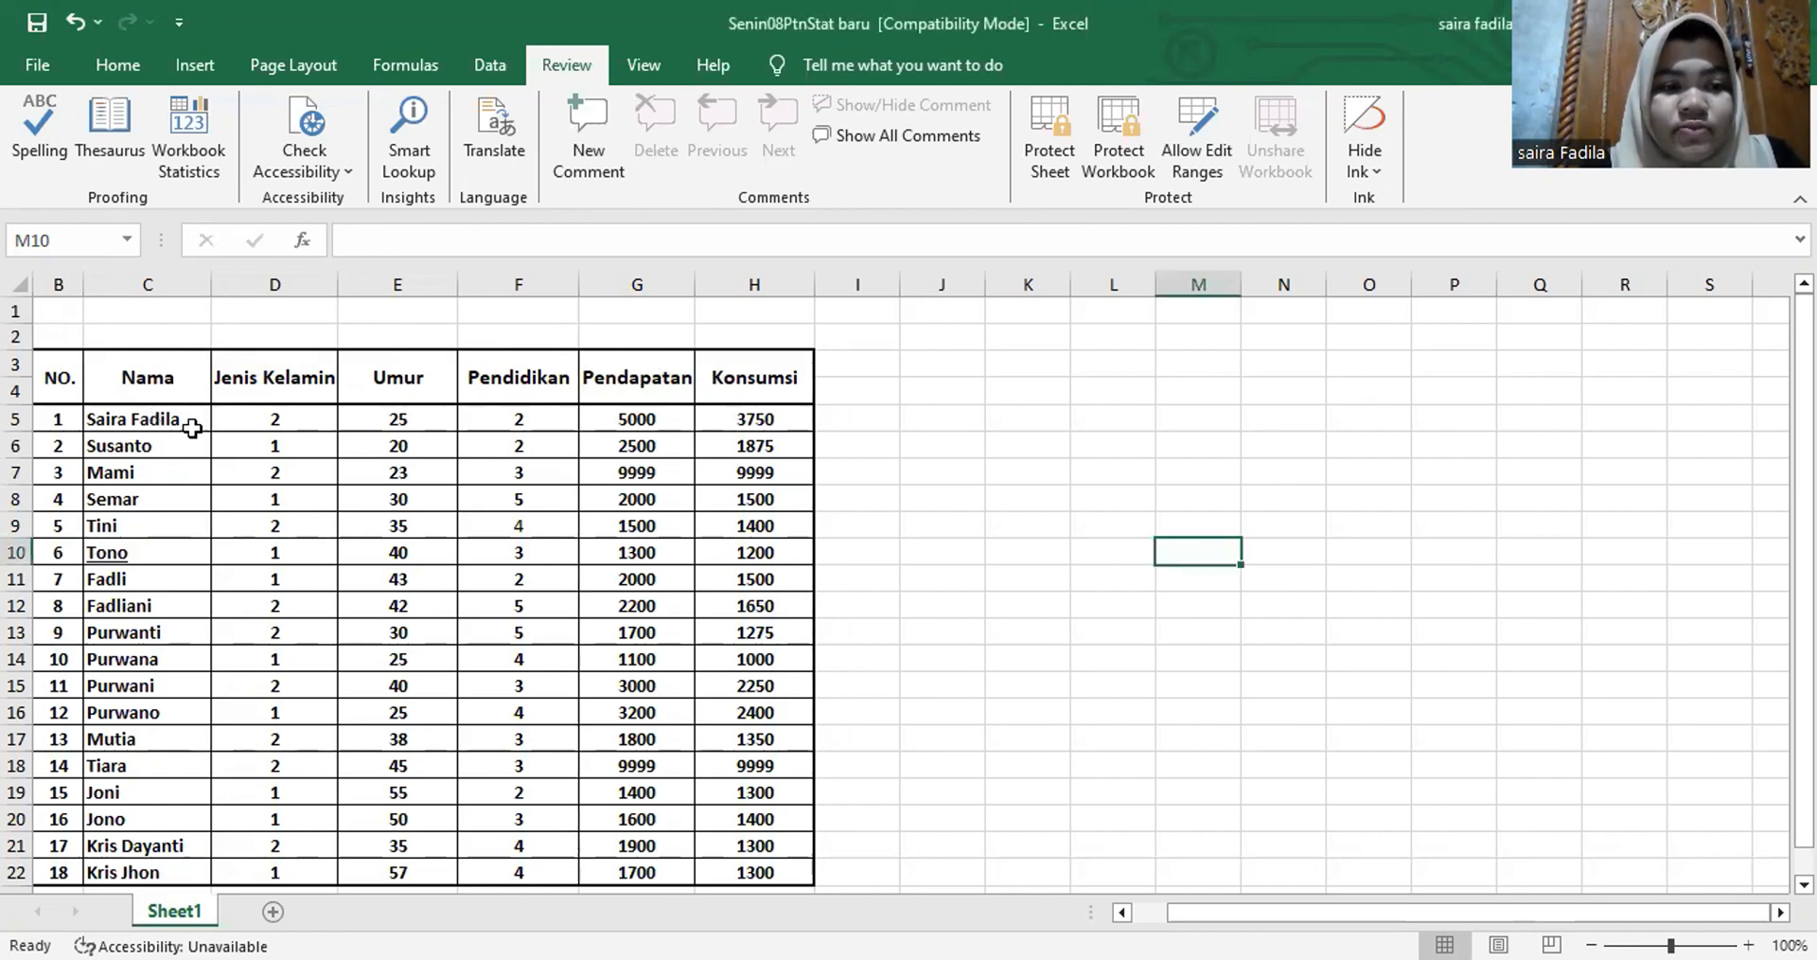
Step: Copy the respondent data in C5:H22 and paste it into the empty SPSS data sheet from row 1 of the first column
drag(182, 412, 804, 781)
key(ctrl+c)
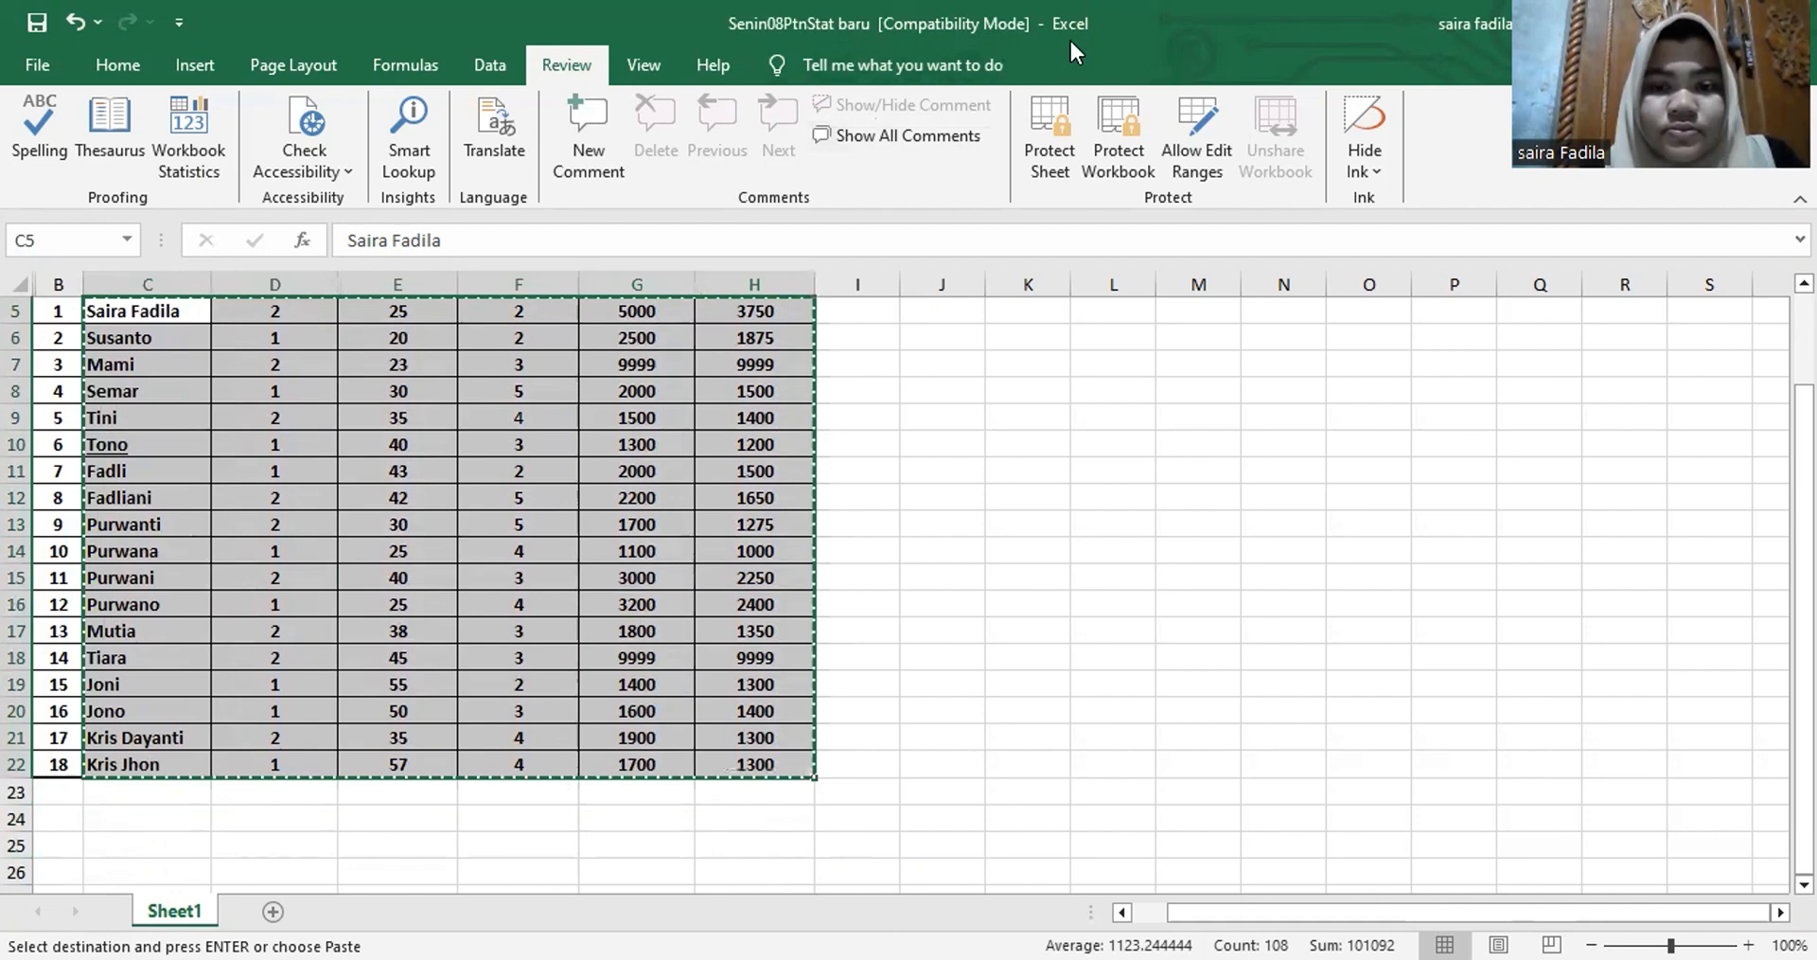
key(alt+Tab)
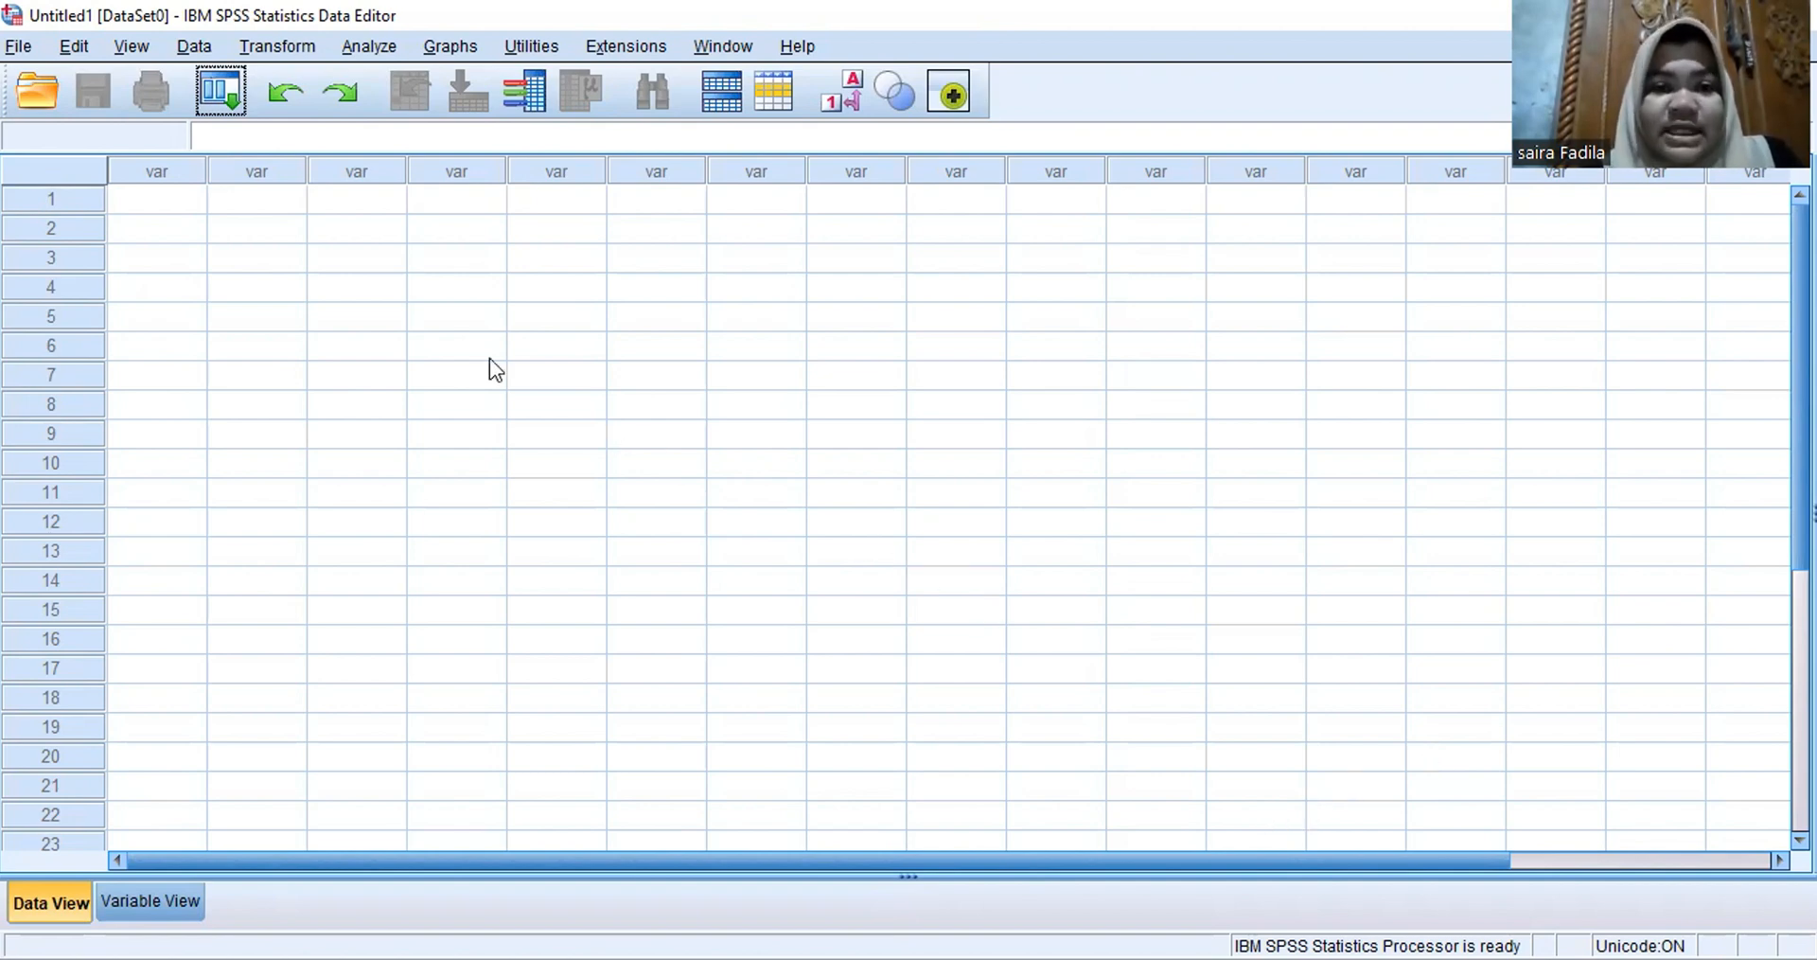
click(186, 205)
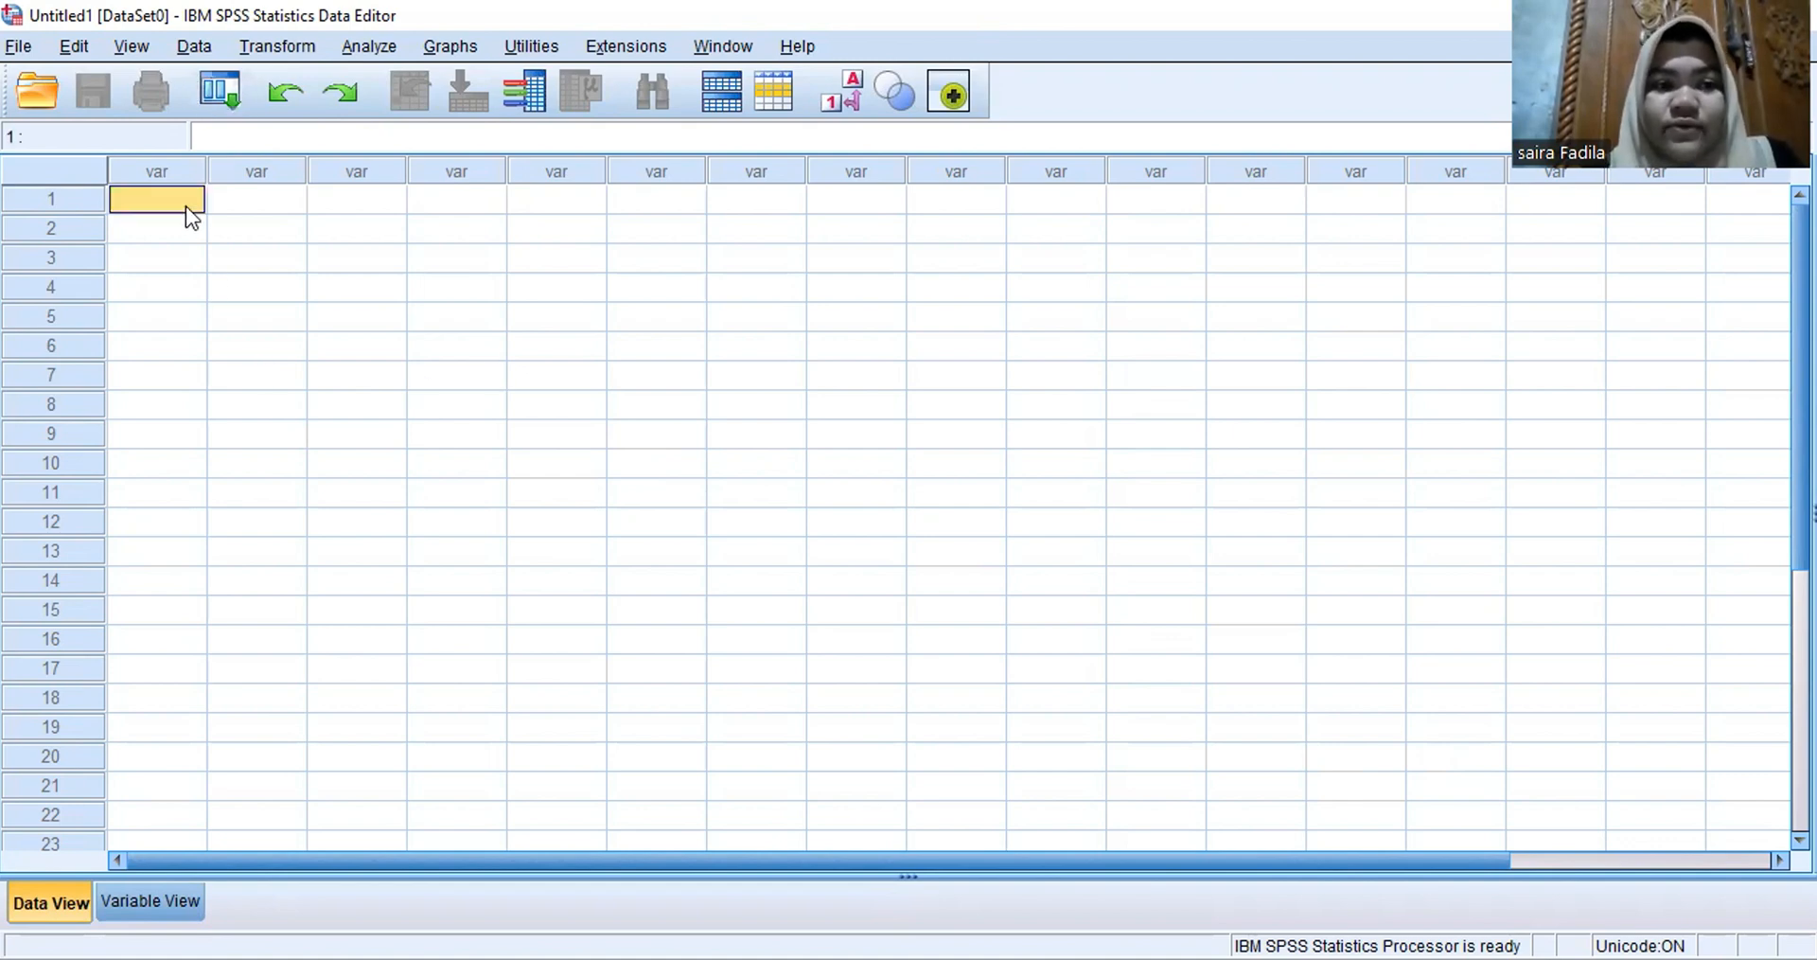
click(186, 206)
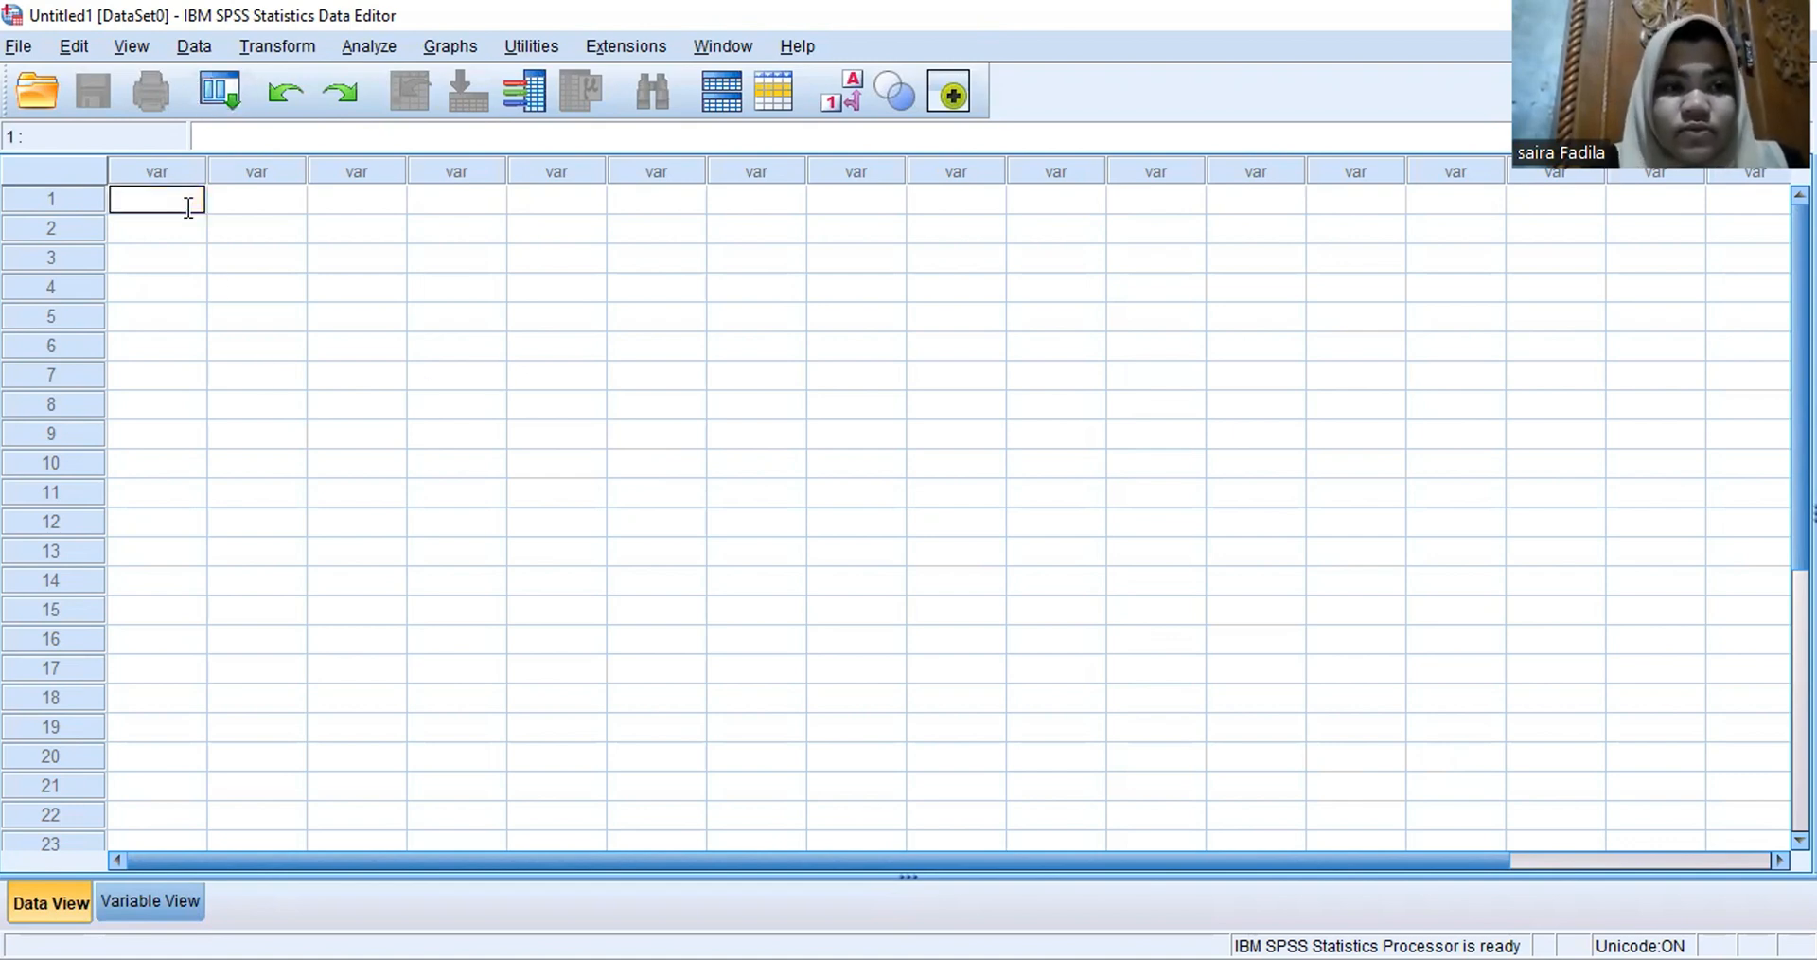
click(165, 170)
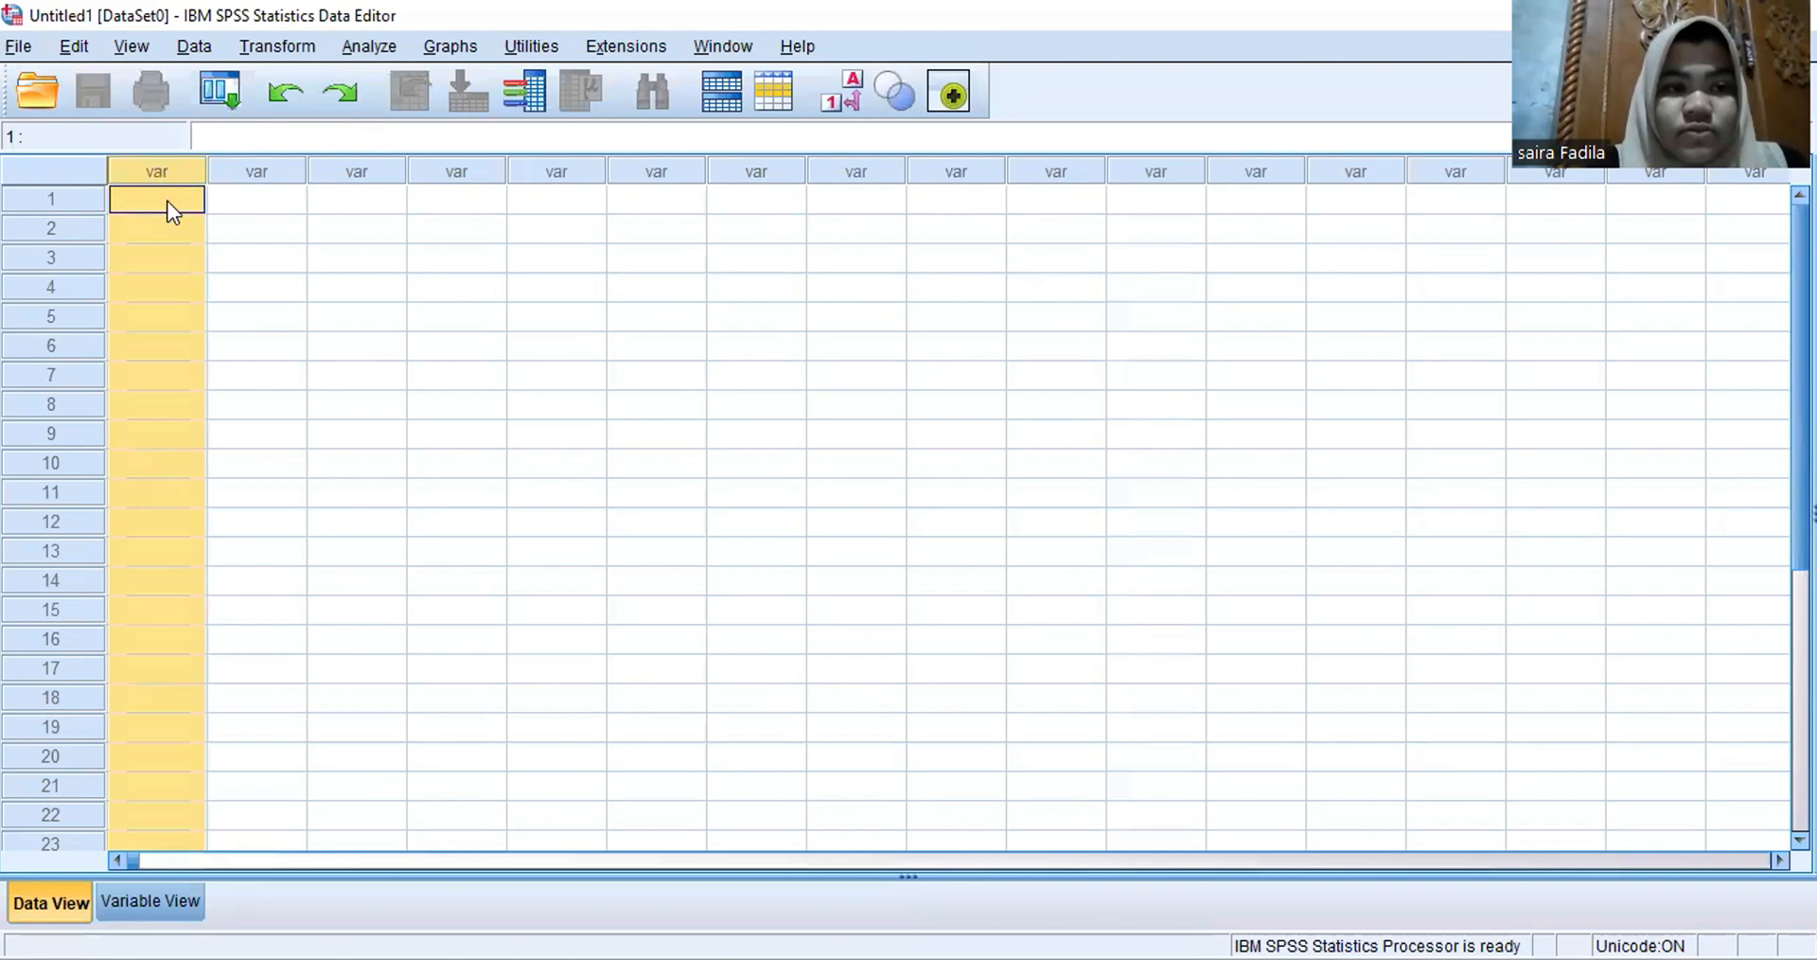
click(170, 204)
key(ctrl+v)
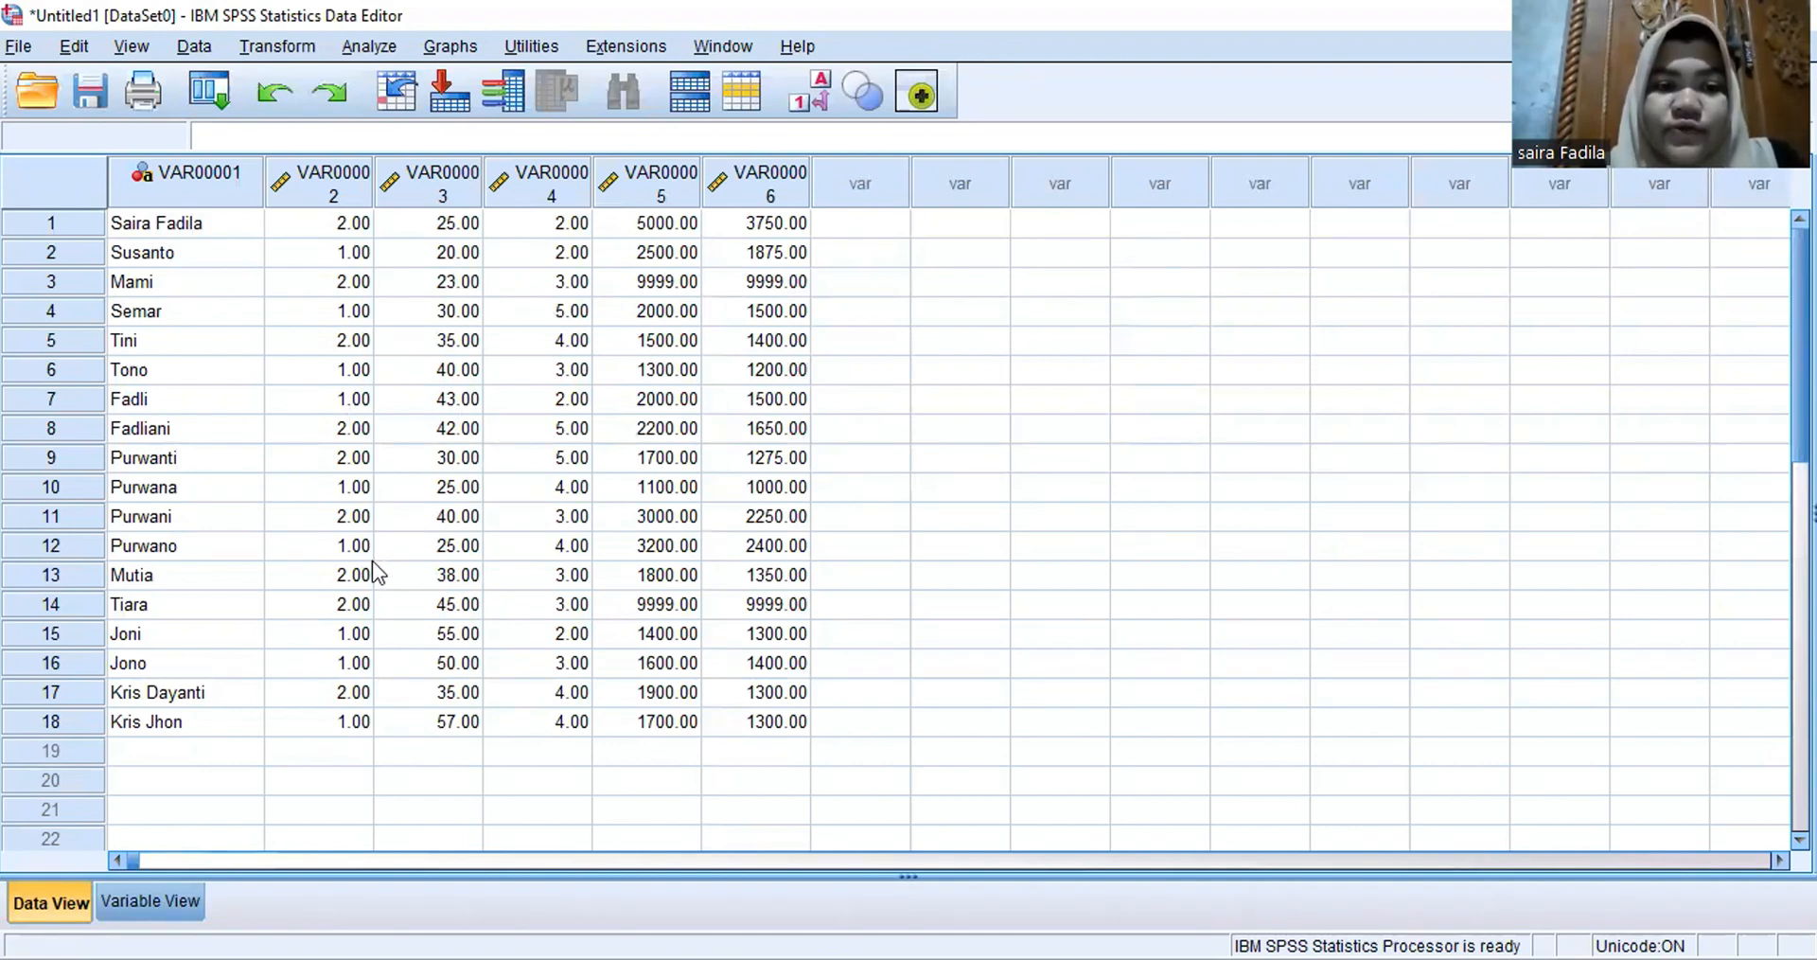
Step: Rename the first two variables in the variable definitions as Nama and JenisKelamin
click(183, 887)
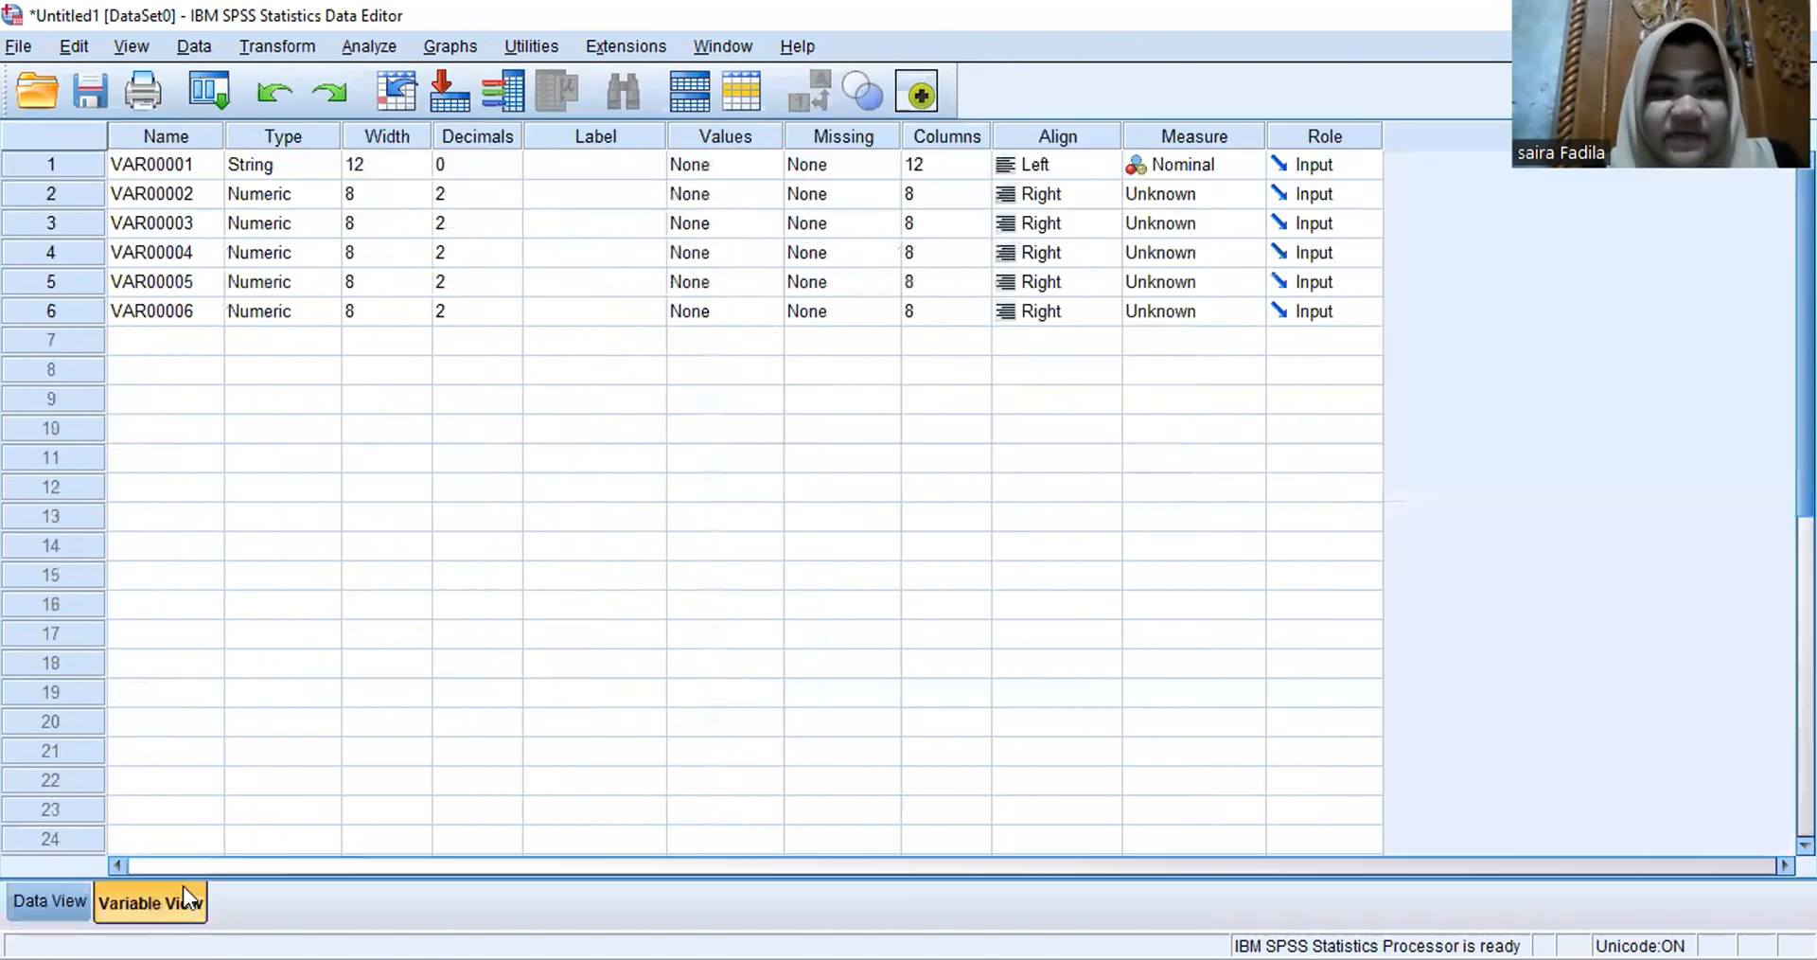
click(169, 168)
double_click(164, 155)
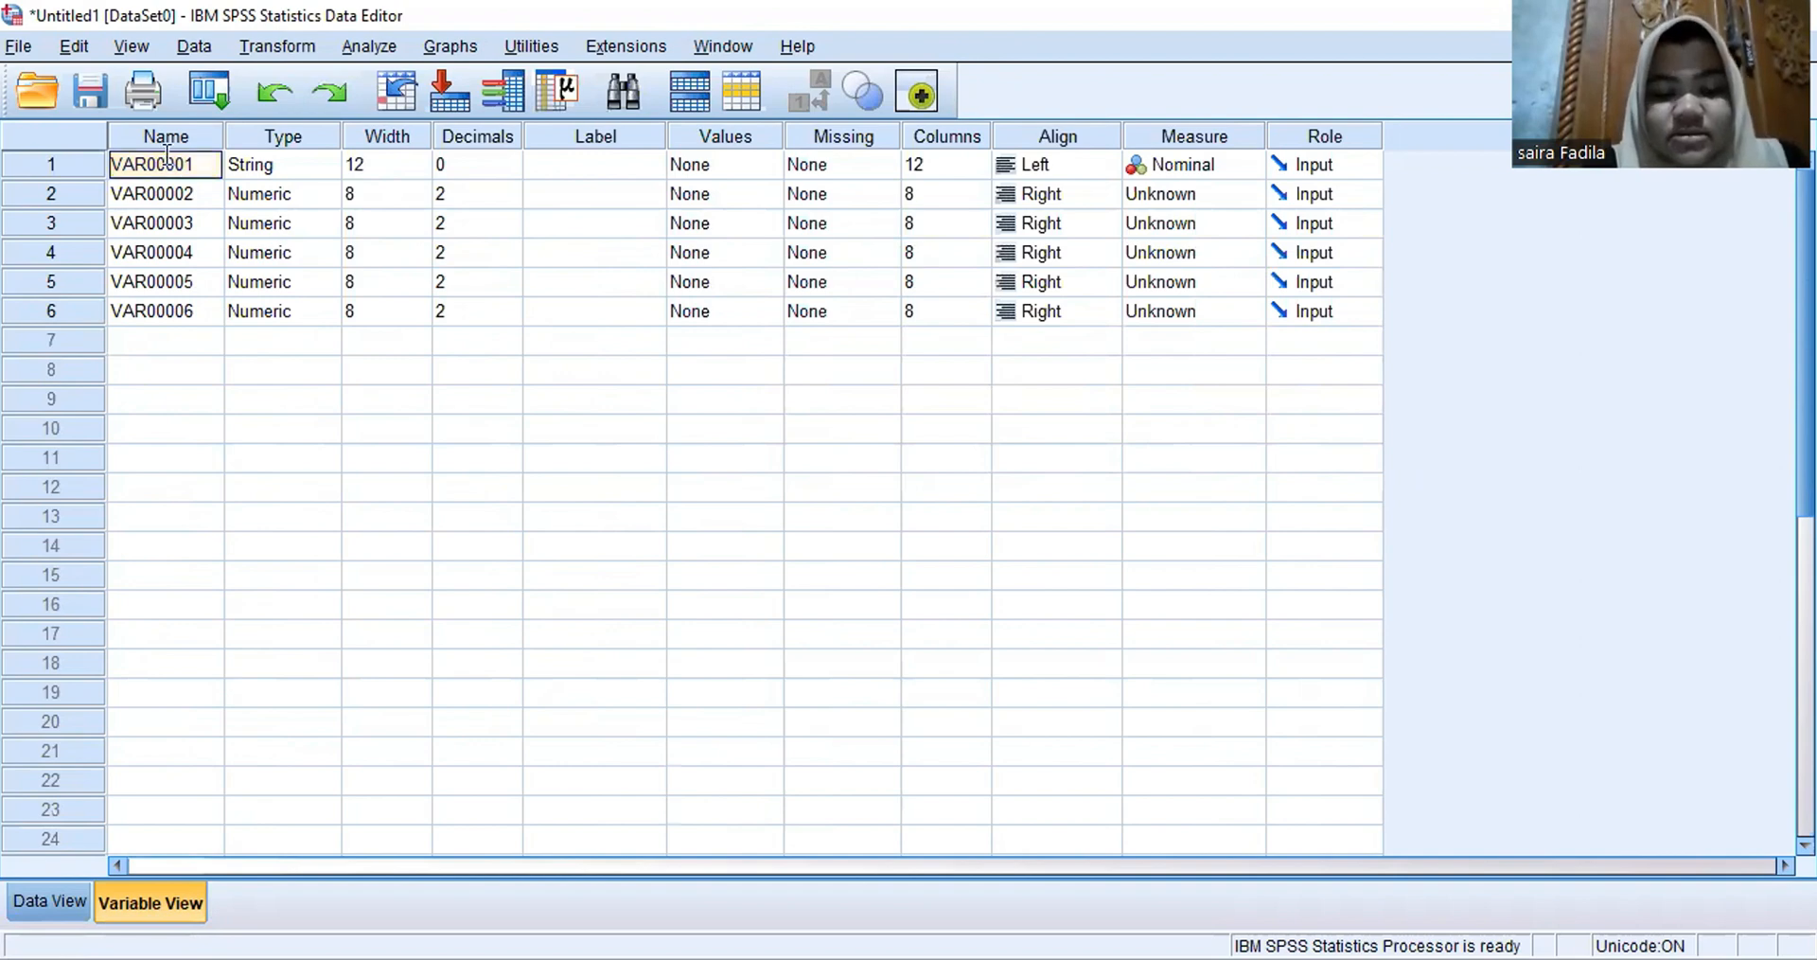
text(Nama)
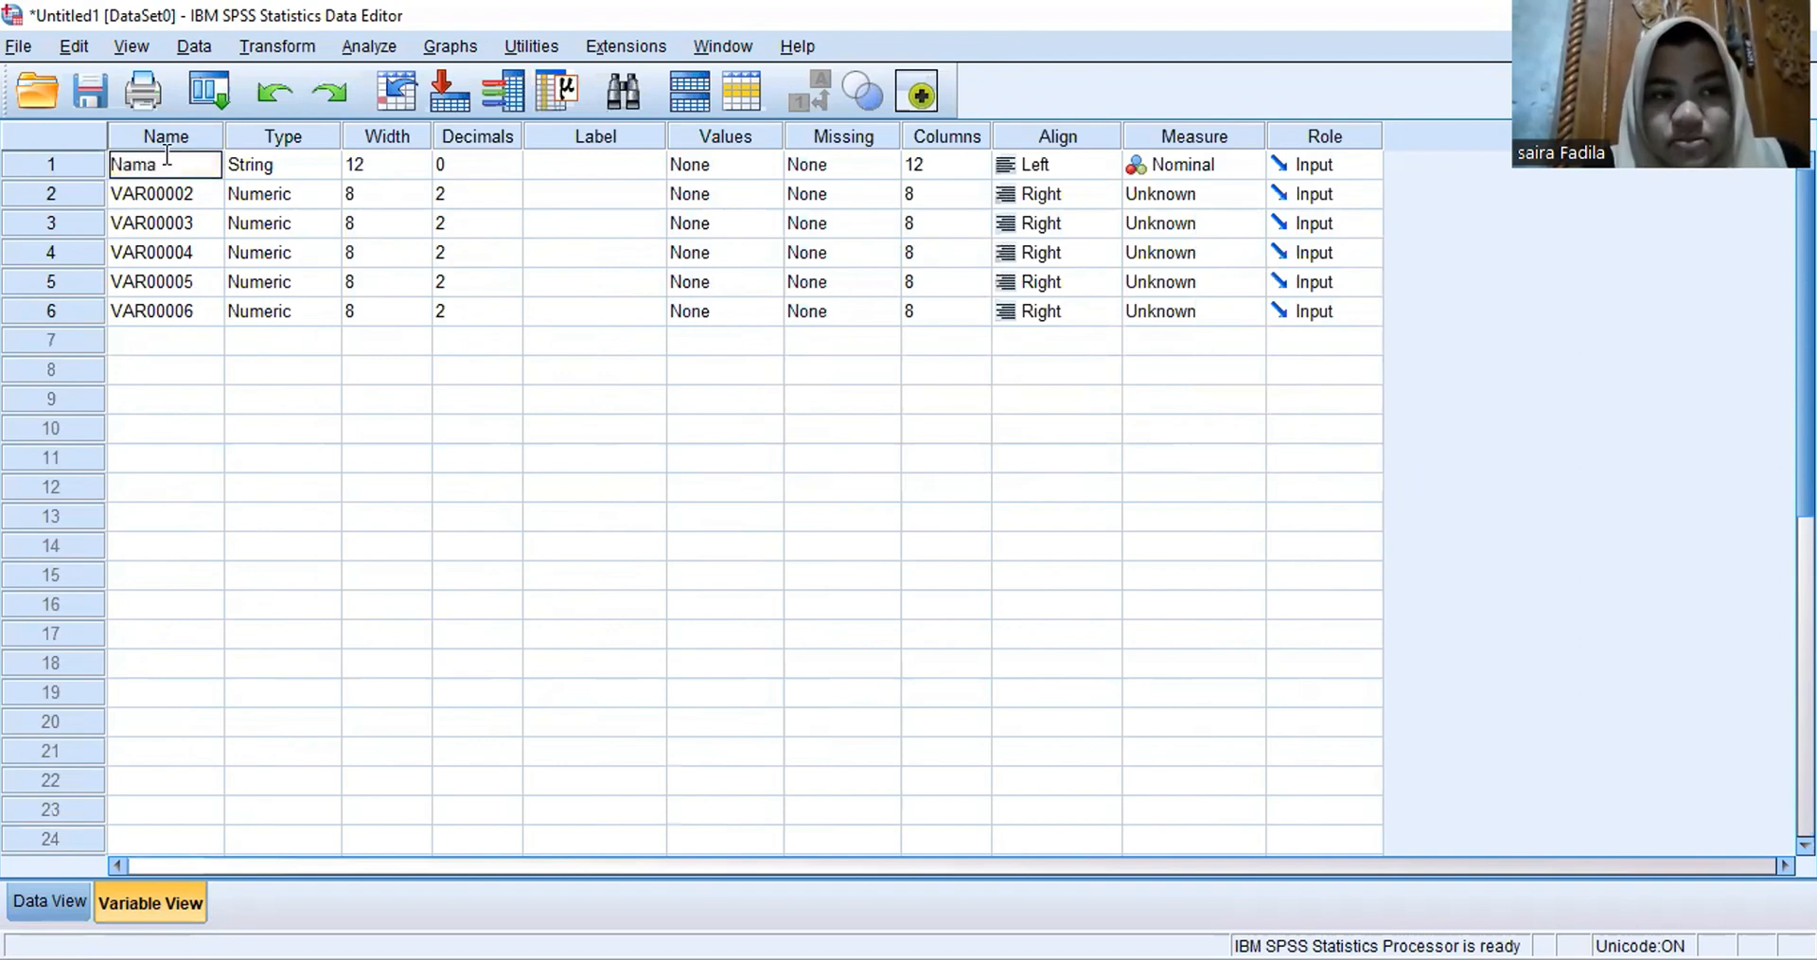
click(169, 195)
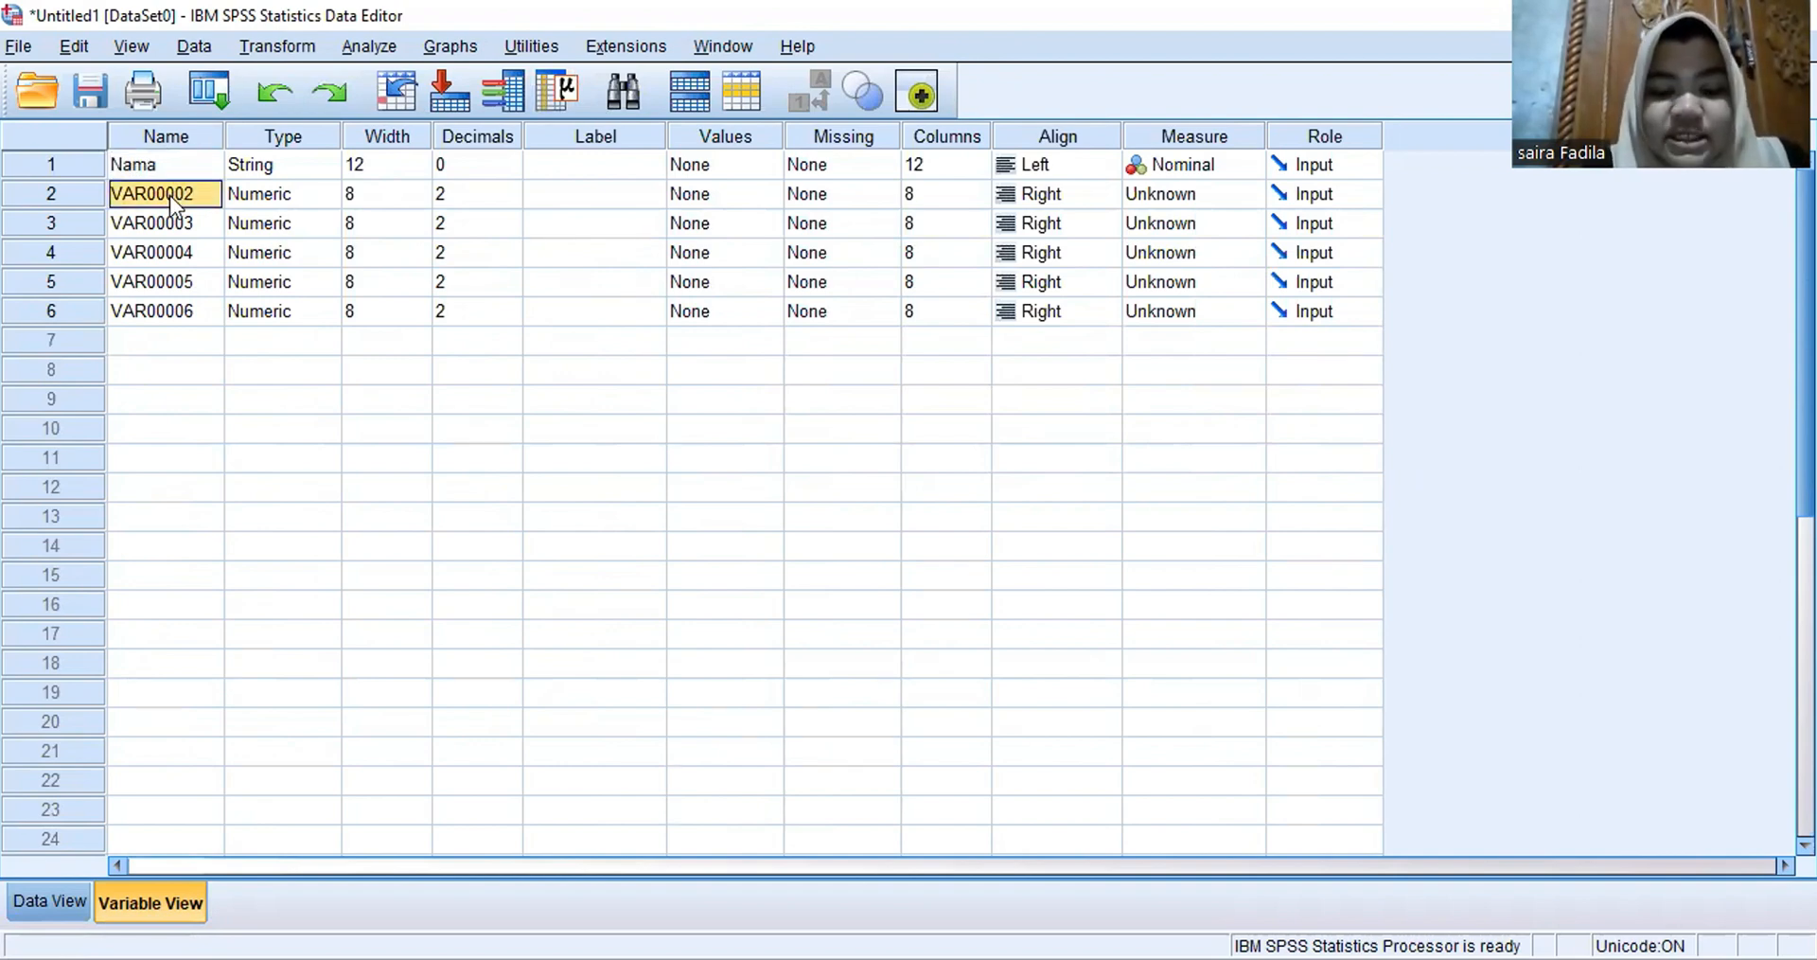
text(Jen)
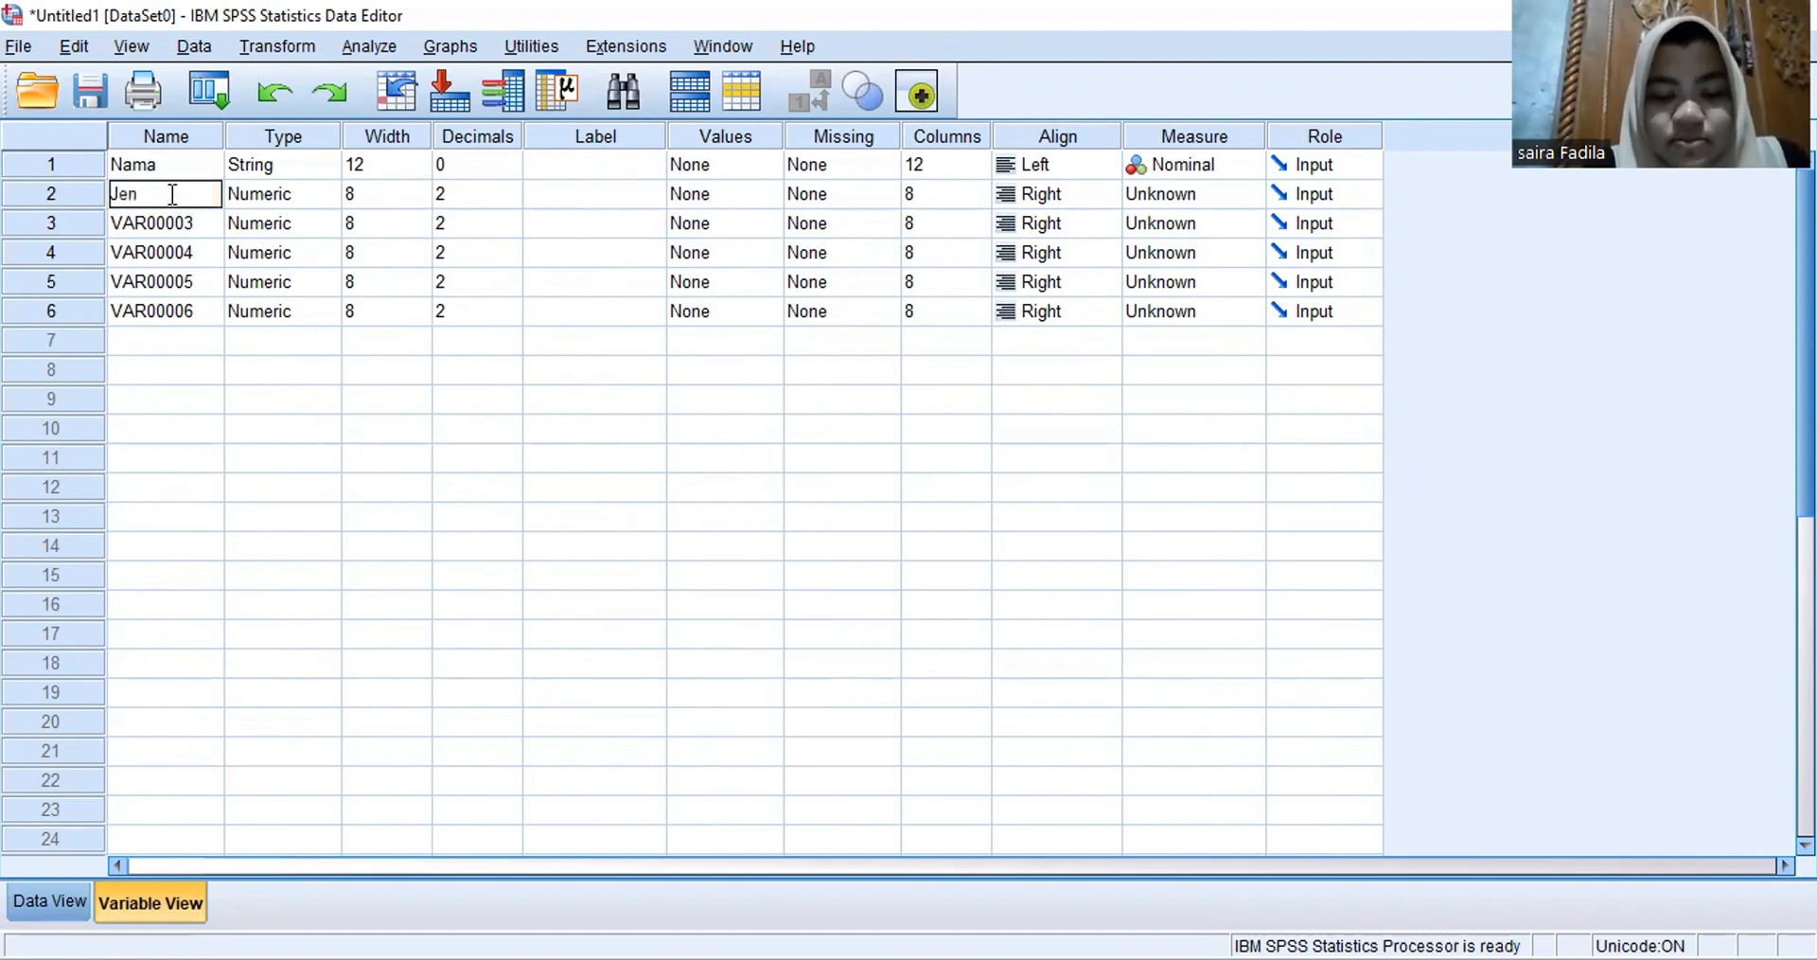
text(isK)
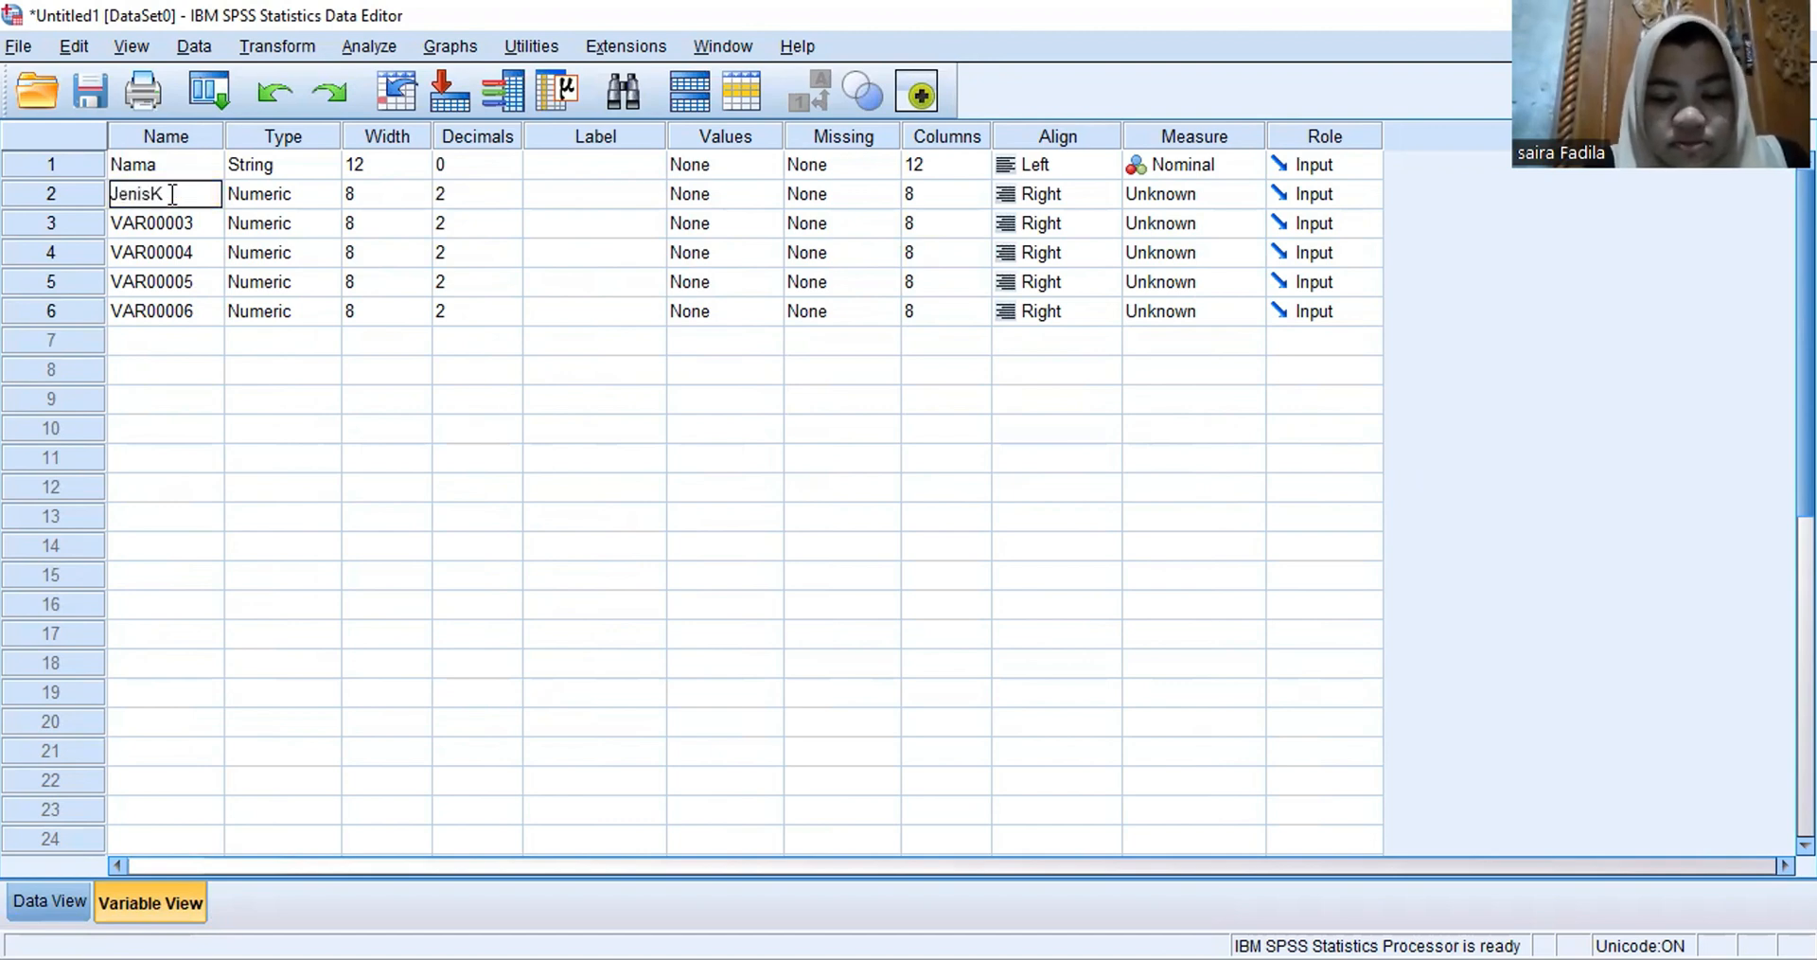
text(elamin)
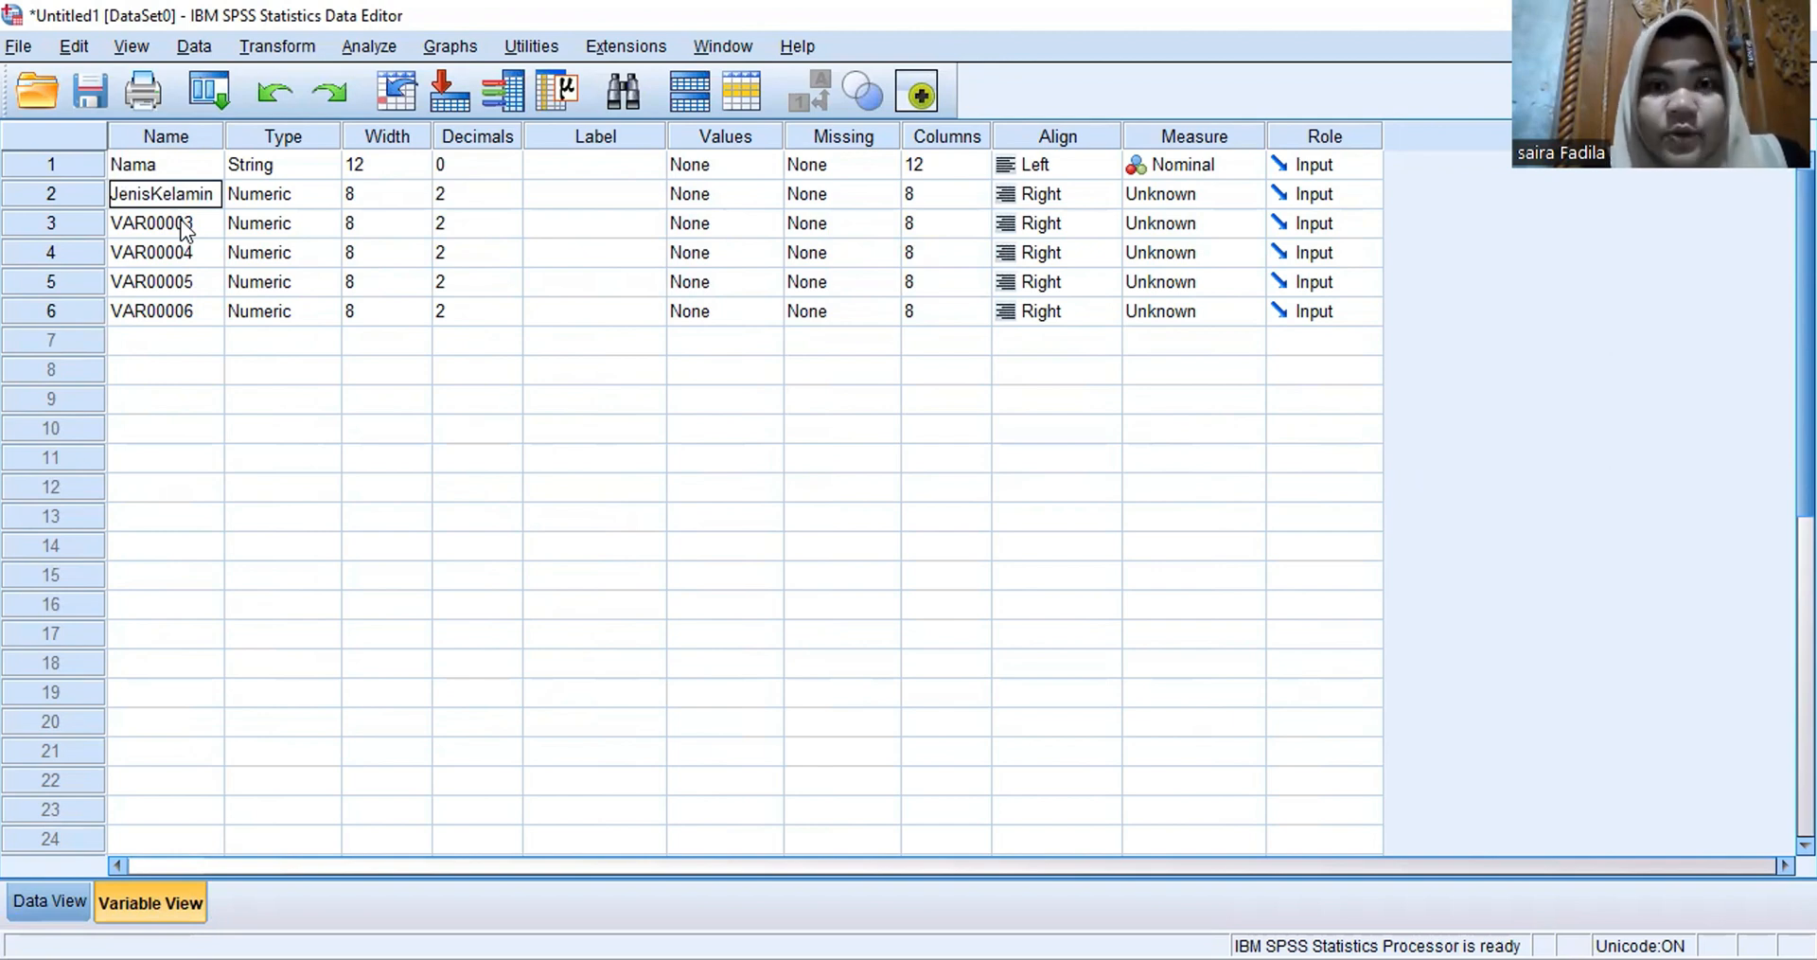
Step: Rename the third variable as Umur and the fourth variable as Pendidikan
click(186, 228)
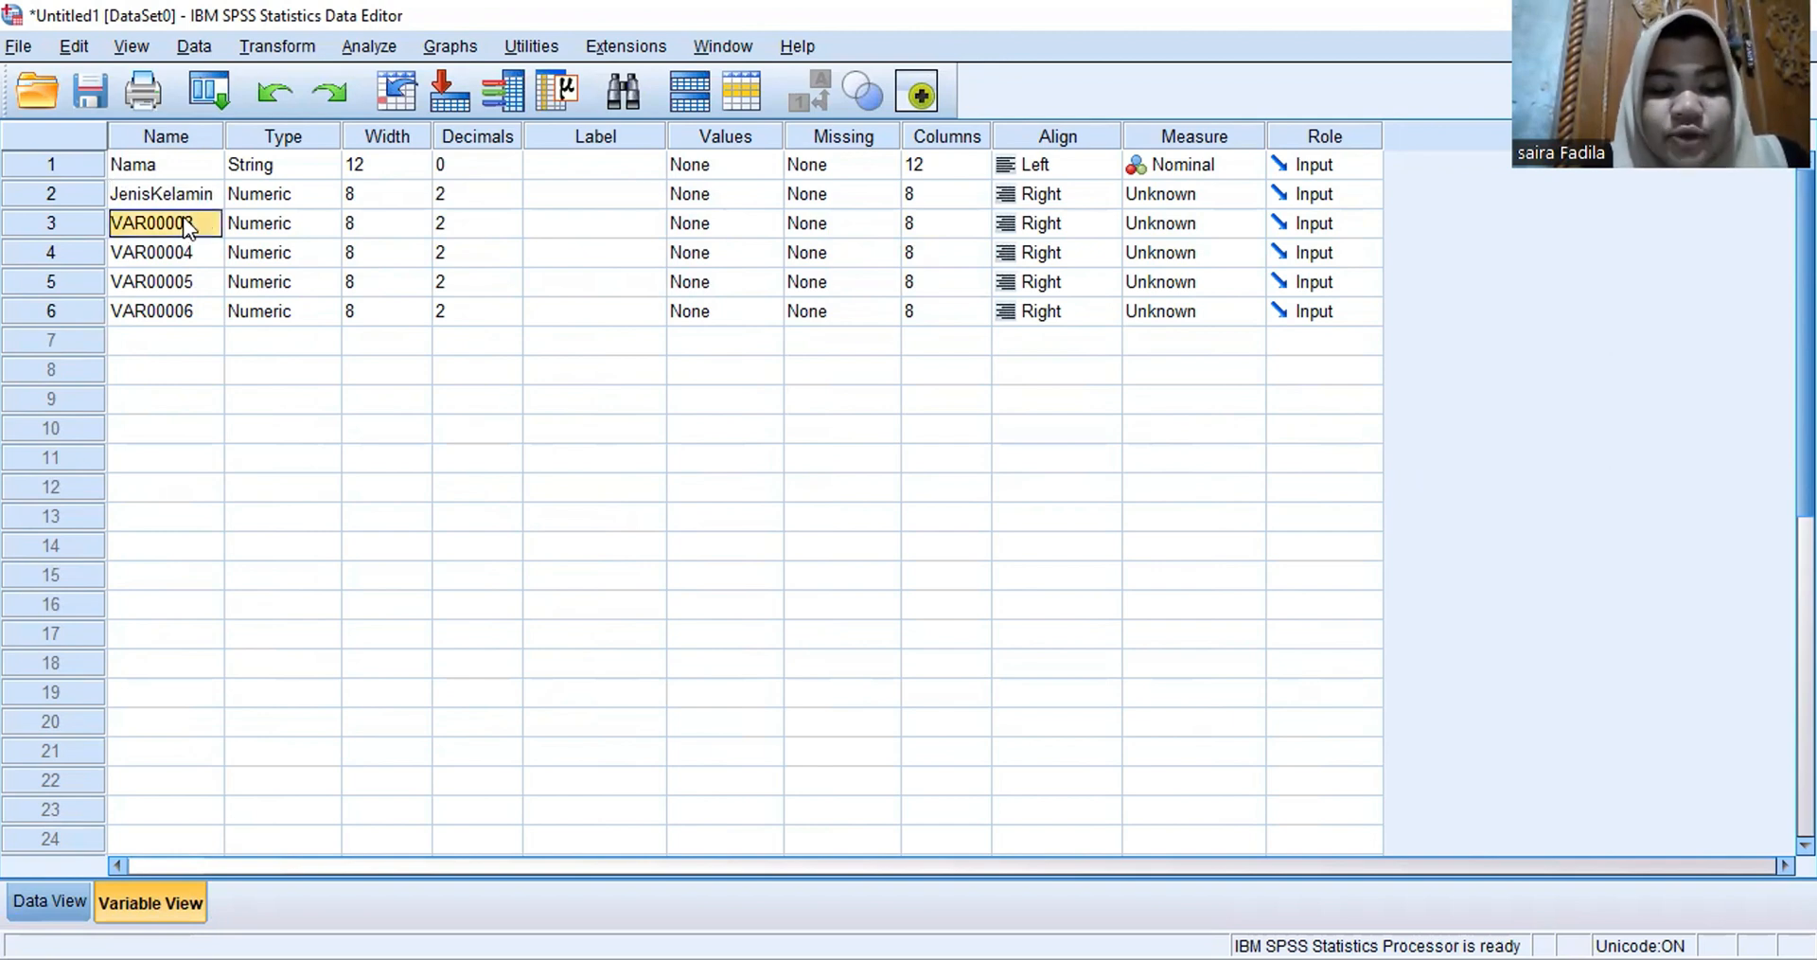
double_click(187, 227)
text(U)
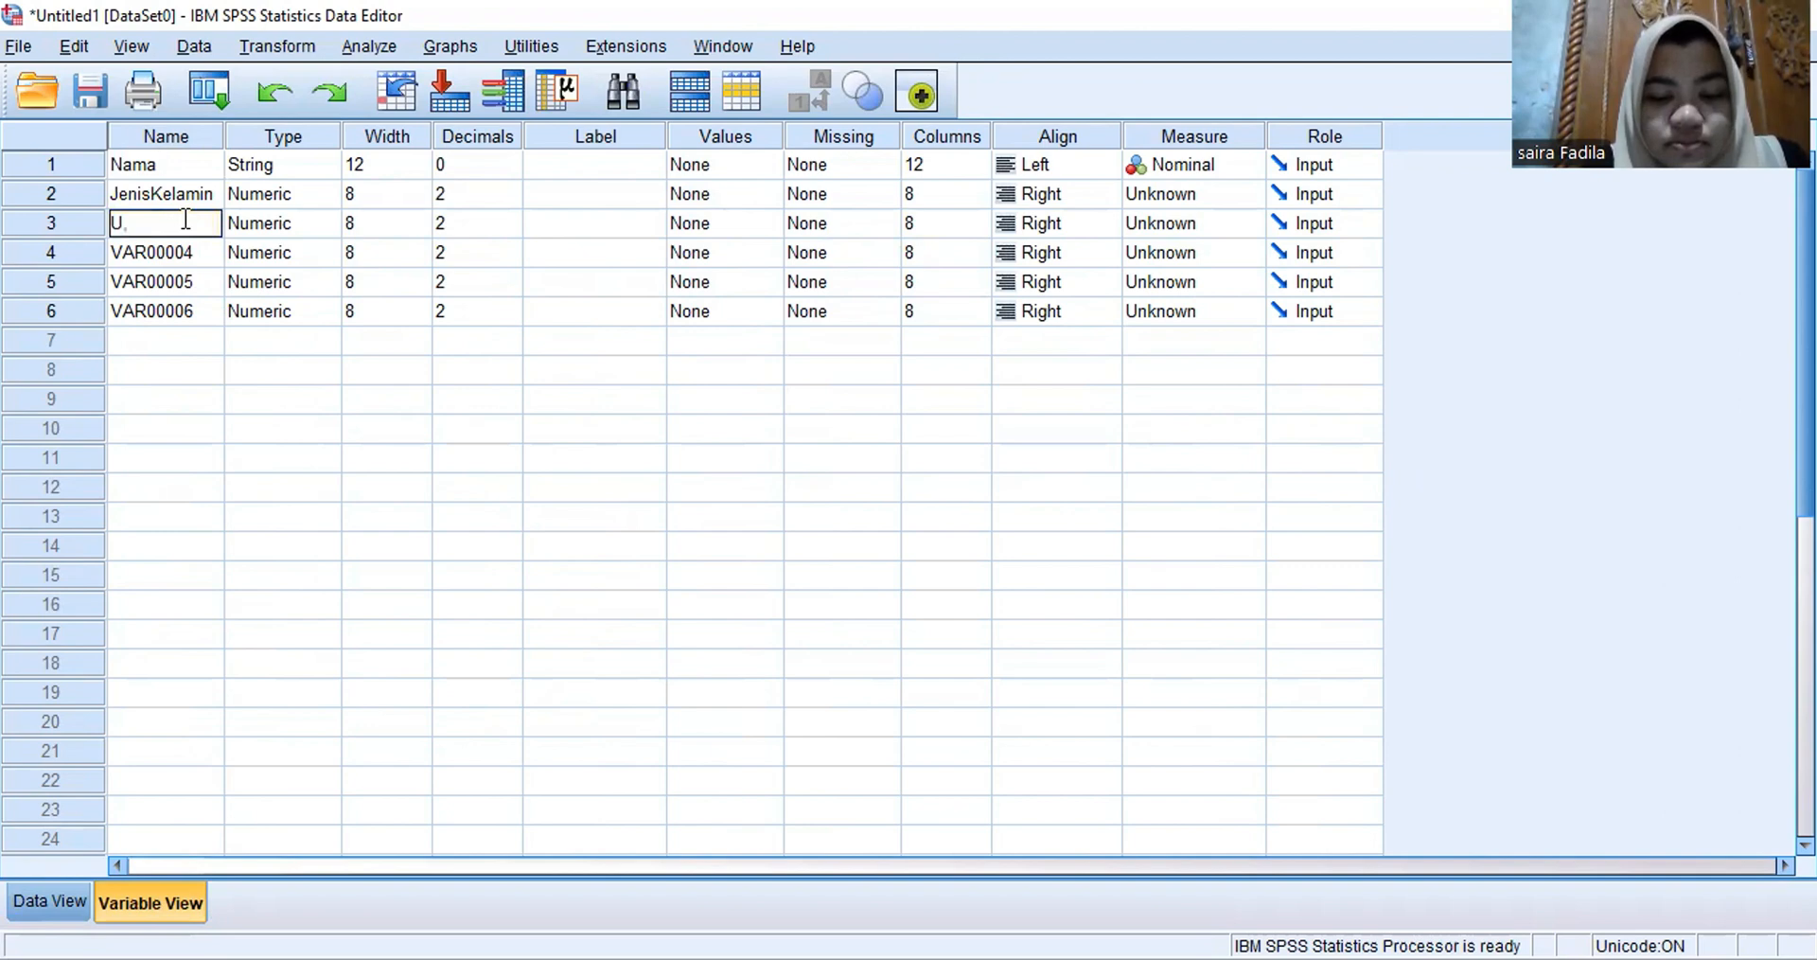
text(mur)
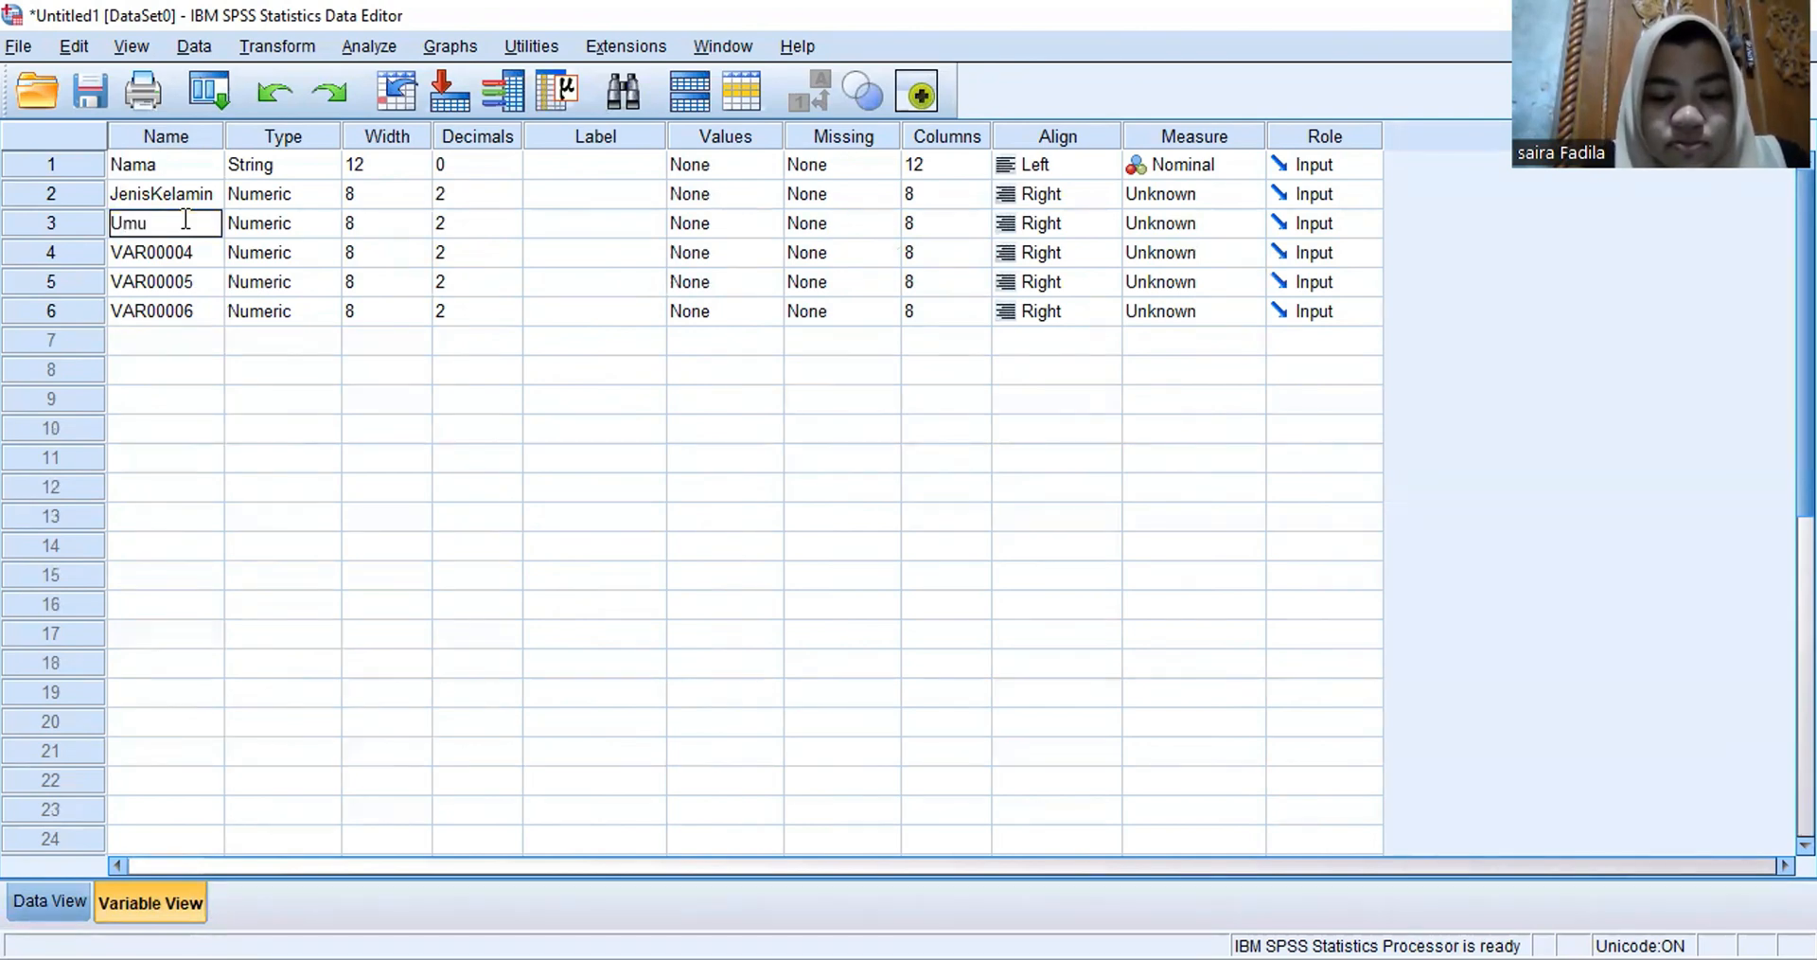
click(197, 254)
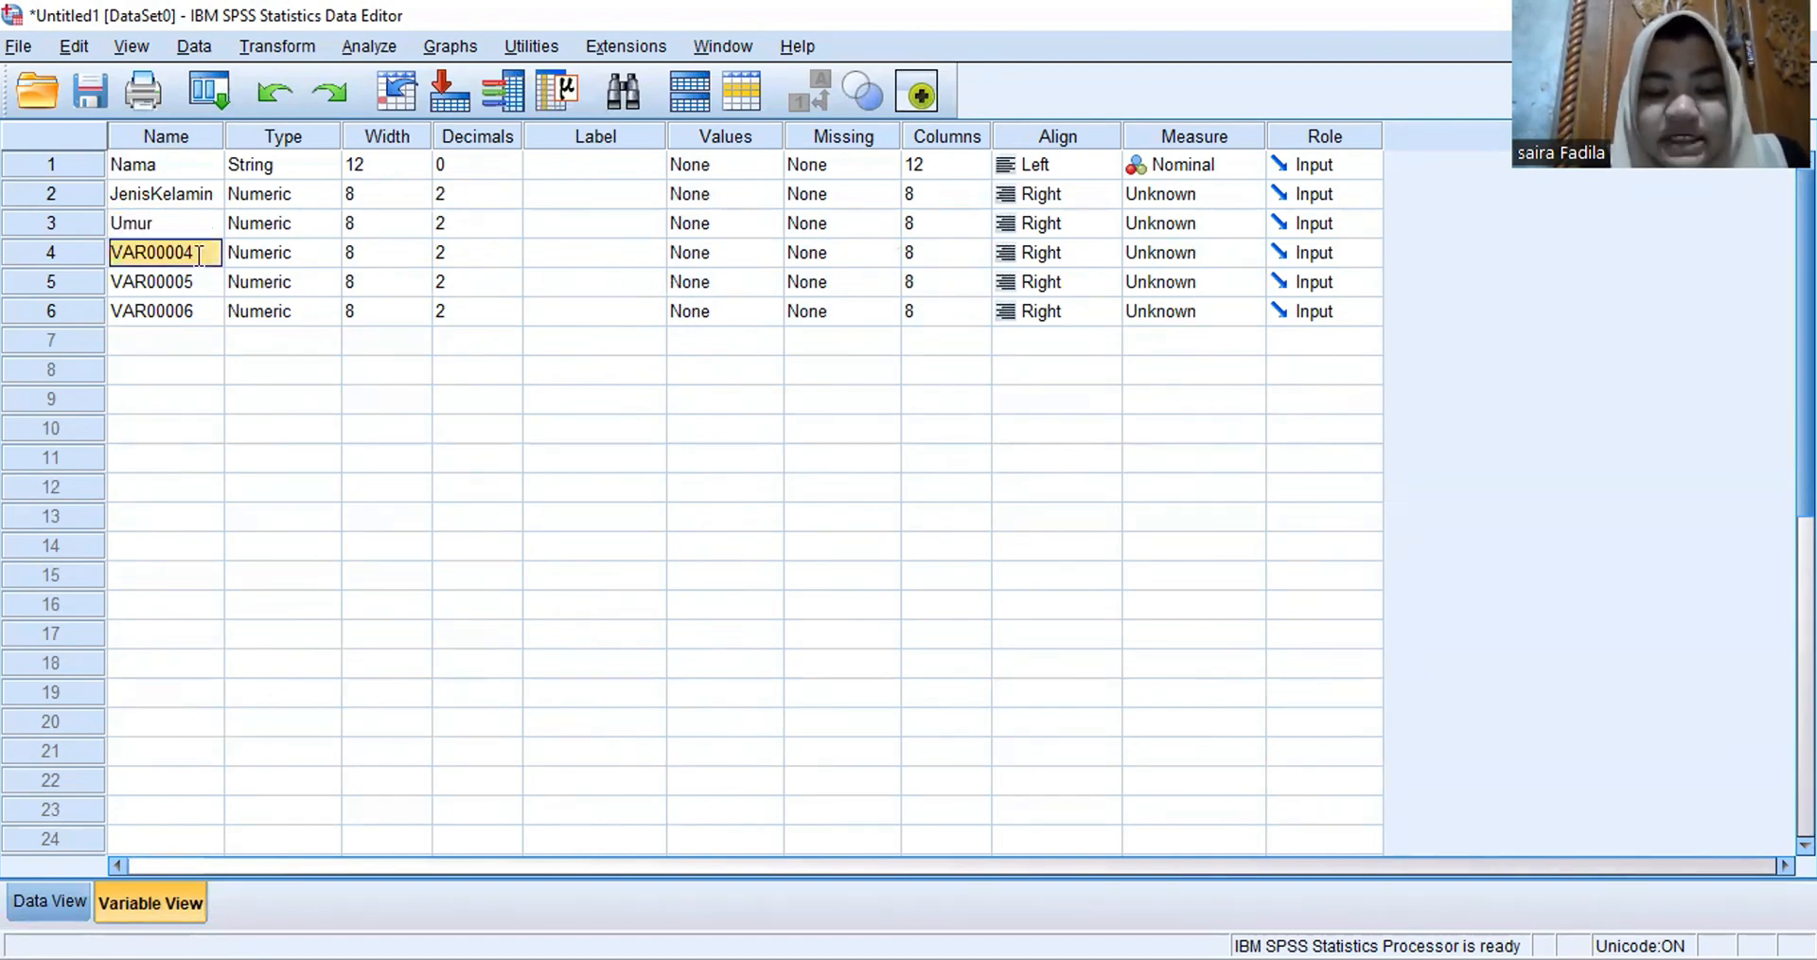
text(Pendid)
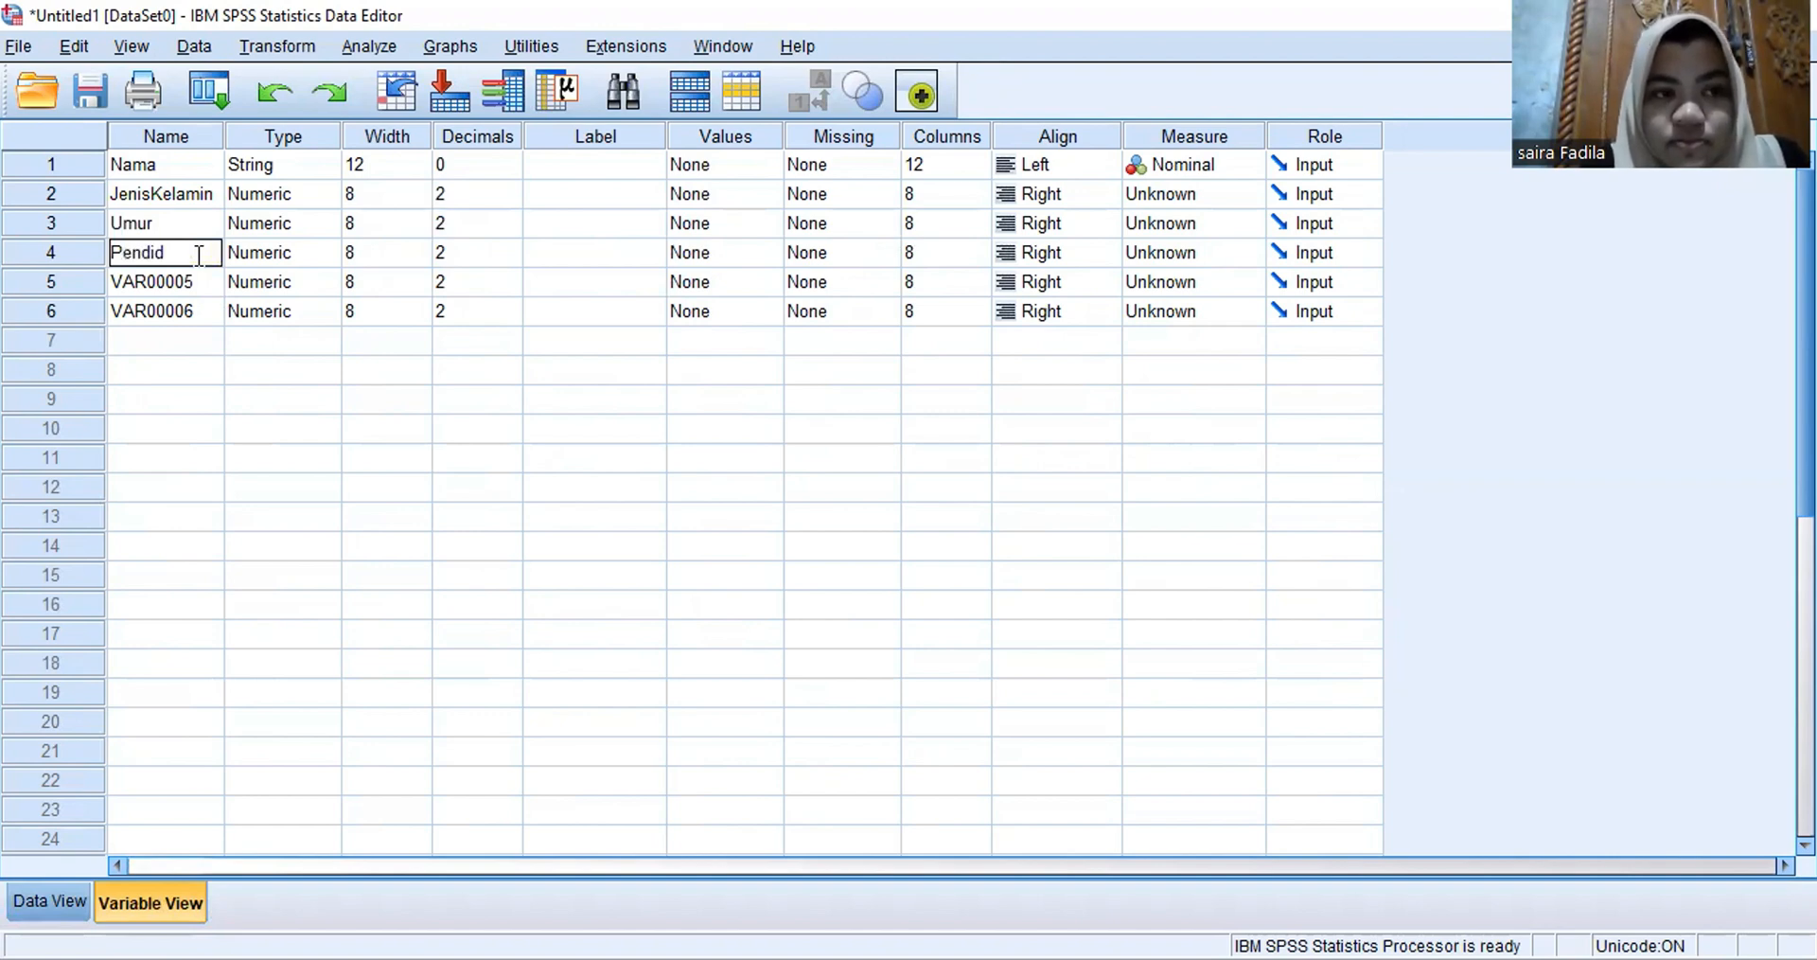
text(ikan)
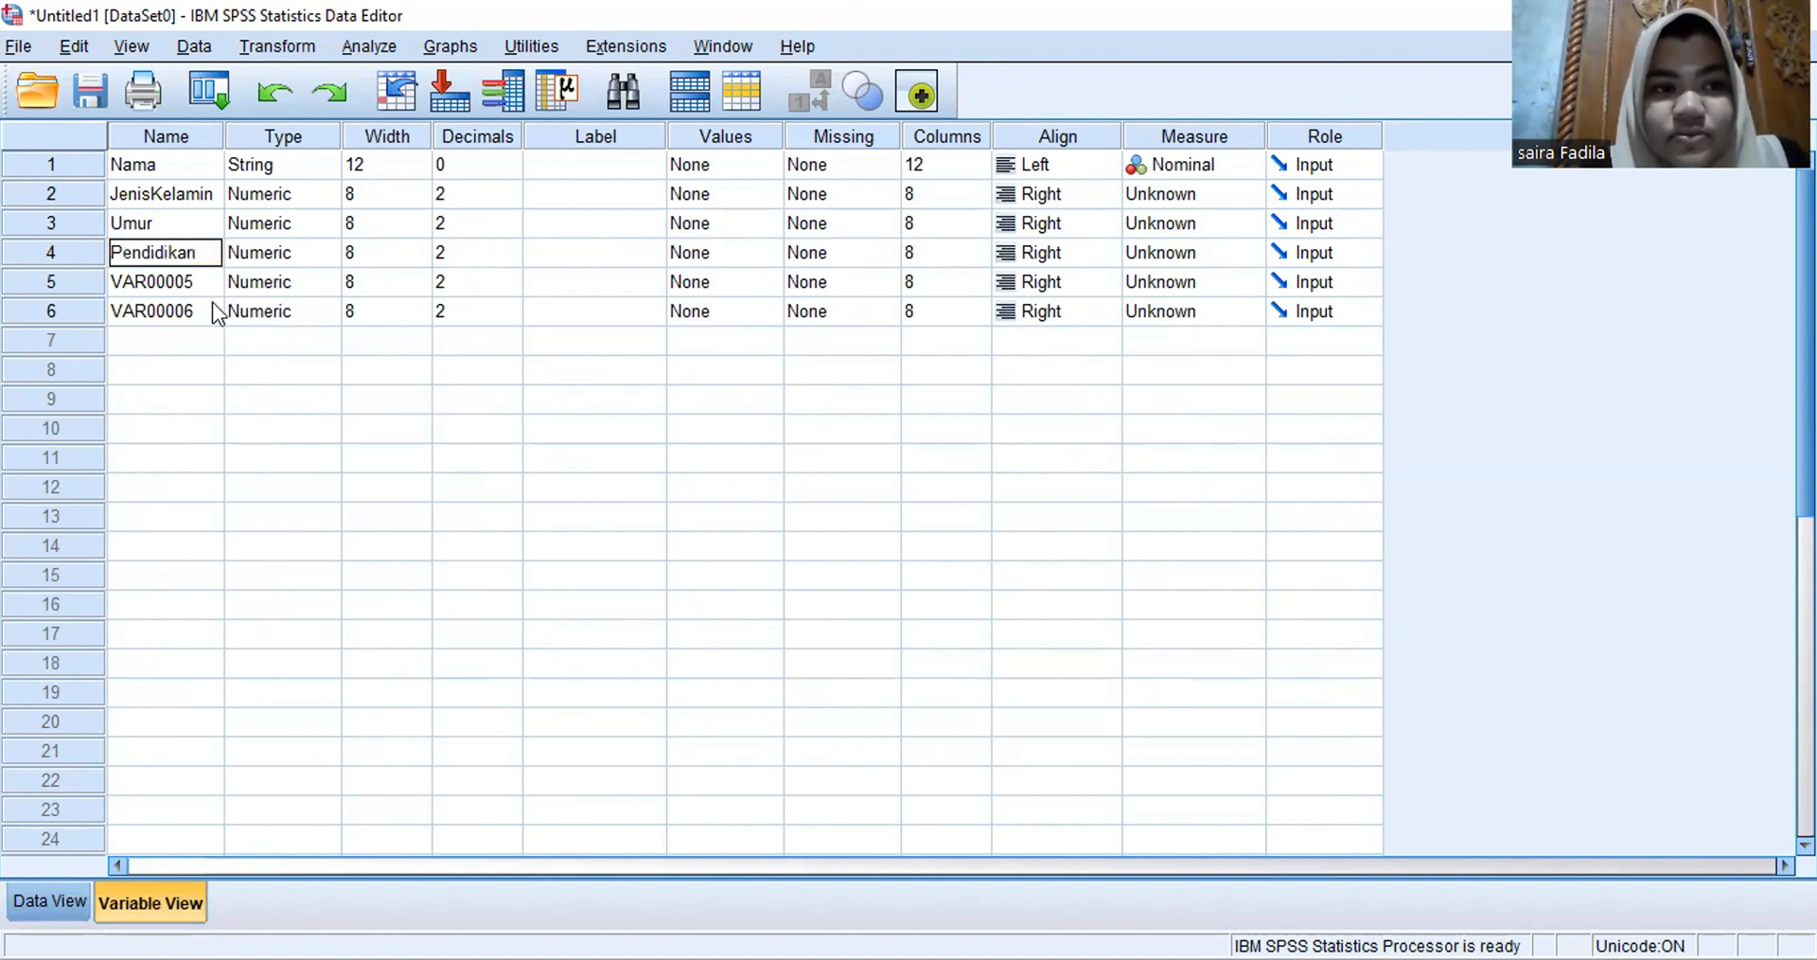
Step: Rename the fifth variable as Pendapatan and the sixth variable as Konsumsi
click(204, 281)
text(P)
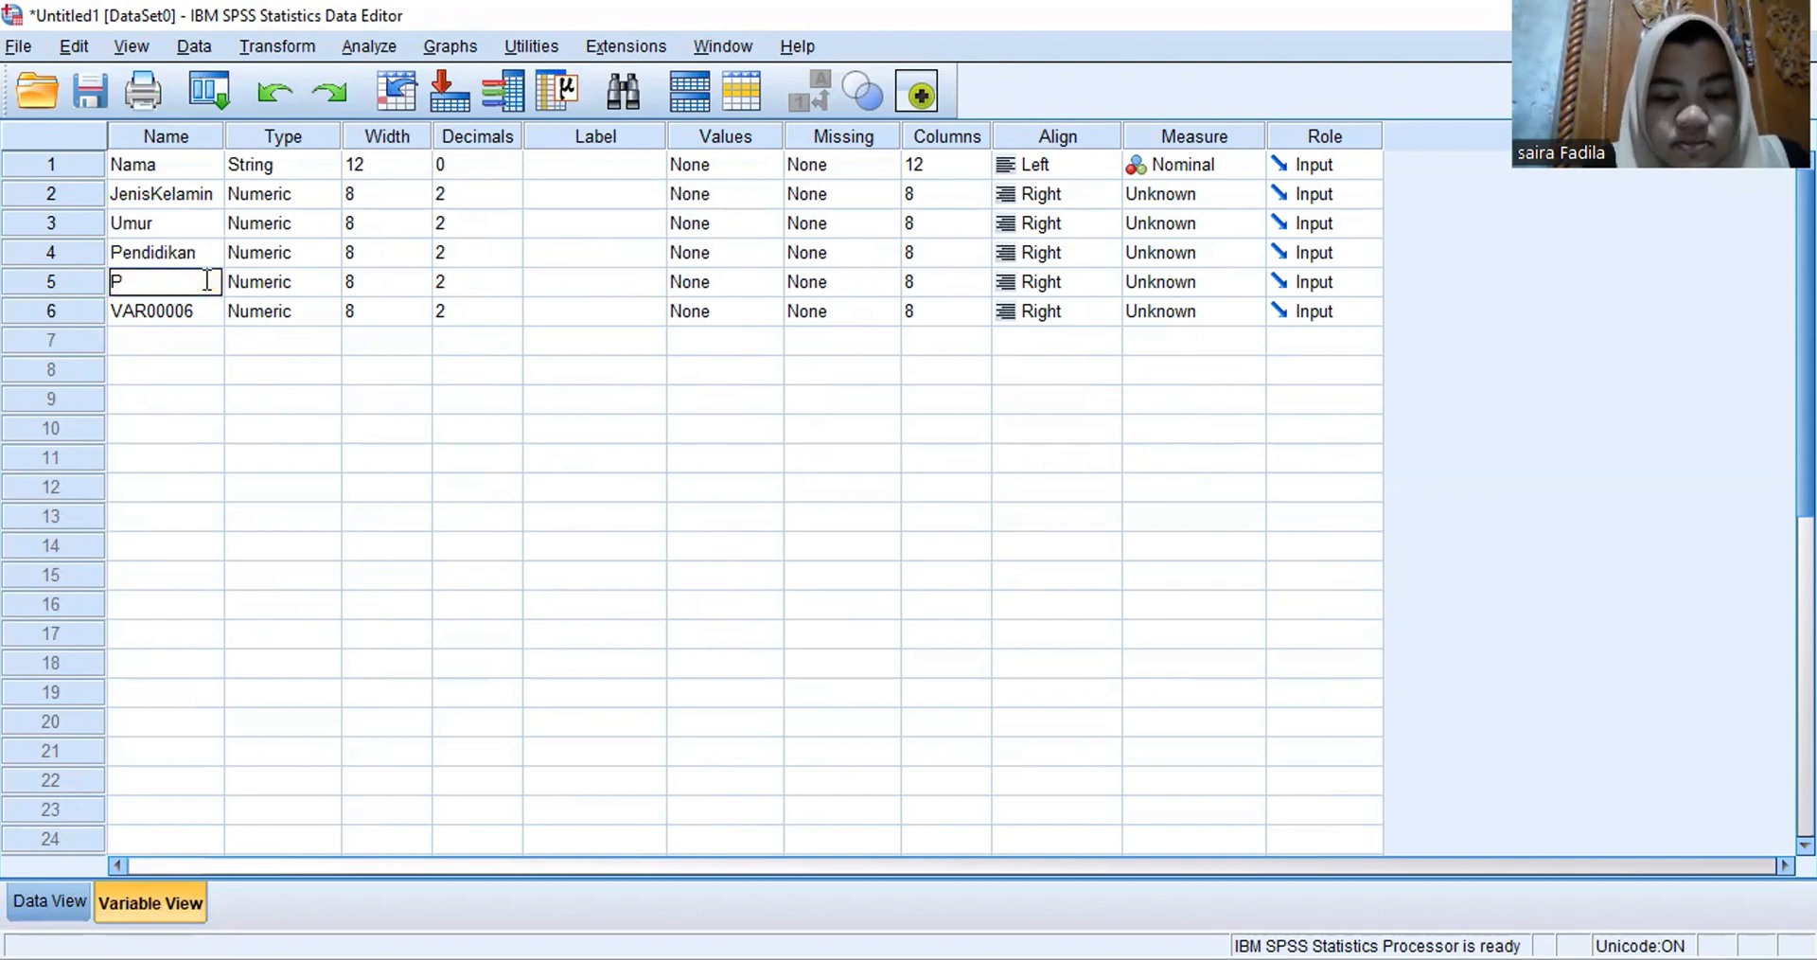
text(endapatan)
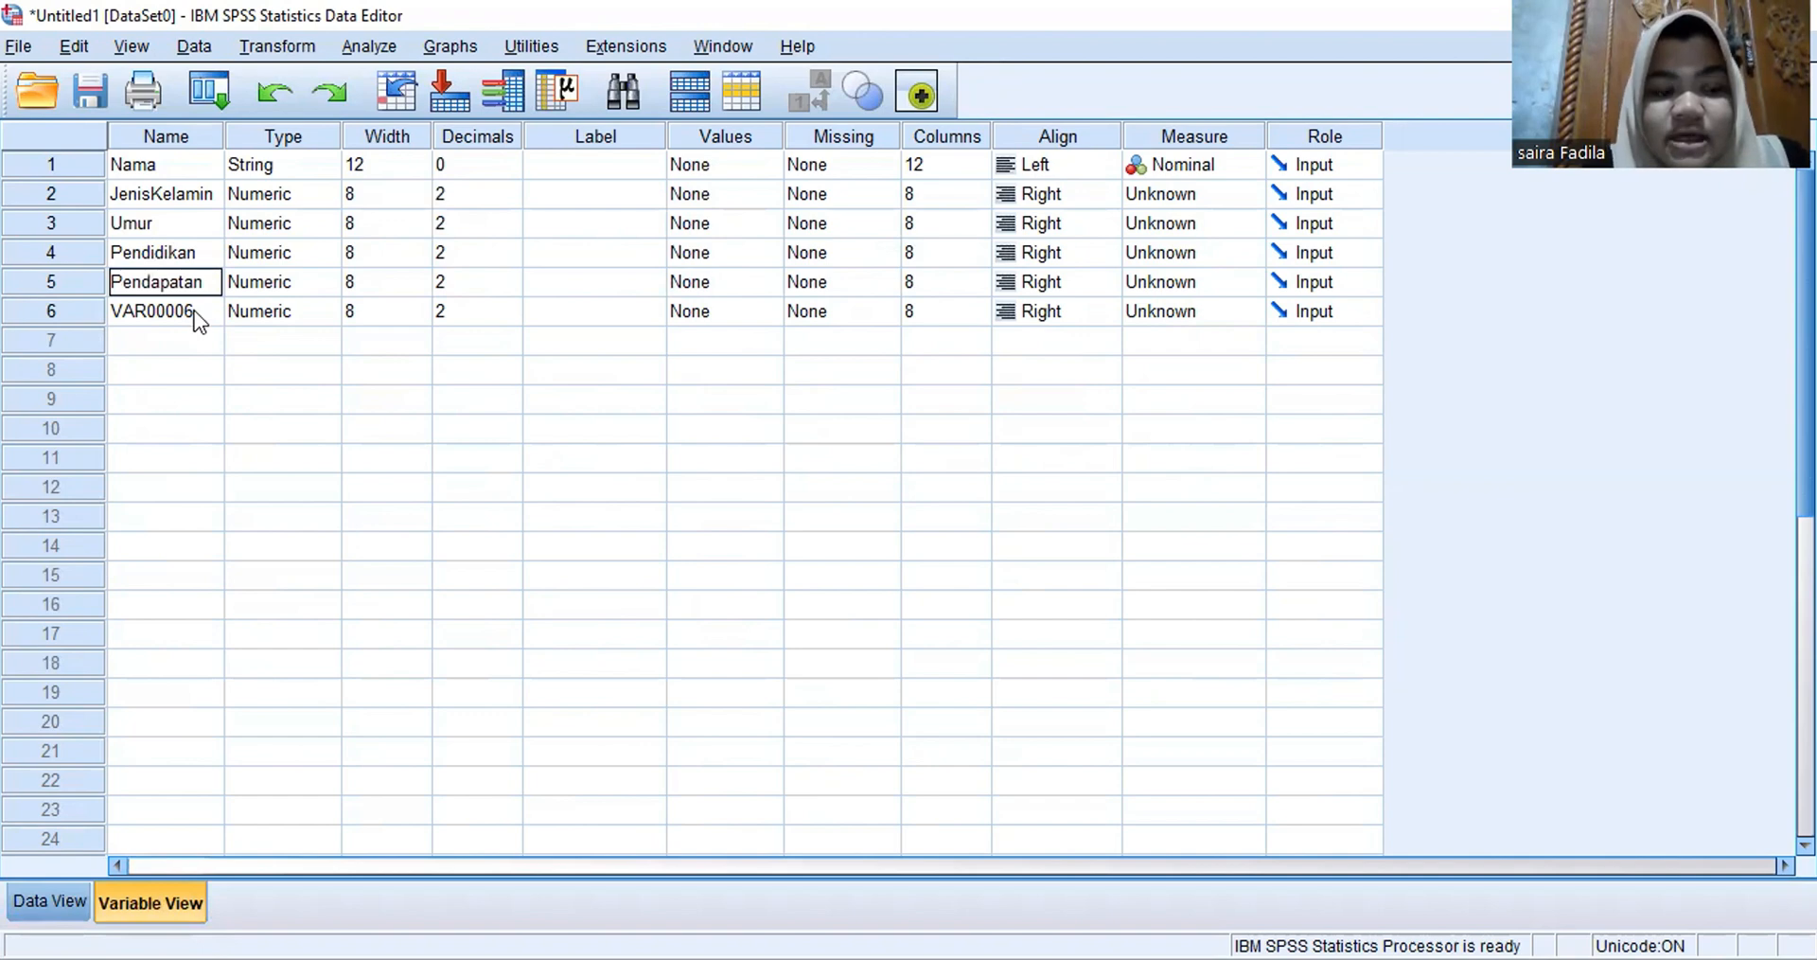
click(199, 315)
text(K)
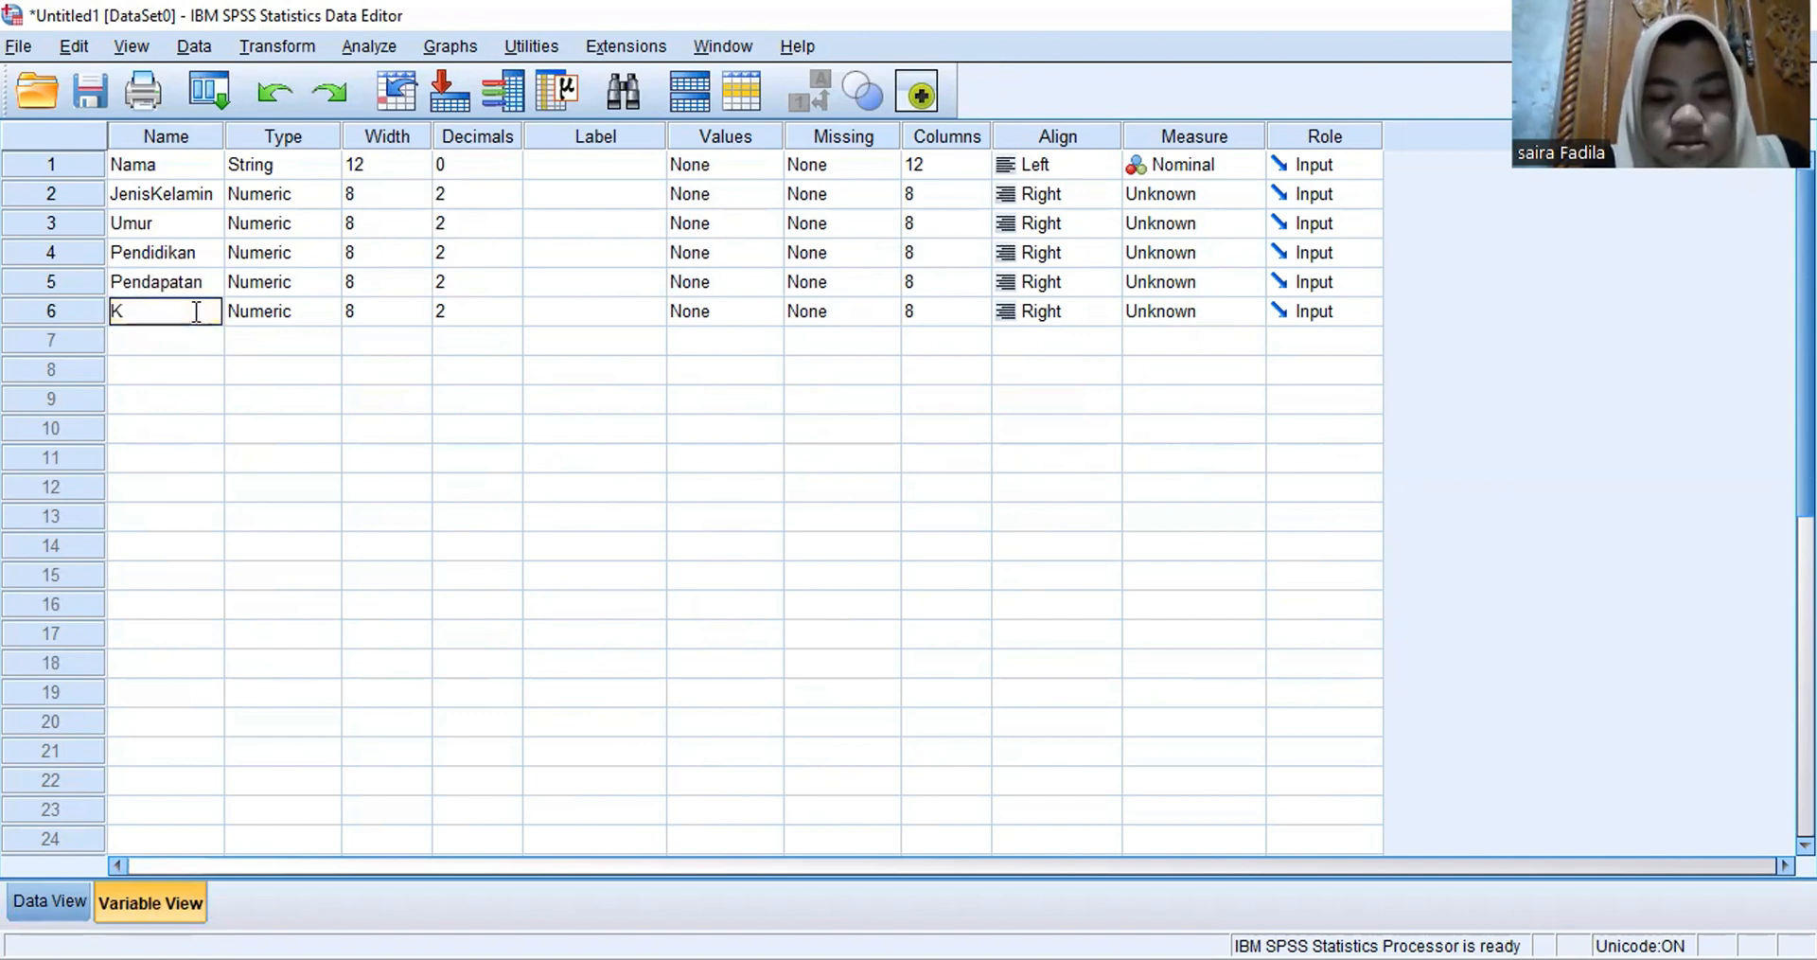
text(onsumsi)
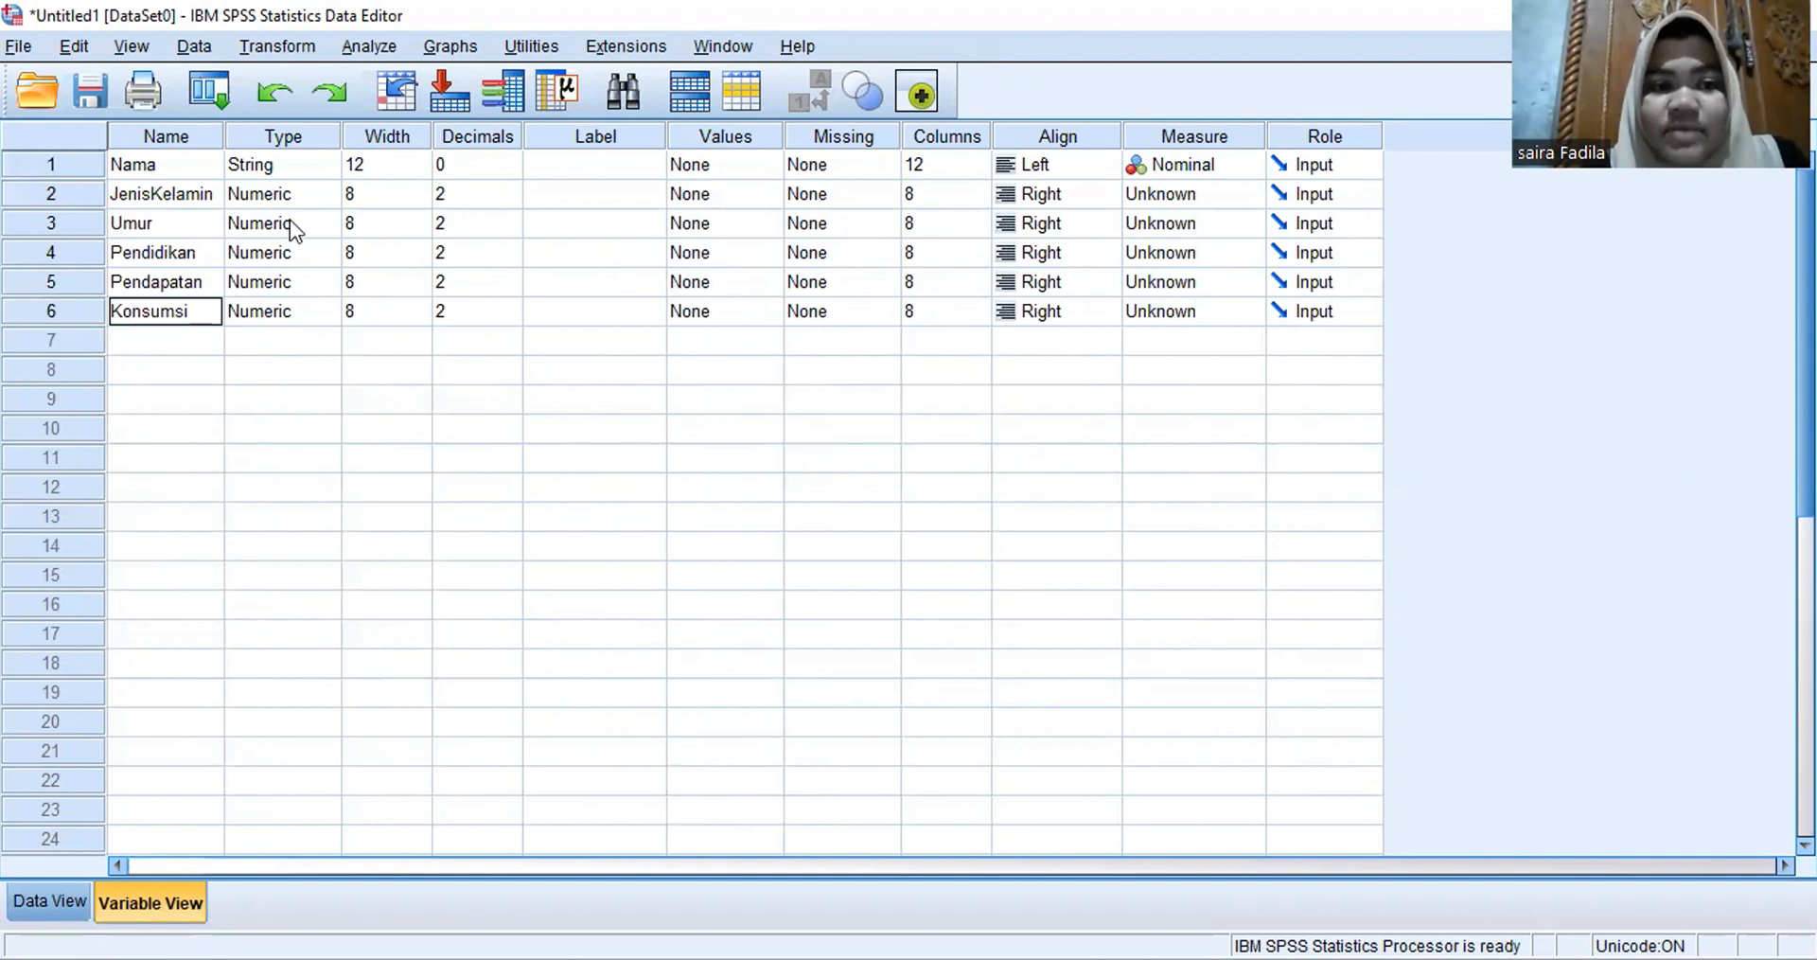
Step: Set the width of the Nama variable to 20
click(380, 163)
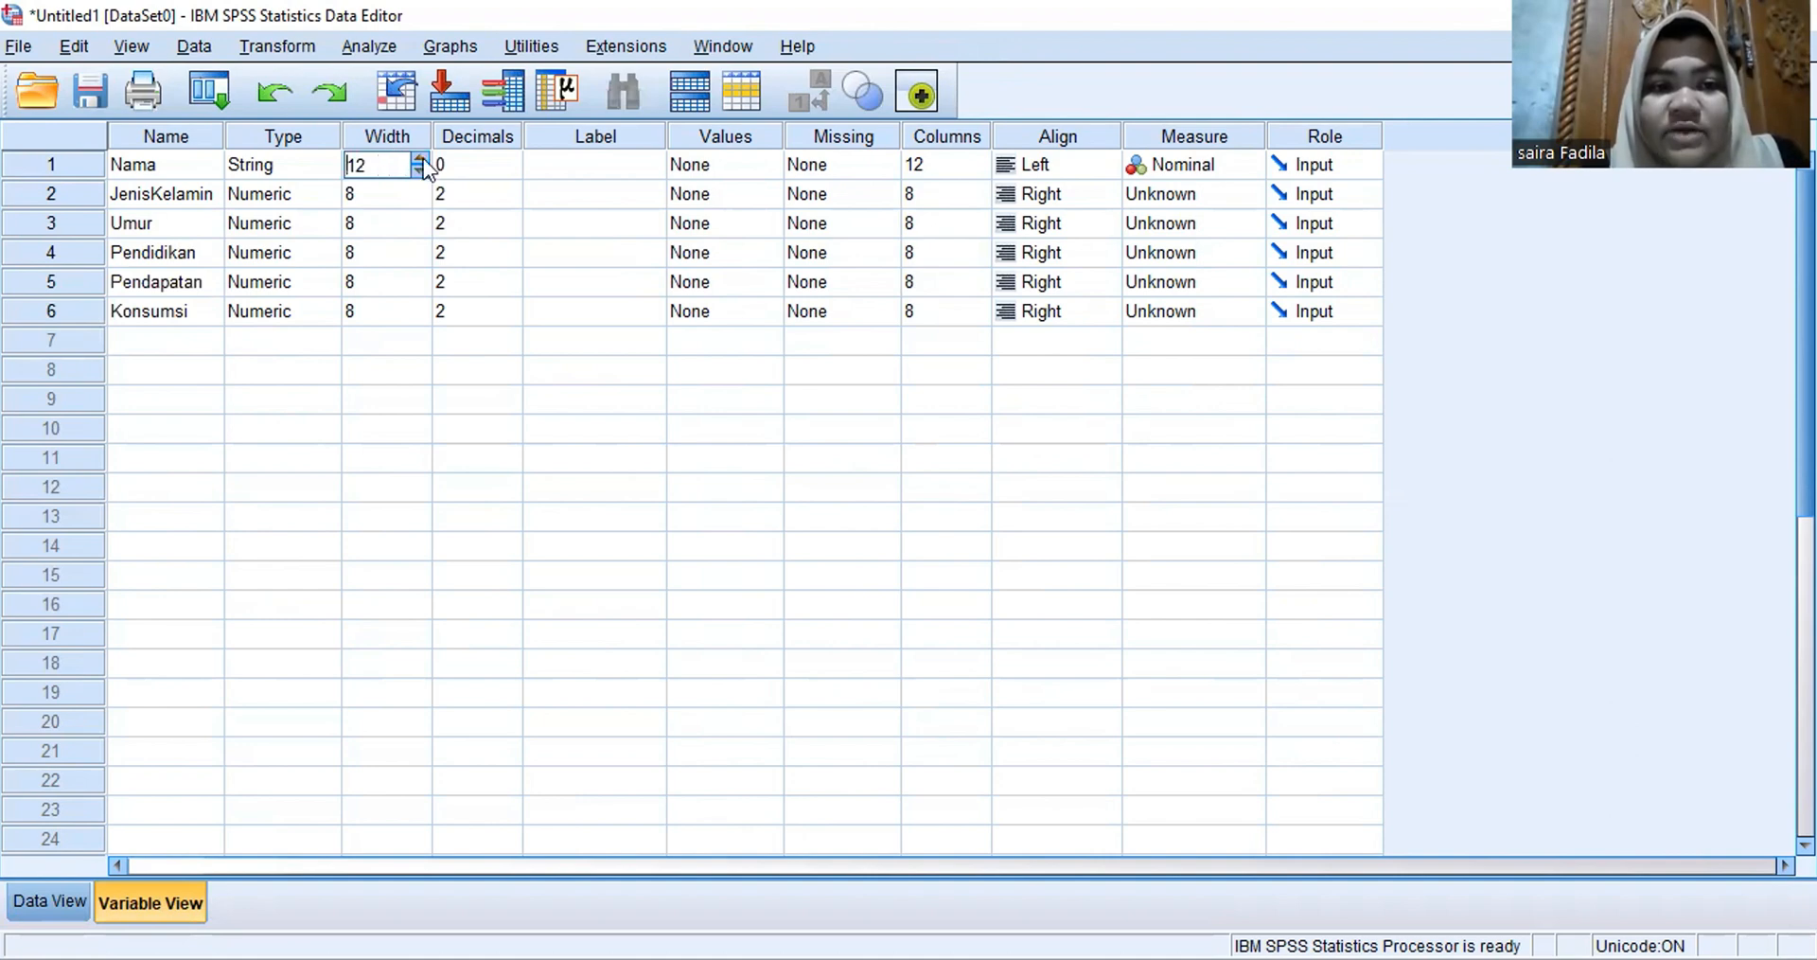
click(422, 158)
click(422, 157)
click(422, 157)
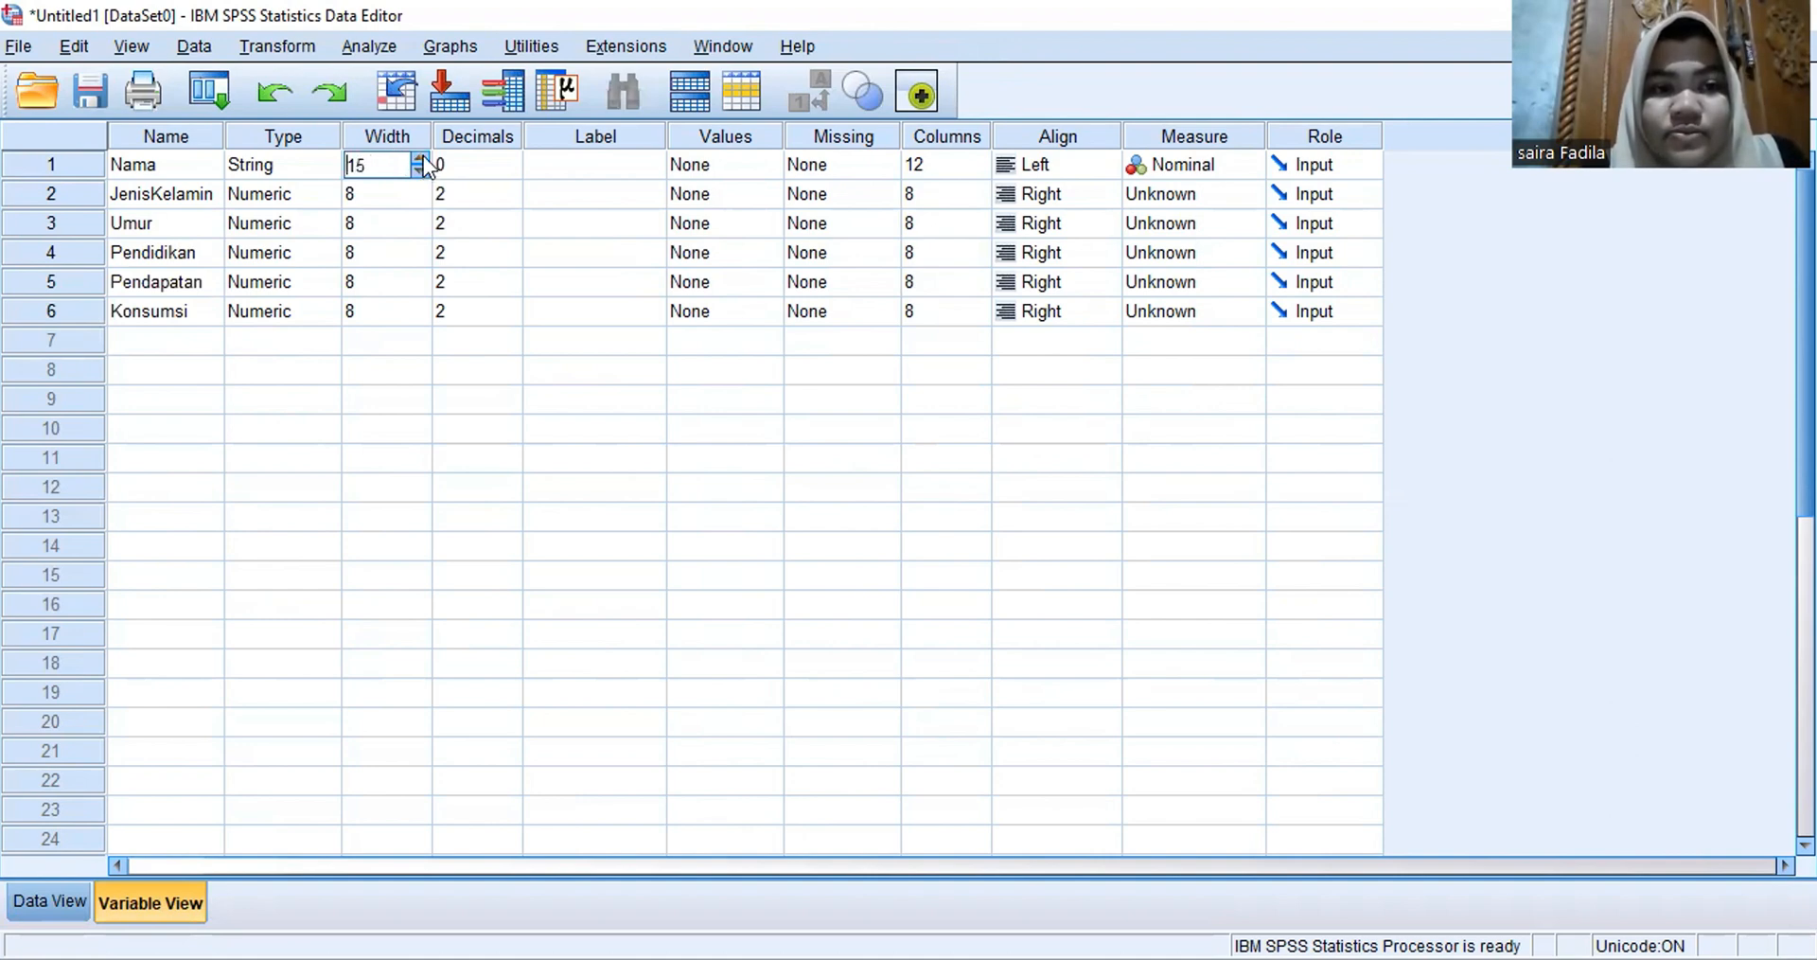
click(422, 157)
click(422, 157)
click(422, 158)
click(422, 157)
click(422, 157)
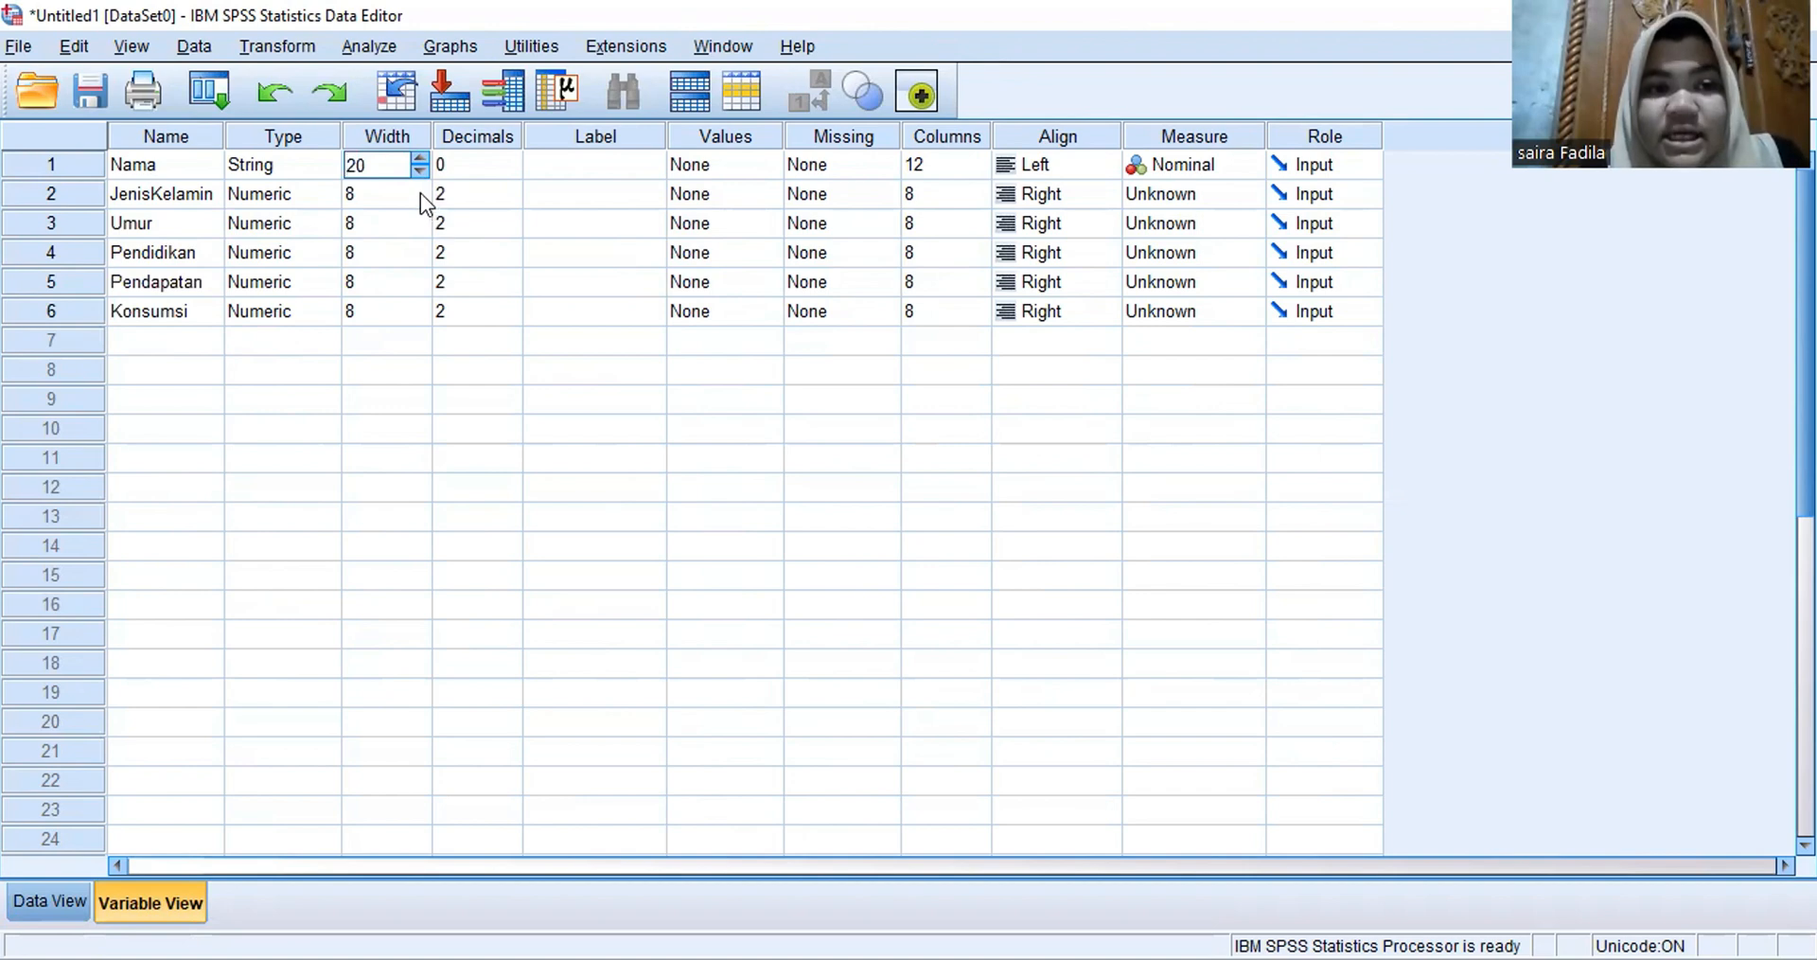
Step: Set the width of the JenisKelamin variable to 15
click(422, 200)
click(422, 201)
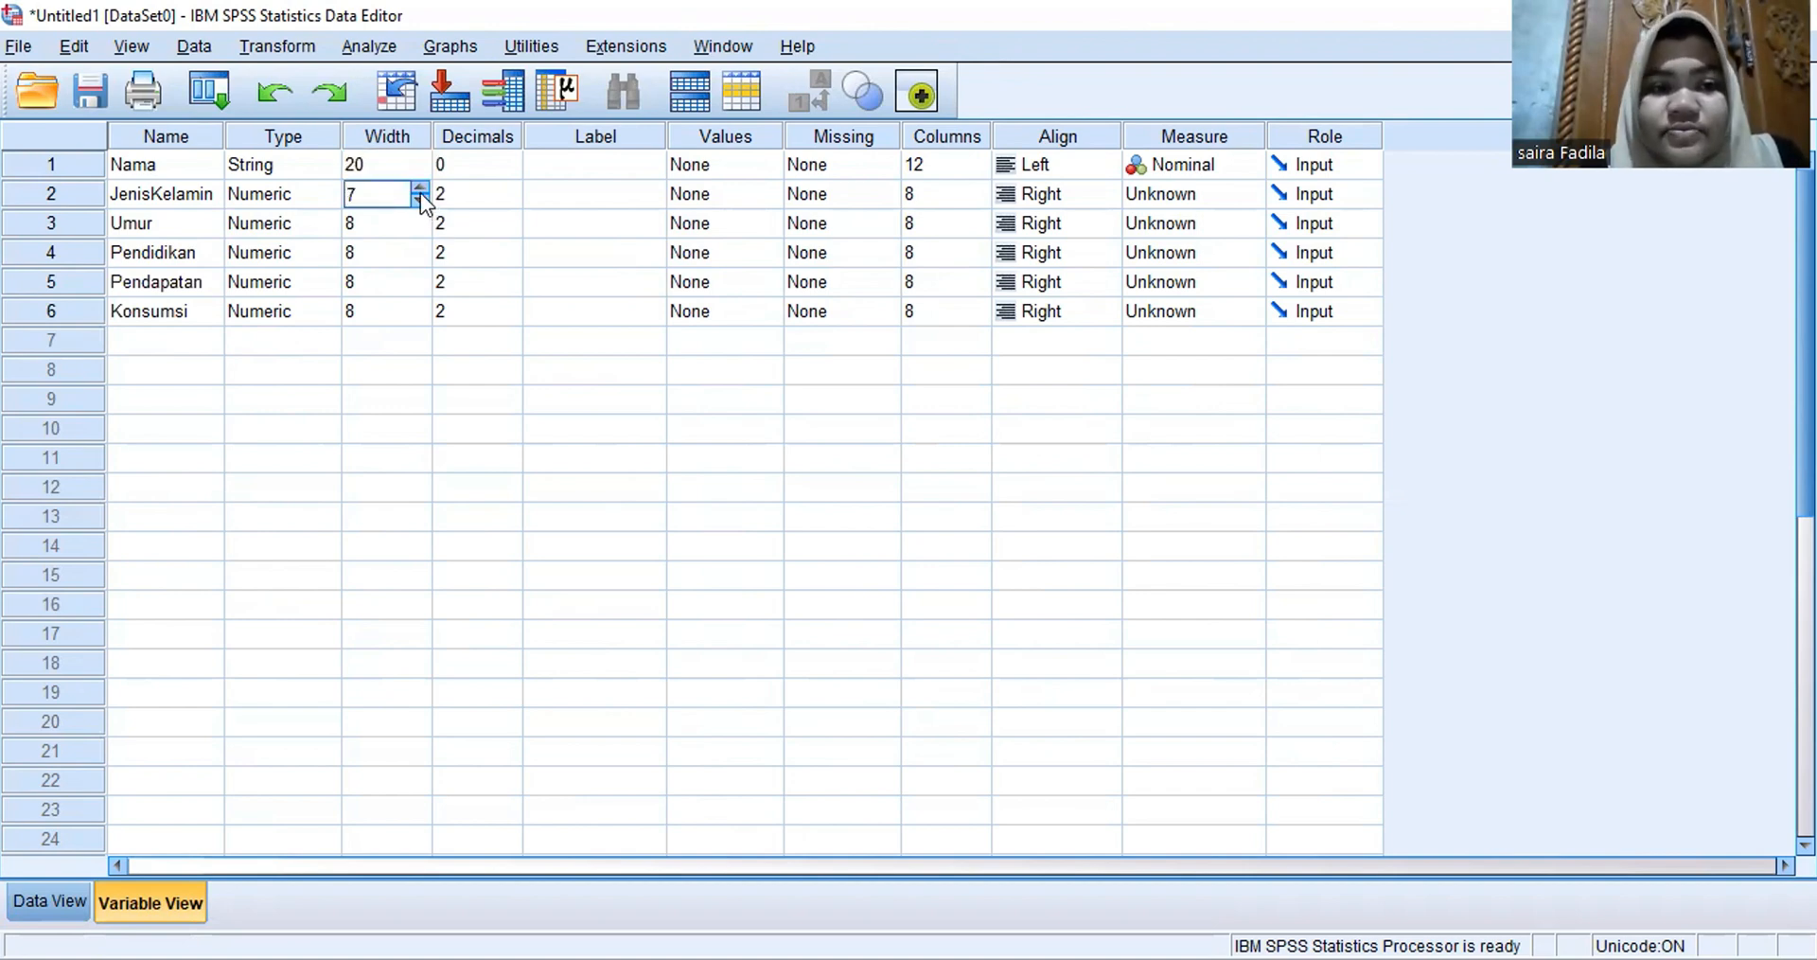
click(419, 189)
click(419, 189)
click(420, 189)
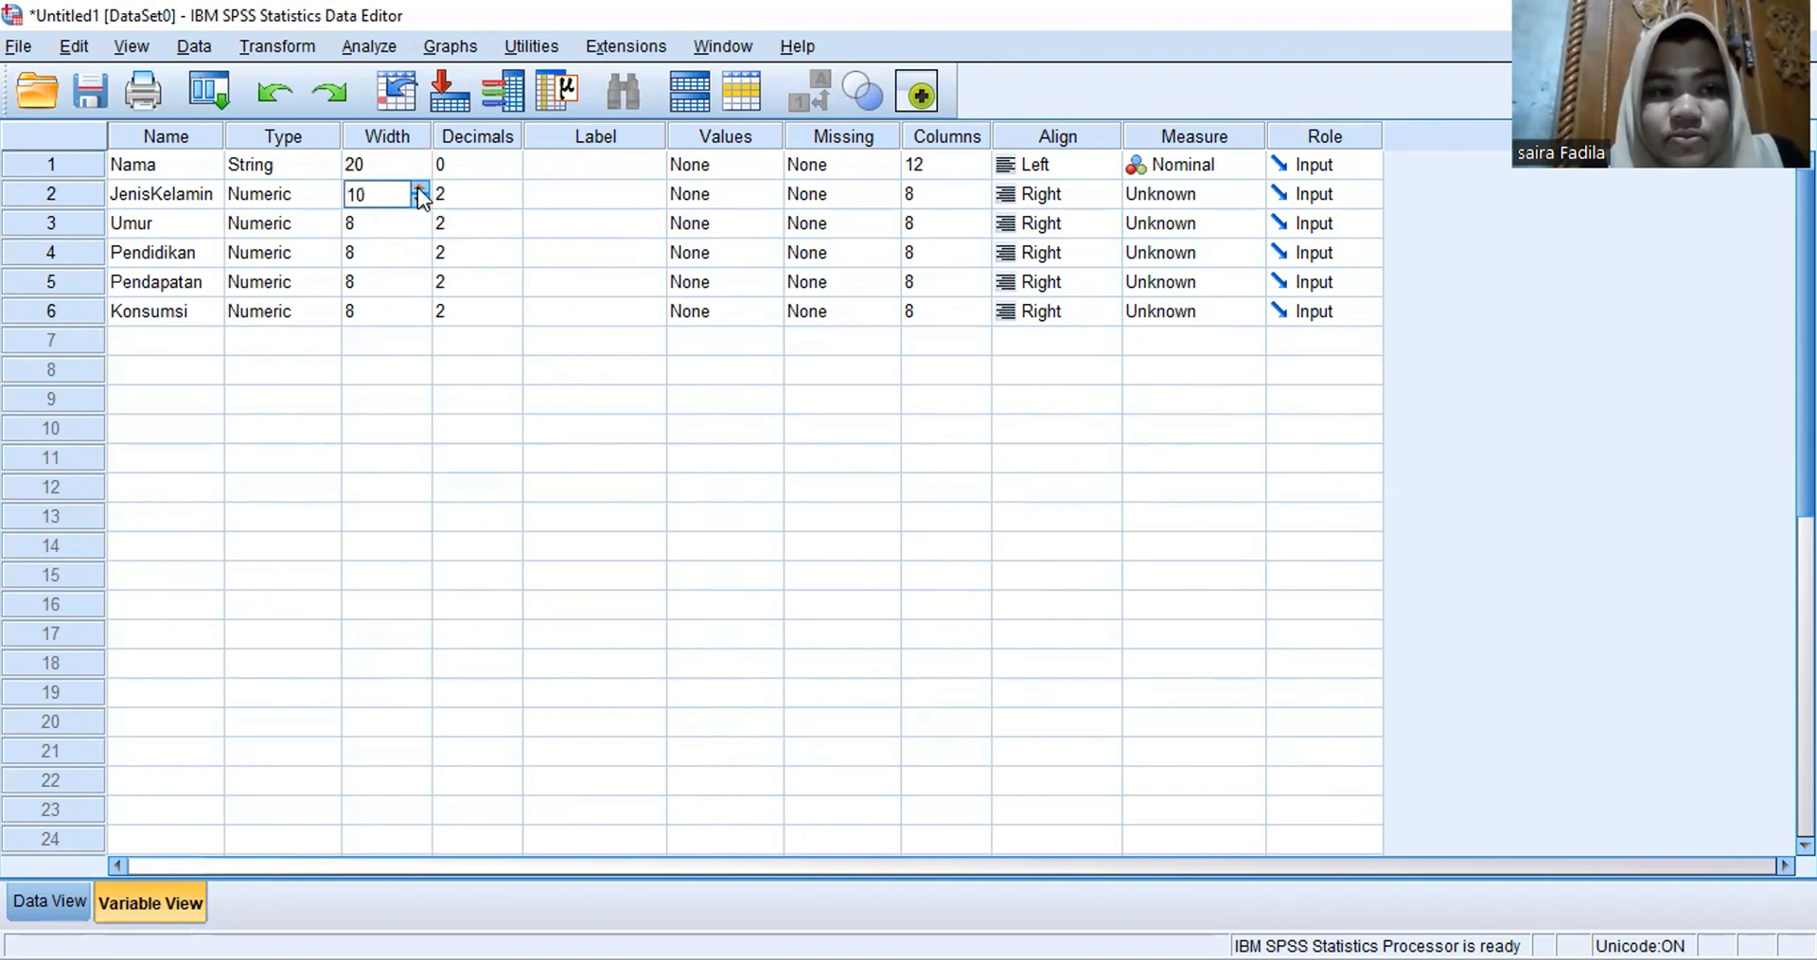
click(419, 190)
click(419, 189)
click(419, 189)
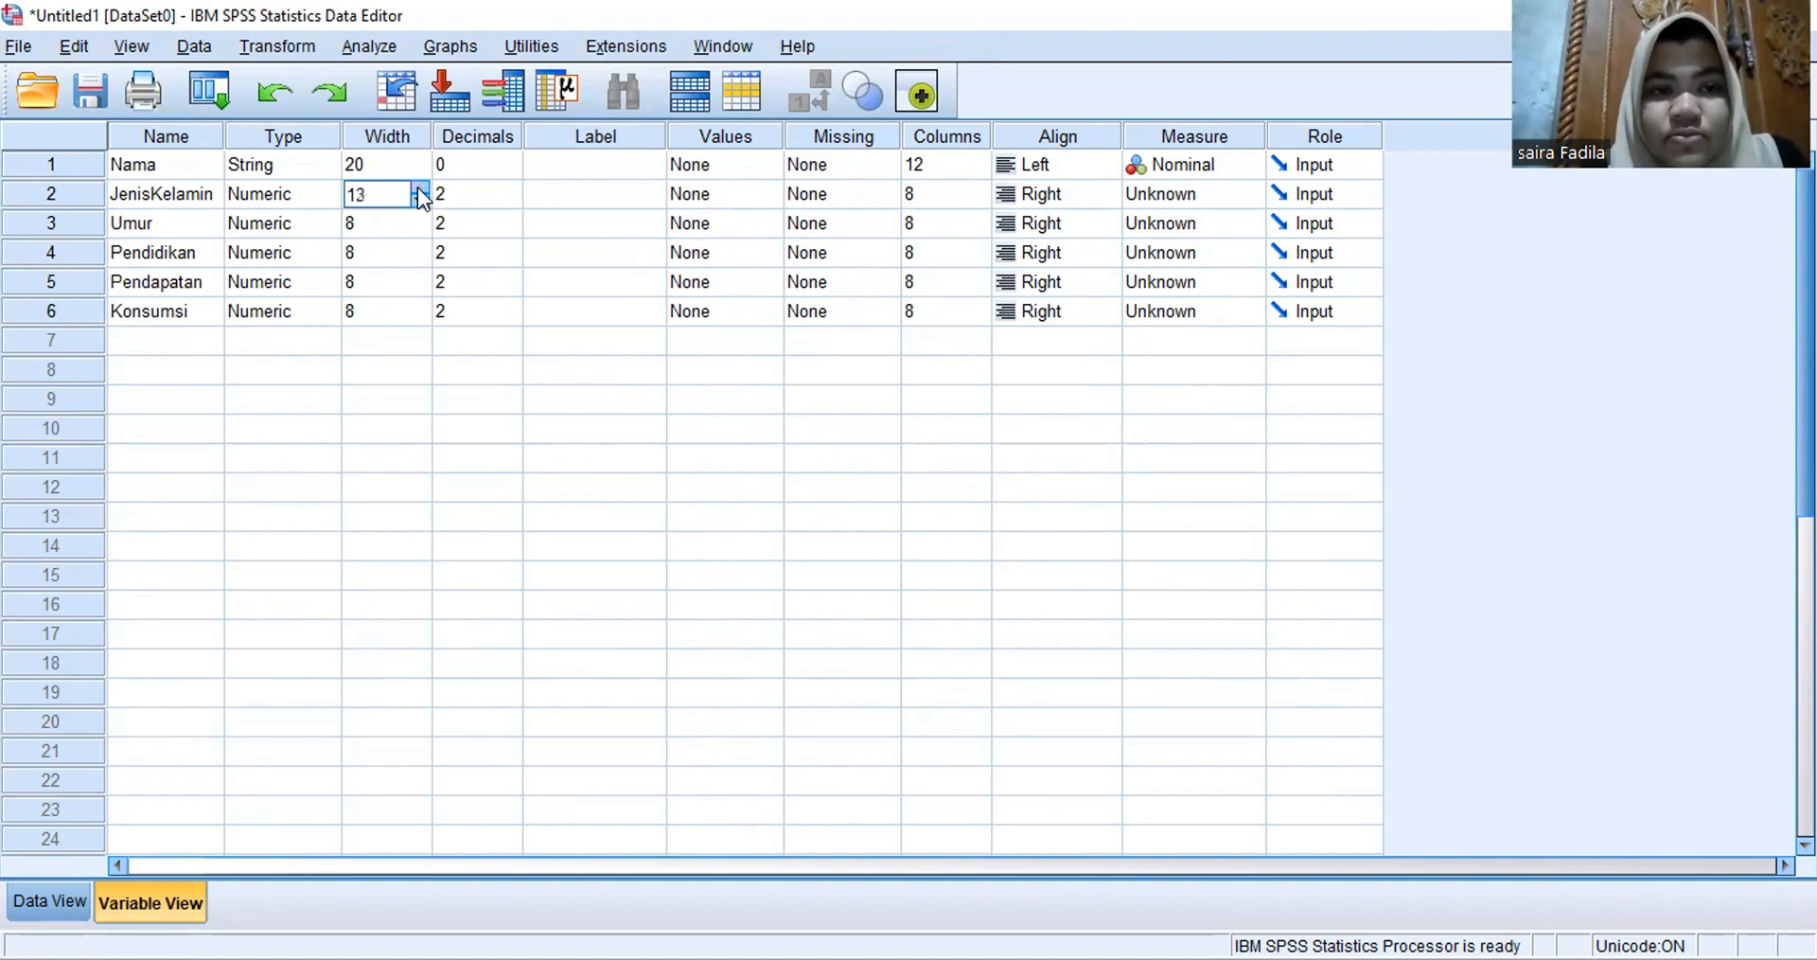
click(419, 189)
click(419, 189)
Step: Set the width of the Umur variable to 15
click(418, 232)
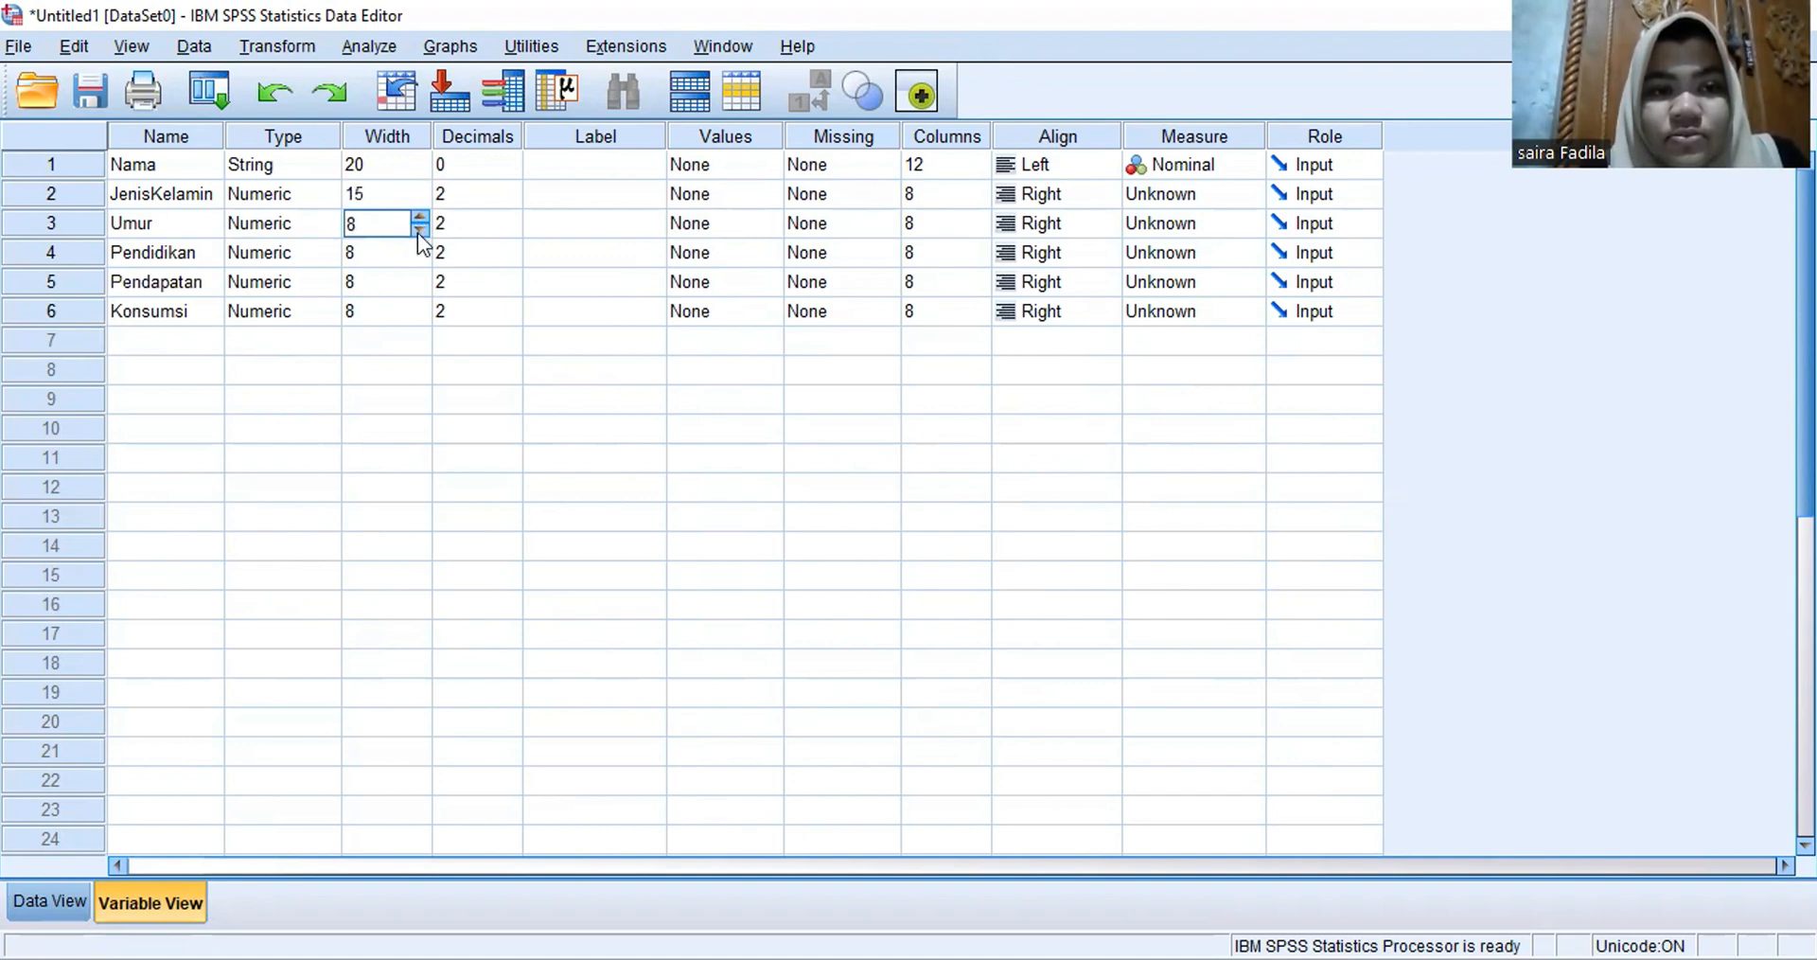
click(420, 230)
click(417, 217)
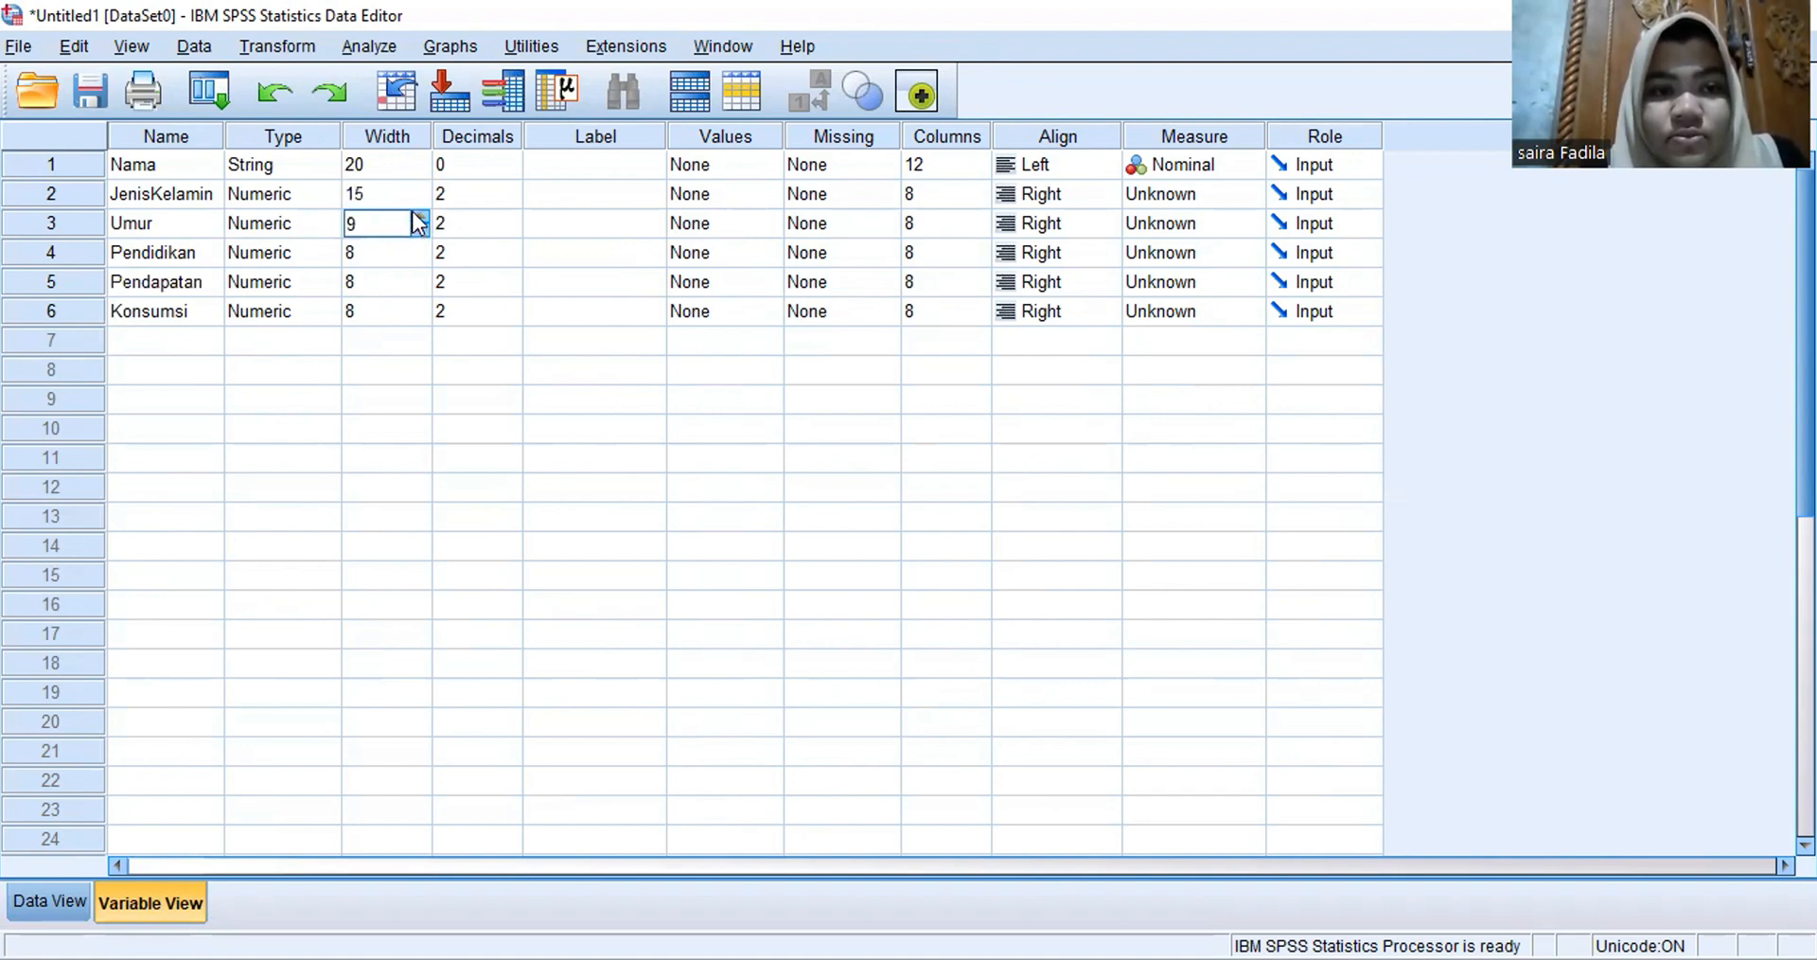
click(417, 218)
click(417, 218)
click(417, 218)
click(417, 218)
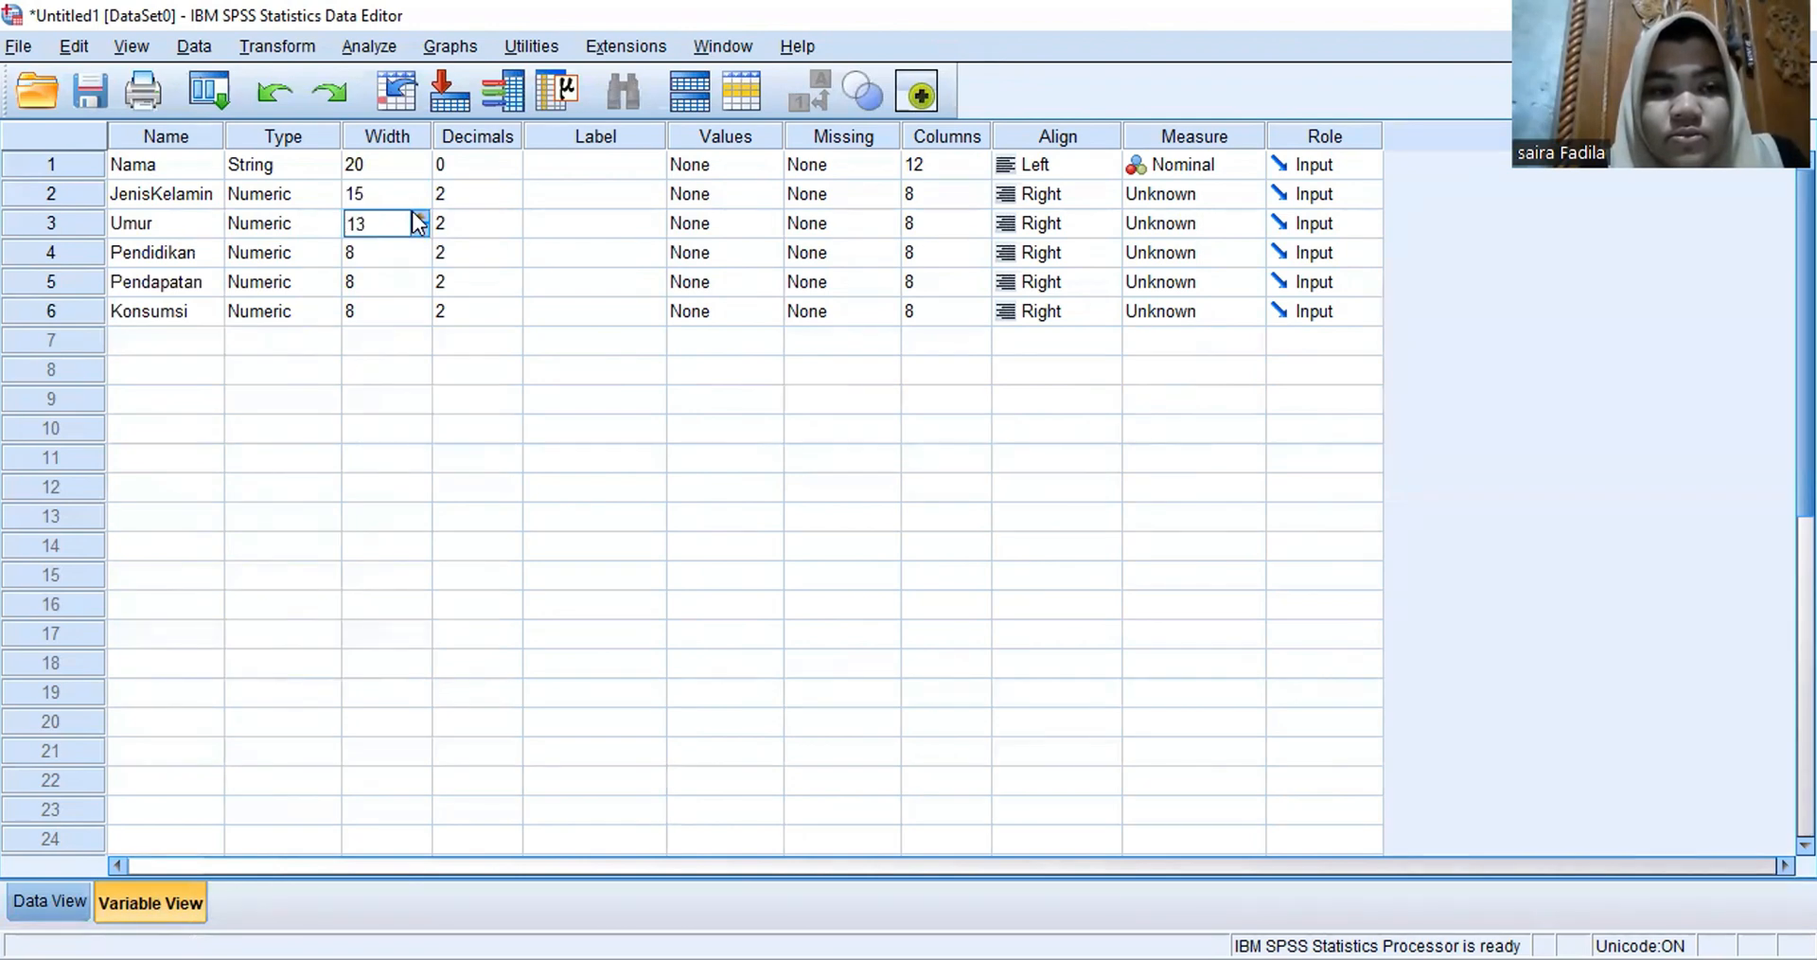
click(417, 217)
click(416, 217)
Step: Set the width of the Pendidikan variable to 9 and readjust the Umur width to 15
click(418, 252)
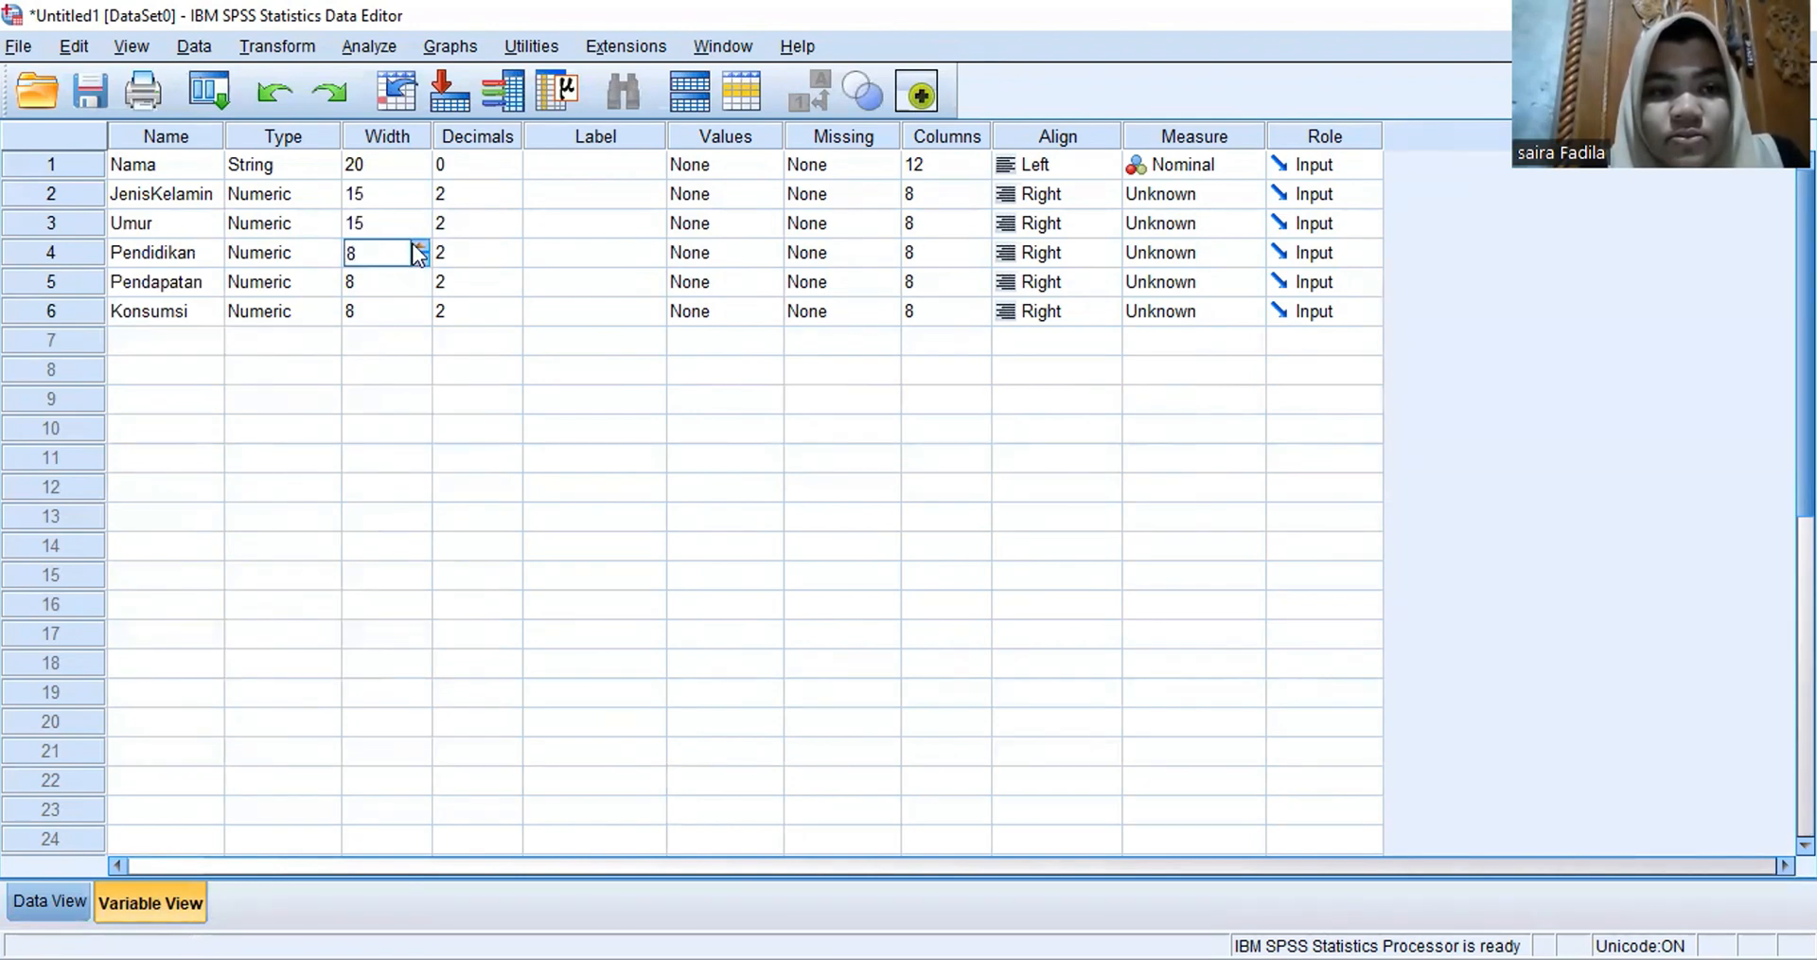
click(416, 246)
click(418, 227)
click(418, 230)
click(417, 265)
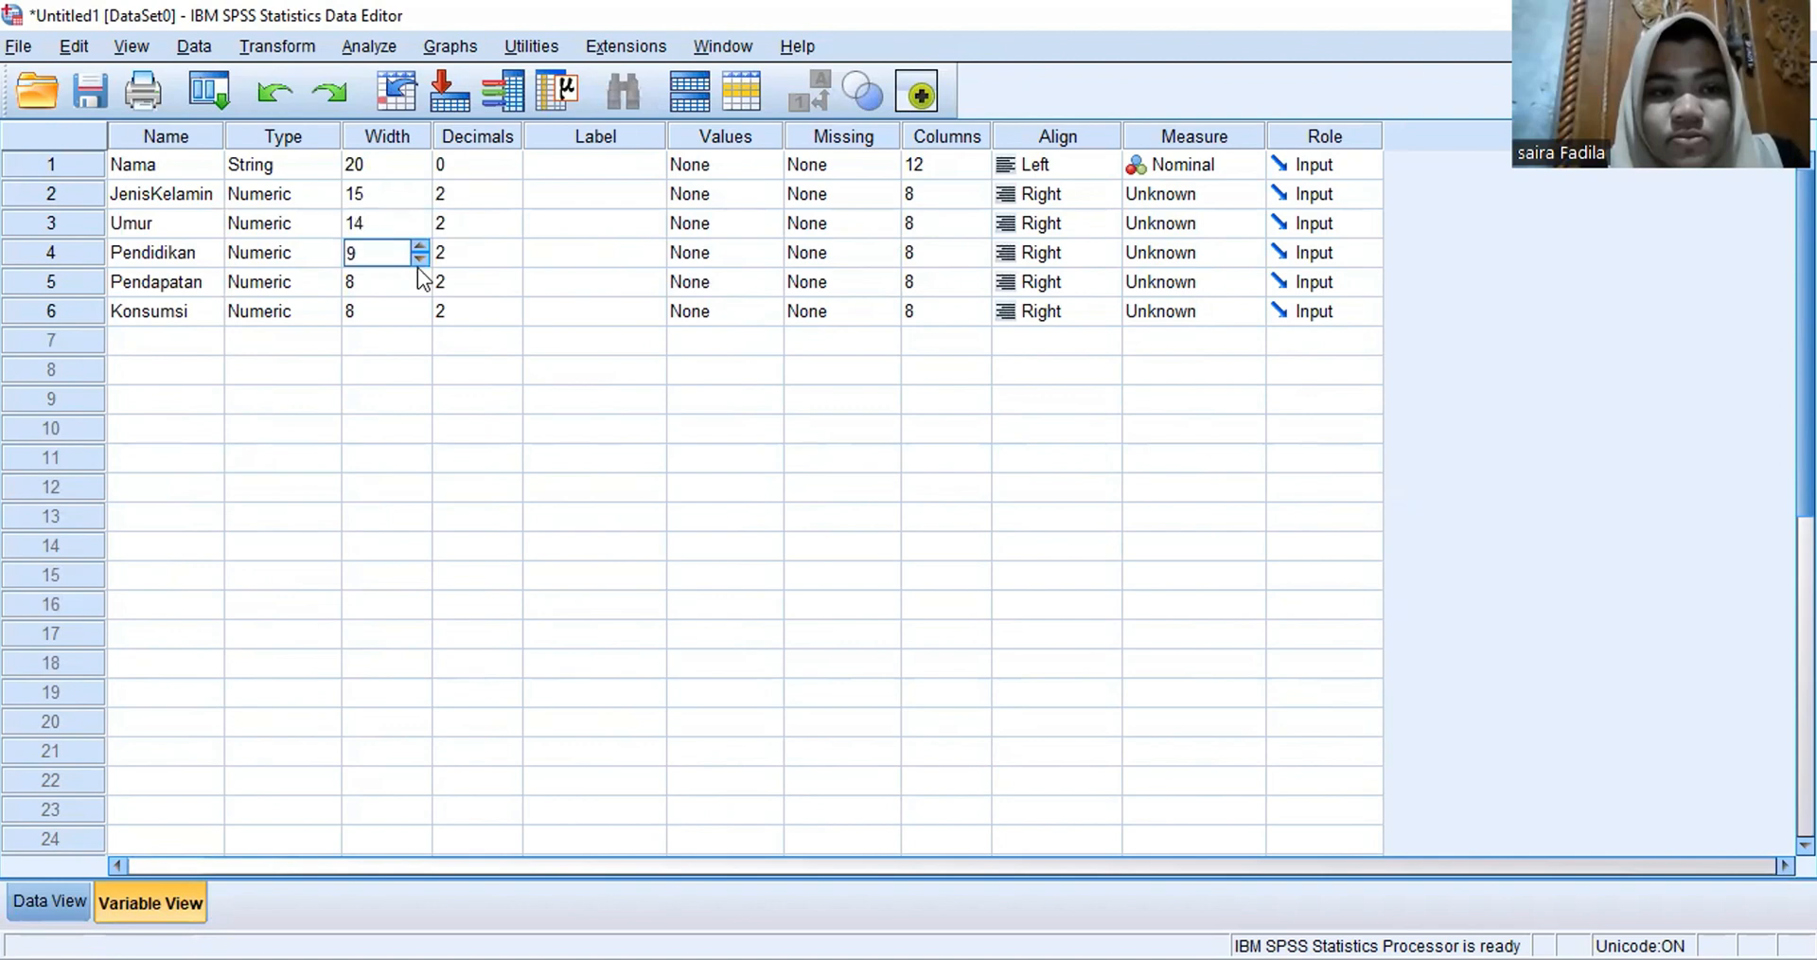
click(418, 221)
click(417, 219)
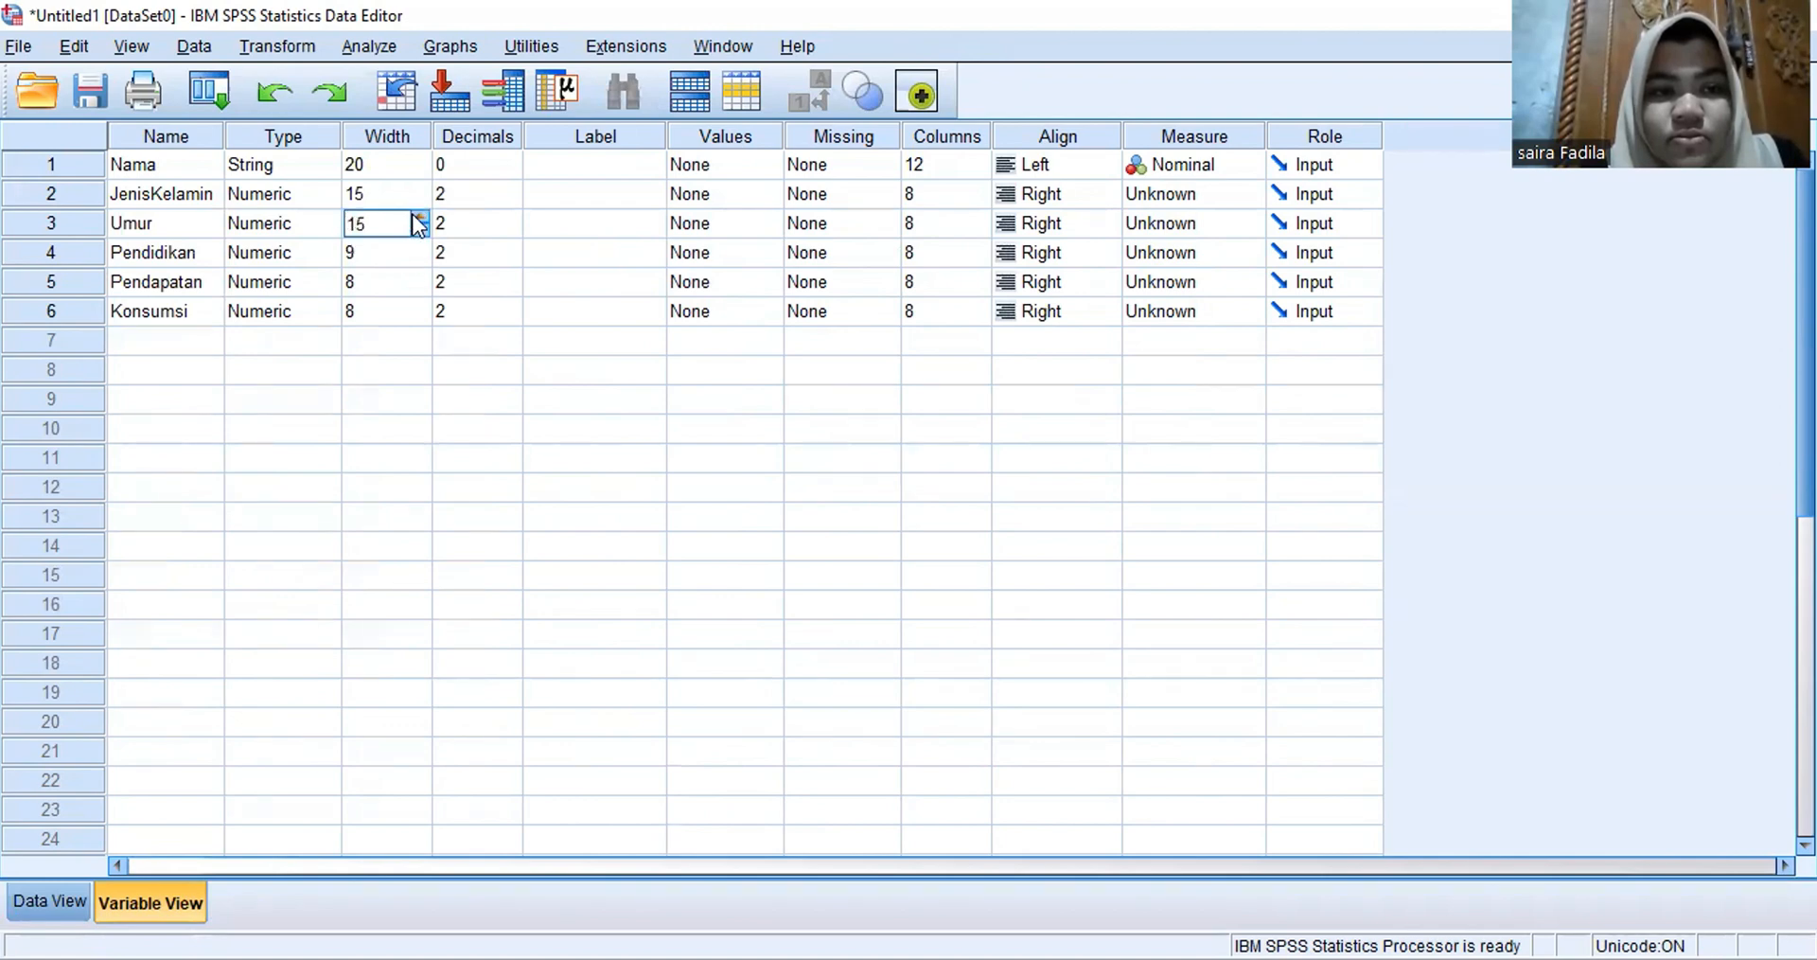
Step: Set the width of the Pendidikan variable to 15
click(418, 248)
click(417, 248)
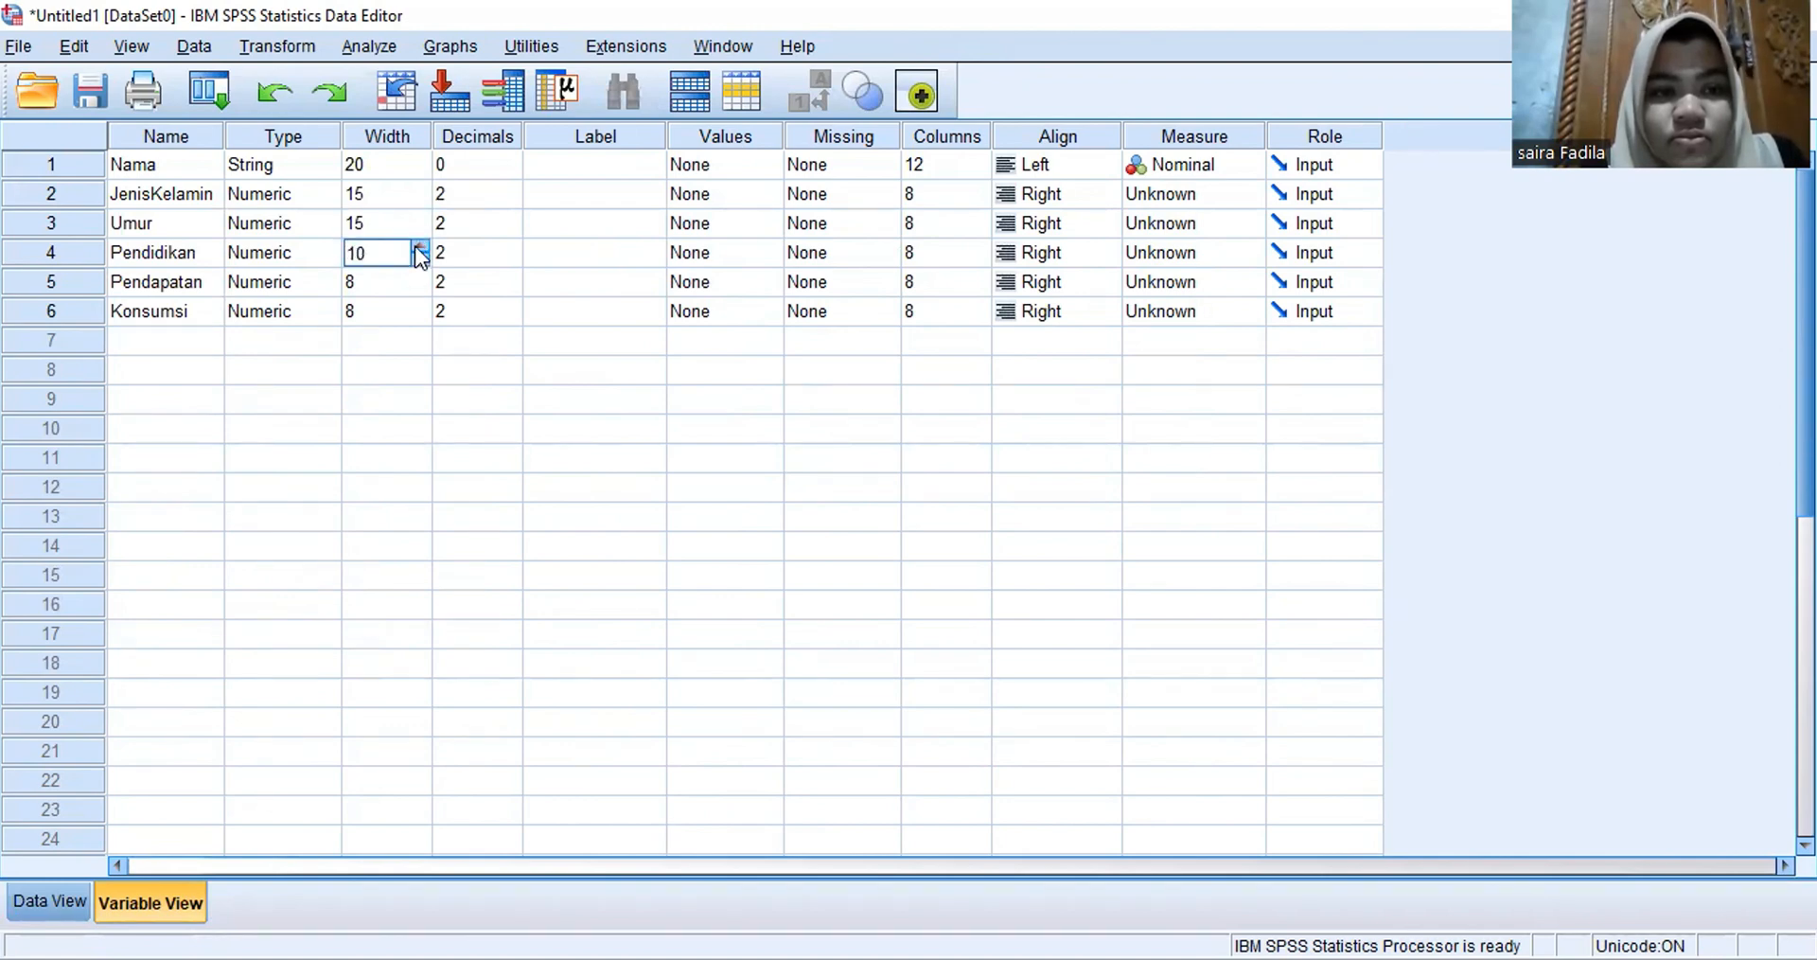
click(419, 248)
click(420, 248)
click(419, 248)
click(420, 248)
click(420, 248)
Step: Set the width of the Pendapatan variable to 15
click(412, 282)
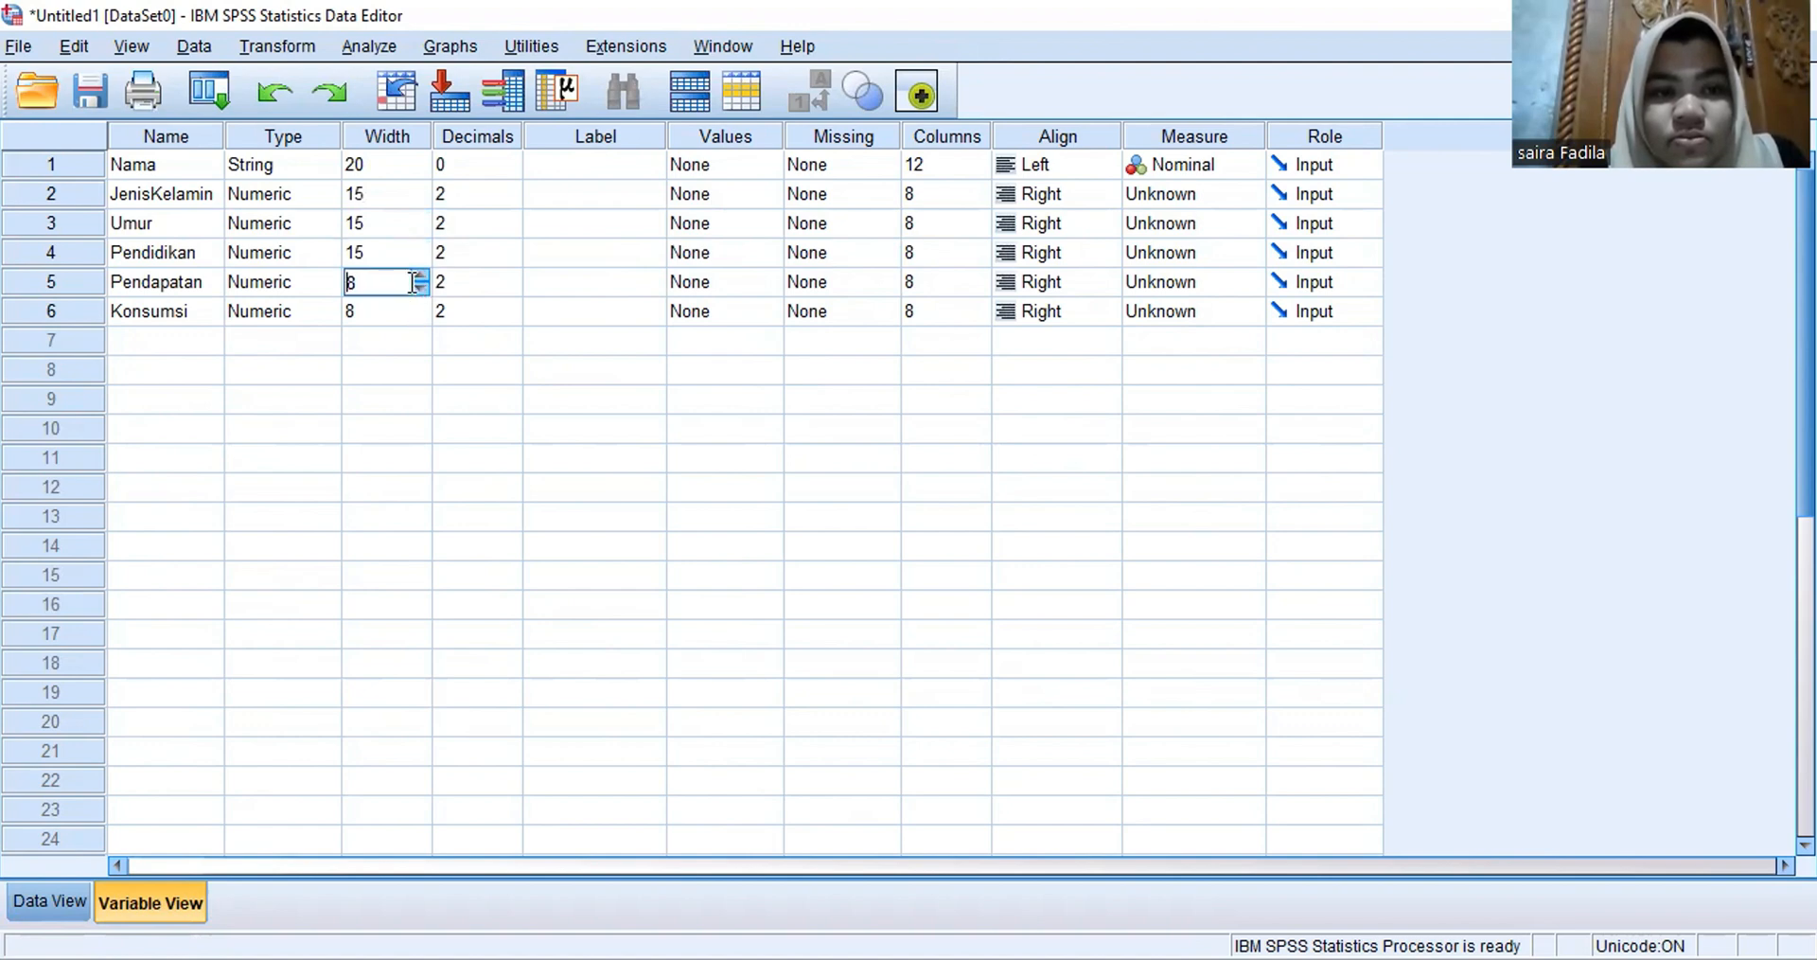
click(419, 276)
click(420, 276)
click(419, 276)
click(419, 276)
click(419, 277)
click(419, 277)
click(419, 276)
click(420, 276)
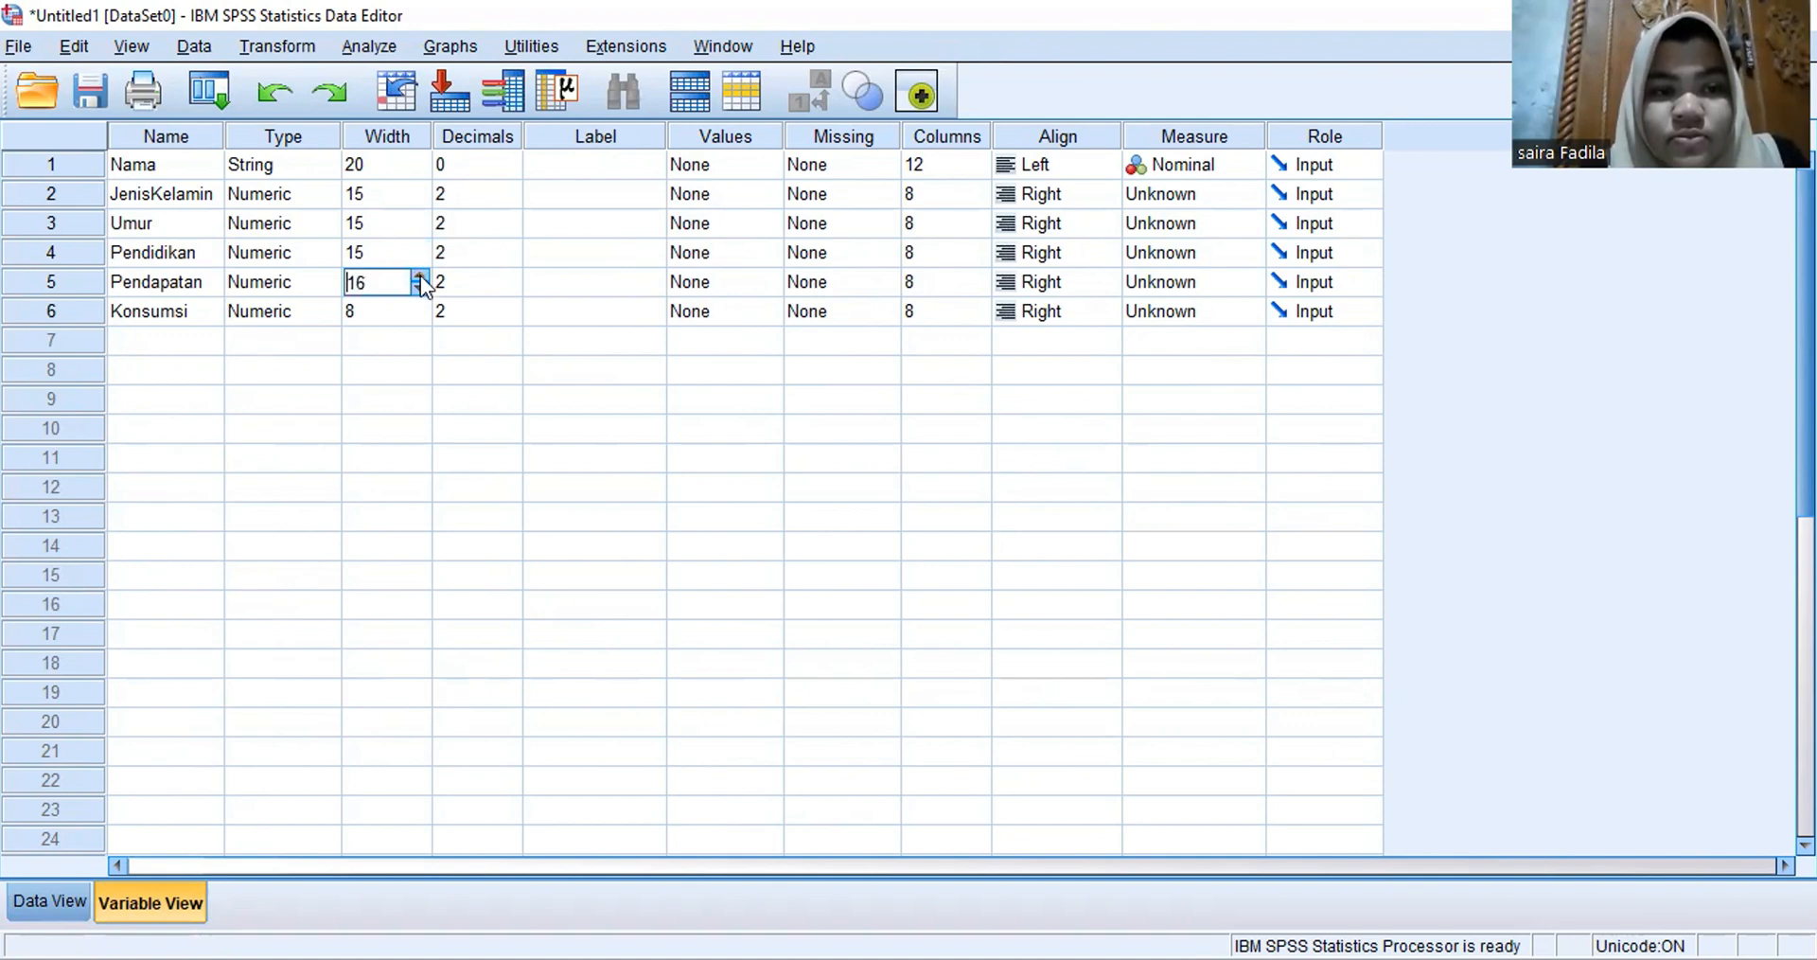
click(420, 288)
Step: Set the width of the Konsumsi variable to 15
click(417, 305)
click(420, 303)
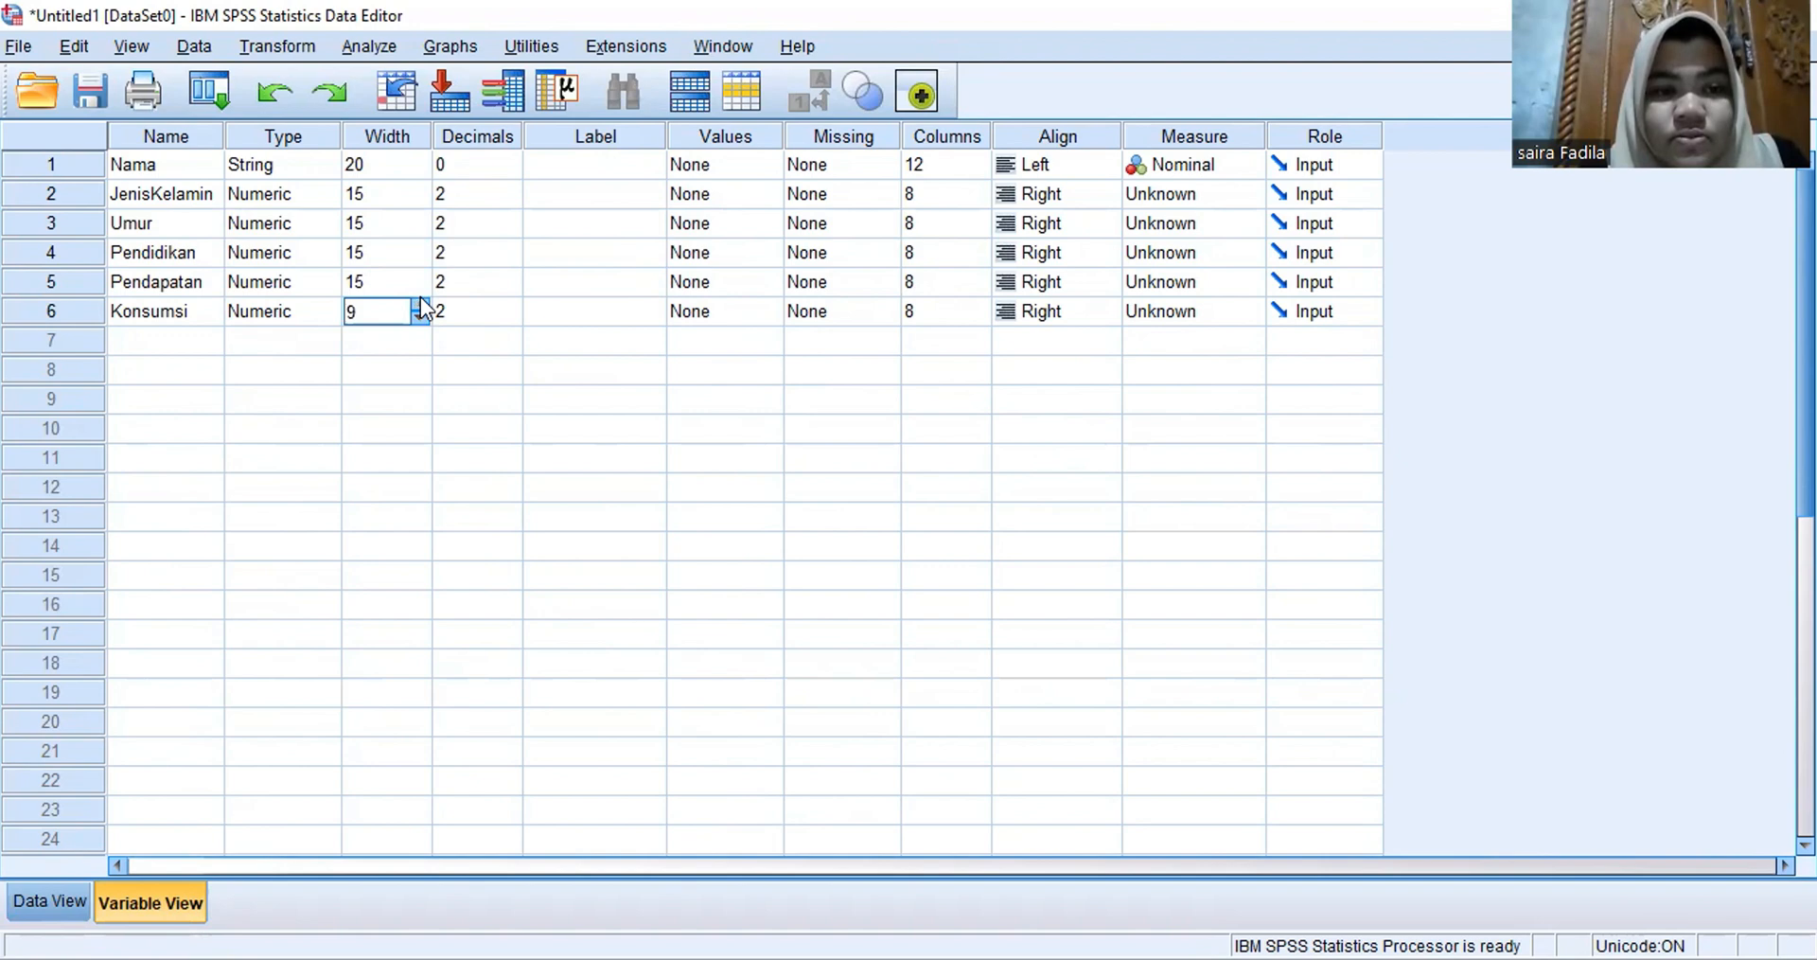
click(421, 299)
click(421, 299)
click(420, 300)
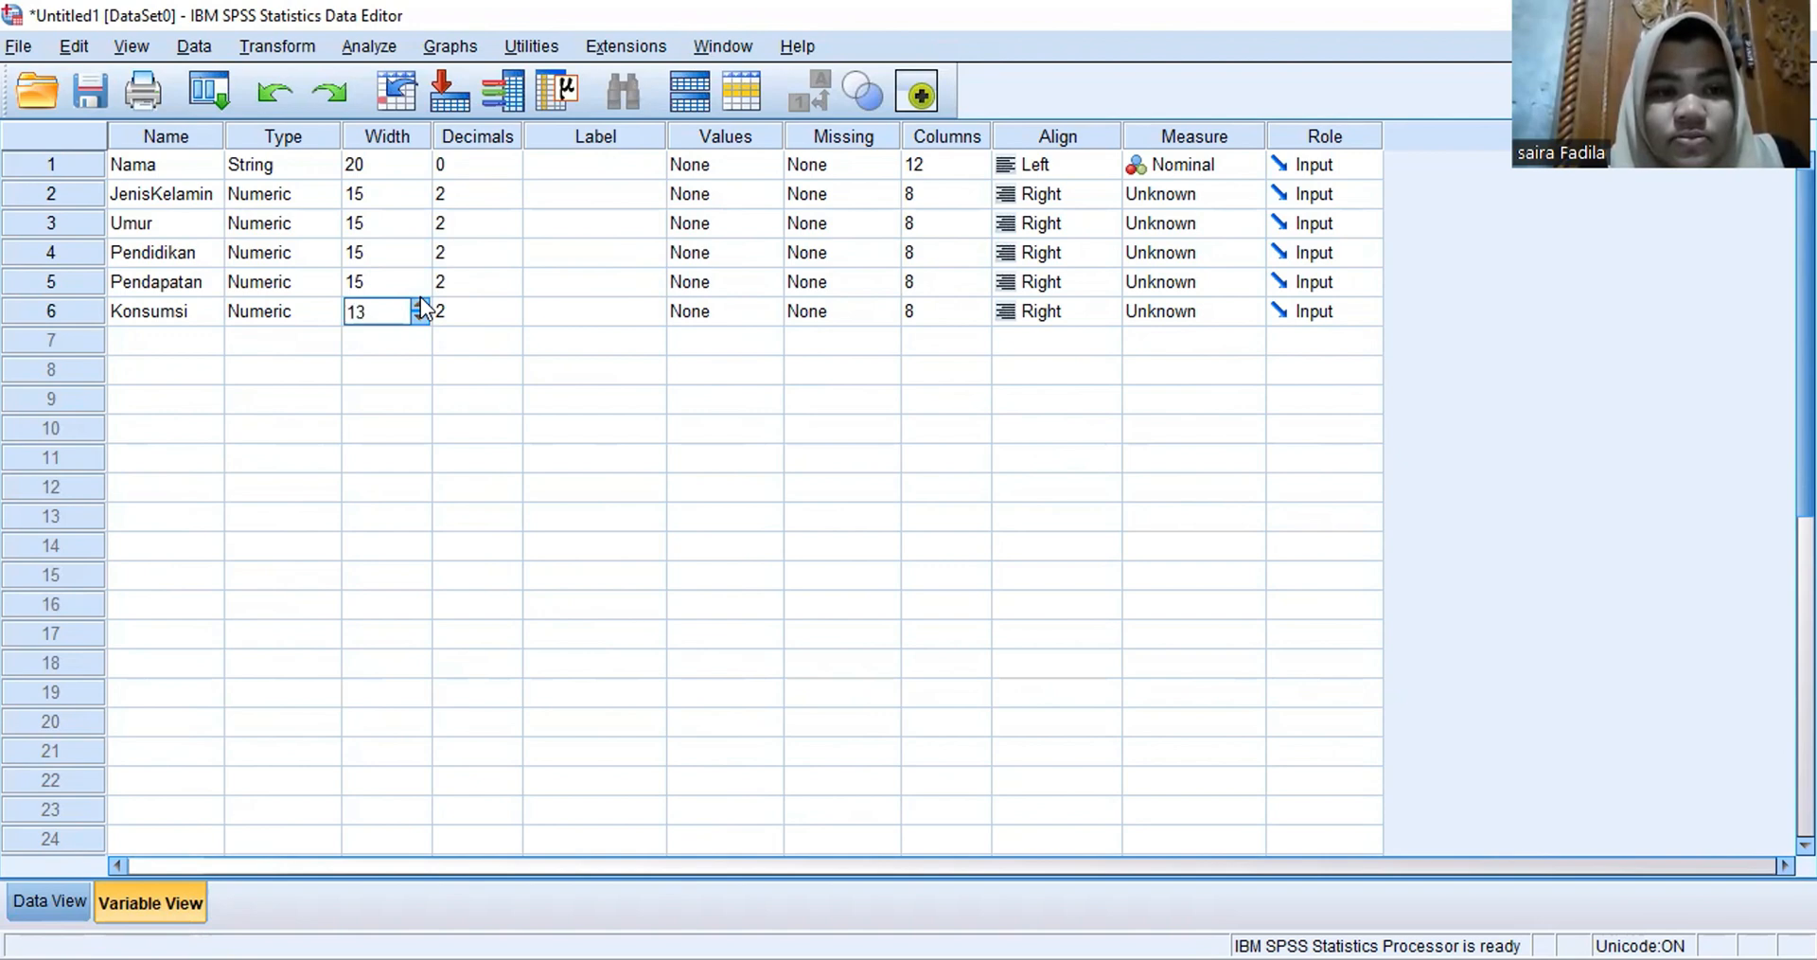
click(420, 299)
click(420, 299)
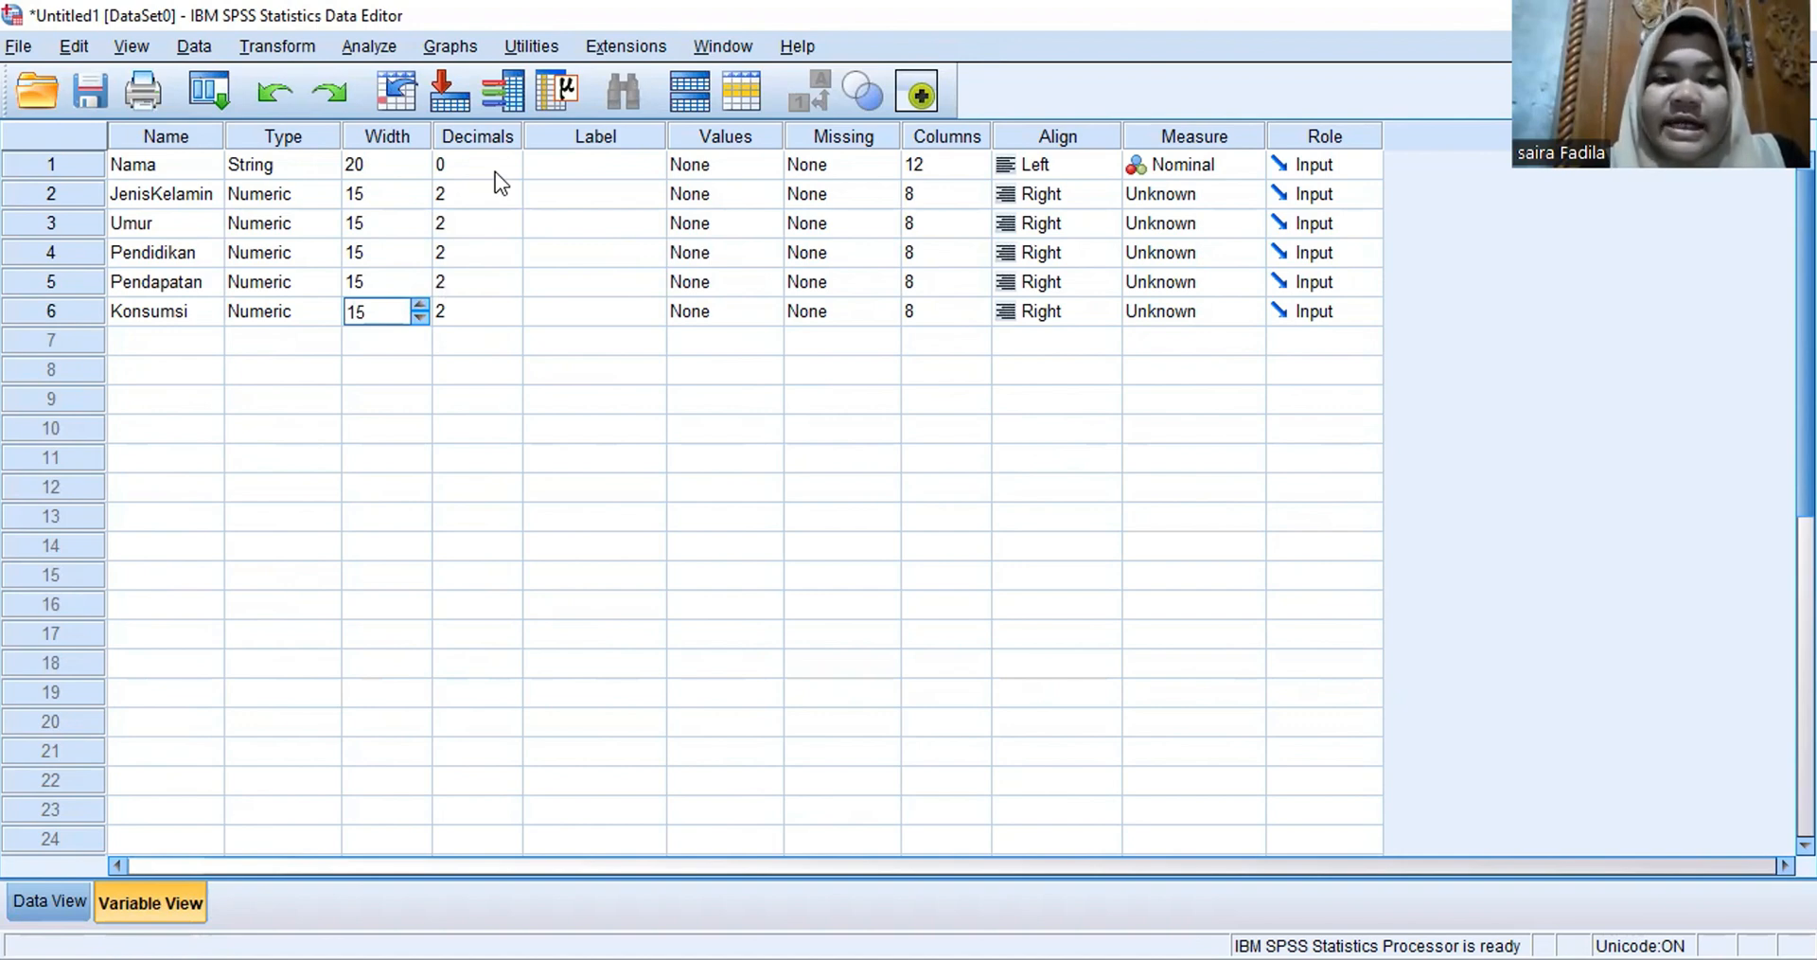
click(174, 901)
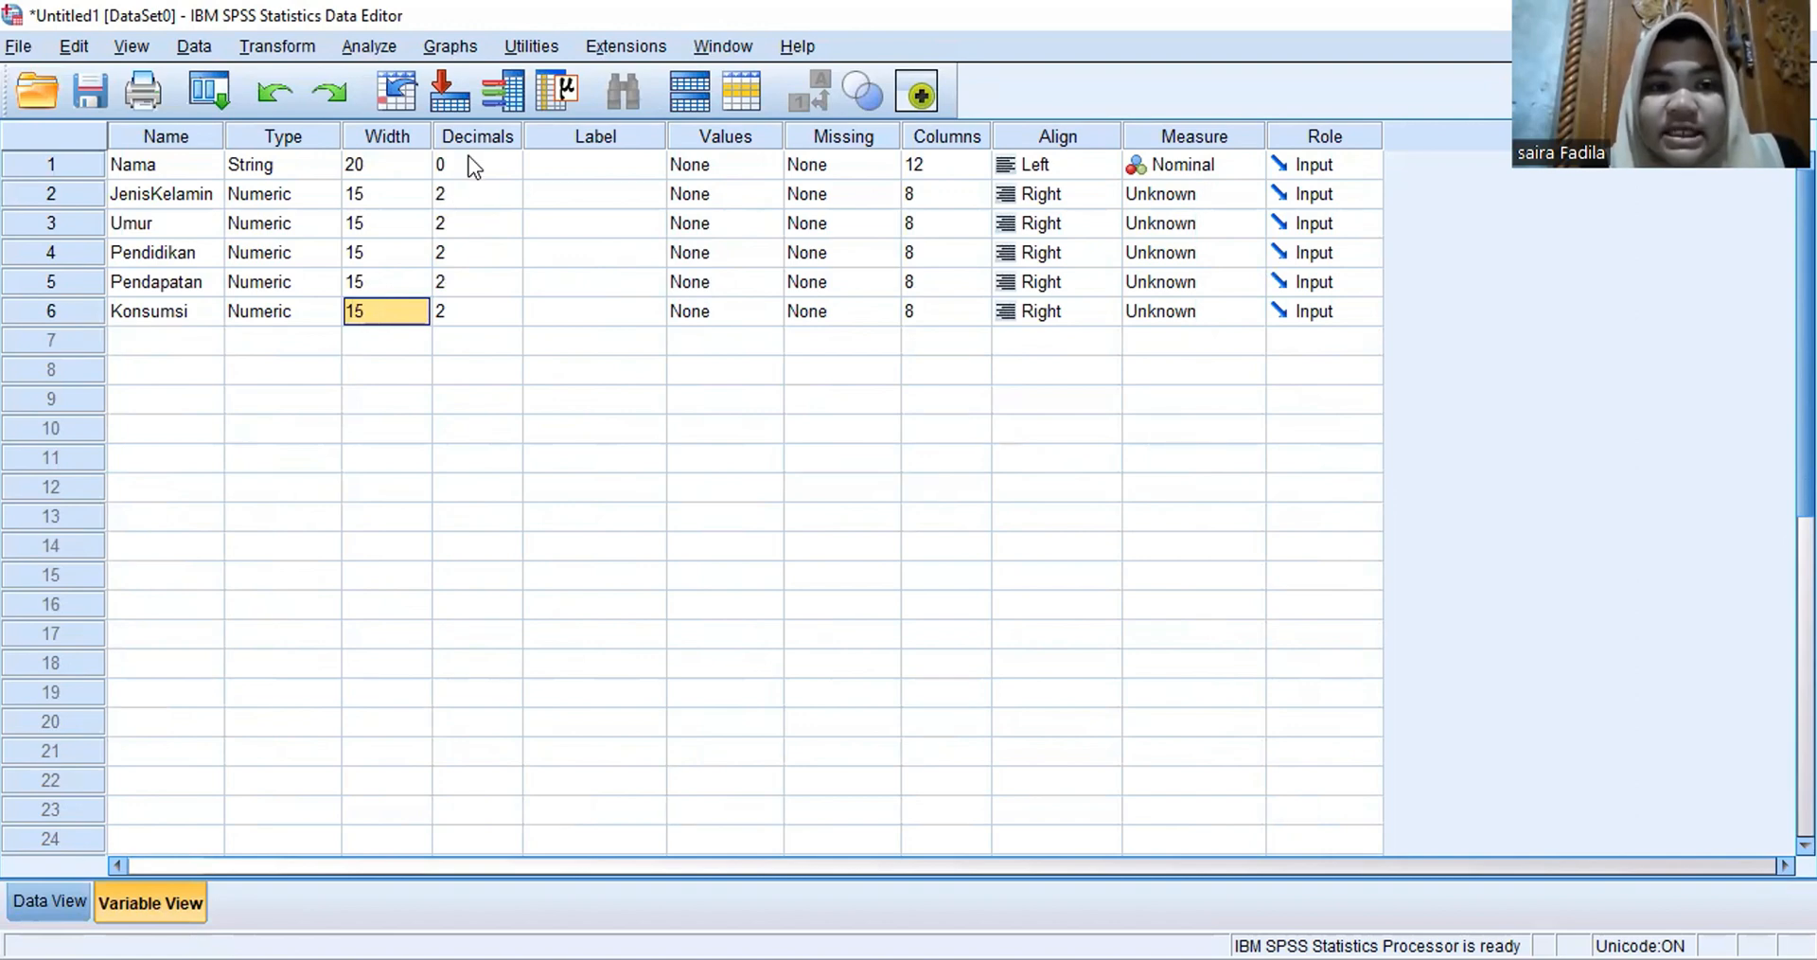
Step: Check the decimals shown in the data values and set the decimals of the JenisKelamin variable to 0
click(44, 907)
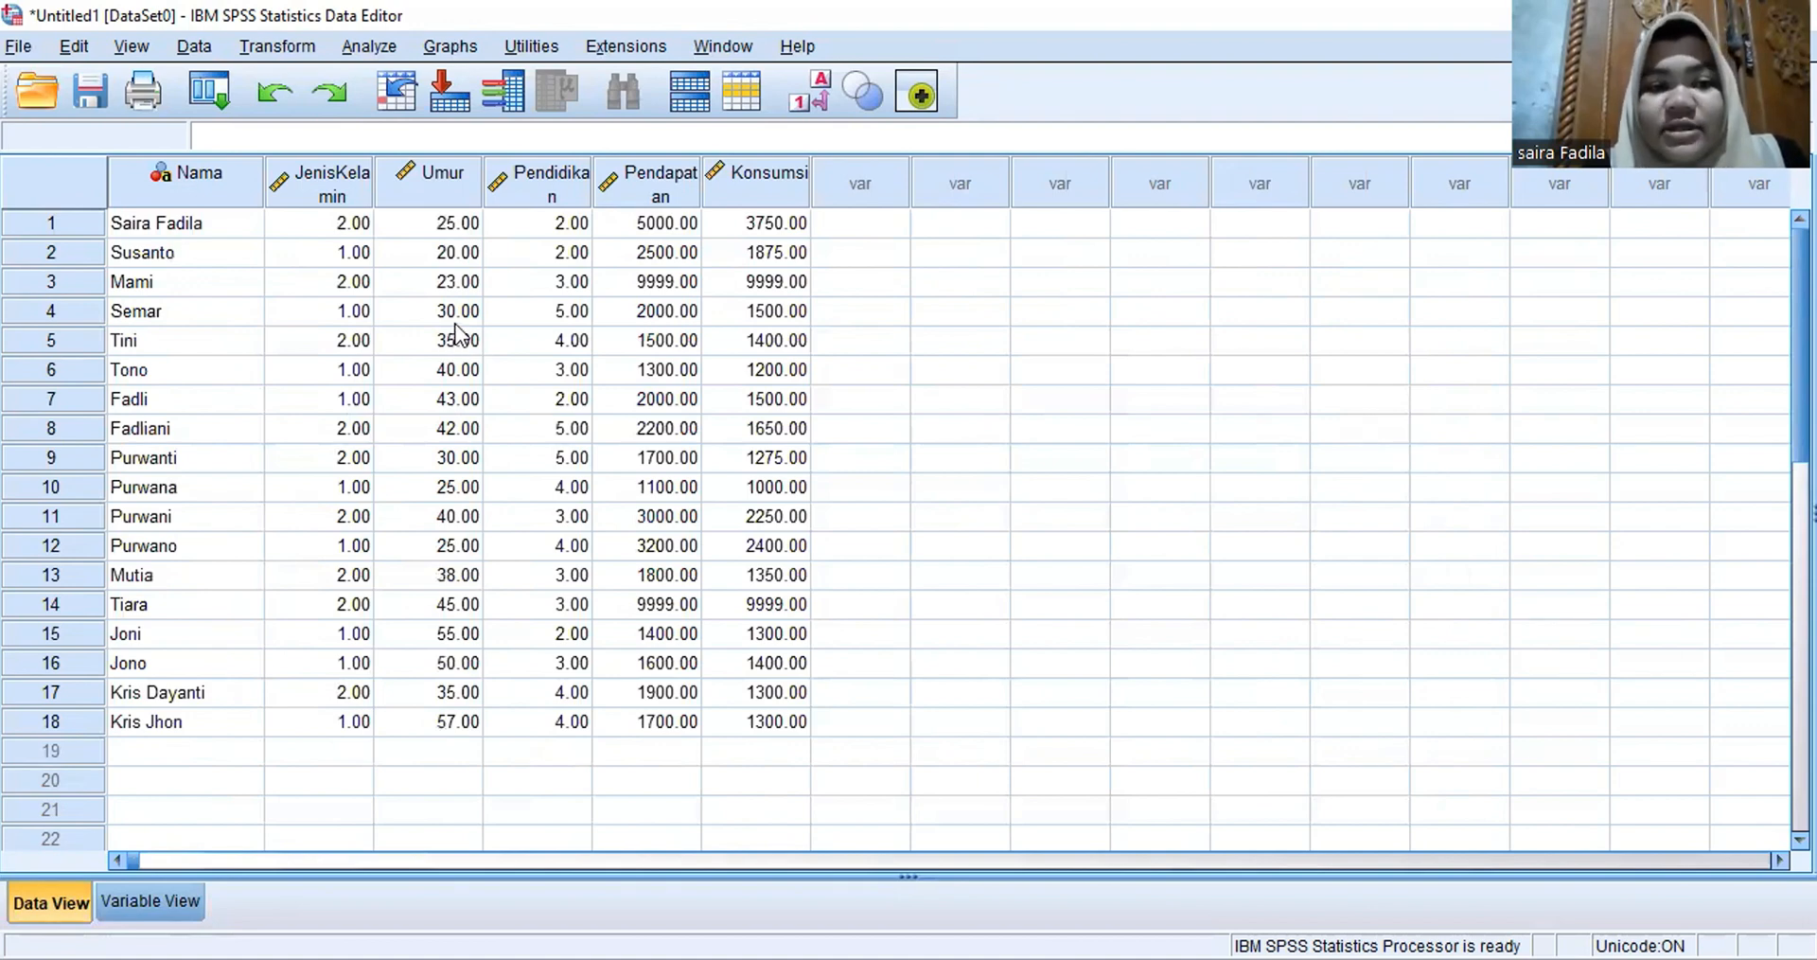
click(172, 904)
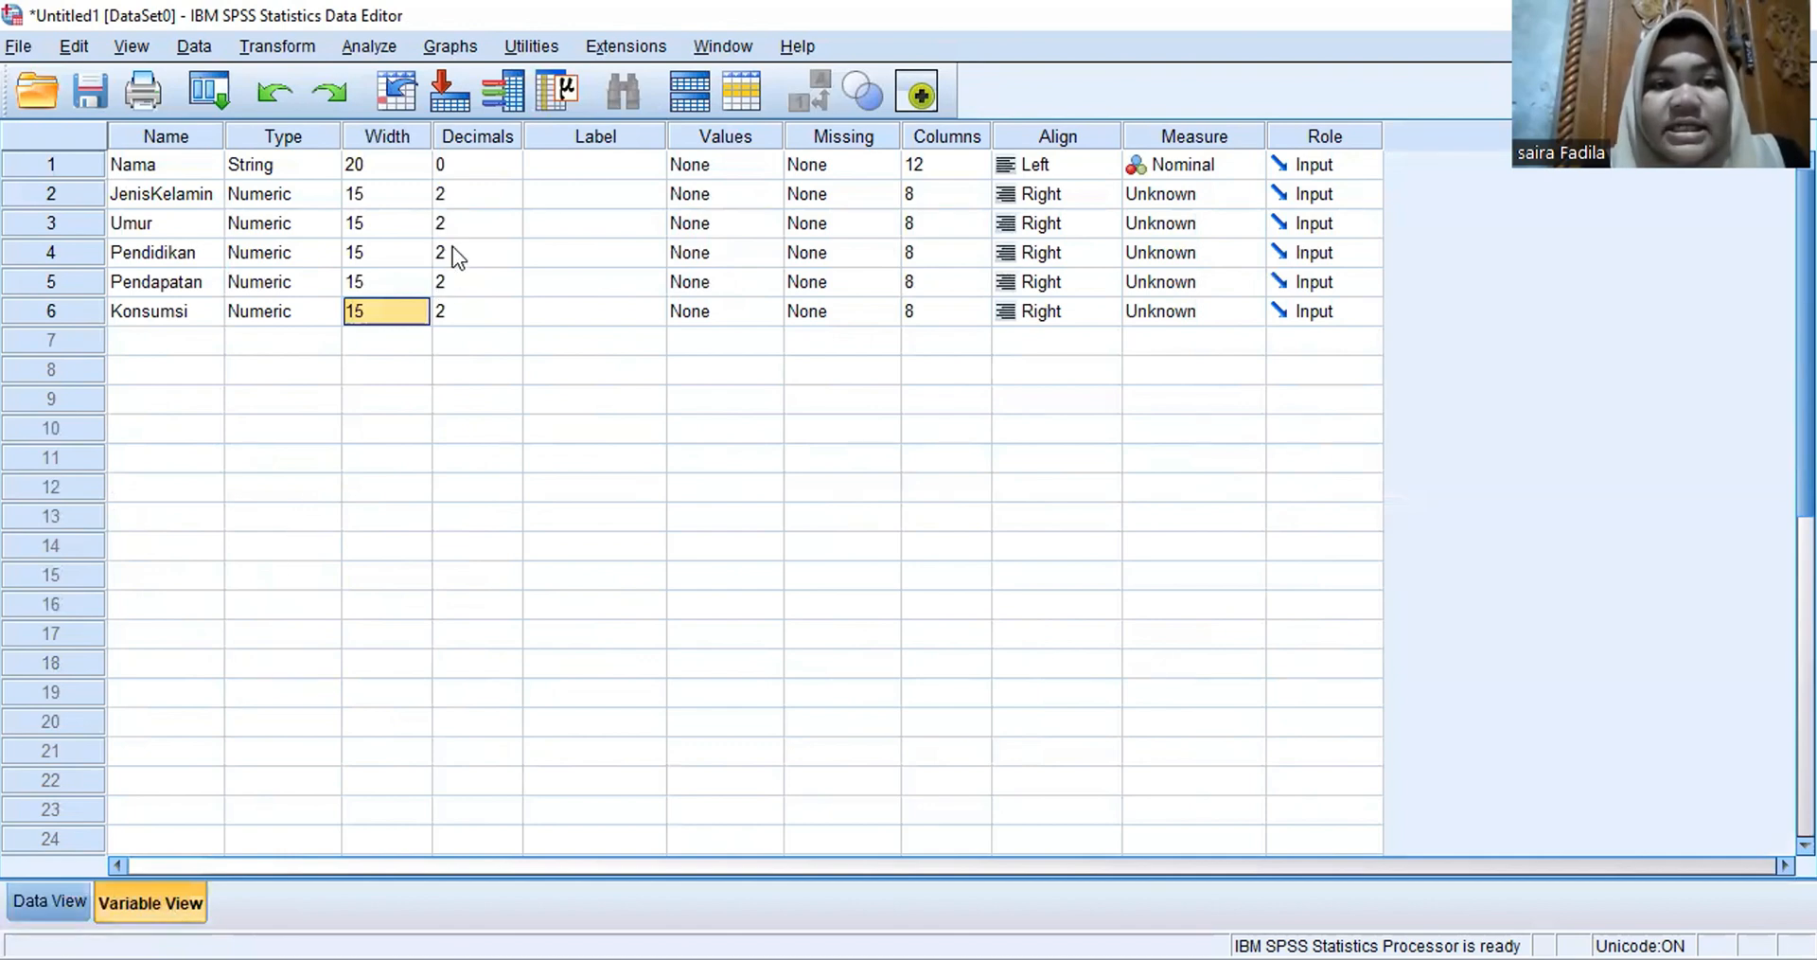
click(469, 195)
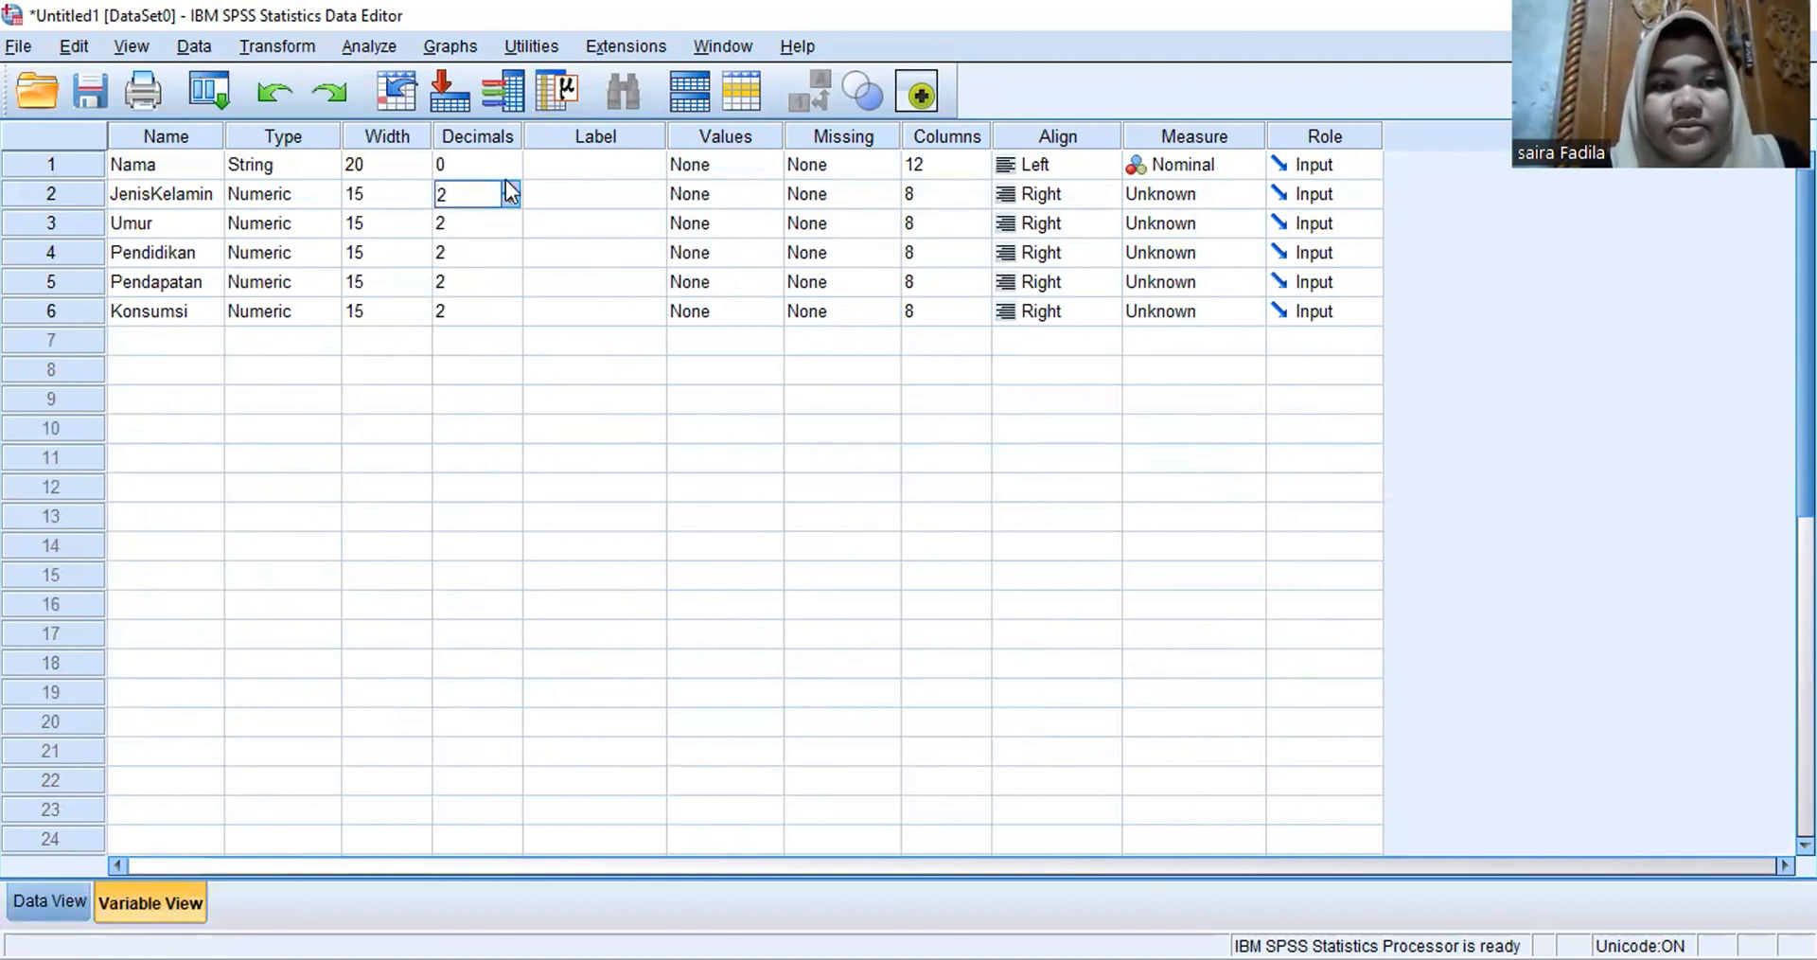
click(508, 184)
click(508, 184)
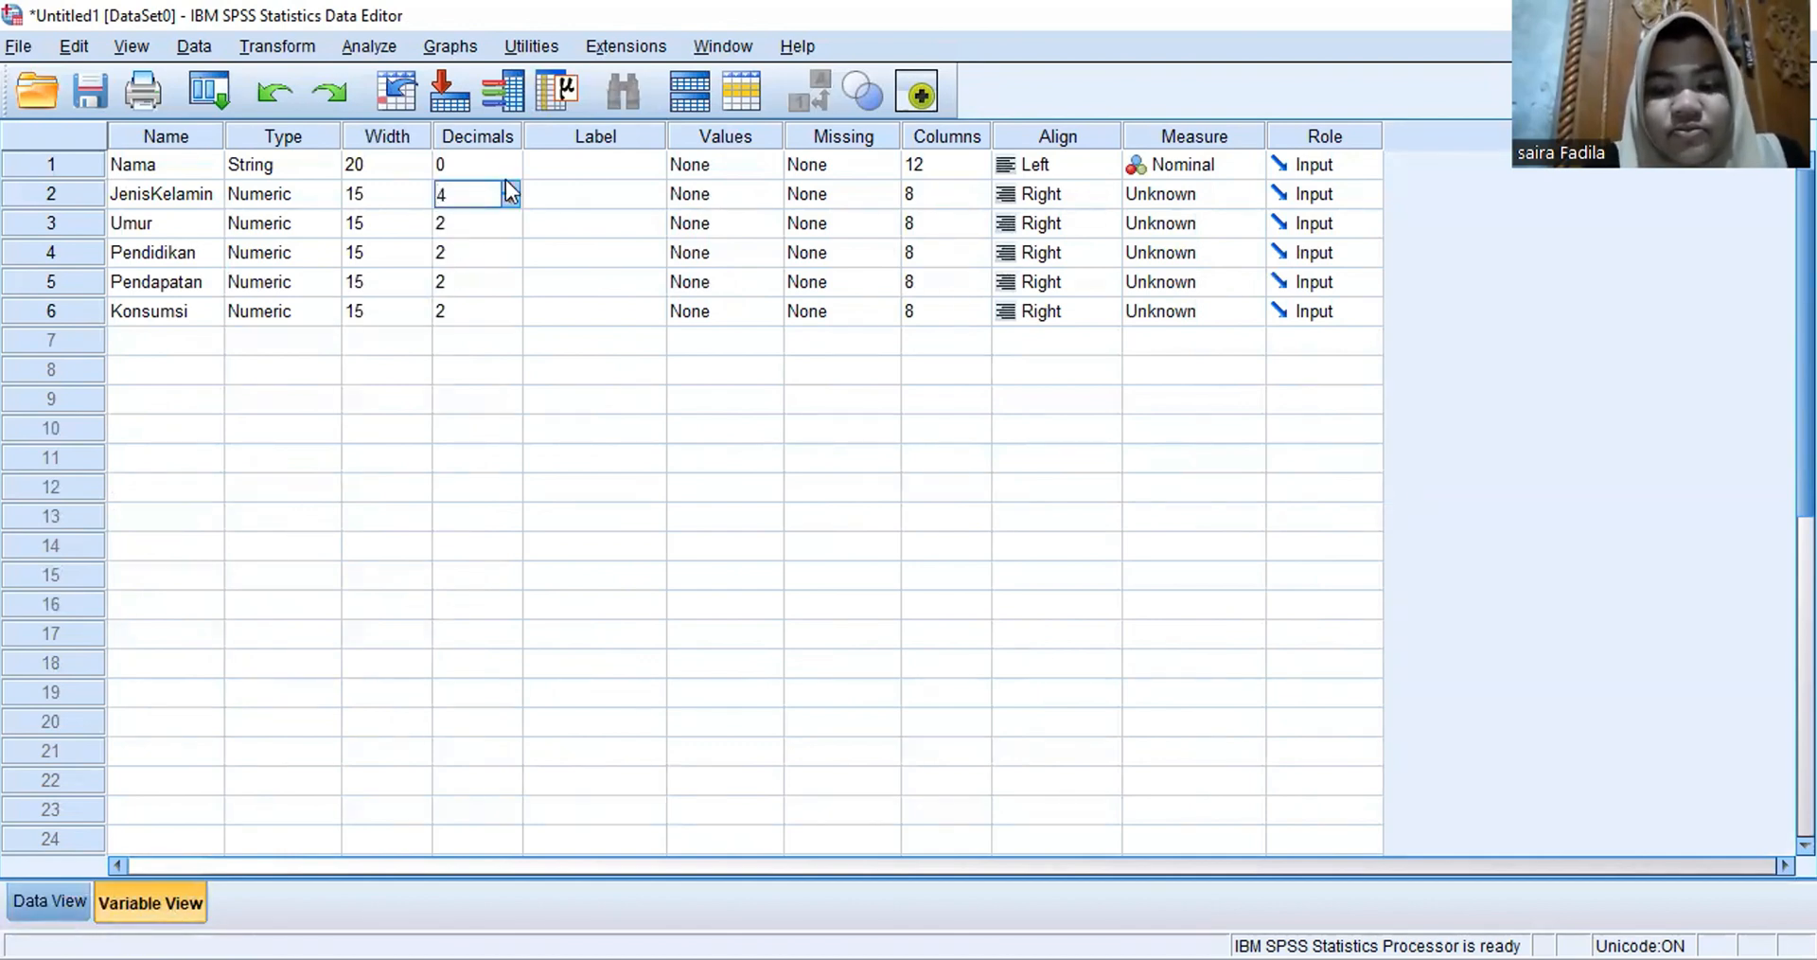
click(480, 203)
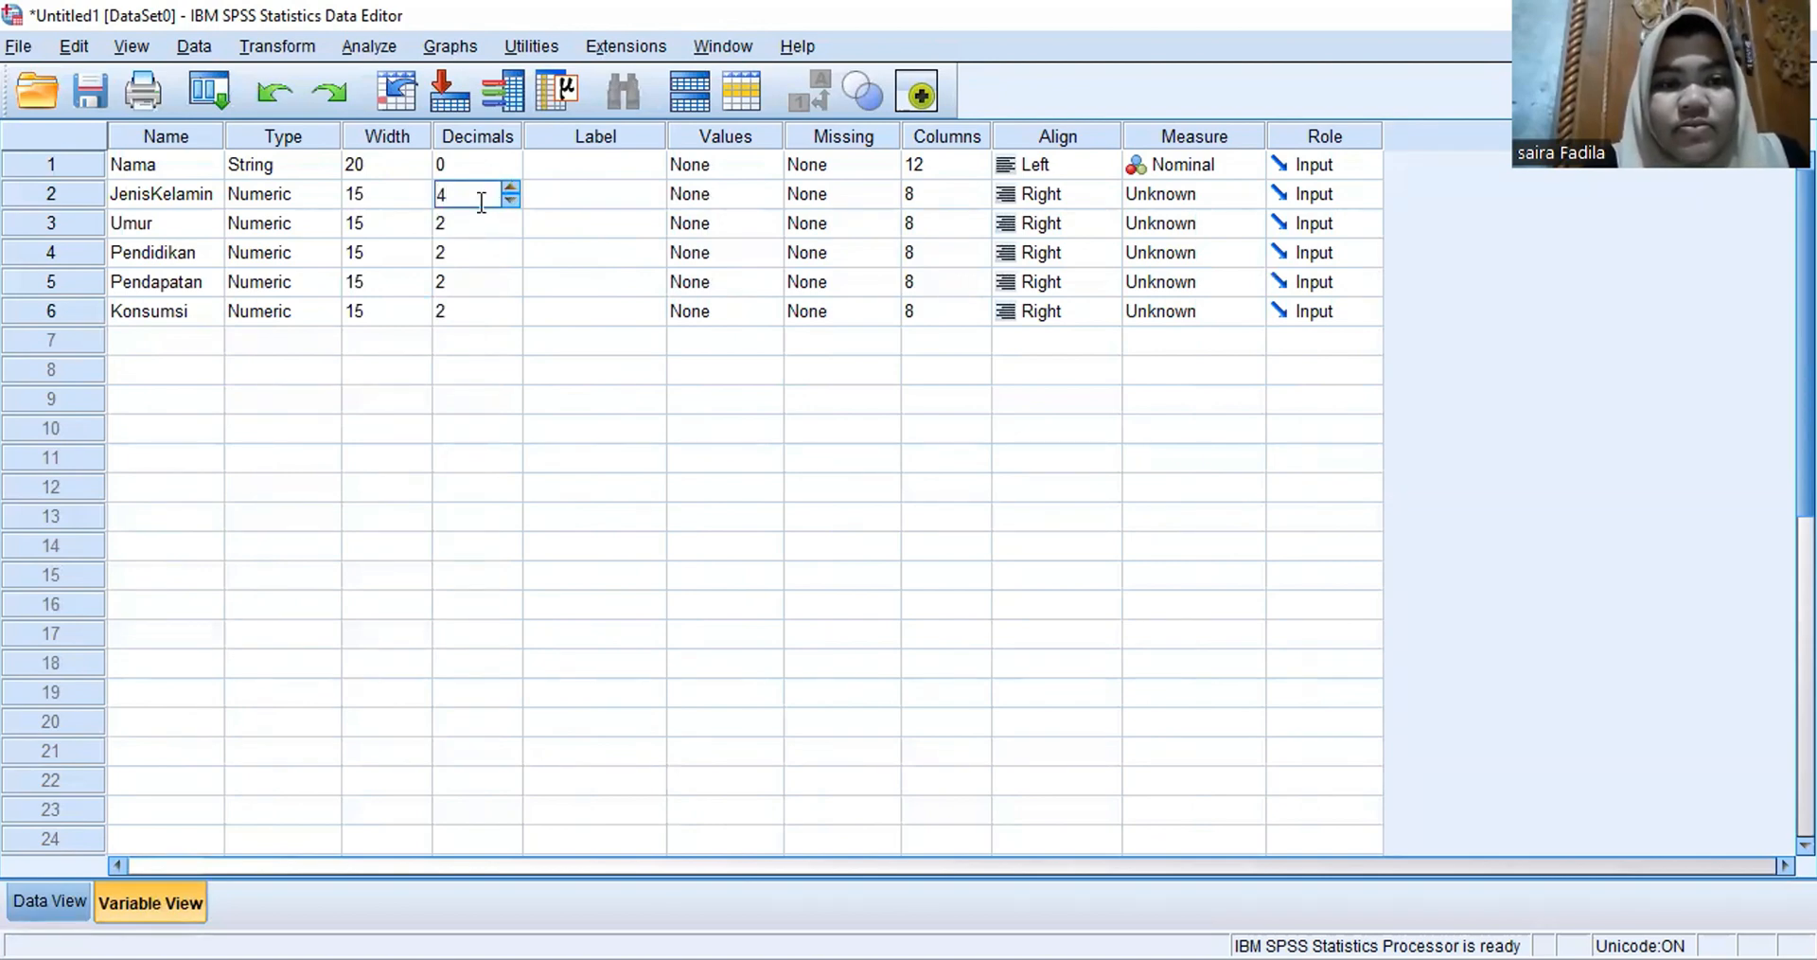
double_click(481, 203)
text(0)
Step: Set the decimals of the Umur, Pendidikan, Pendapatan and Konsumsi variables to 0
click(475, 220)
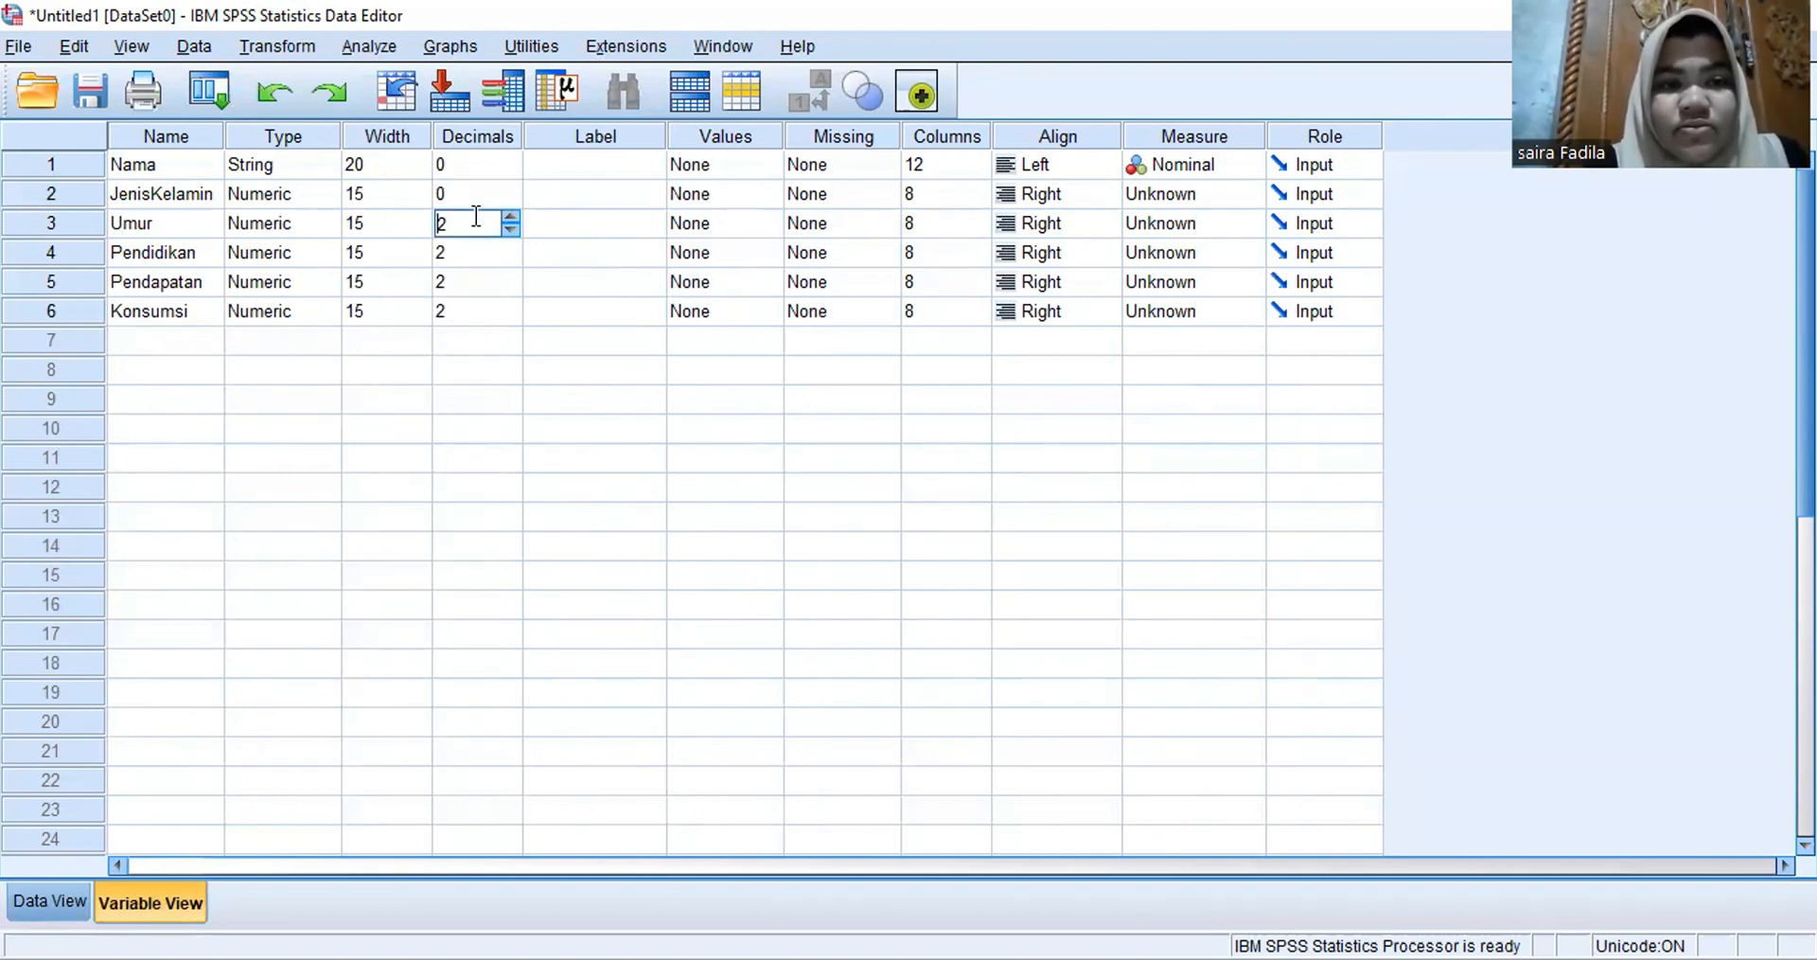
double_click(475, 220)
text(0)
double_click(473, 248)
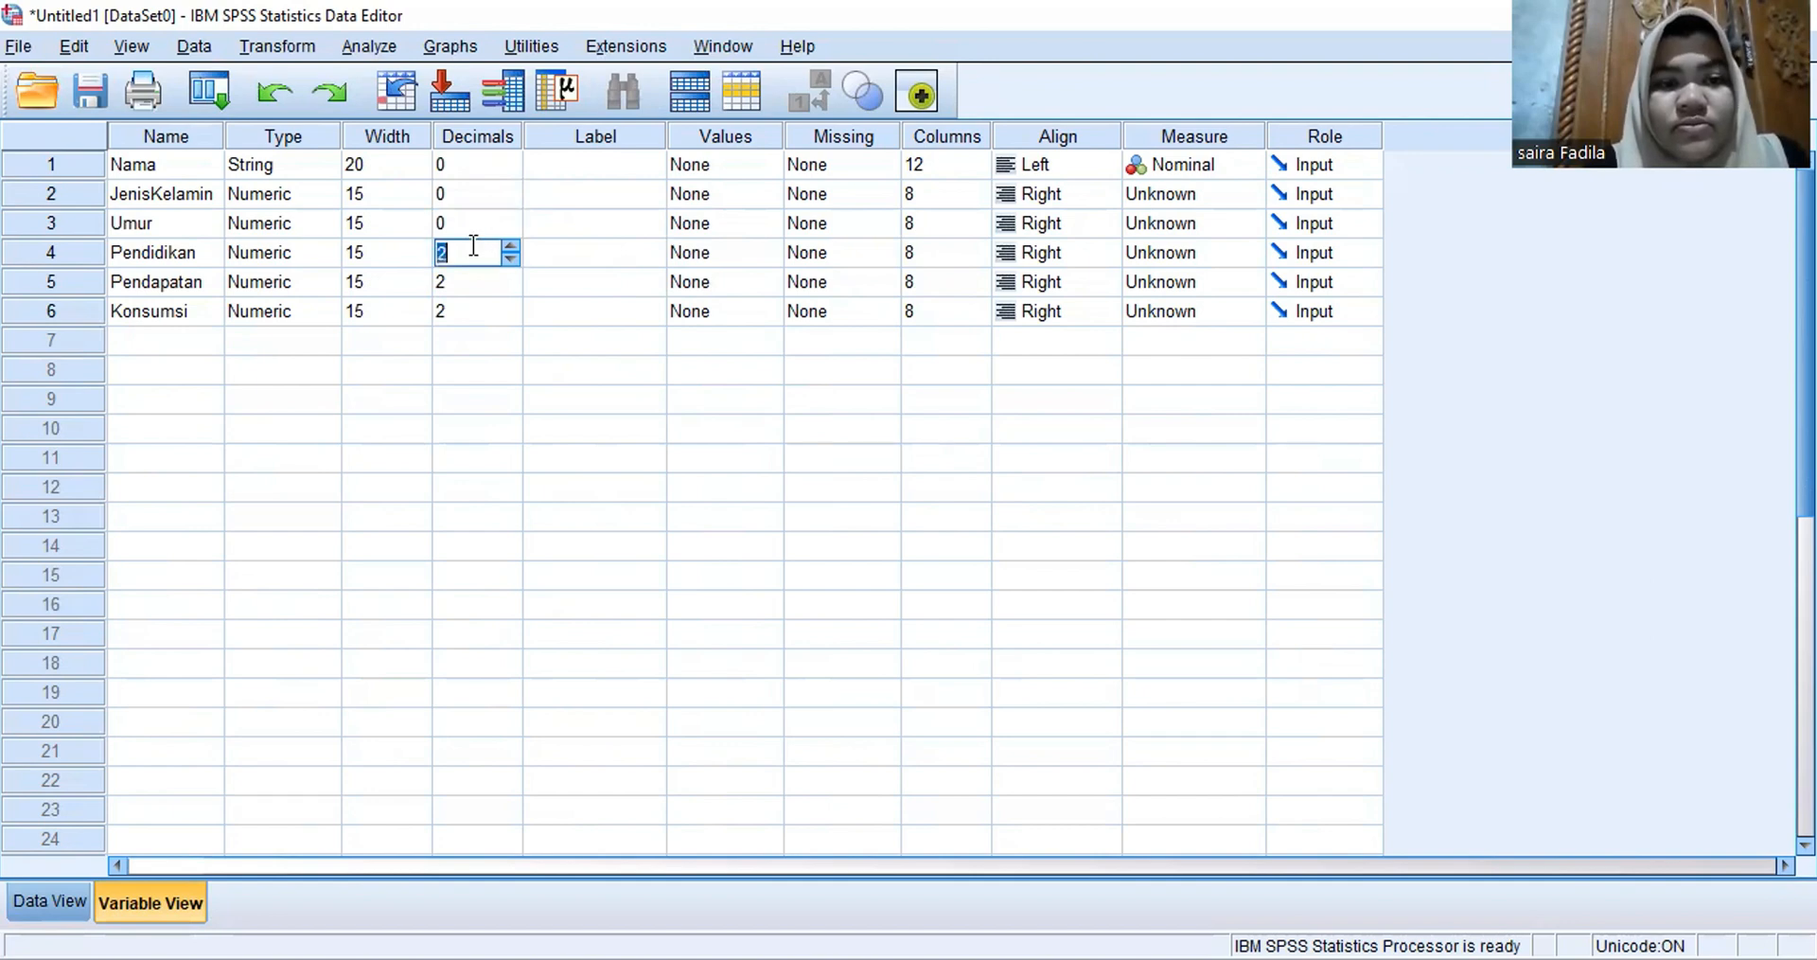
text(0)
double_click(466, 288)
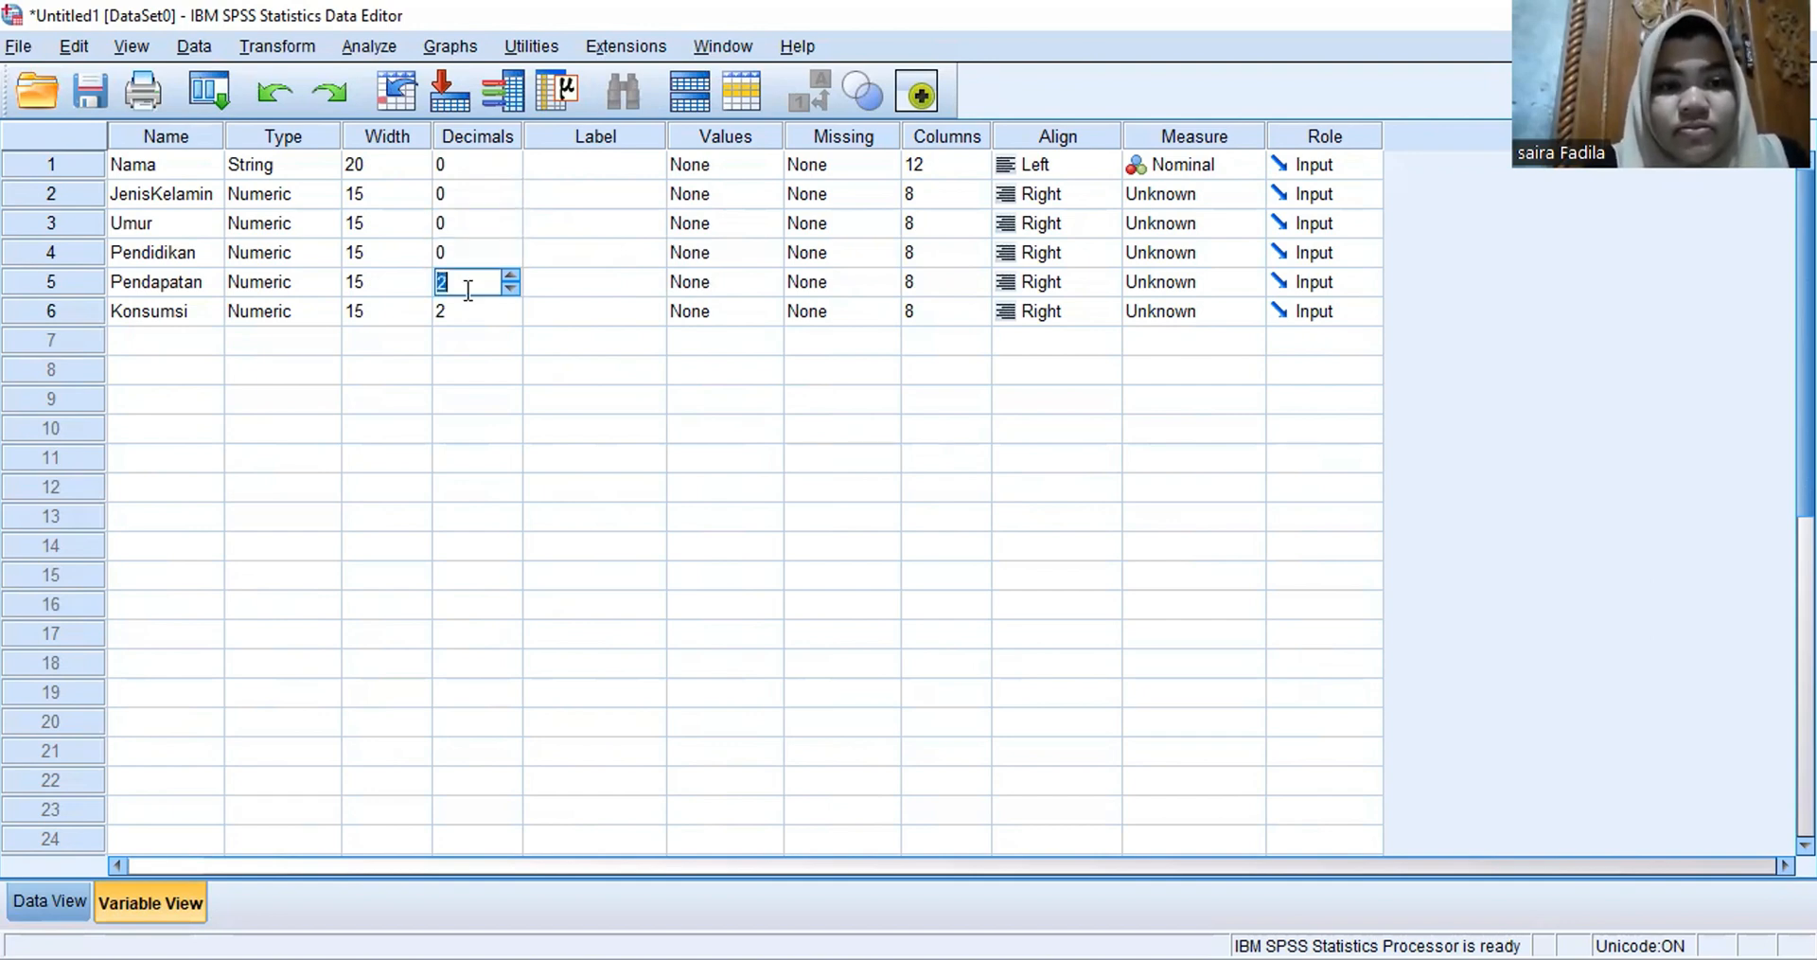
text(0)
double_click(474, 310)
text(0)
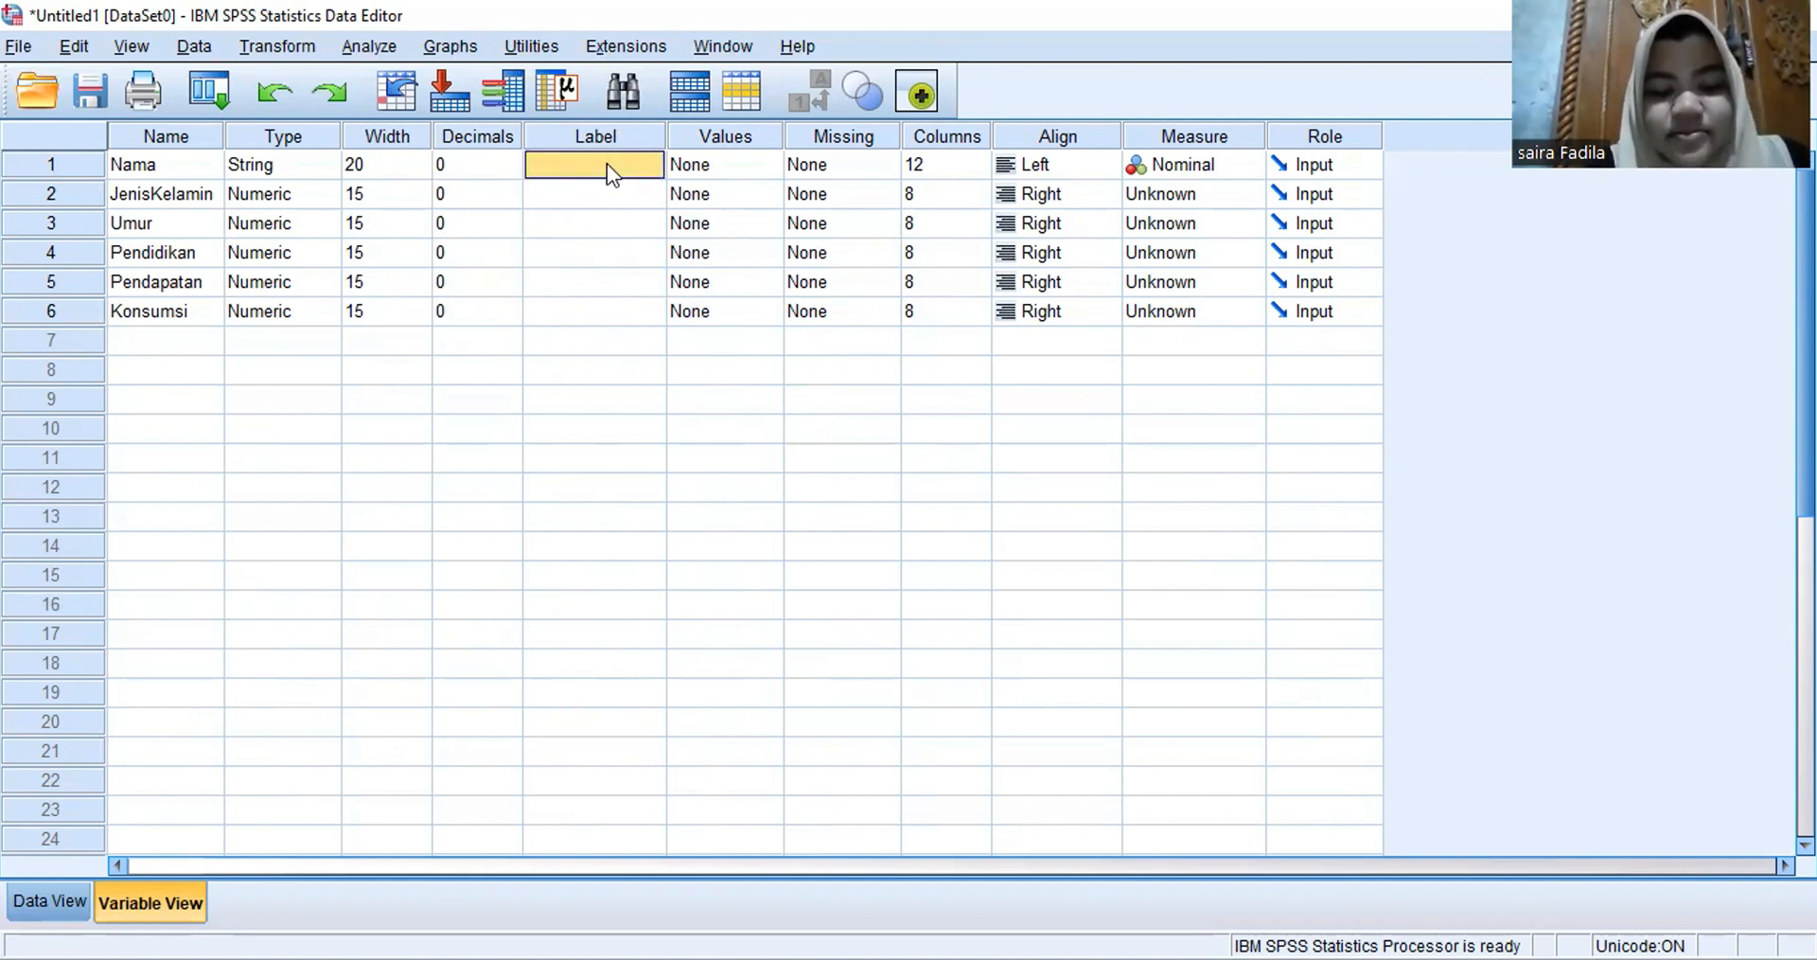
Step: Give the Nama variable the label "Nama Responden"
text(Nama)
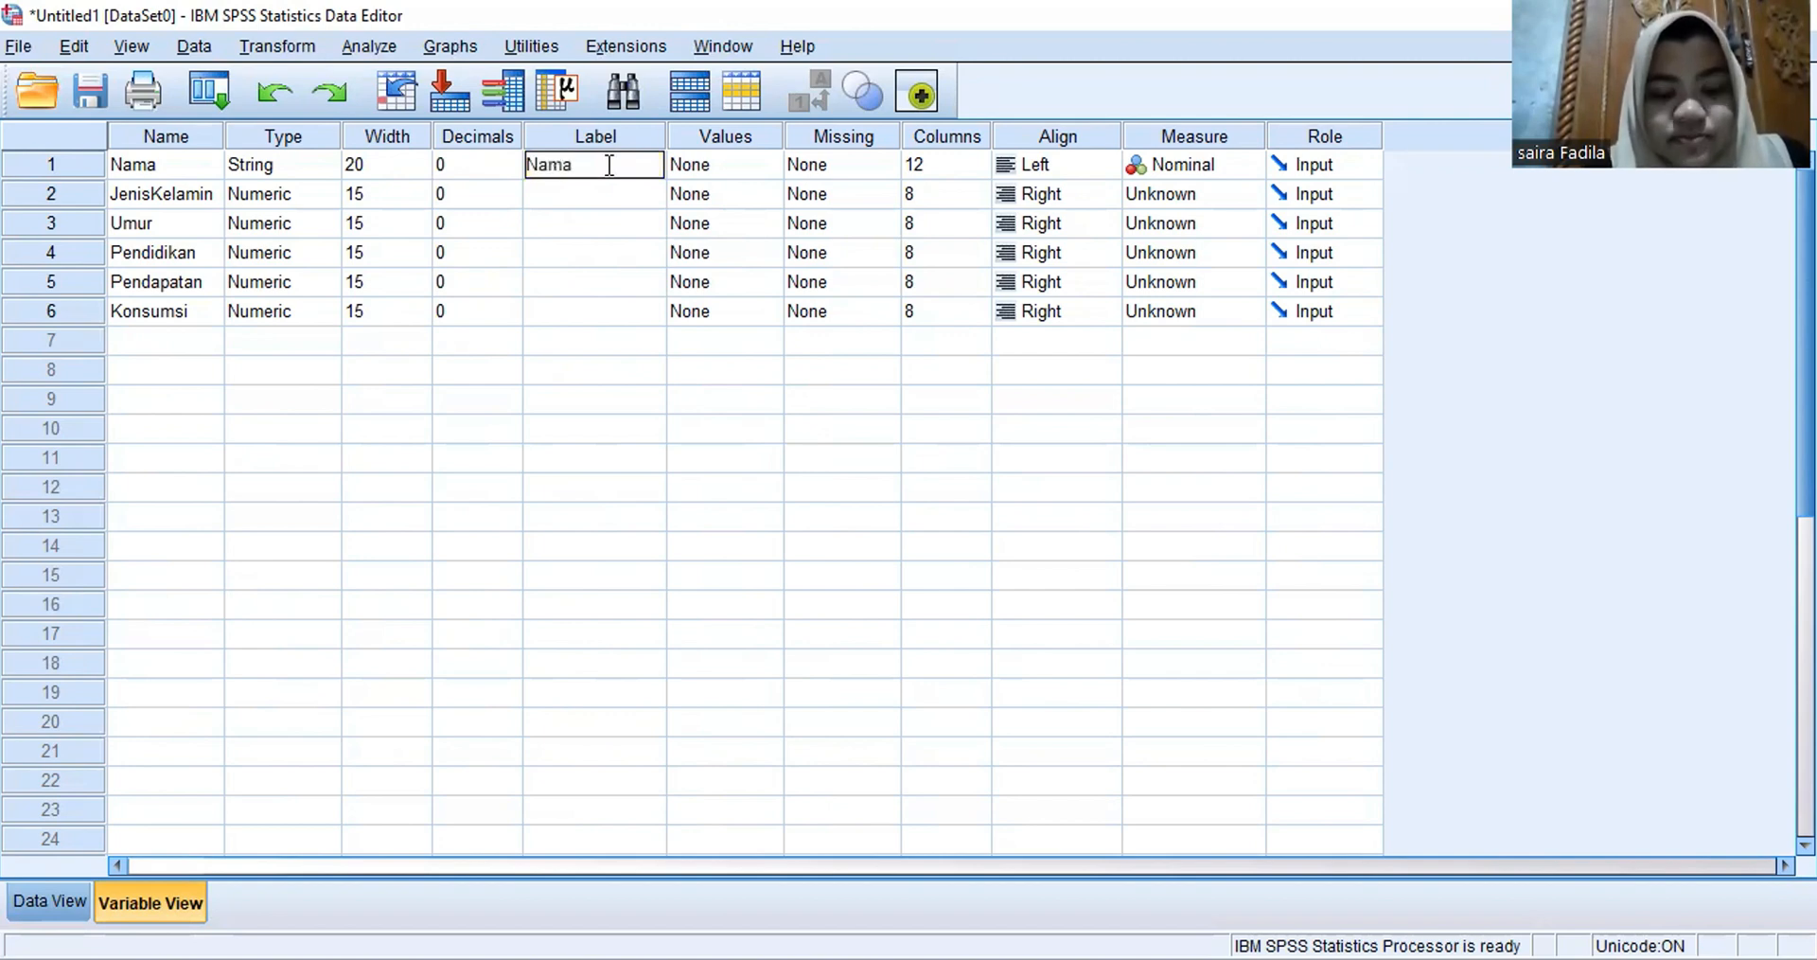
text( Re)
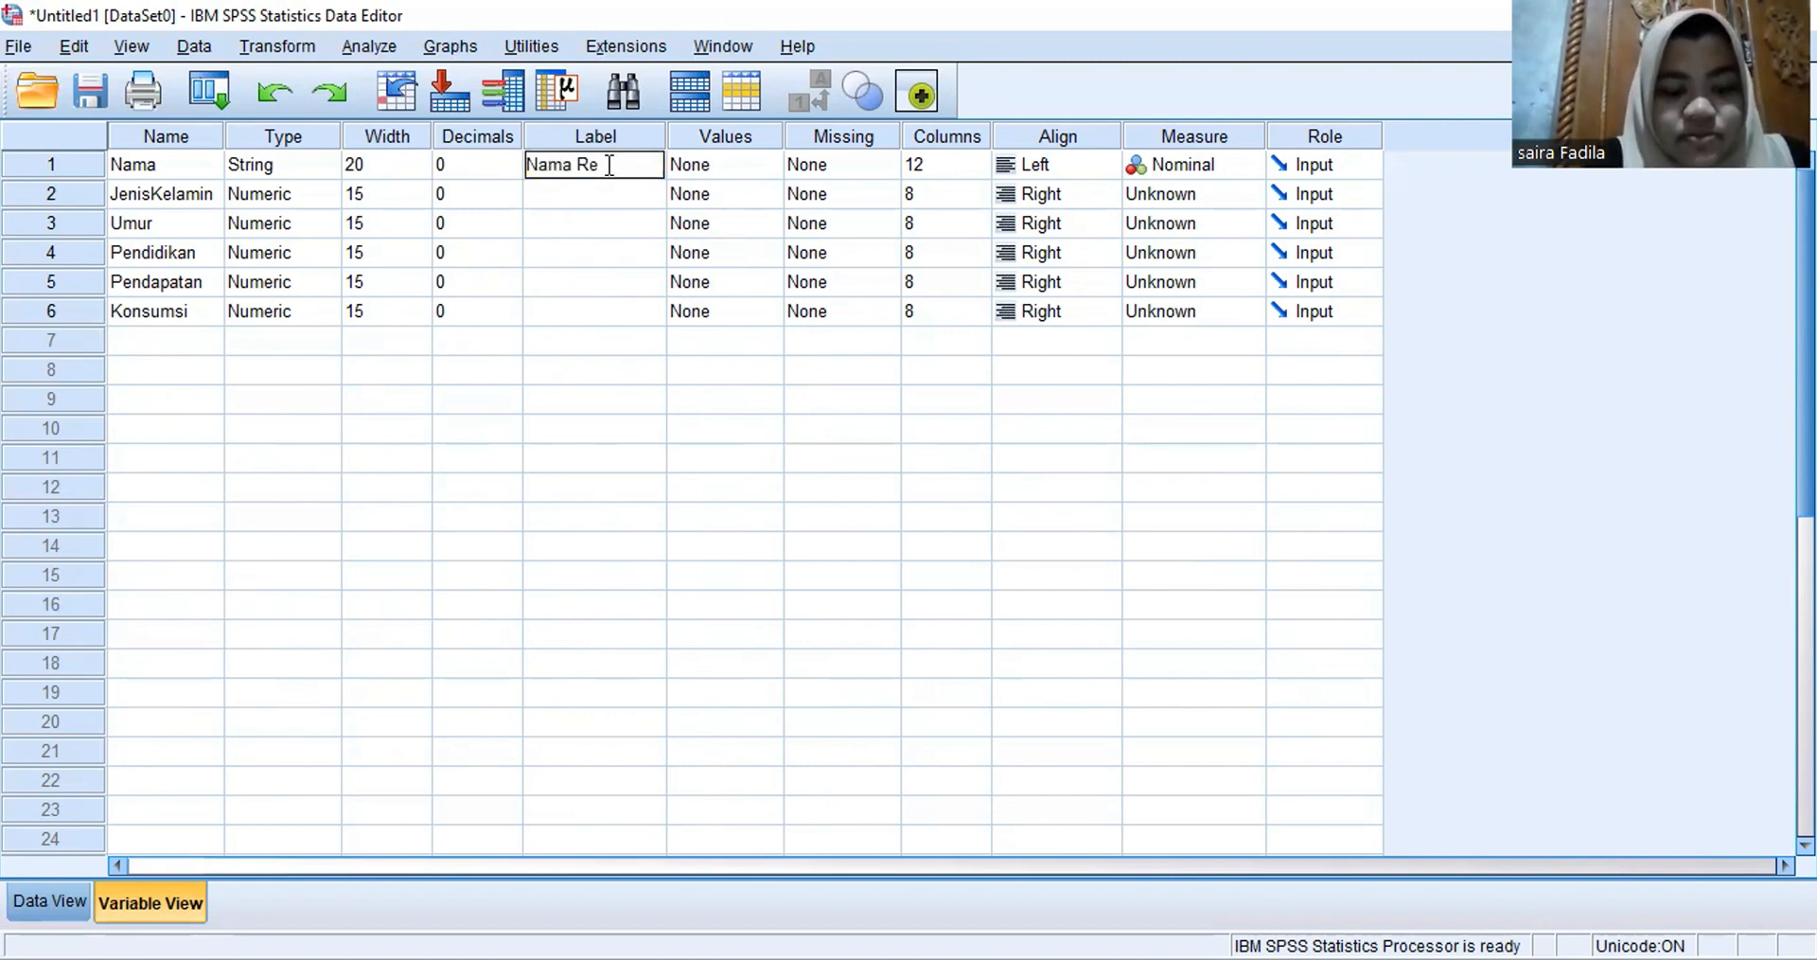
text(sponden)
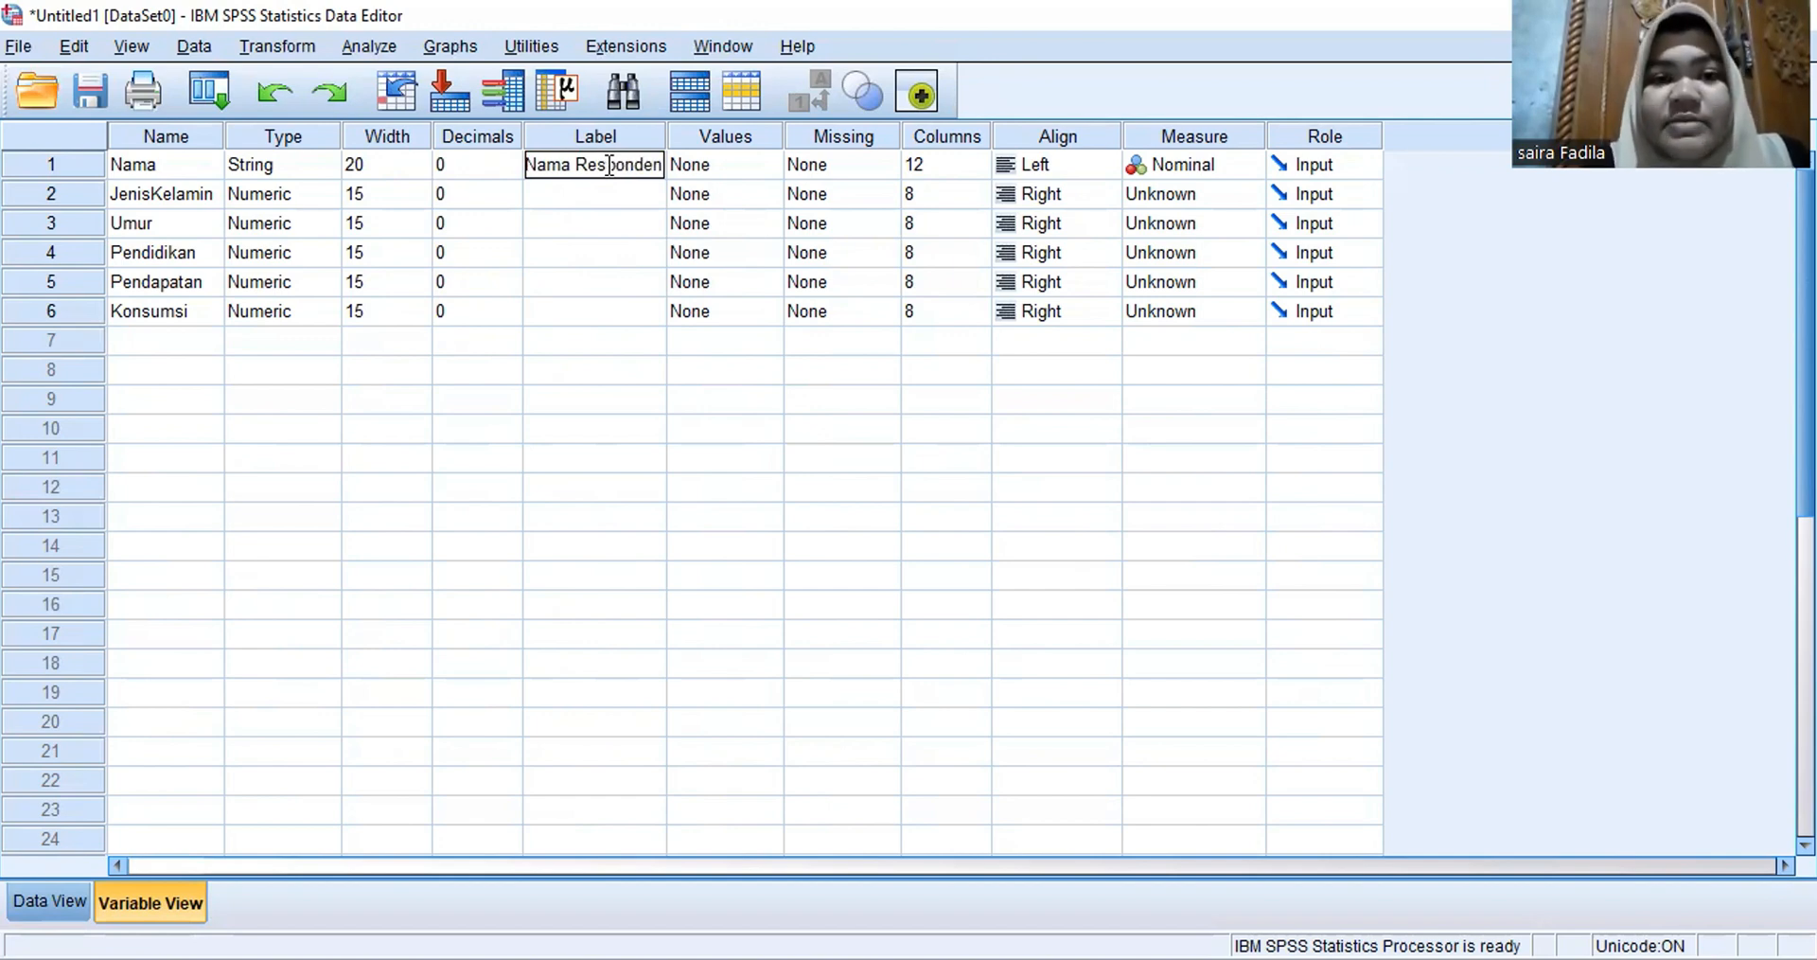
Step: Give the JenisKelamin variable the label "Jenis Kelamin"
click(617, 197)
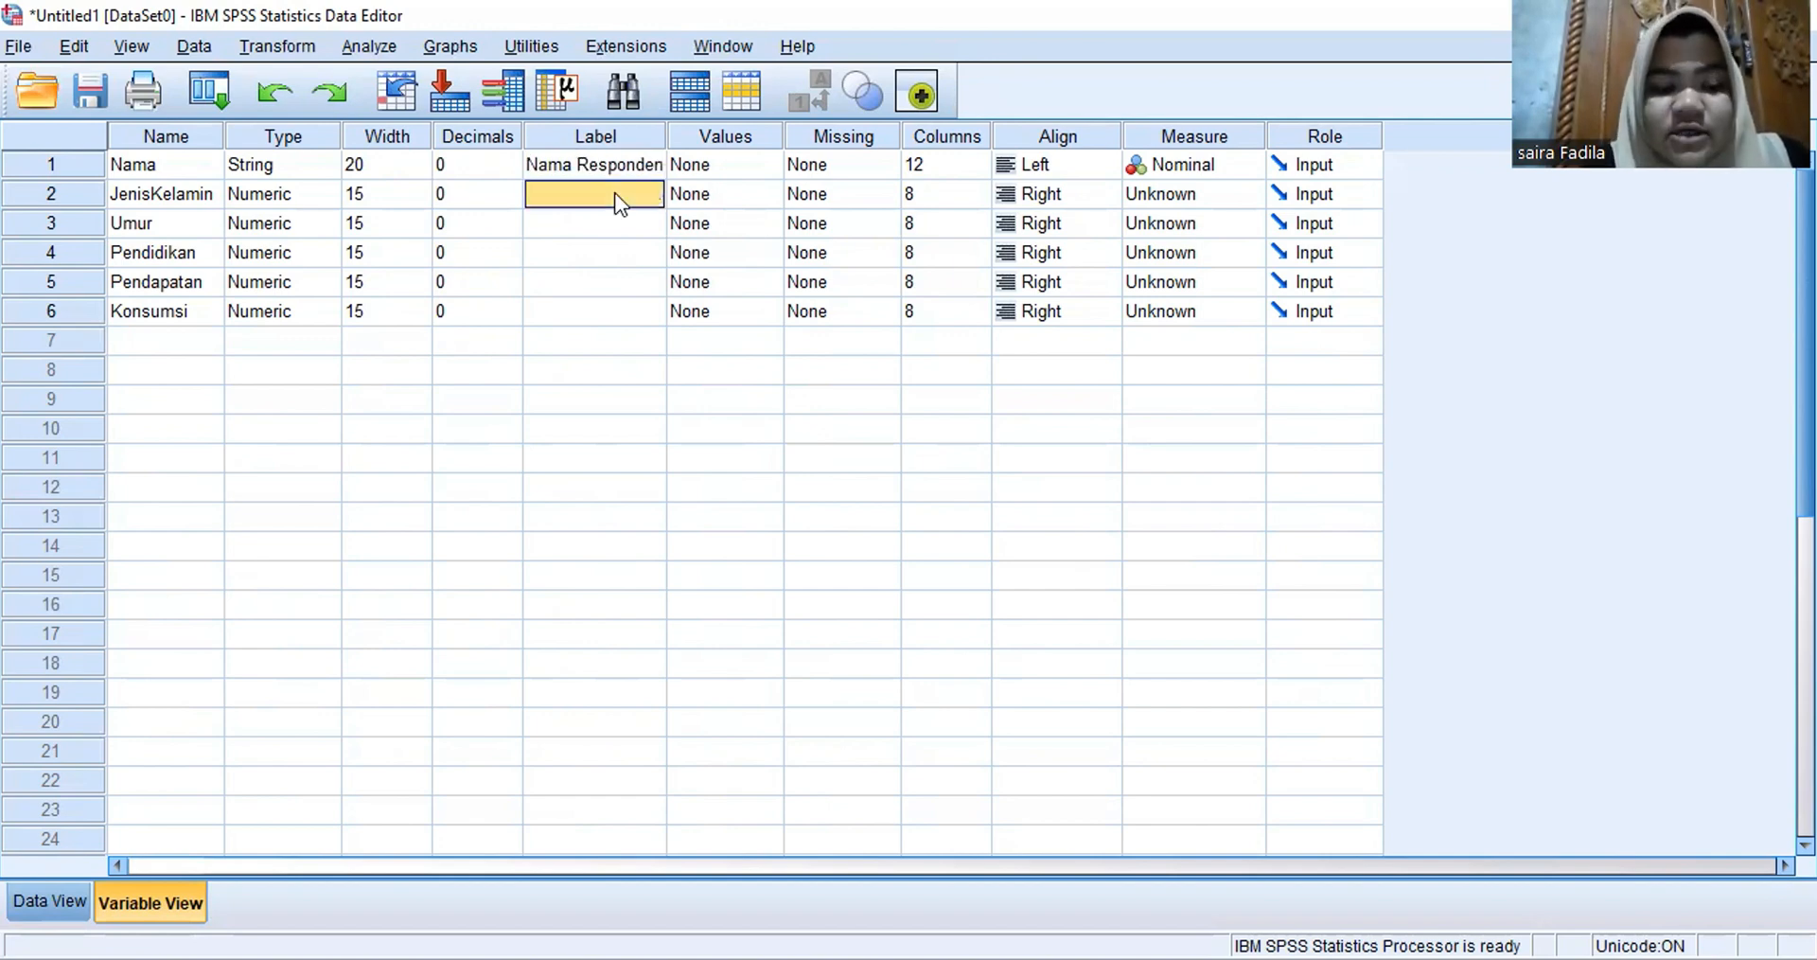
text(J)
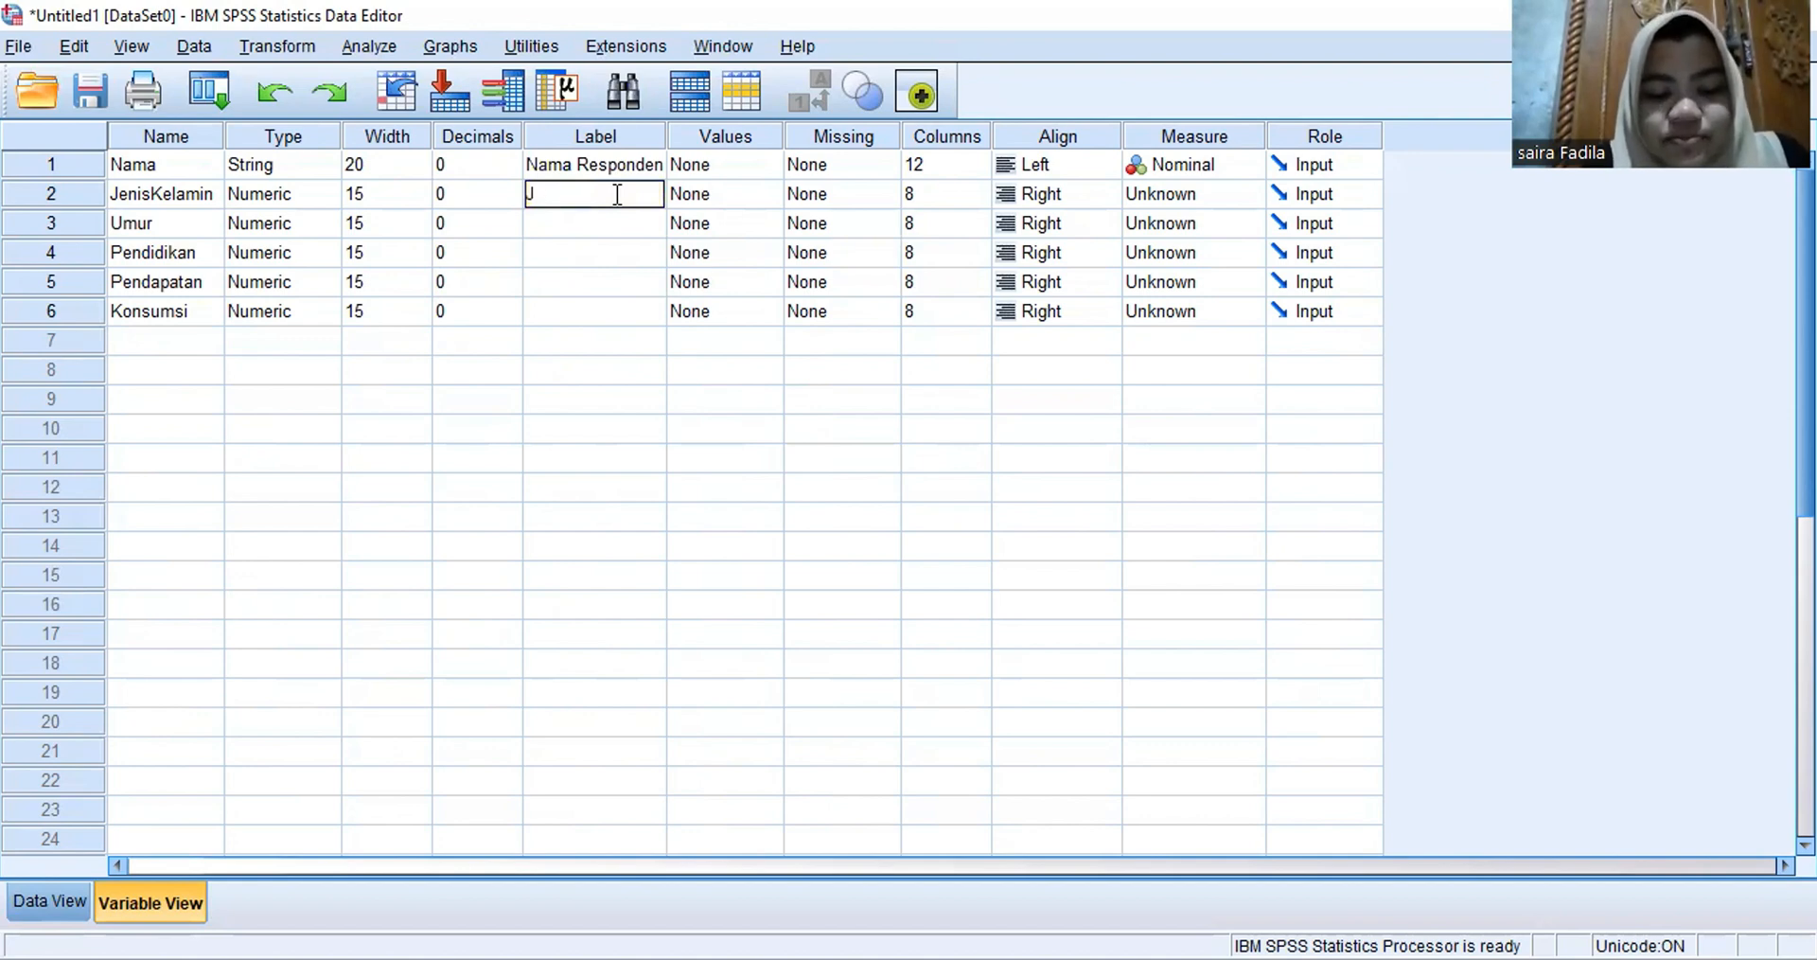
text(enis K)
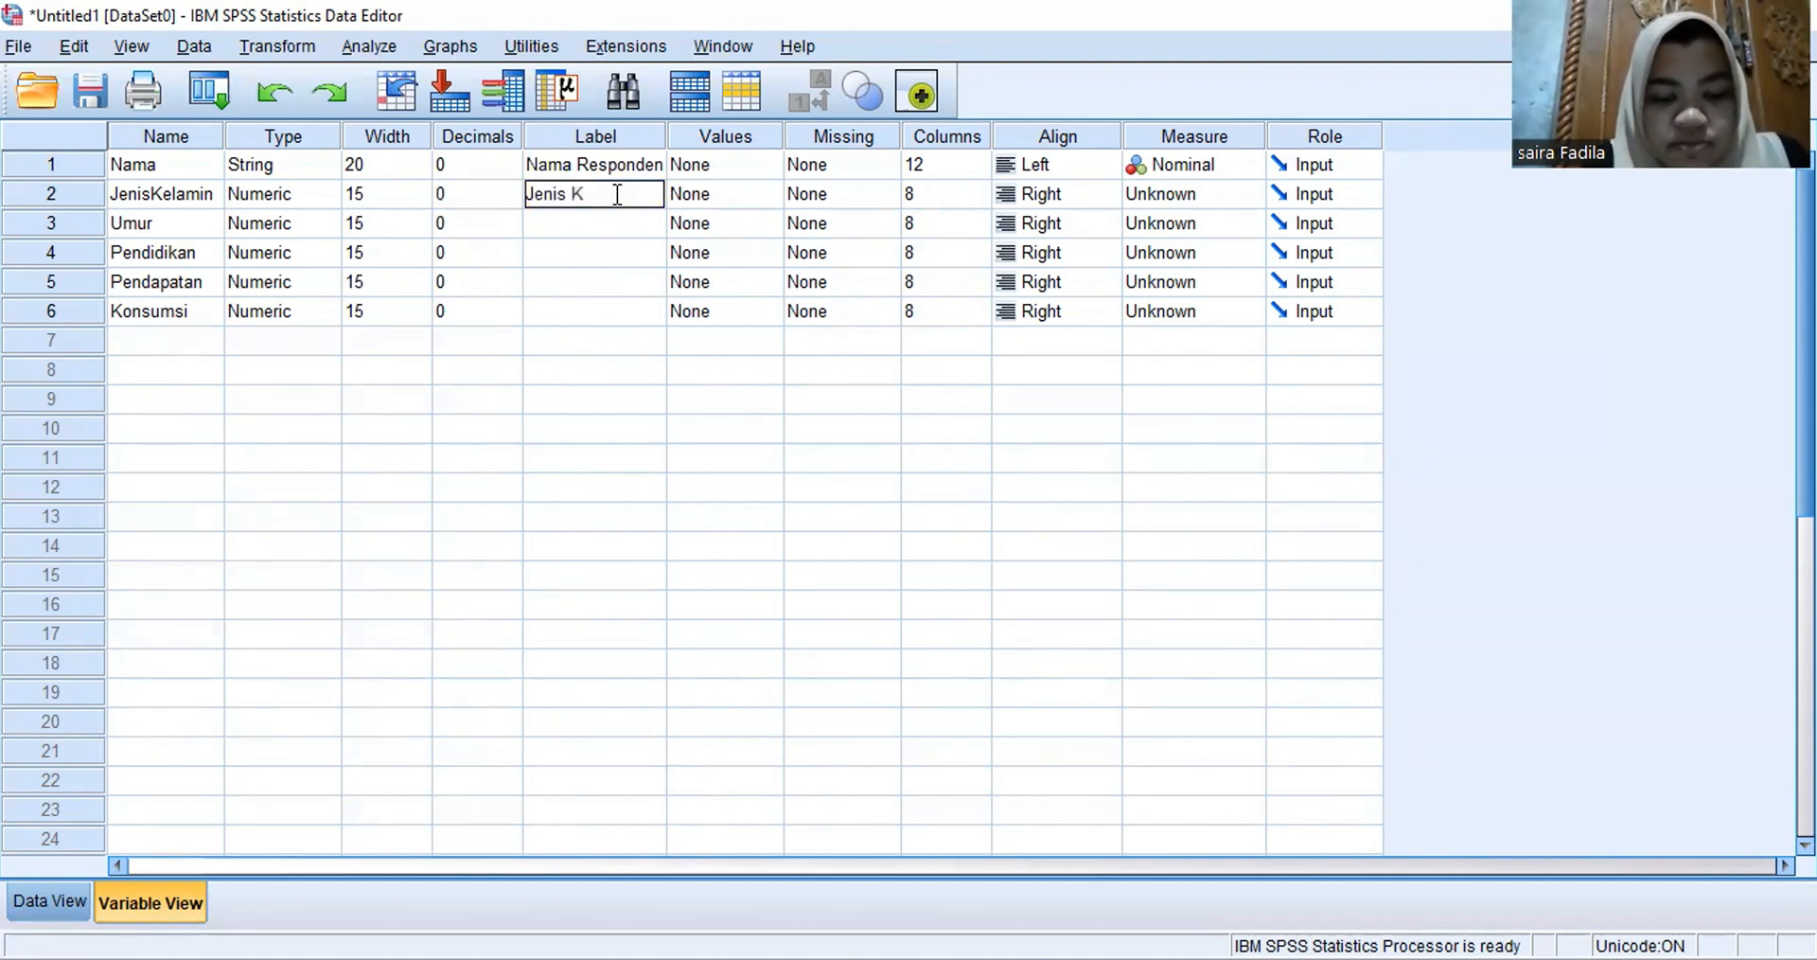
text(elamin)
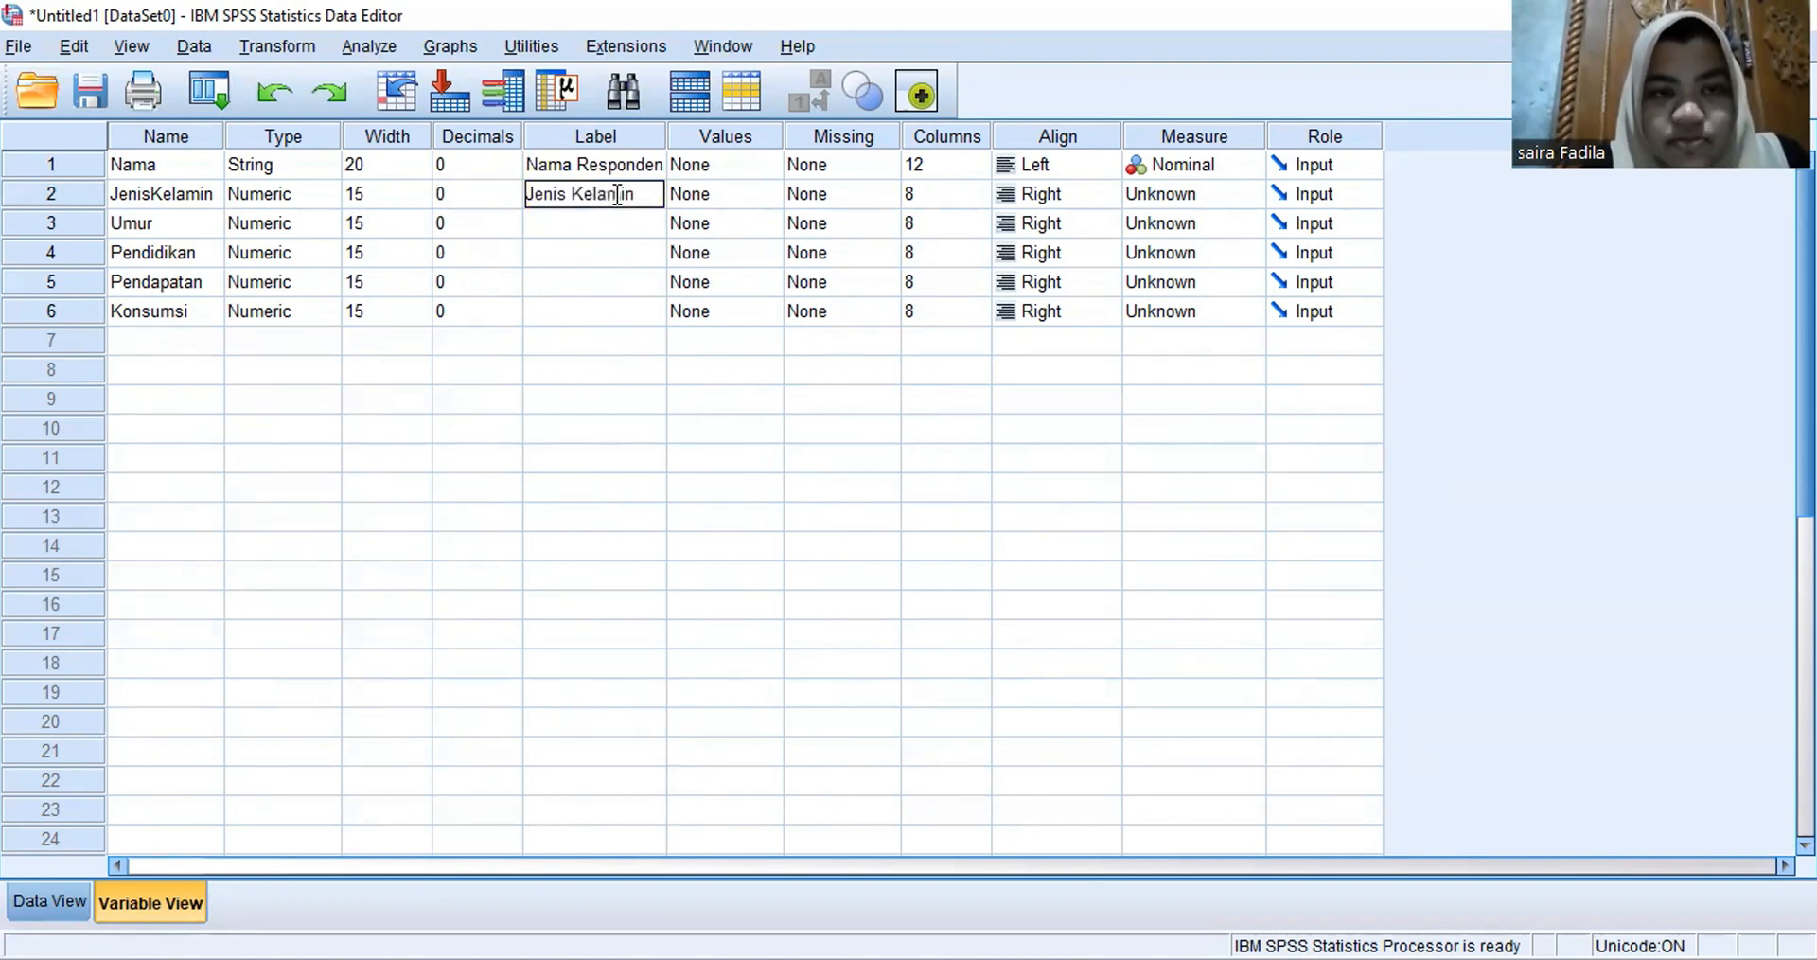
Step: Open the value labels of the JenisKelamin variable and add value 1 with the label "Laki-laki"
click(697, 190)
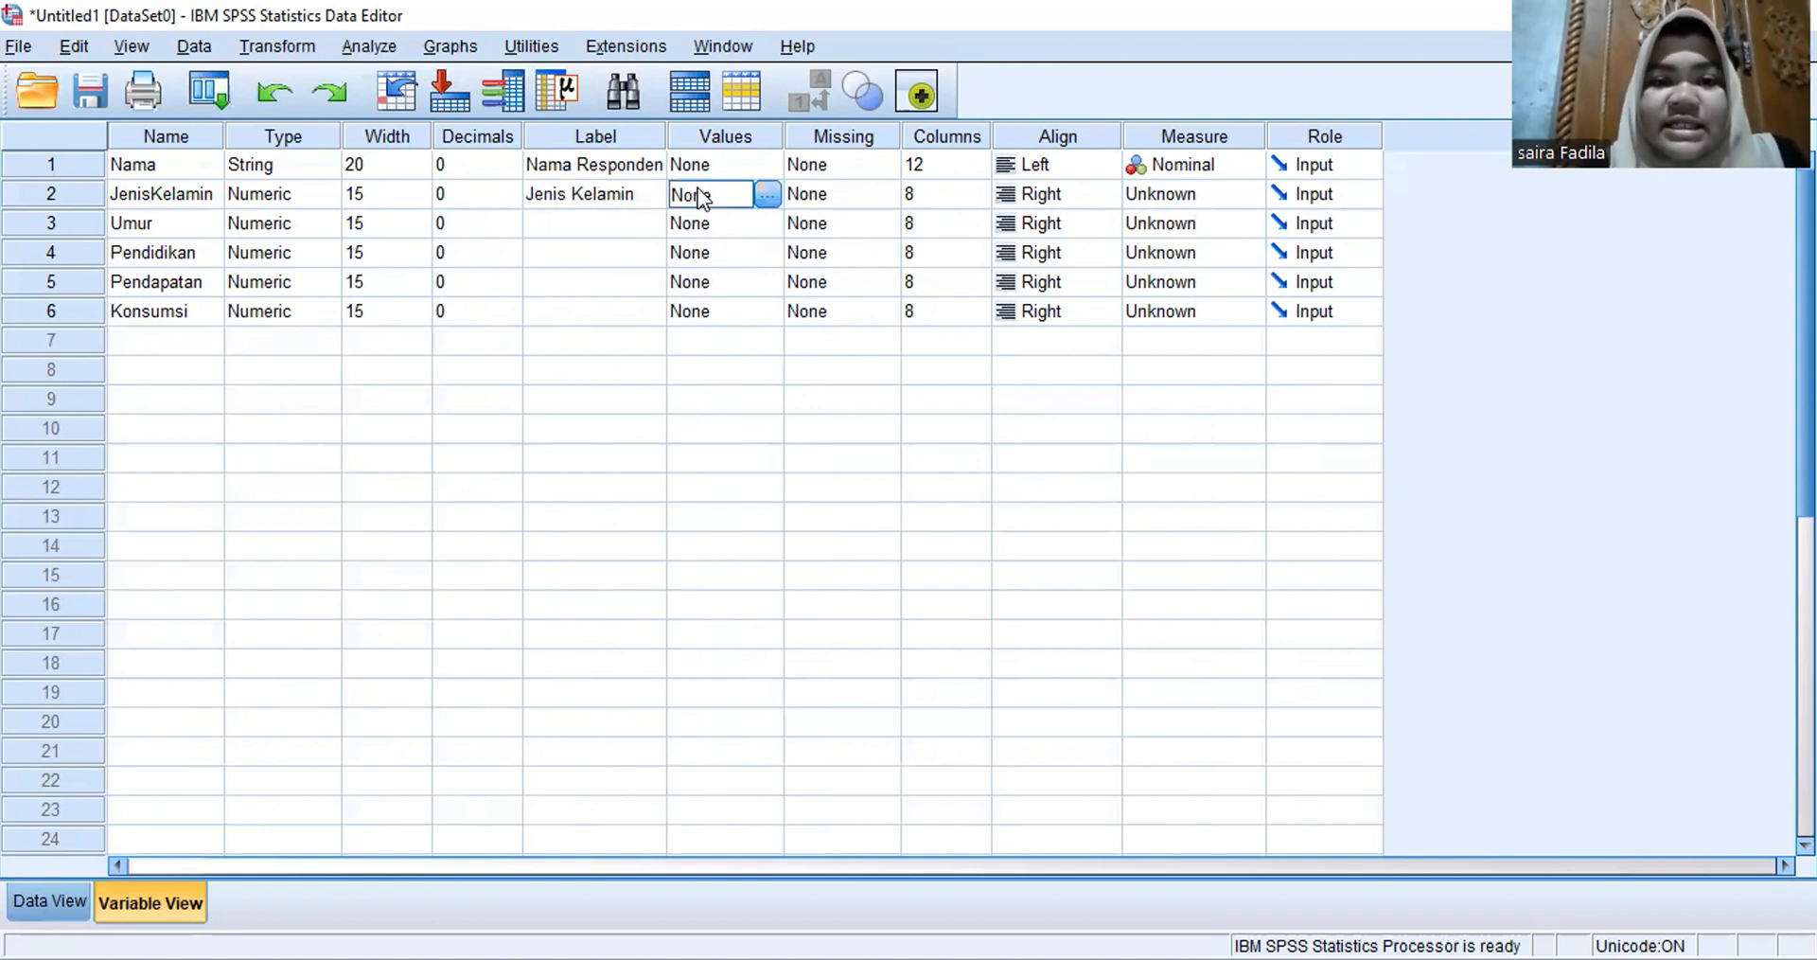
click(766, 195)
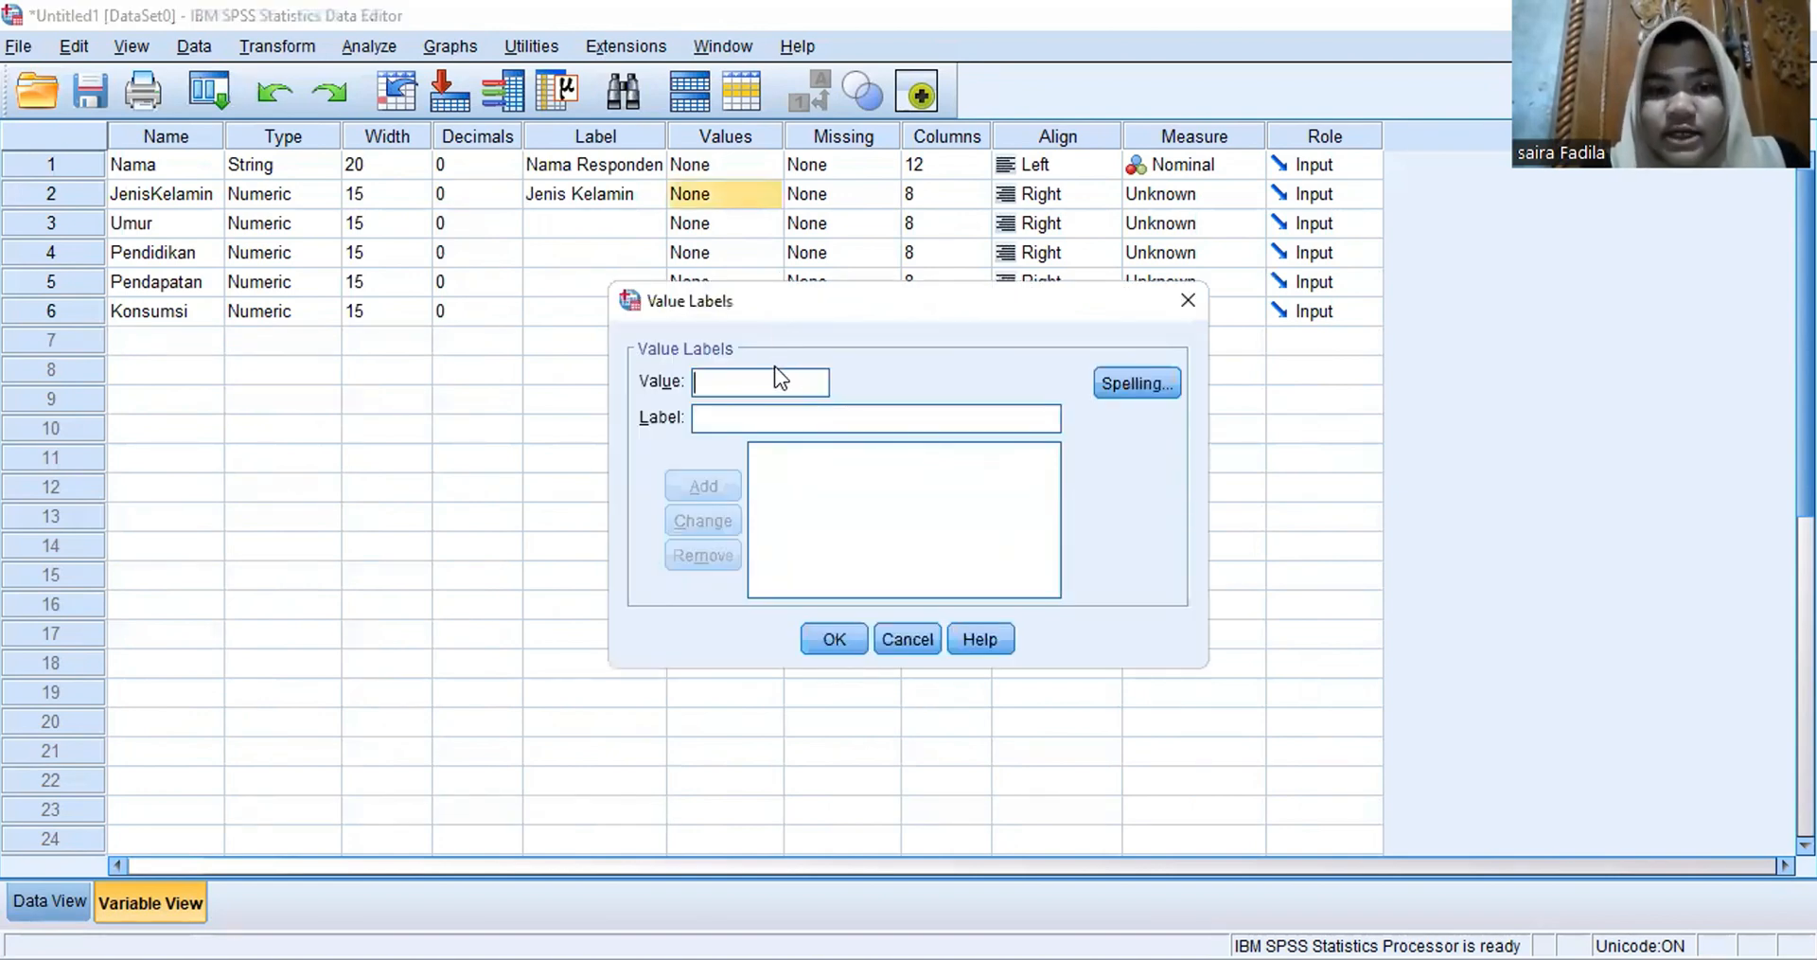
text(1)
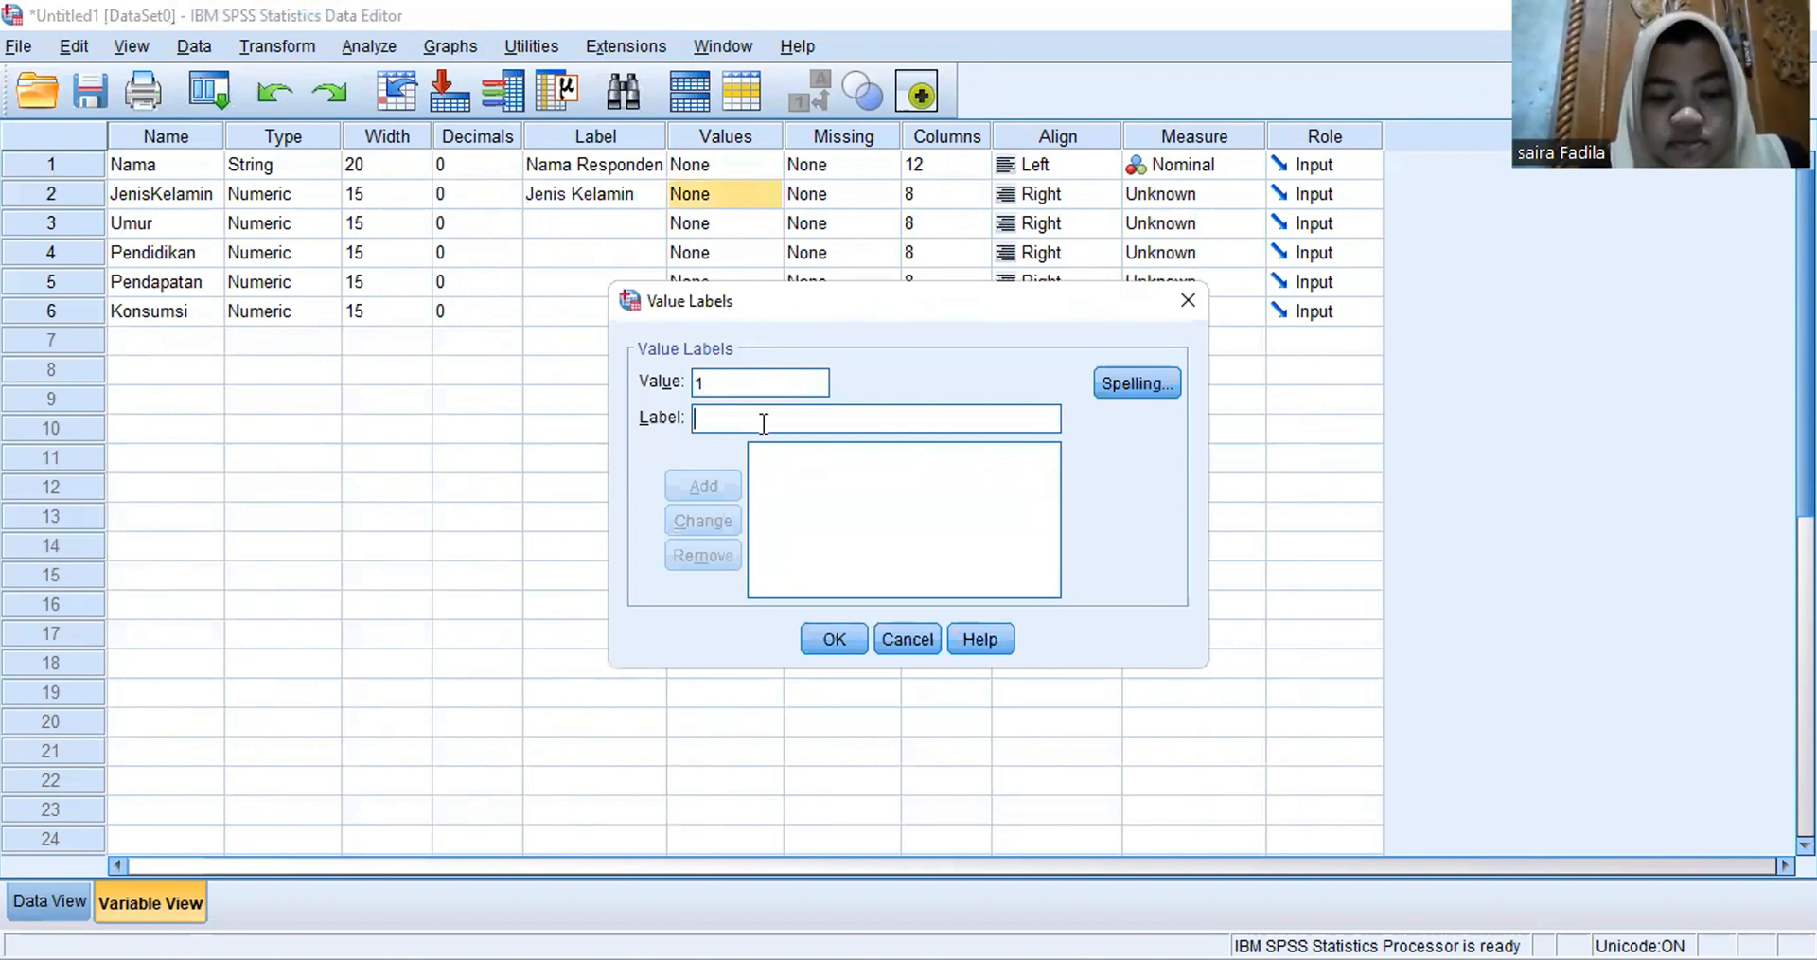
text(Laki-)
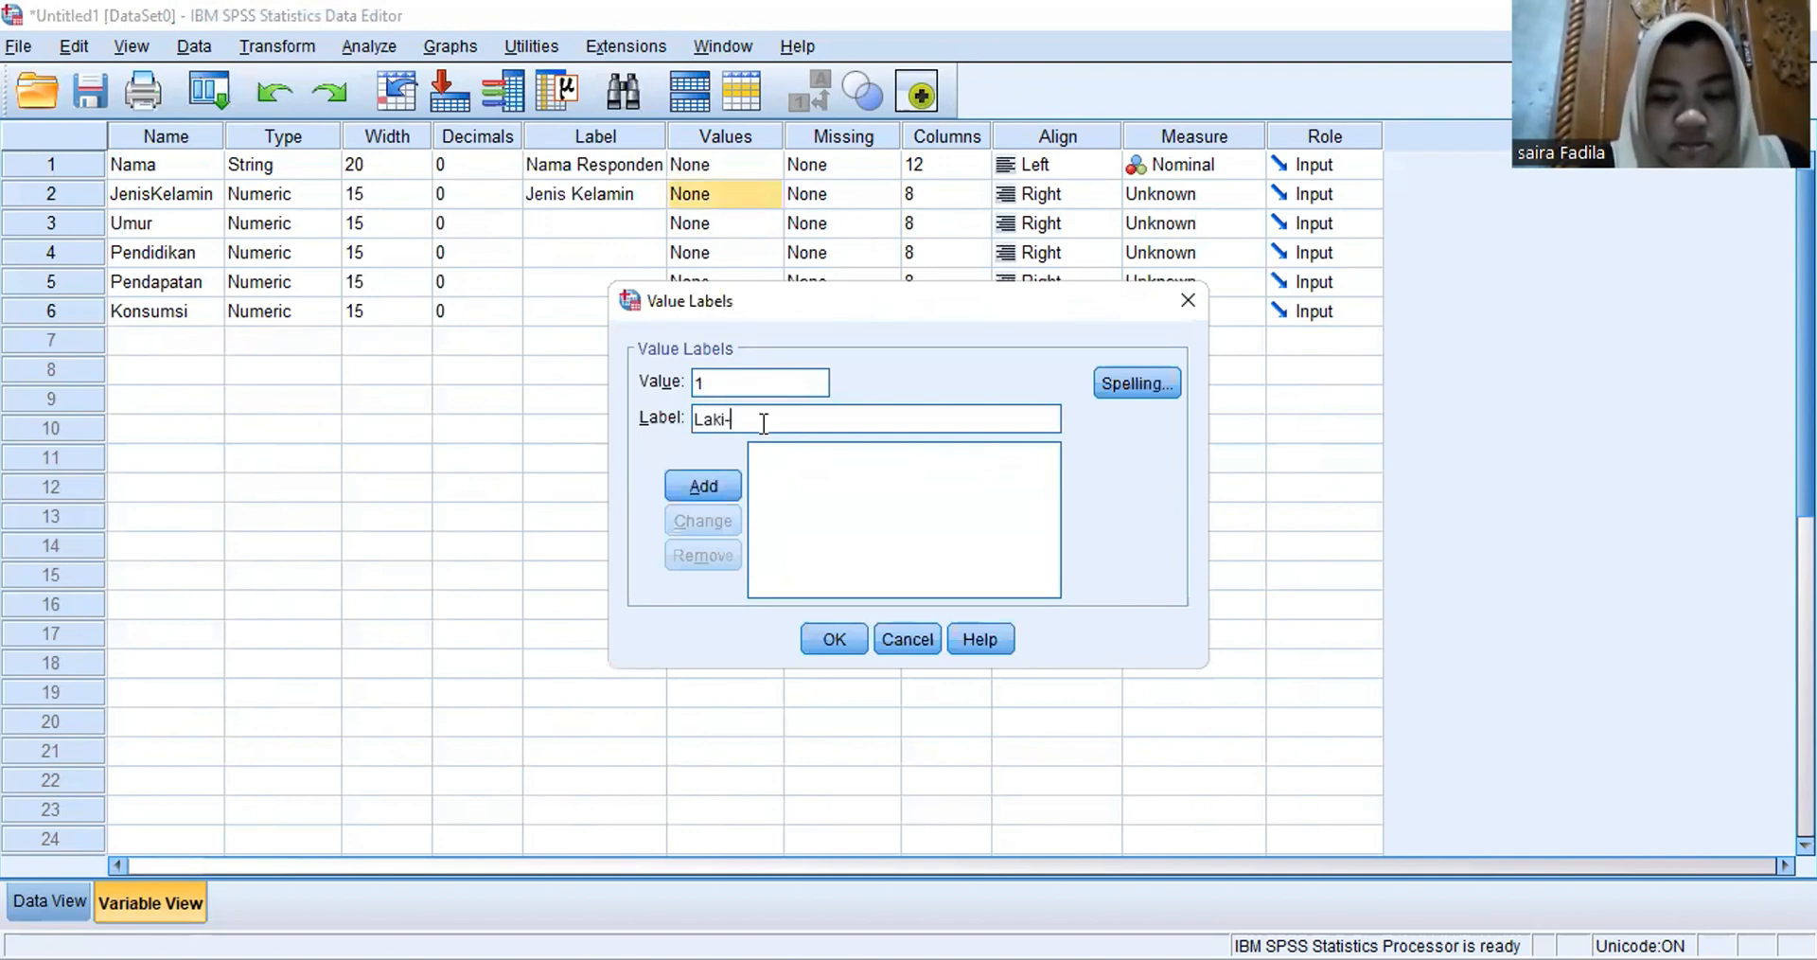
text(laki)
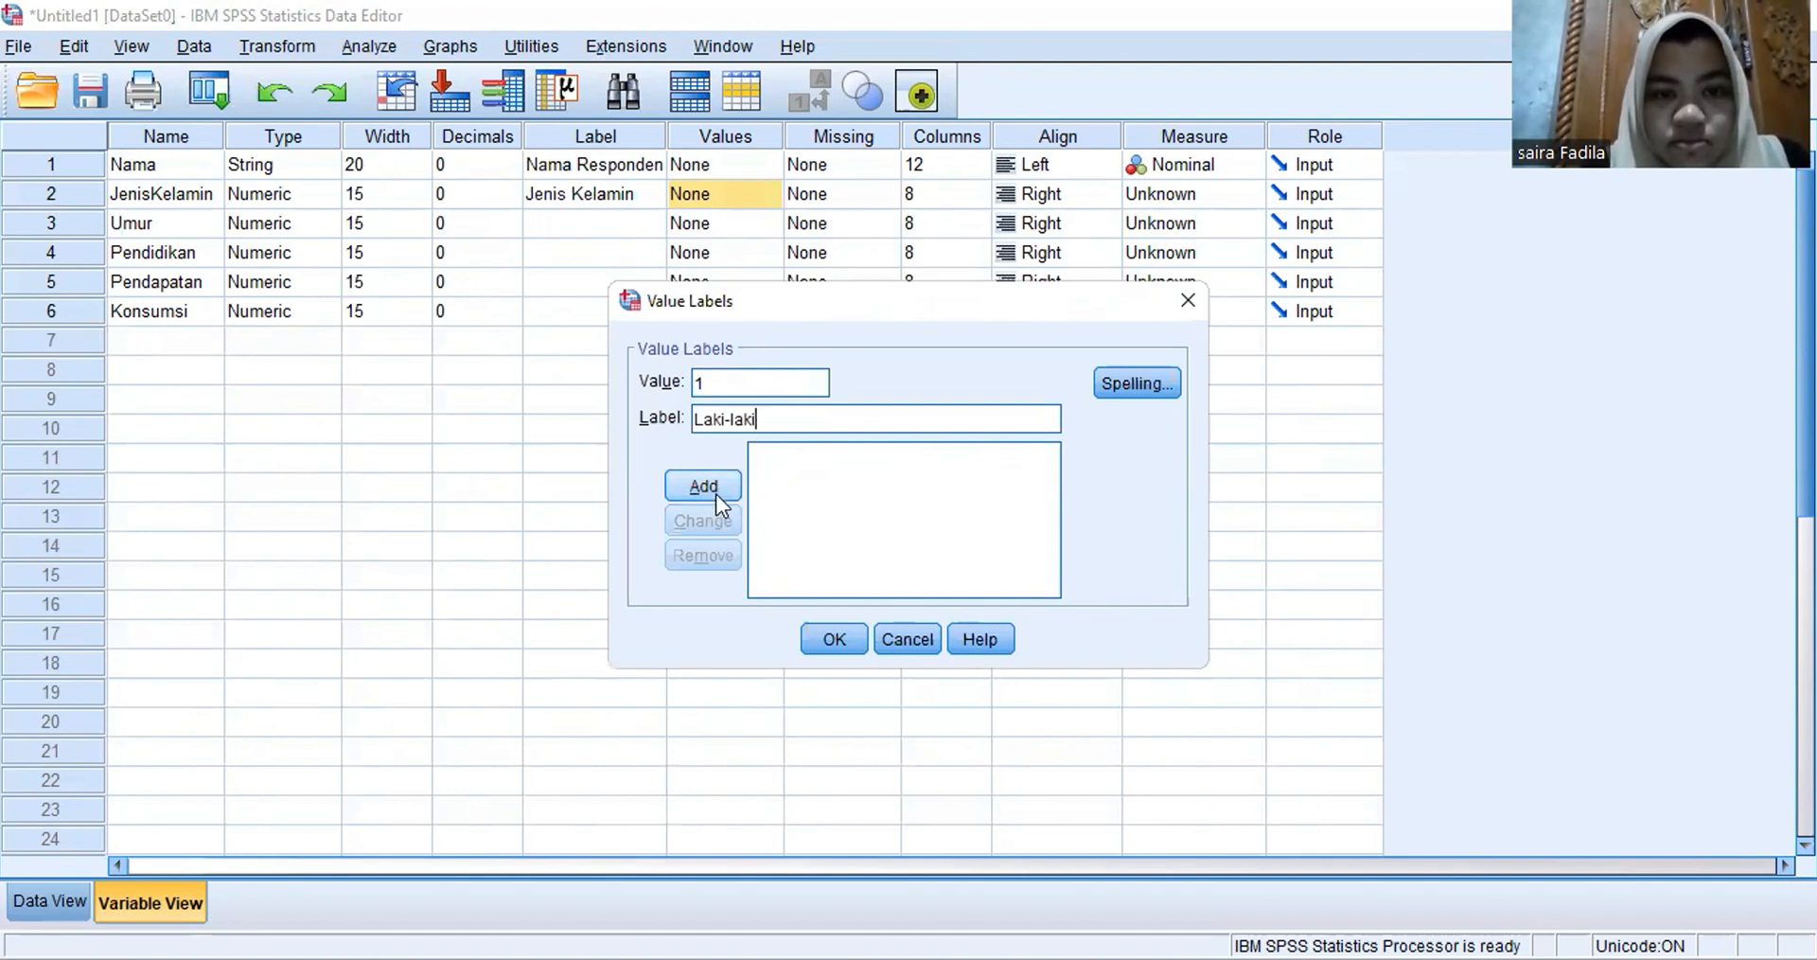
click(716, 491)
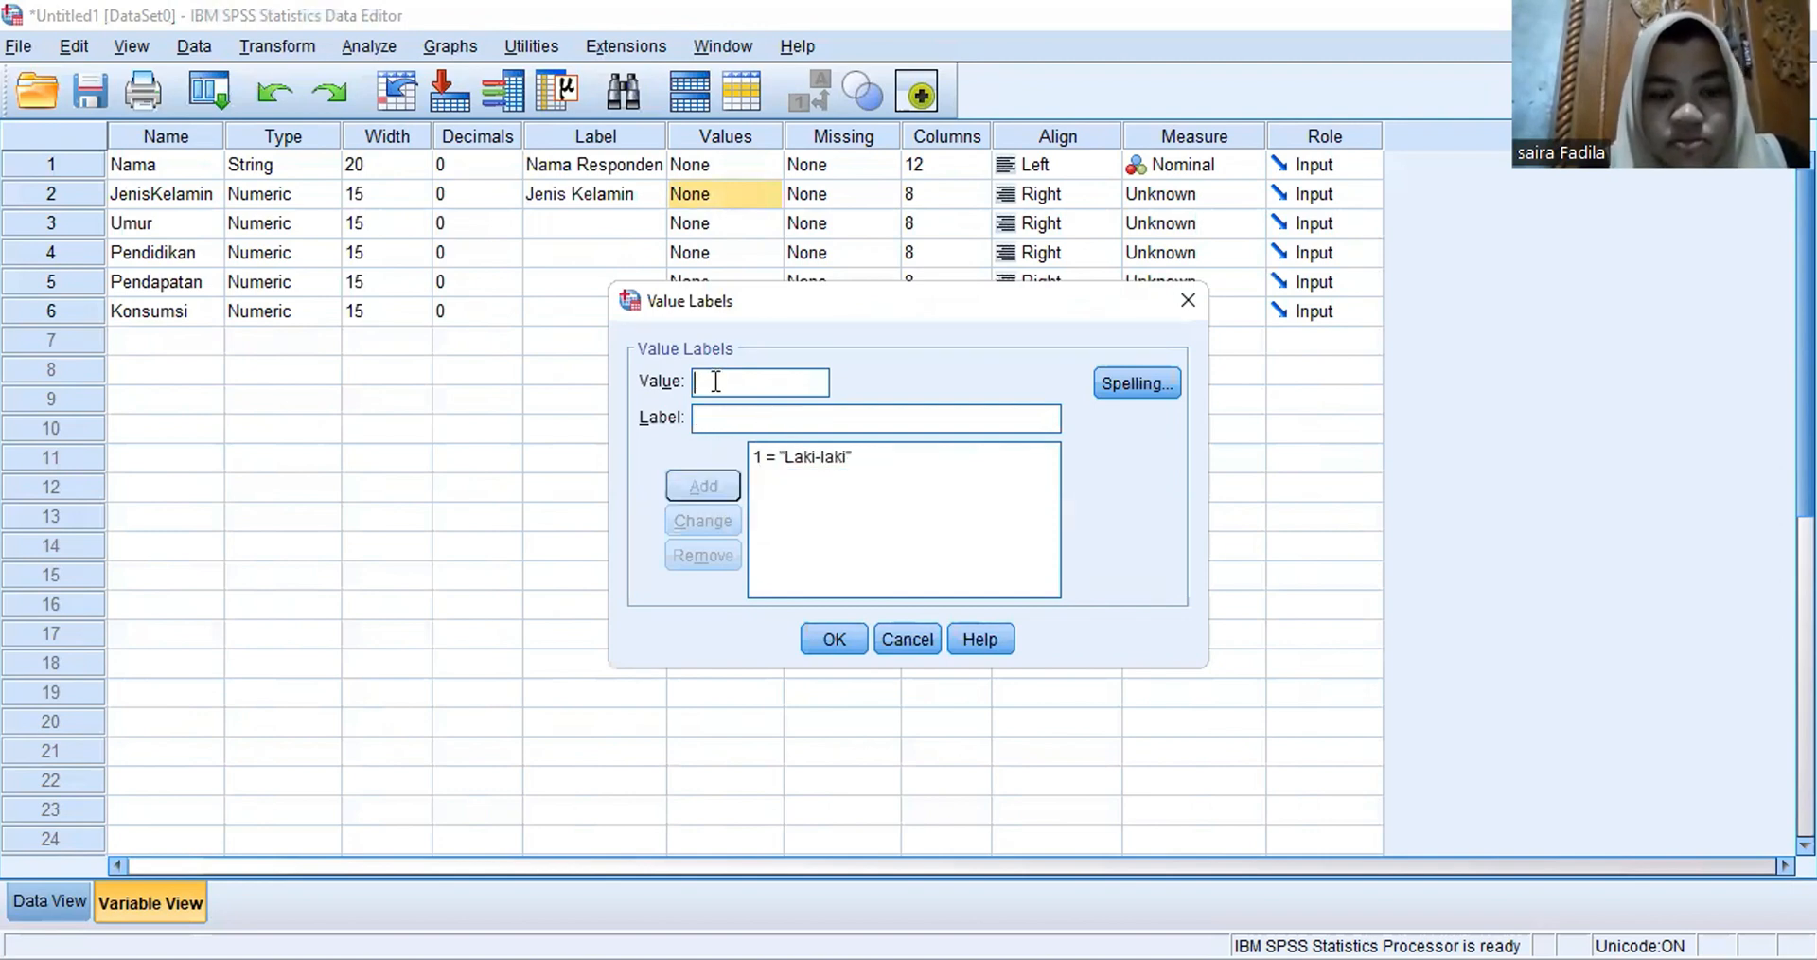
Step: Add value 2 with the label "Perempuan" to the JenisKelamin variable and accept its value labels
text(2)
click(718, 416)
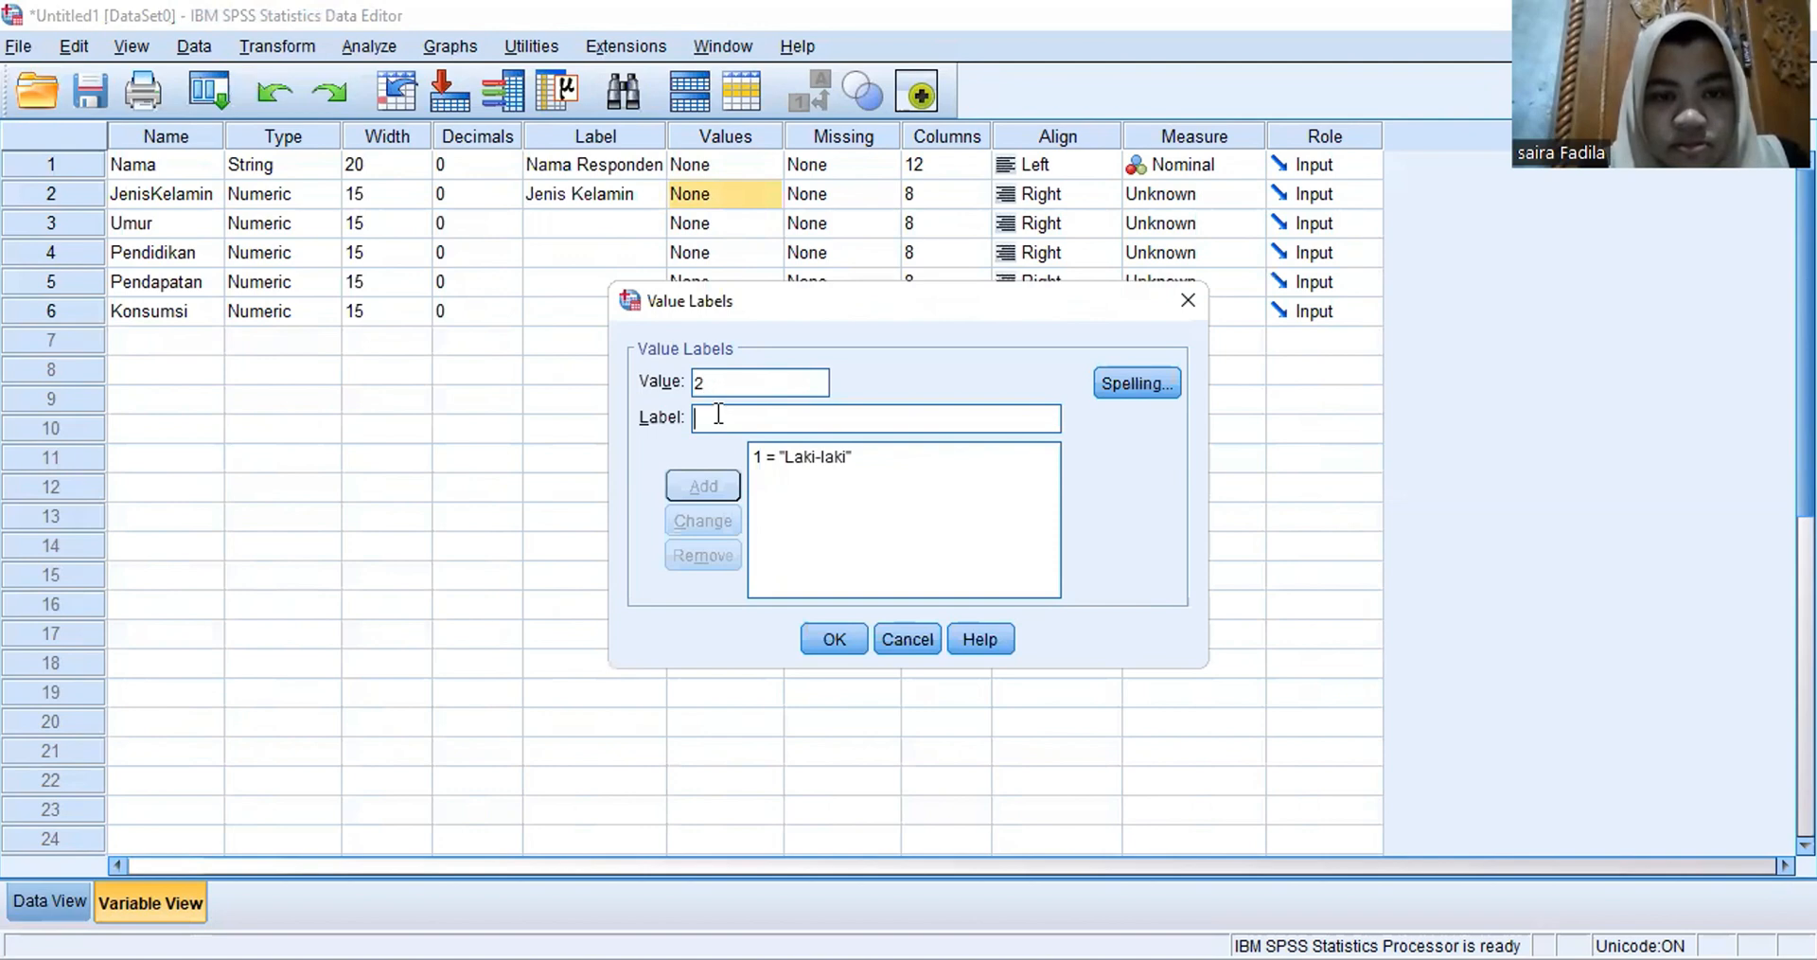
text(pere)
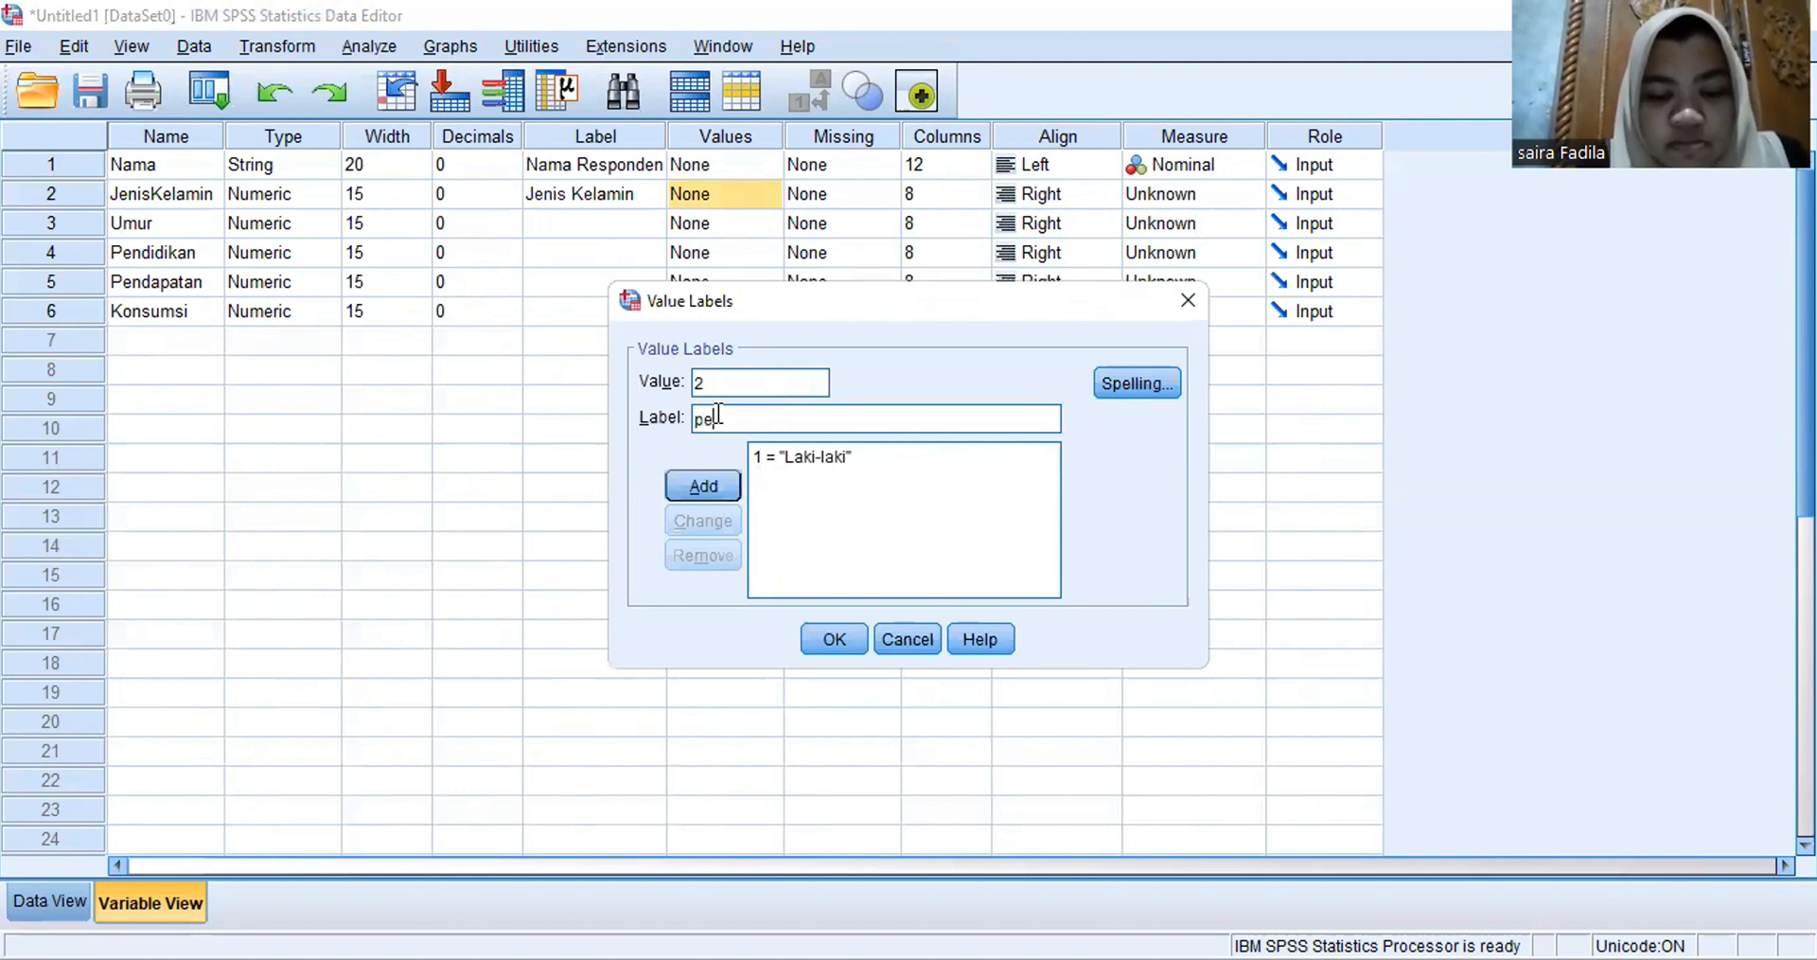
key(BackSpace)
key(BackSpace)
key(BackSpace)
key(BackSpace)
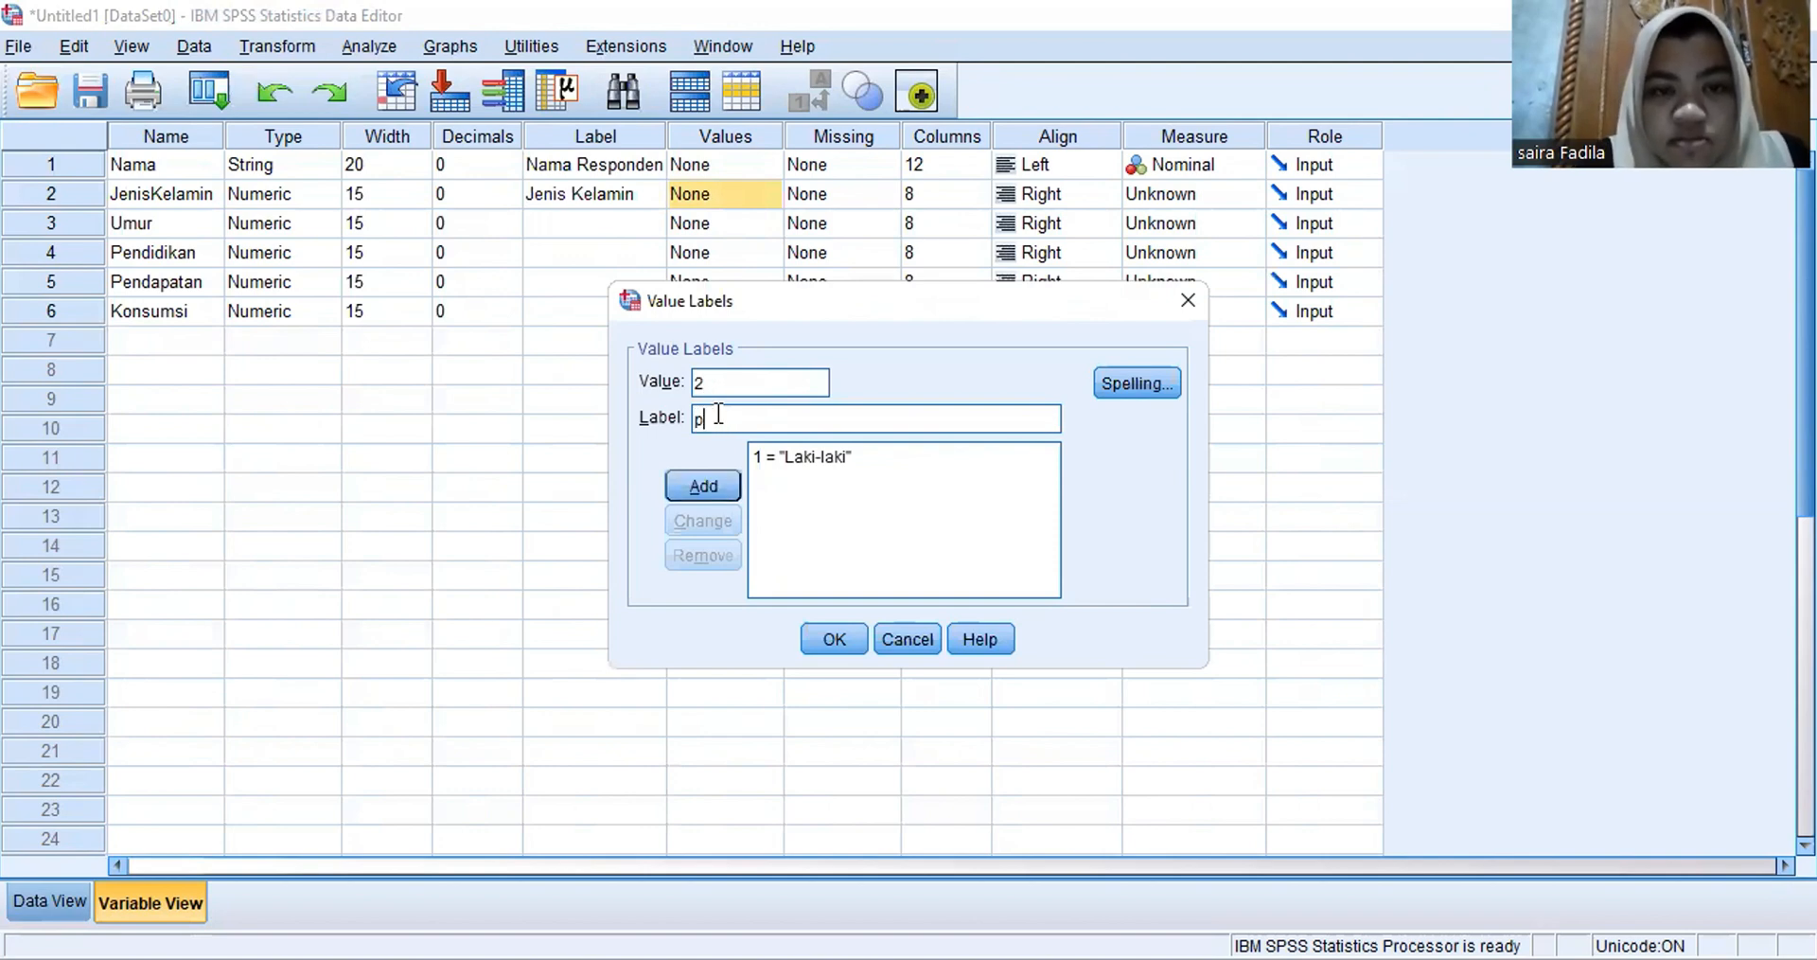
text(Per)
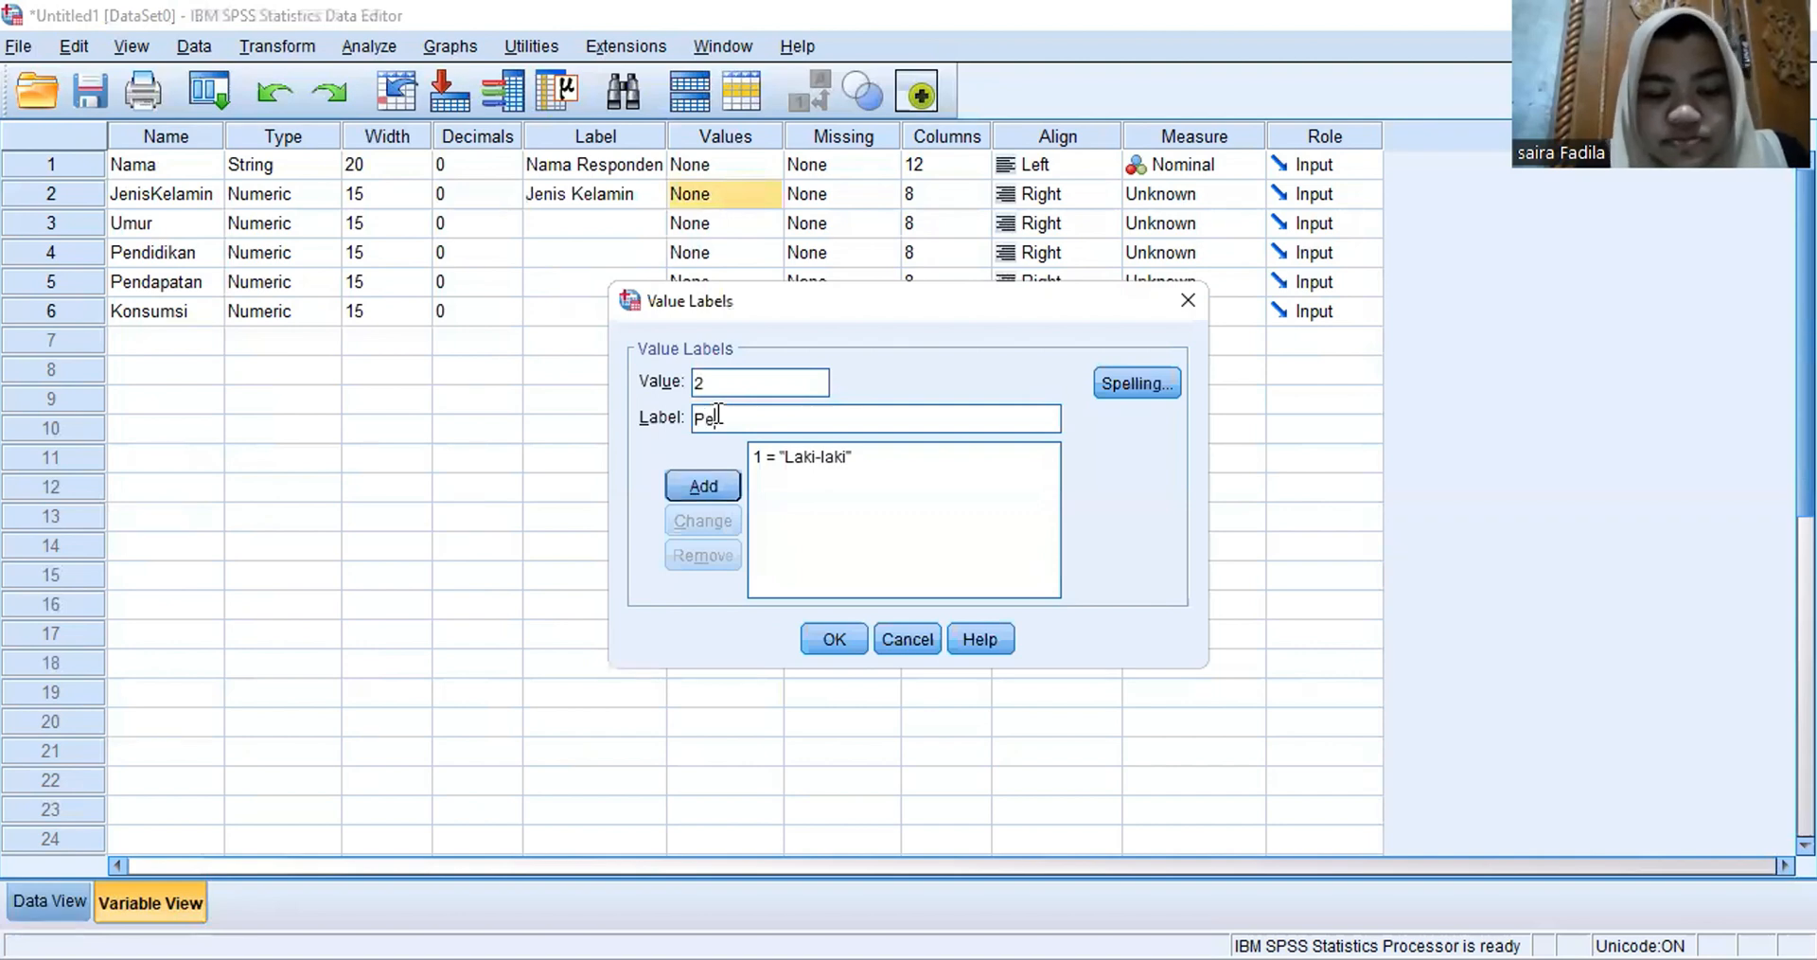
text(empun)
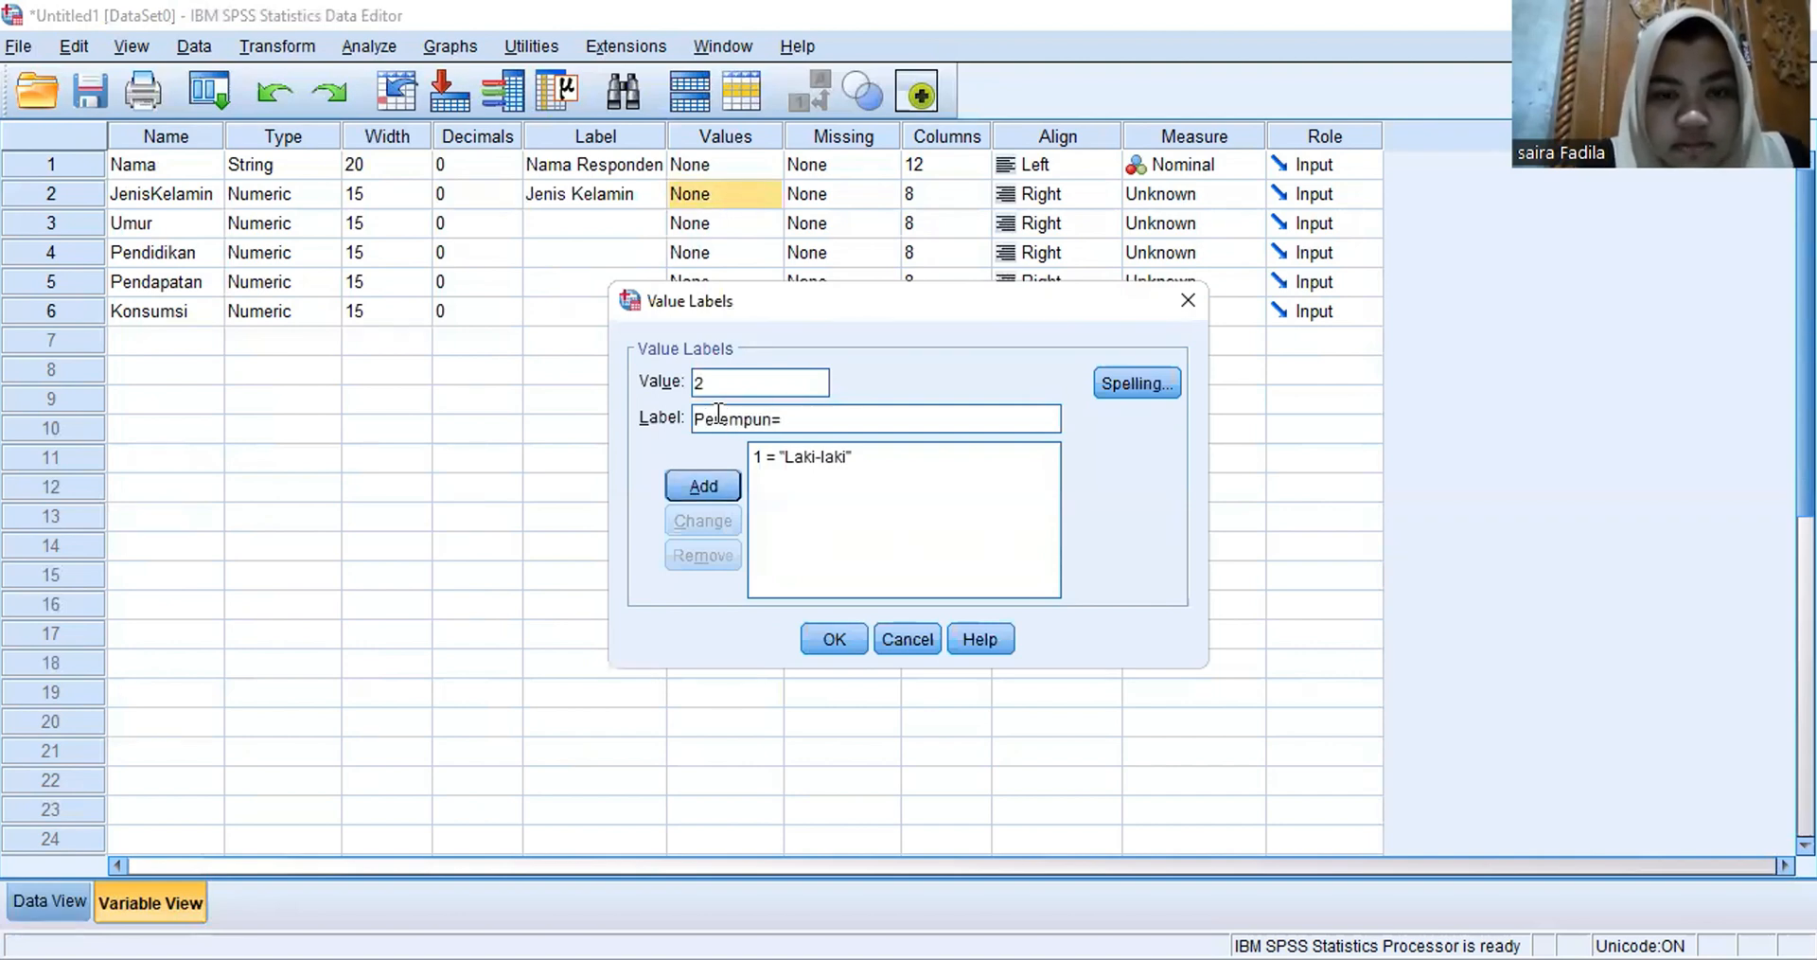
key(BackSpace)
text(an)
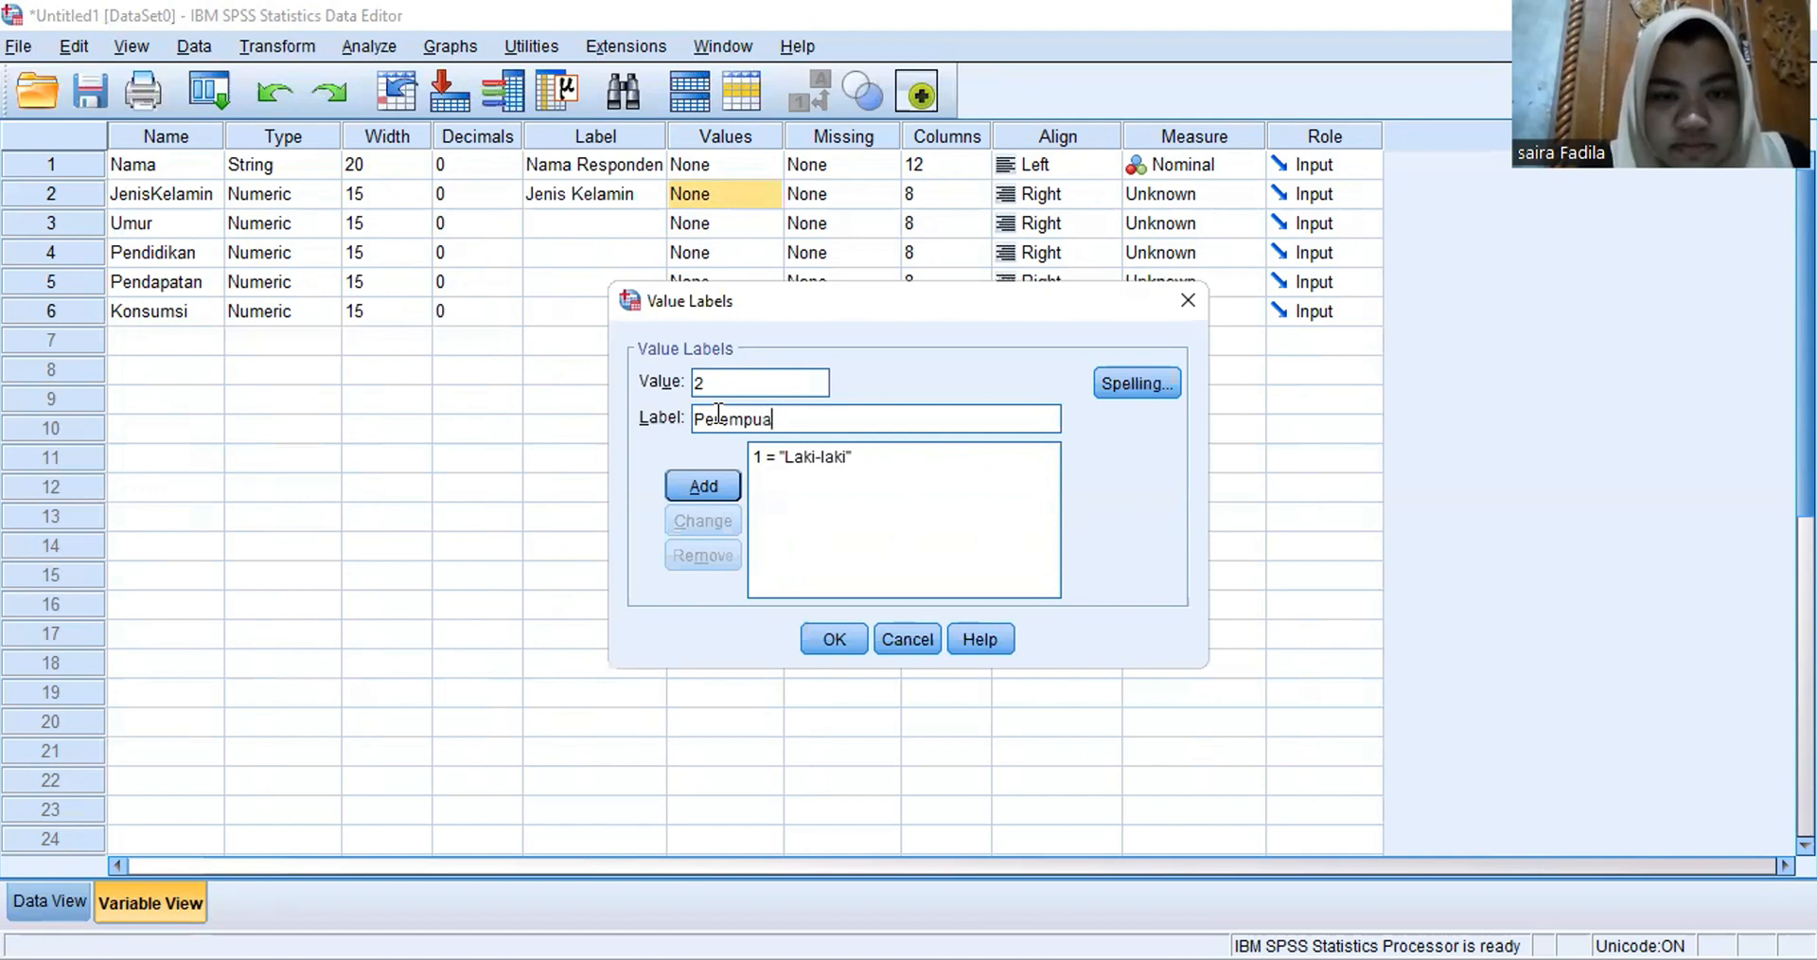
click(695, 487)
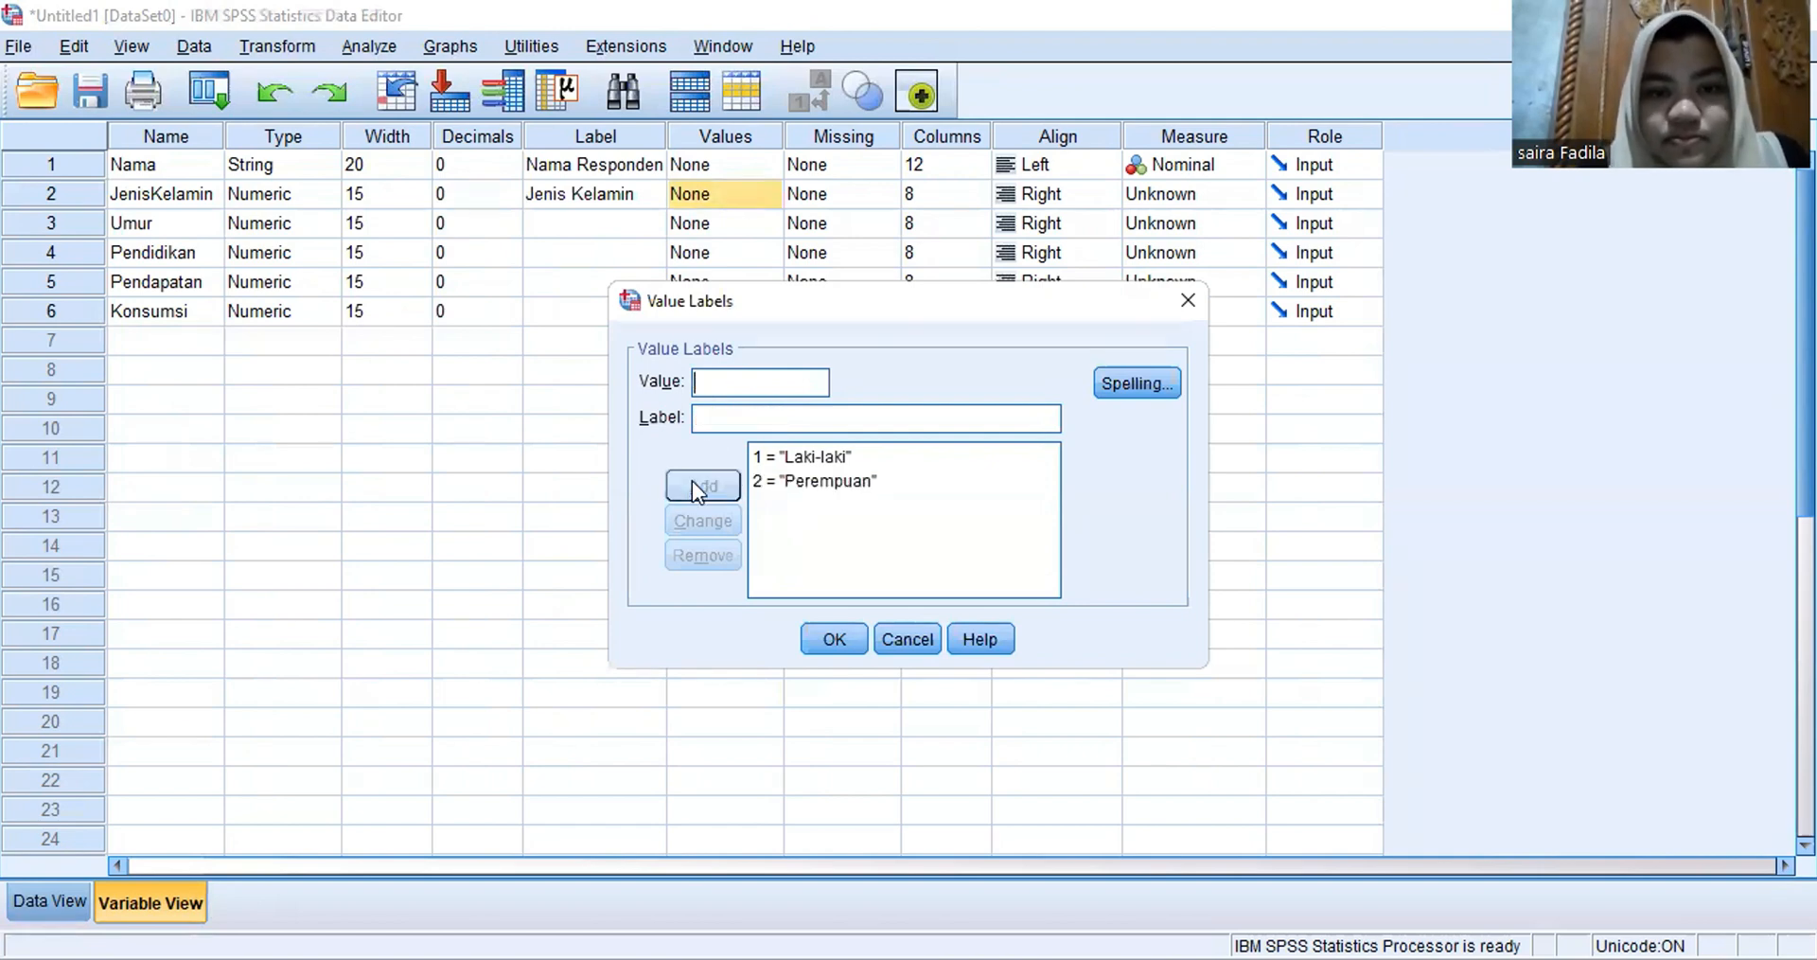
click(855, 639)
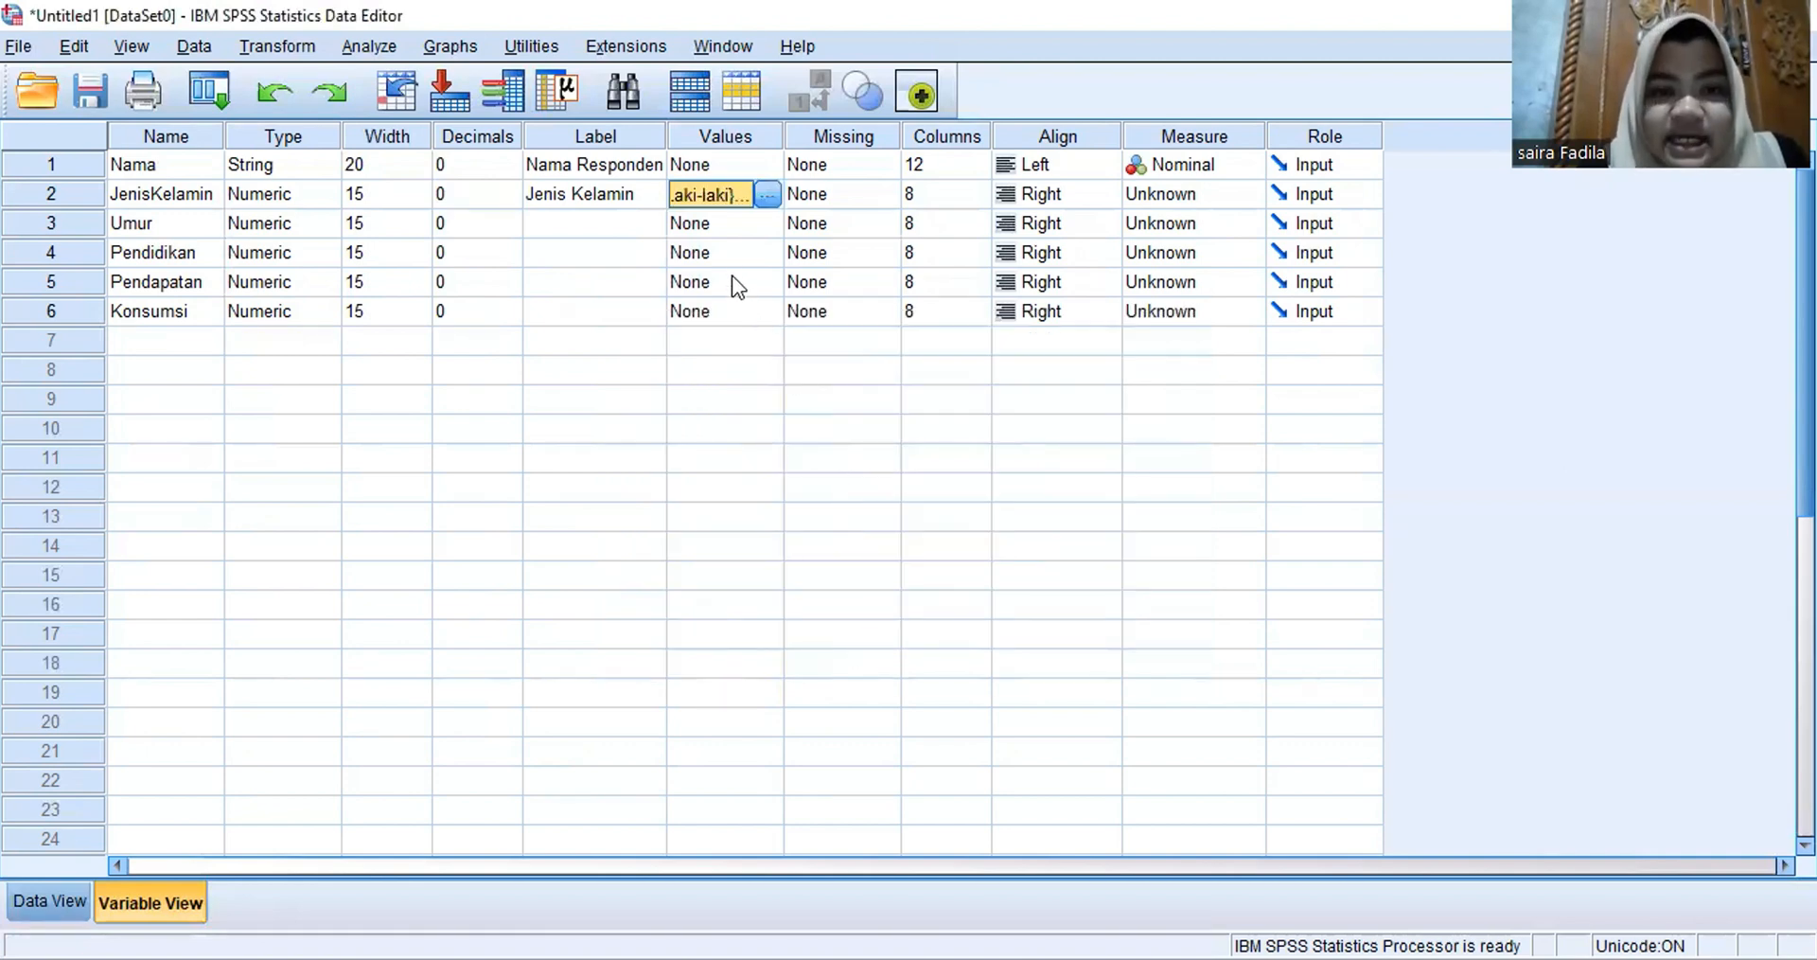
Step: Open the value labels of the Pendidikan variable and add value 1 with the label "SD"
click(740, 252)
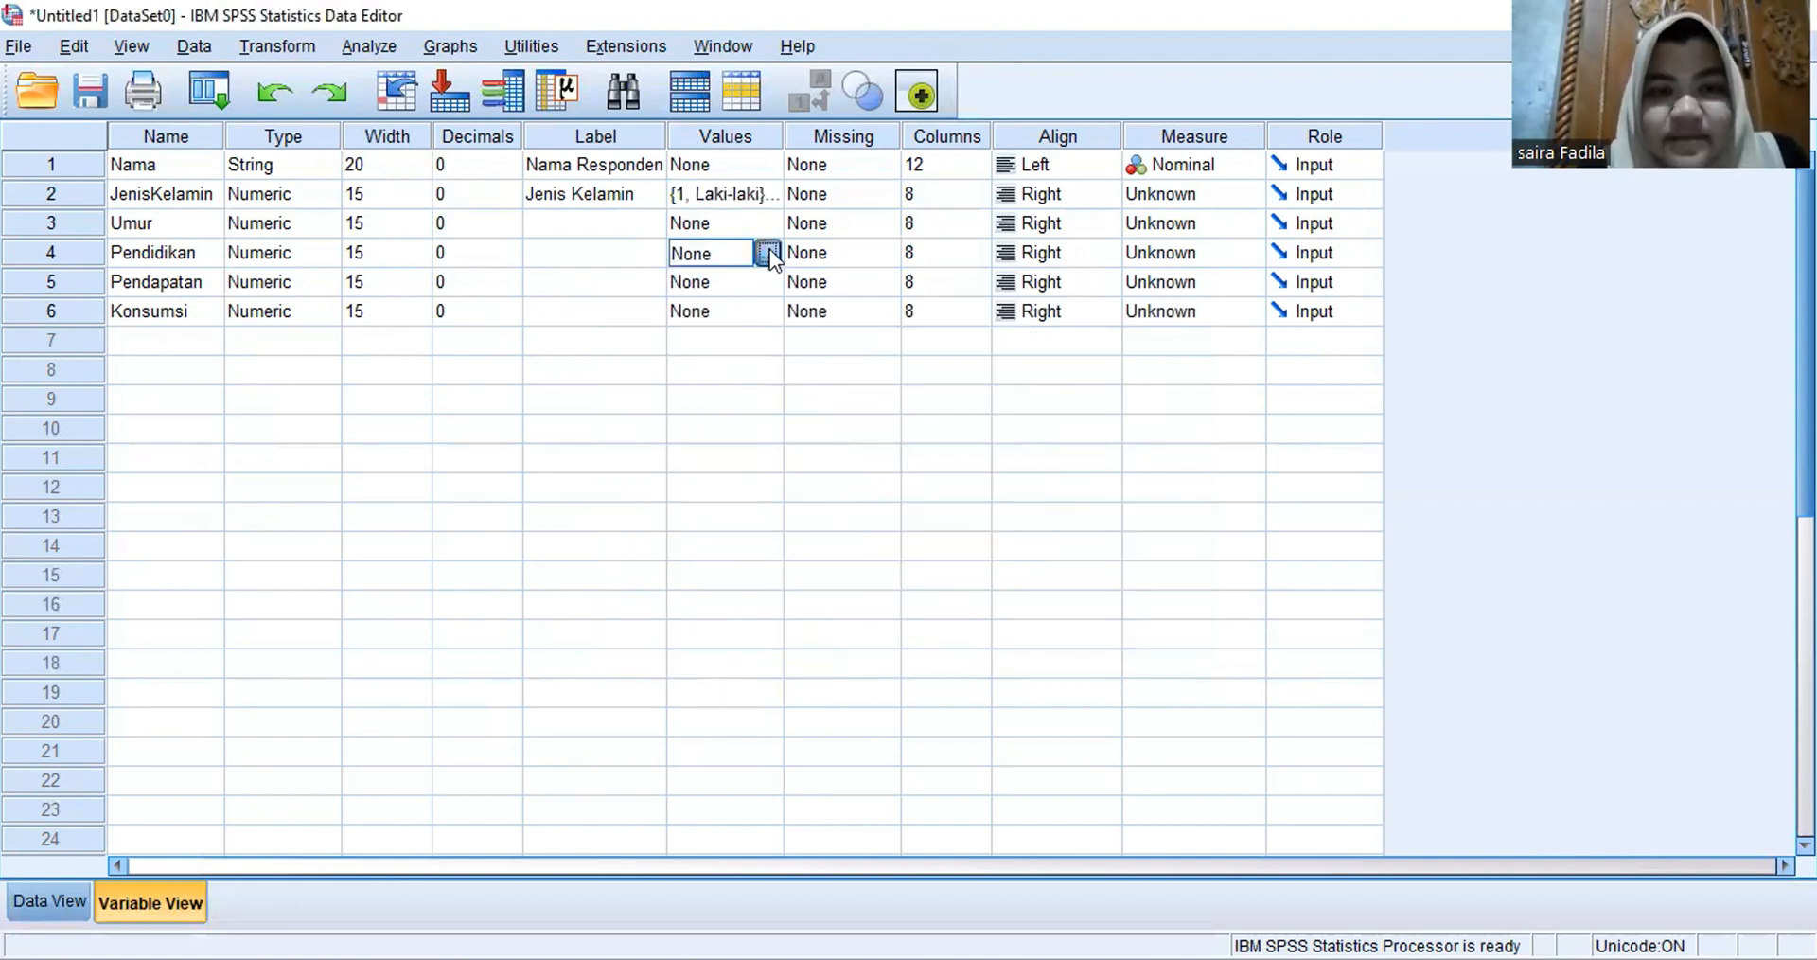
click(768, 251)
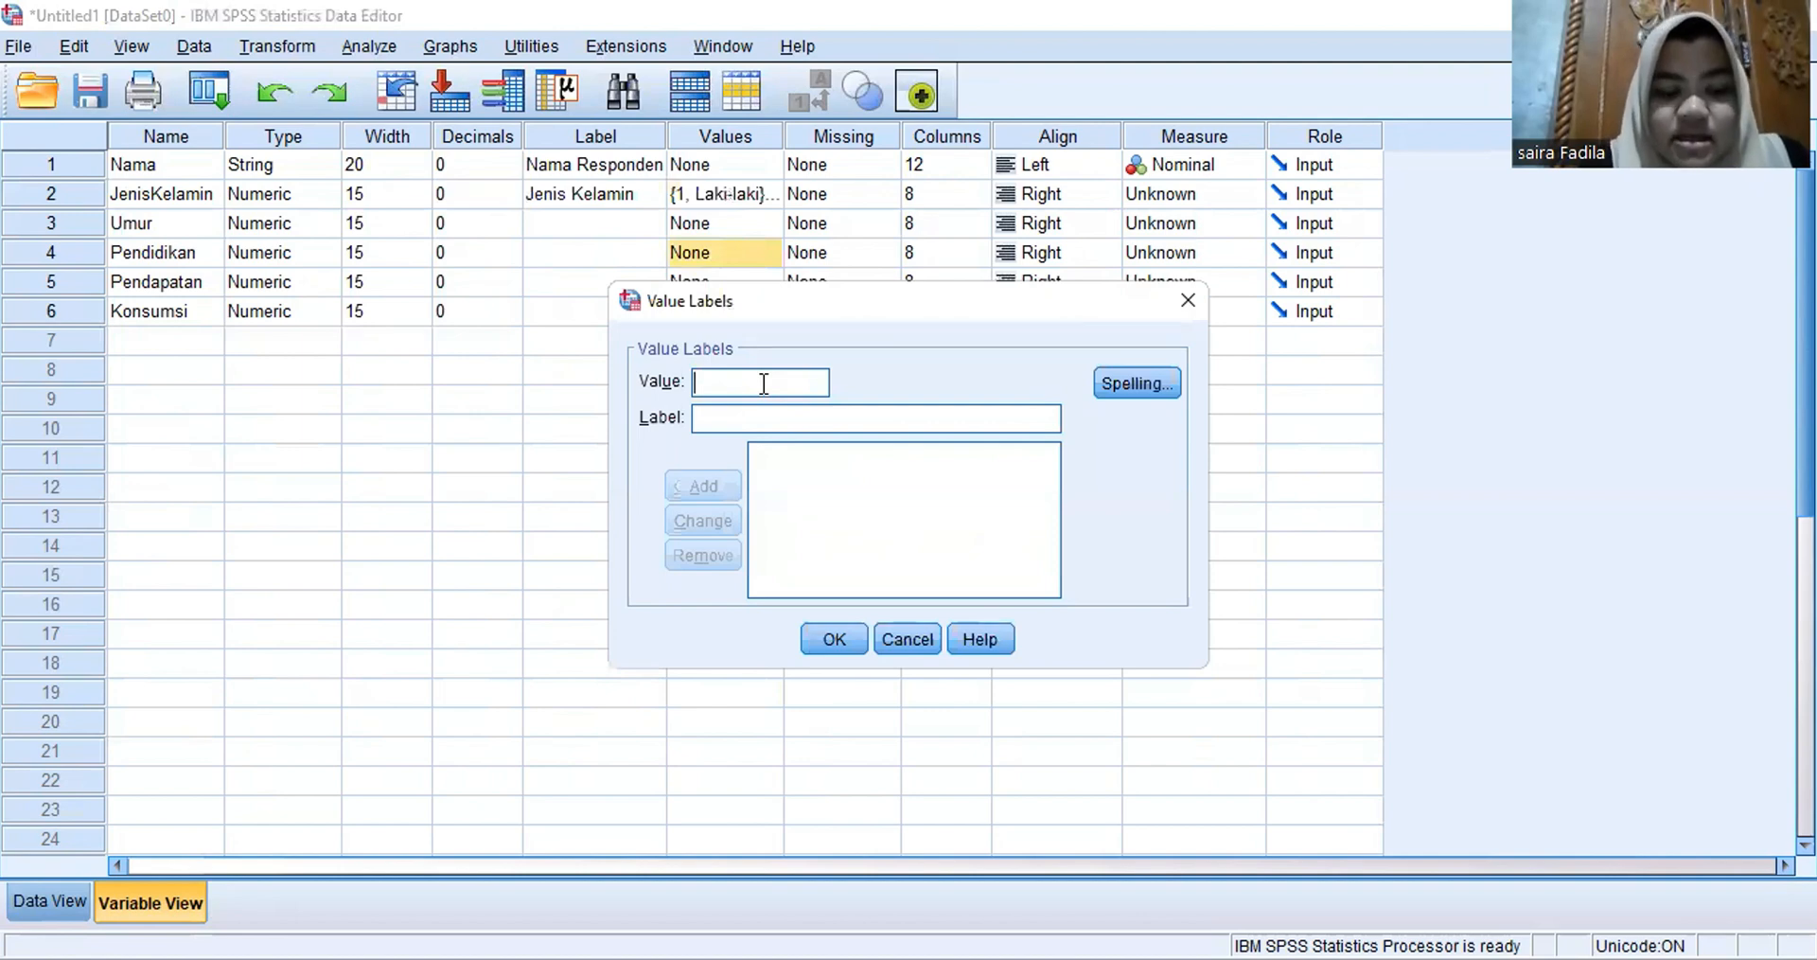
text(1)
click(764, 417)
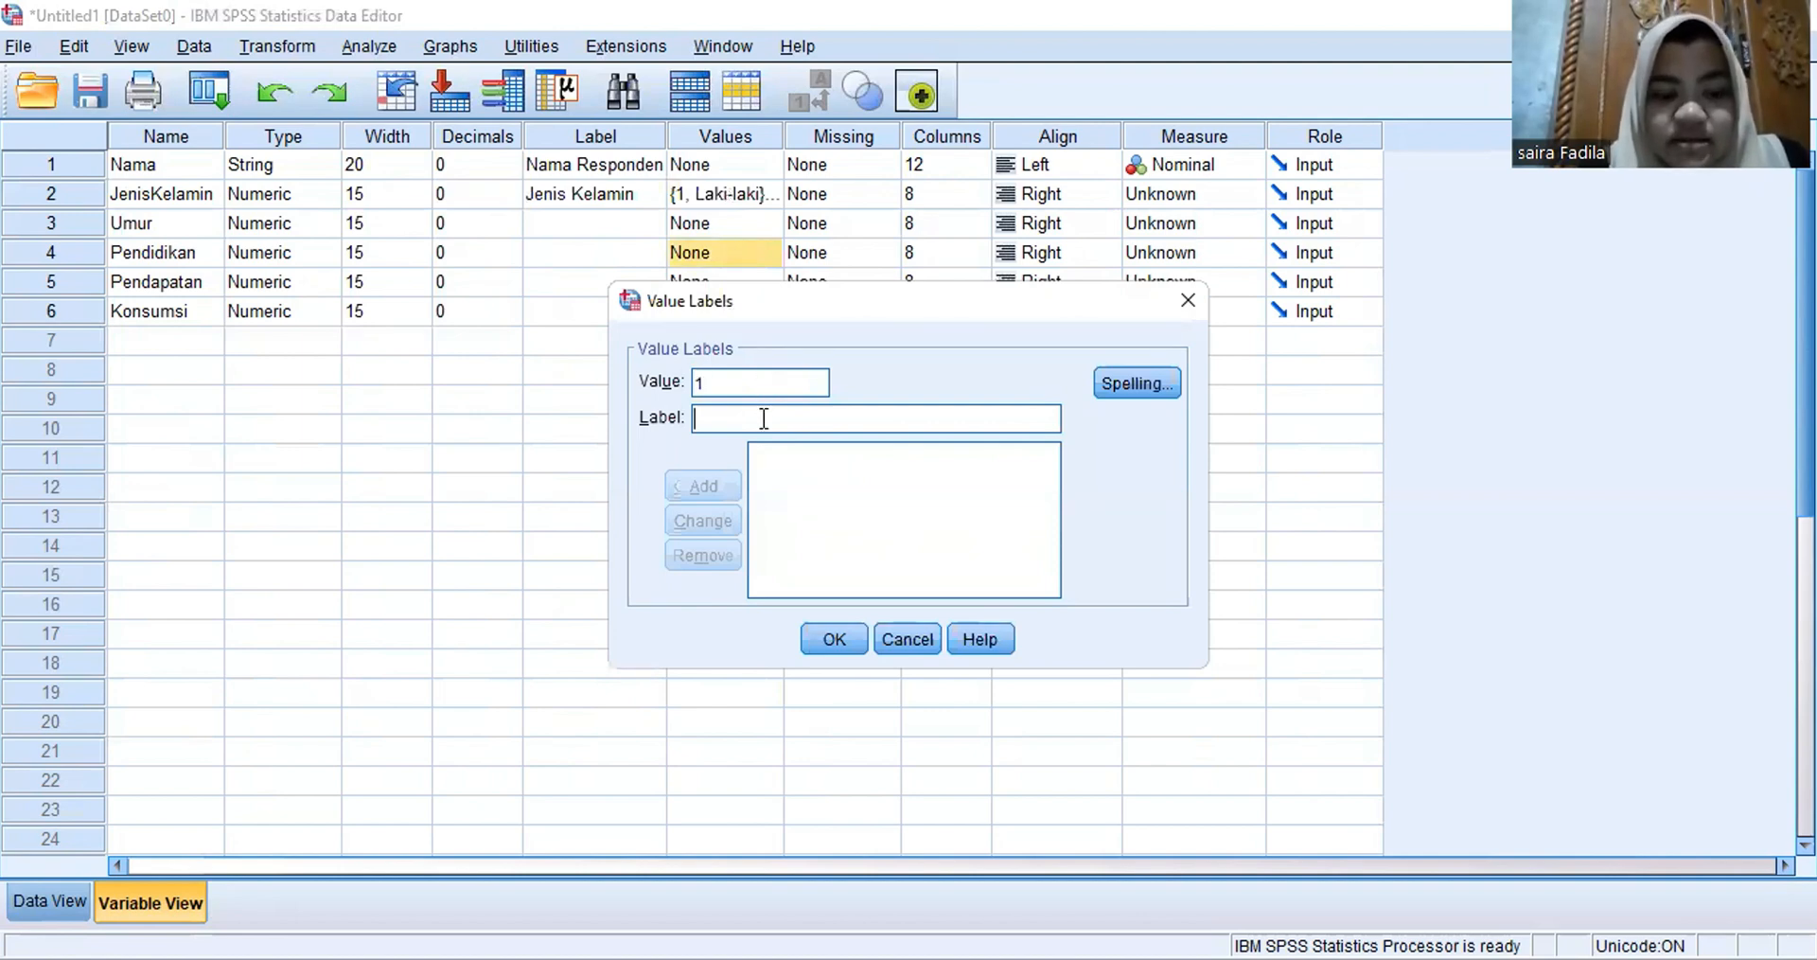
text(SD)
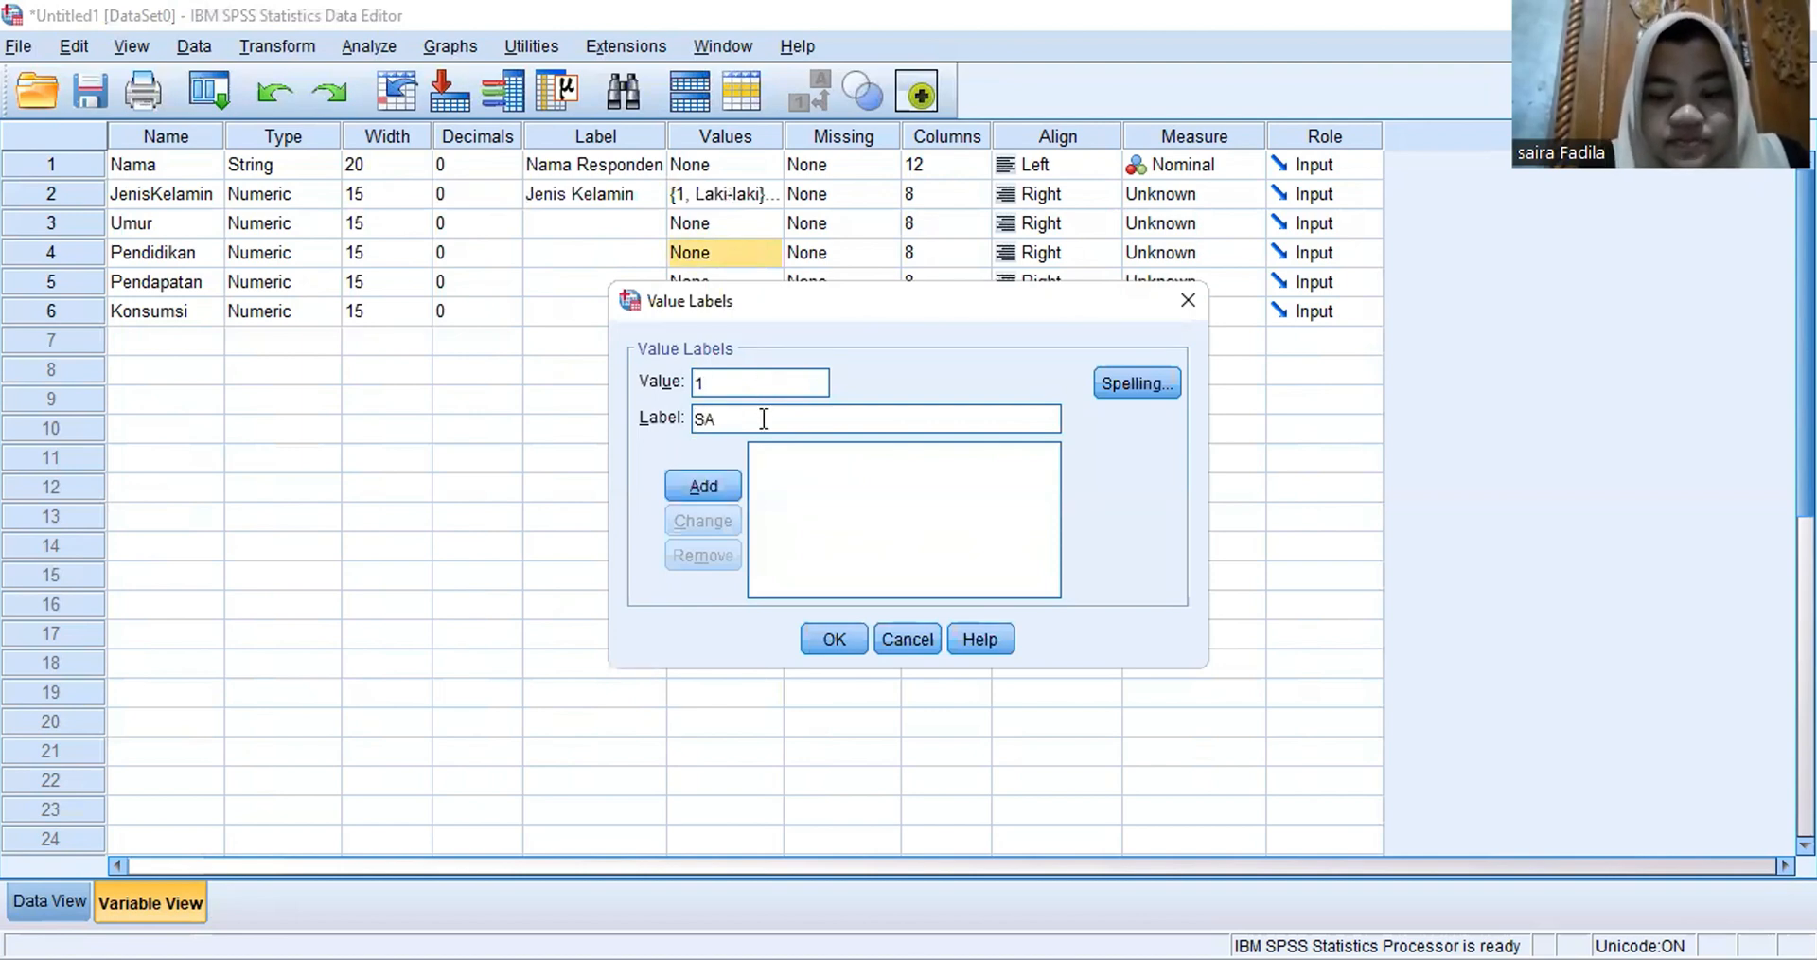
click(713, 475)
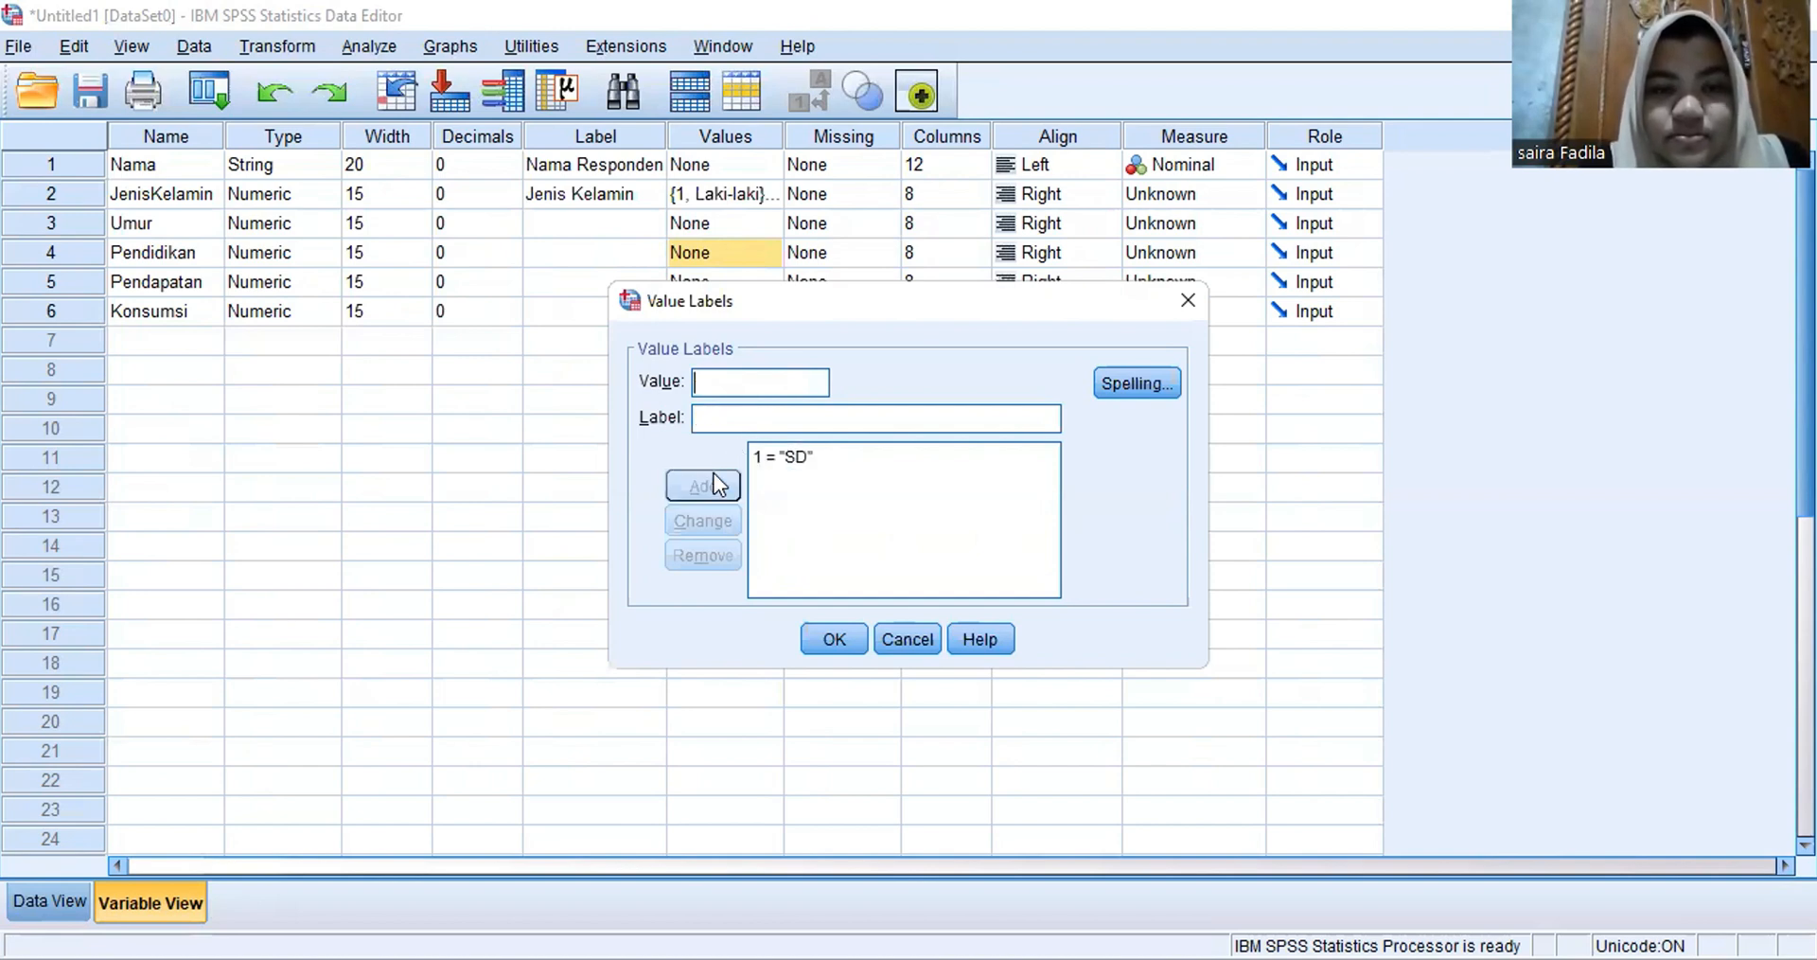
Step: Add value 2 with the label "SLTP" to the Pendidikan value labels
text(2)
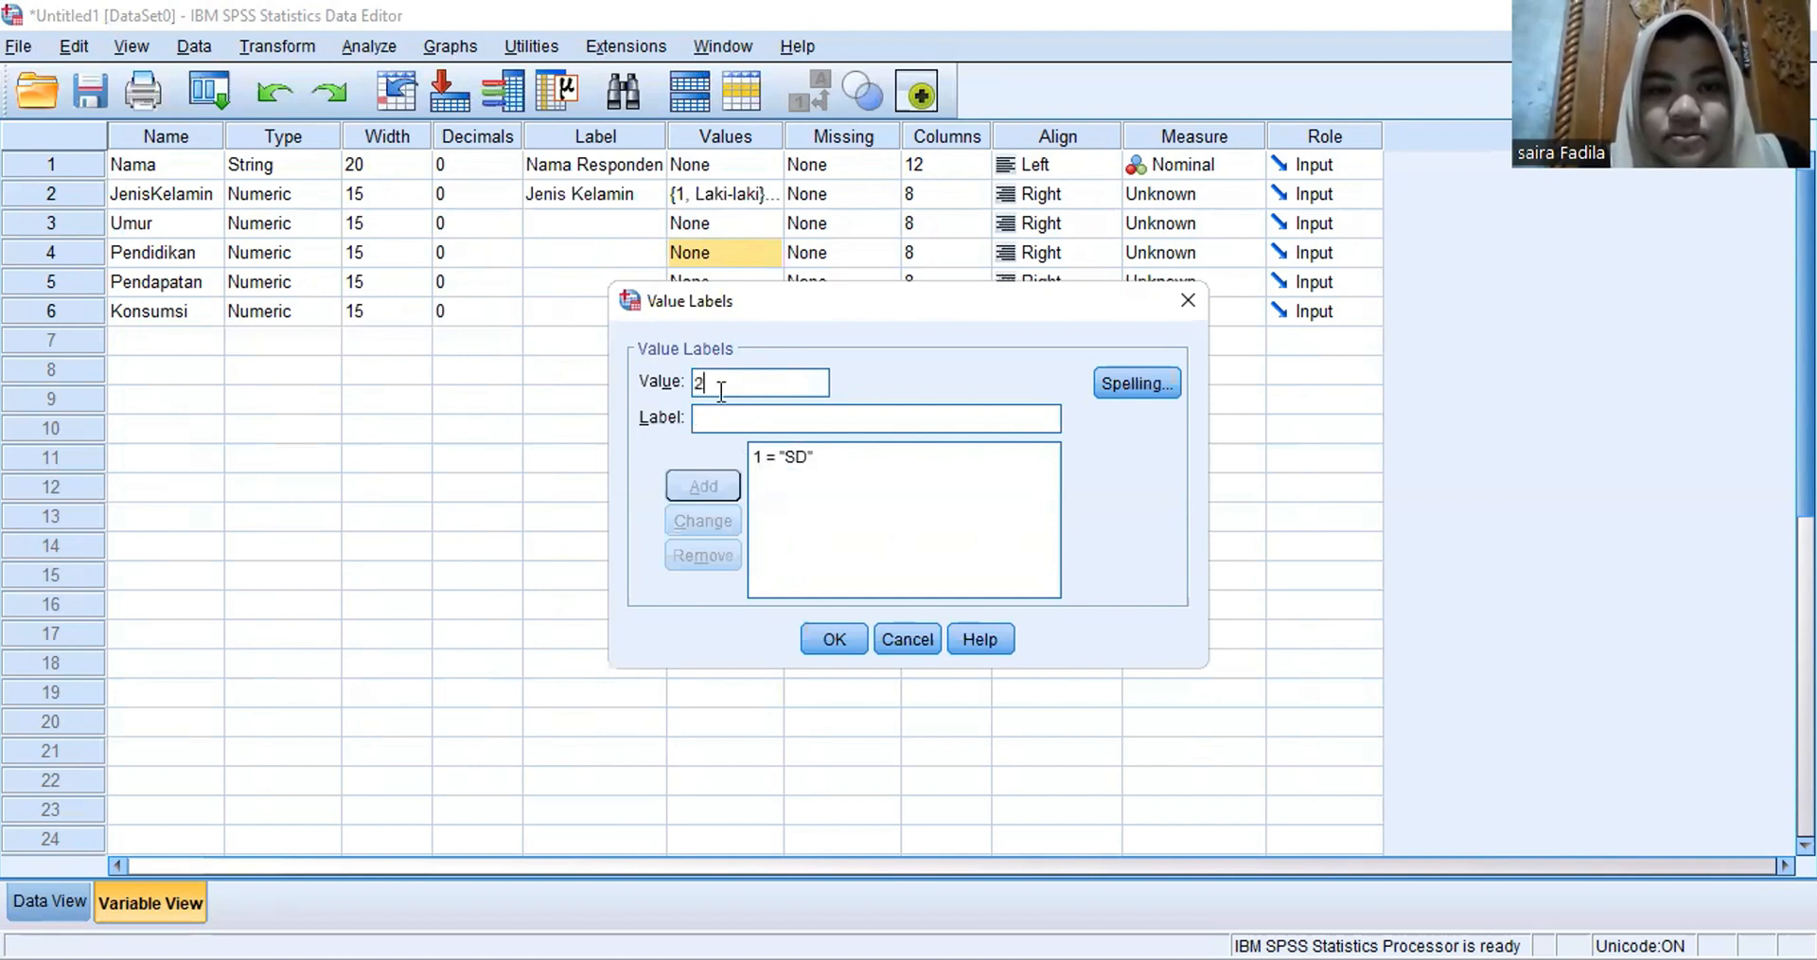
click(716, 421)
text(SLTP)
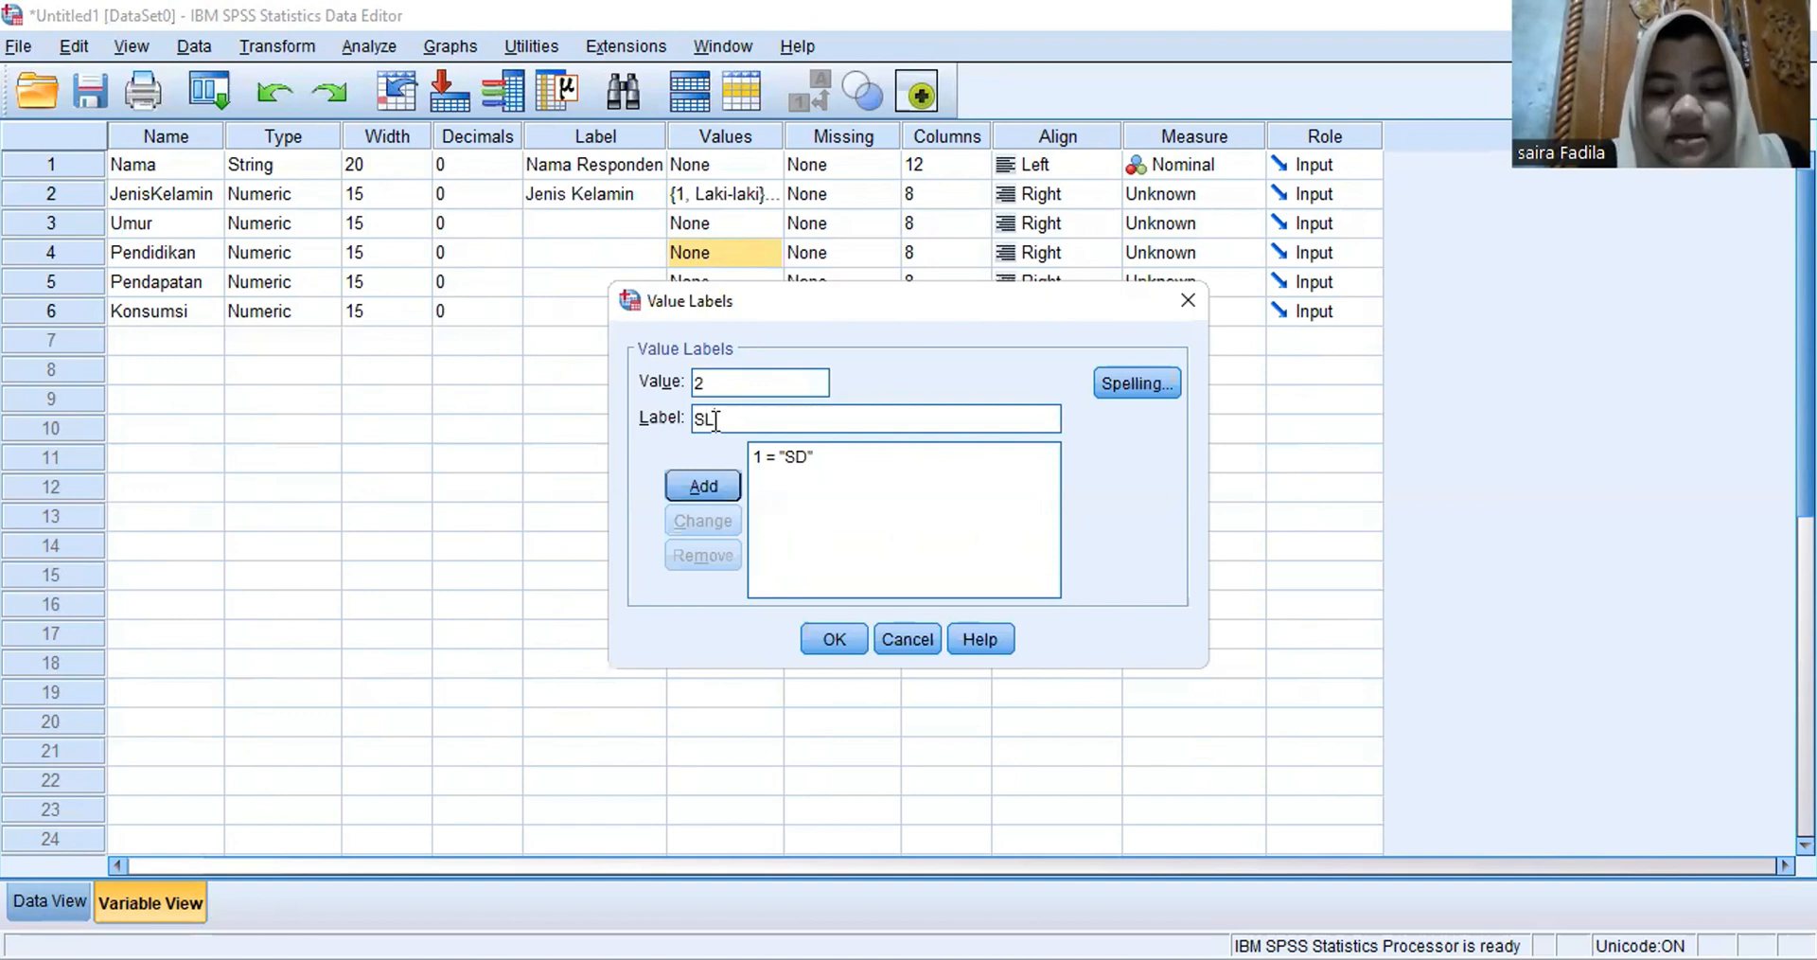
click(702, 486)
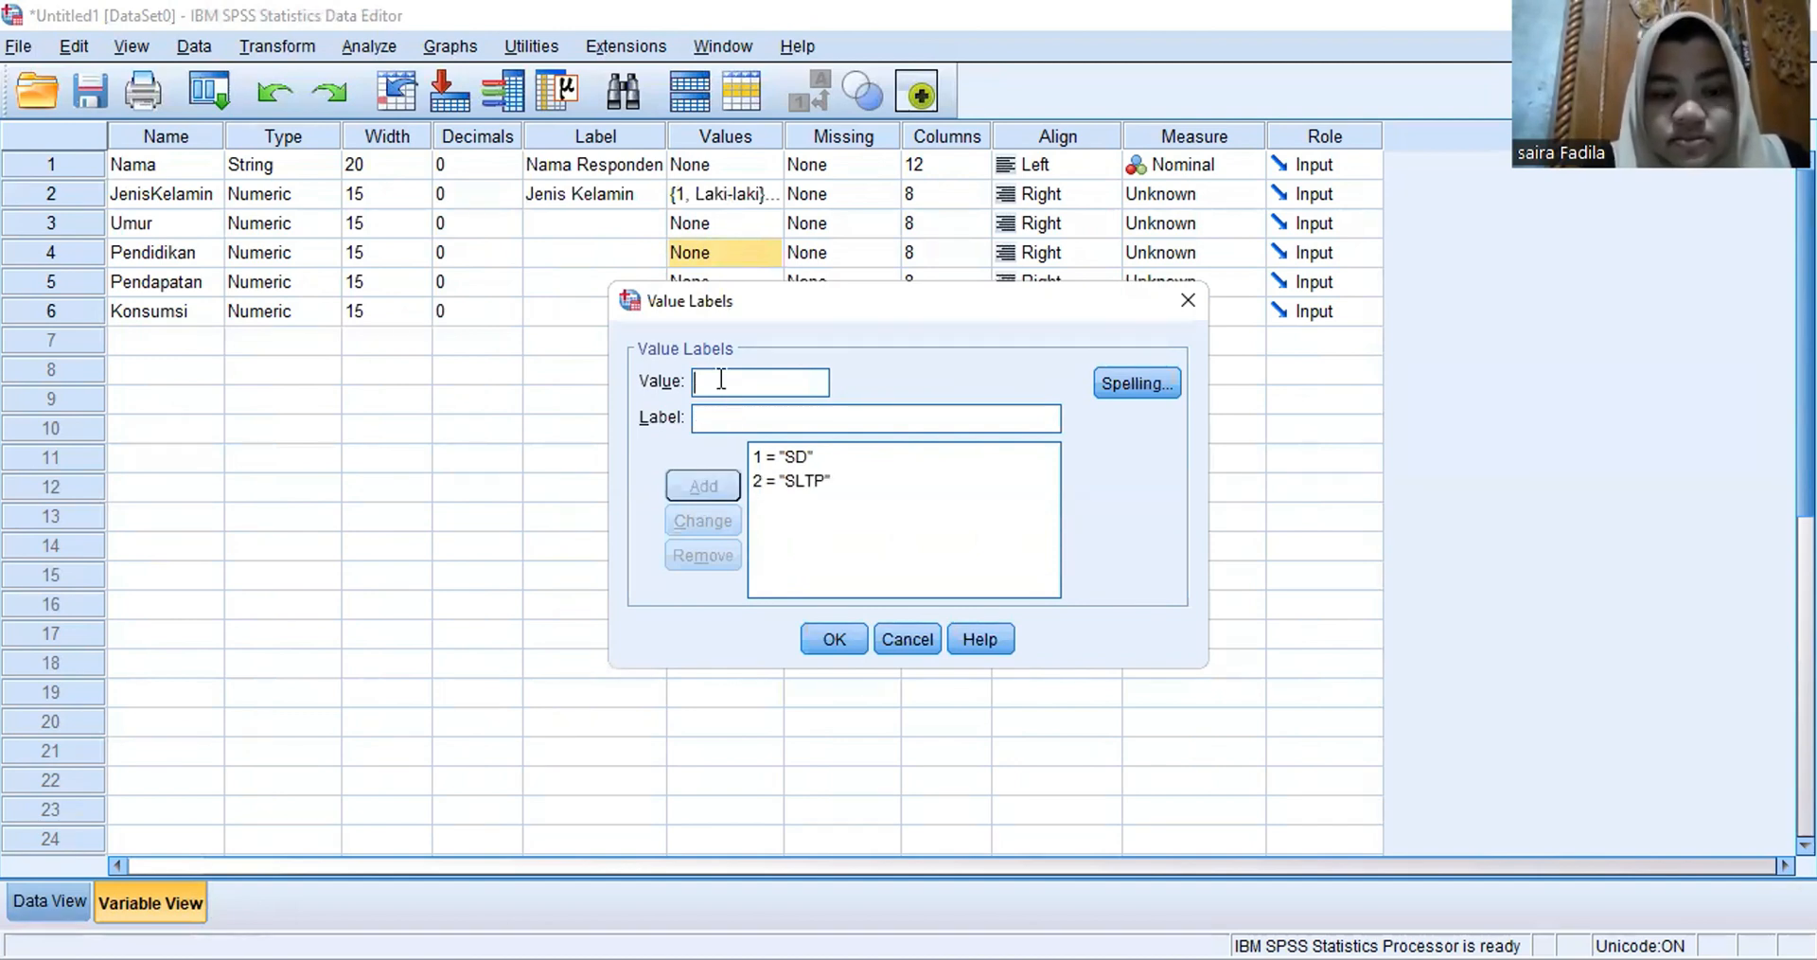
Step: Add value 3 with the label "SLTA" to the Pendidikan value labels
text(3)
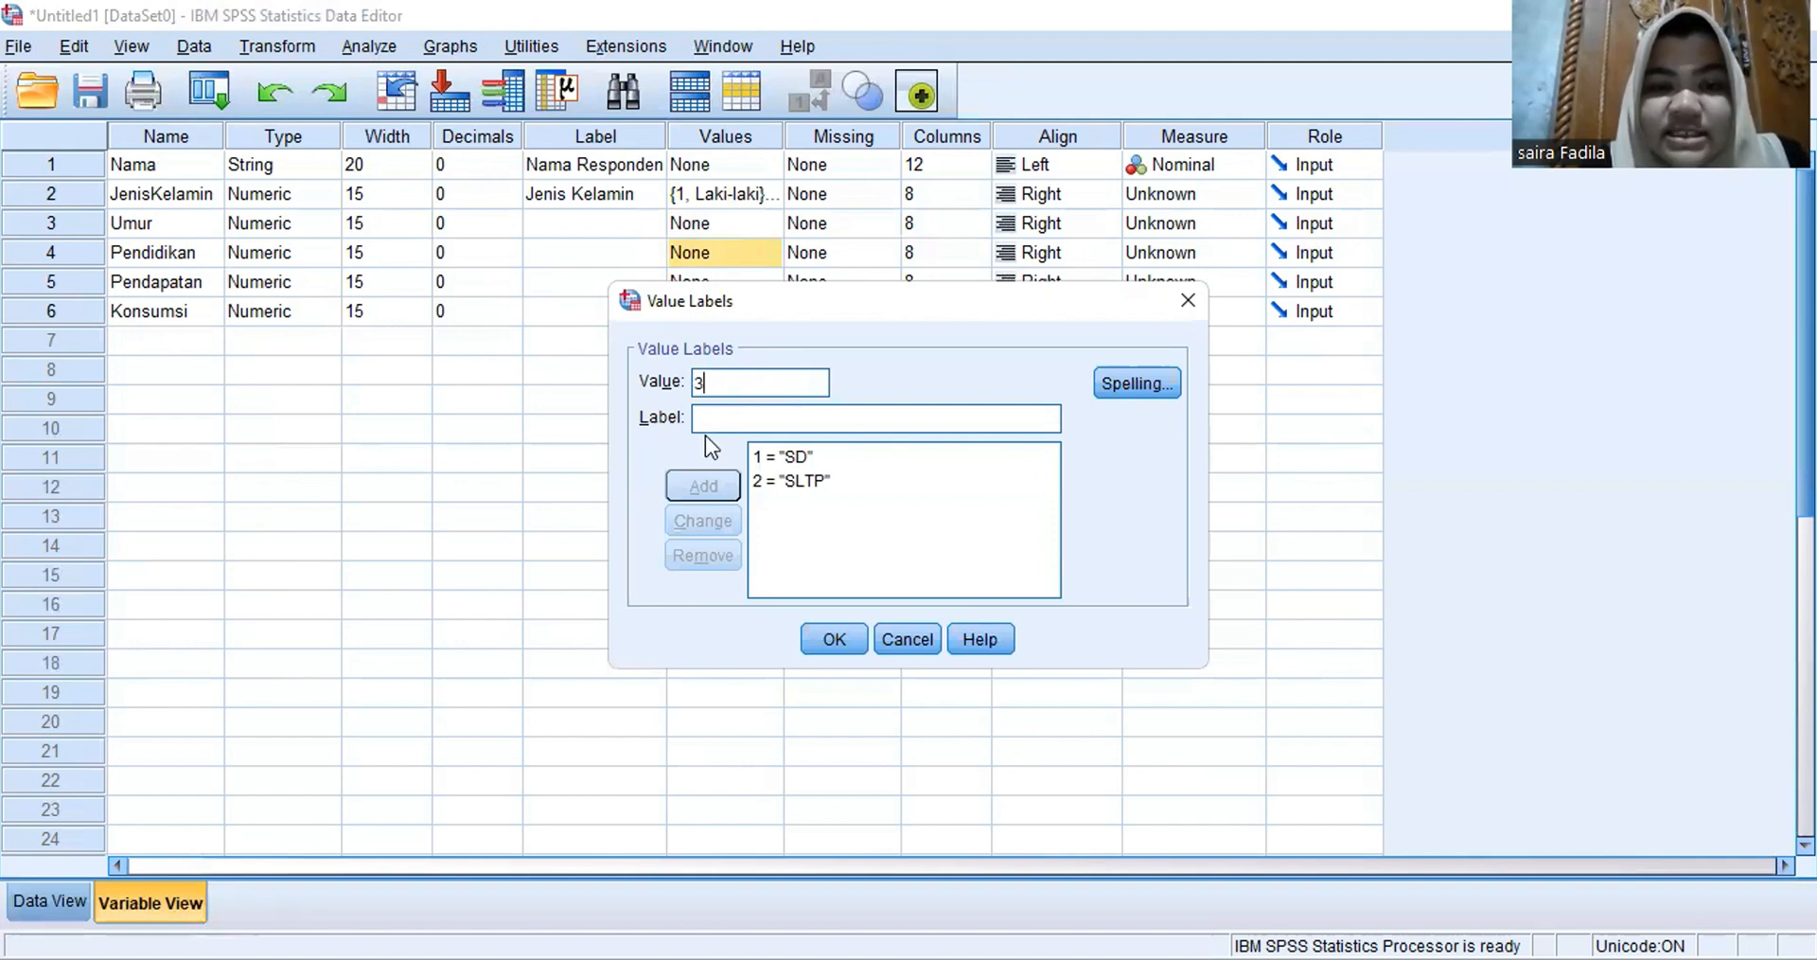
text(SLTA)
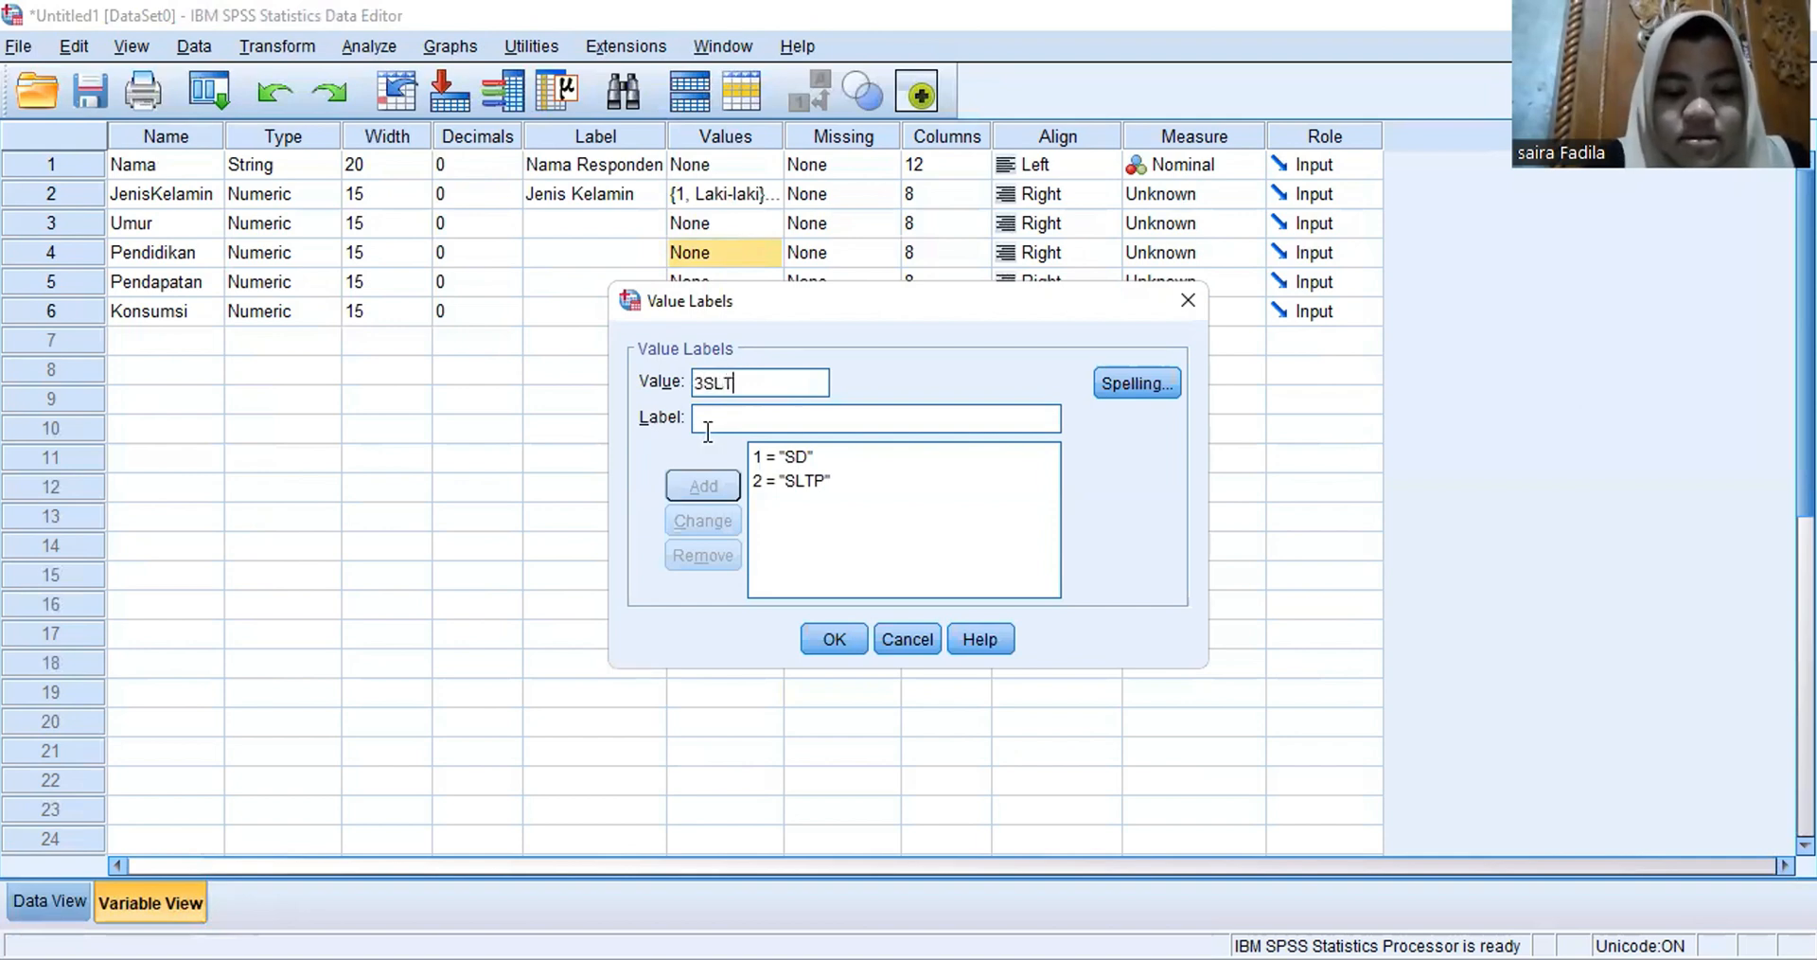
key(BackSpace)
key(BackSpace)
key(BackSpace)
key(BackSpace)
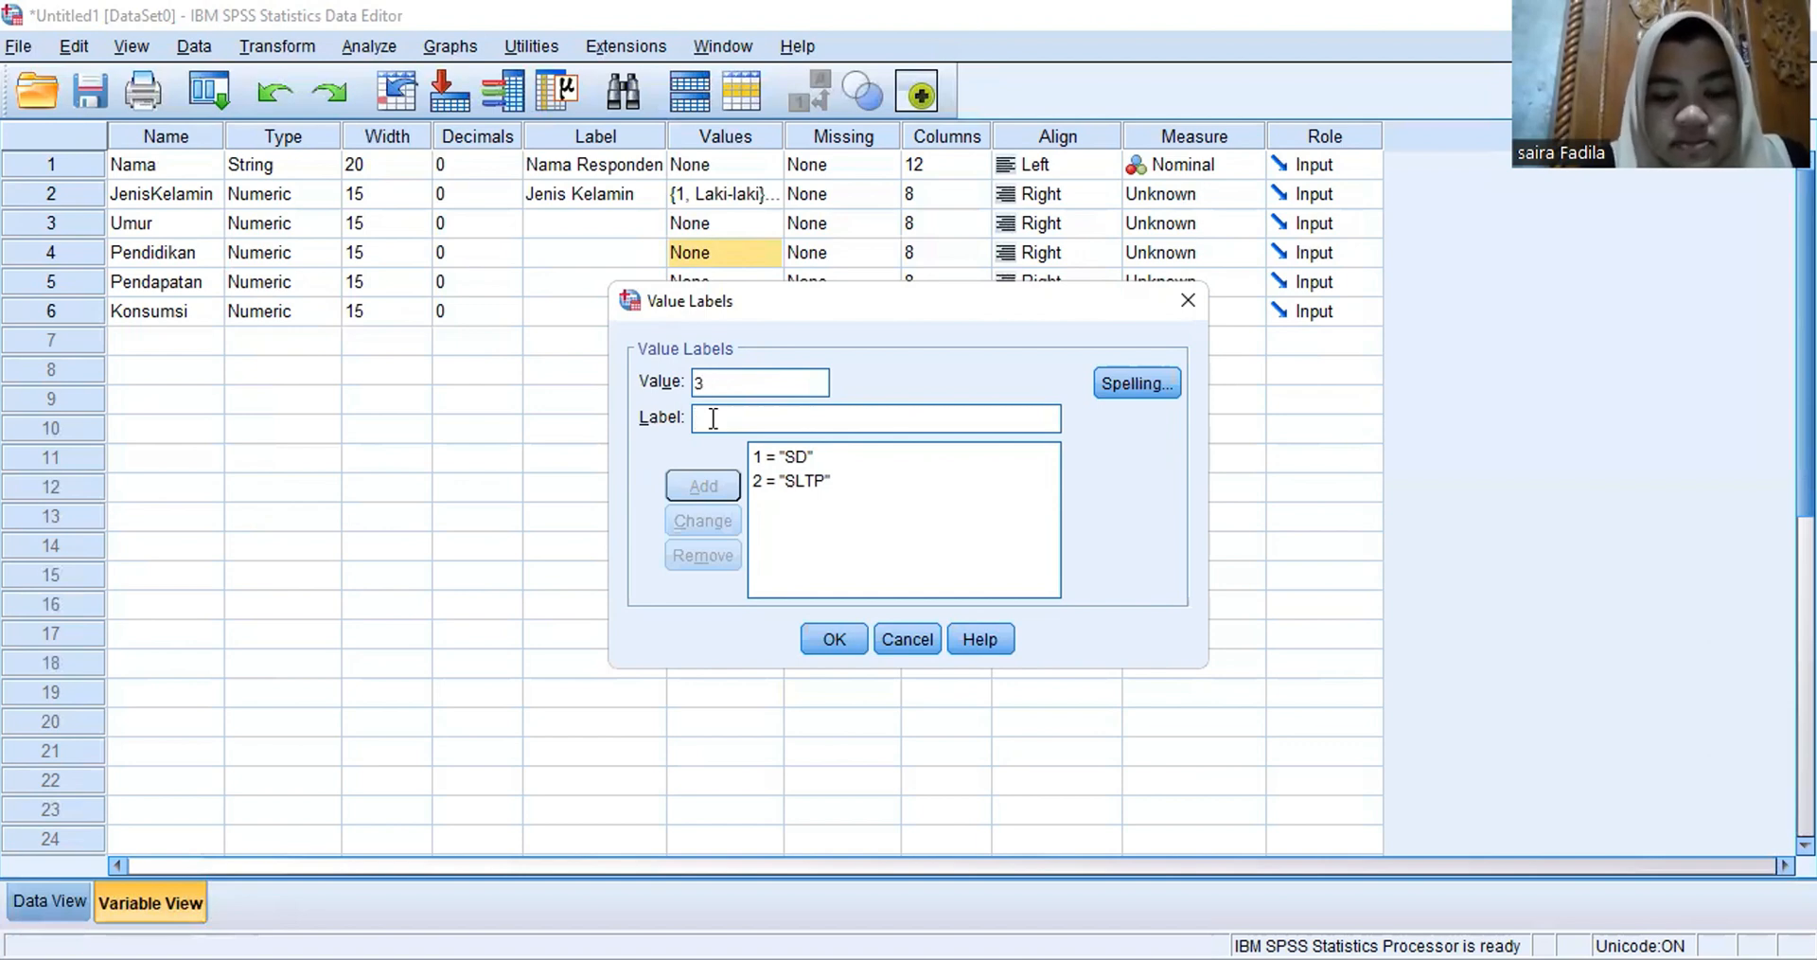
click(713, 418)
text(SLTA)
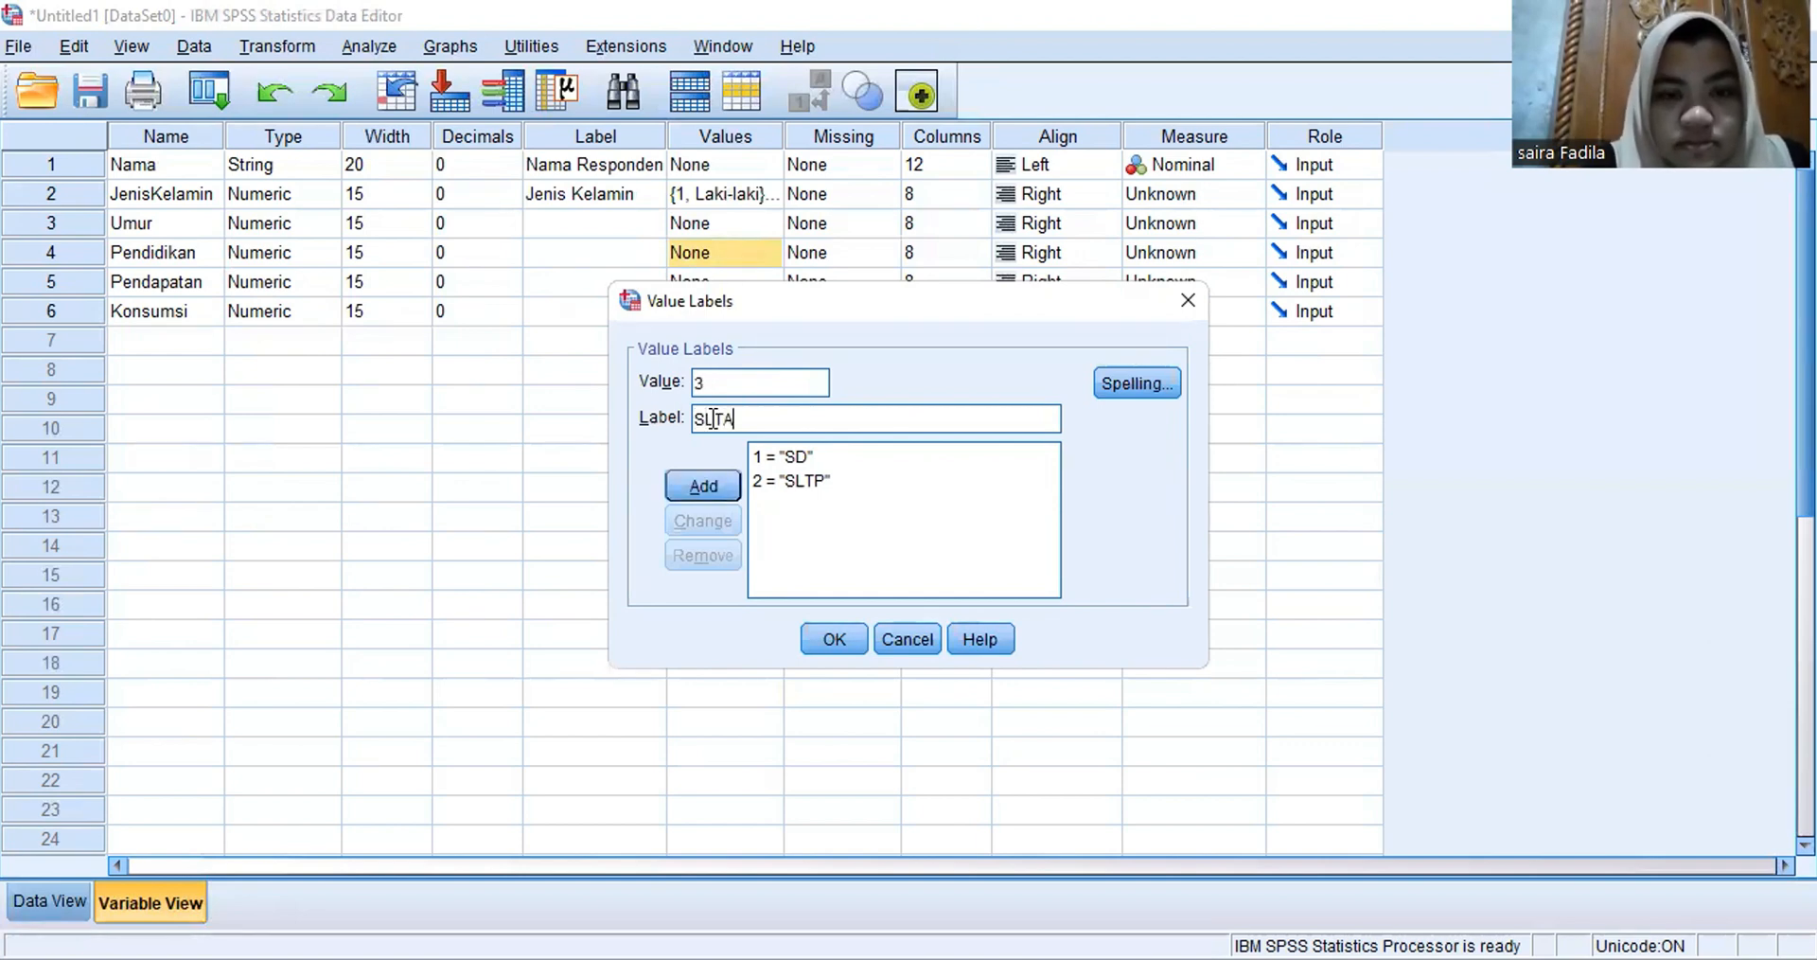
click(702, 489)
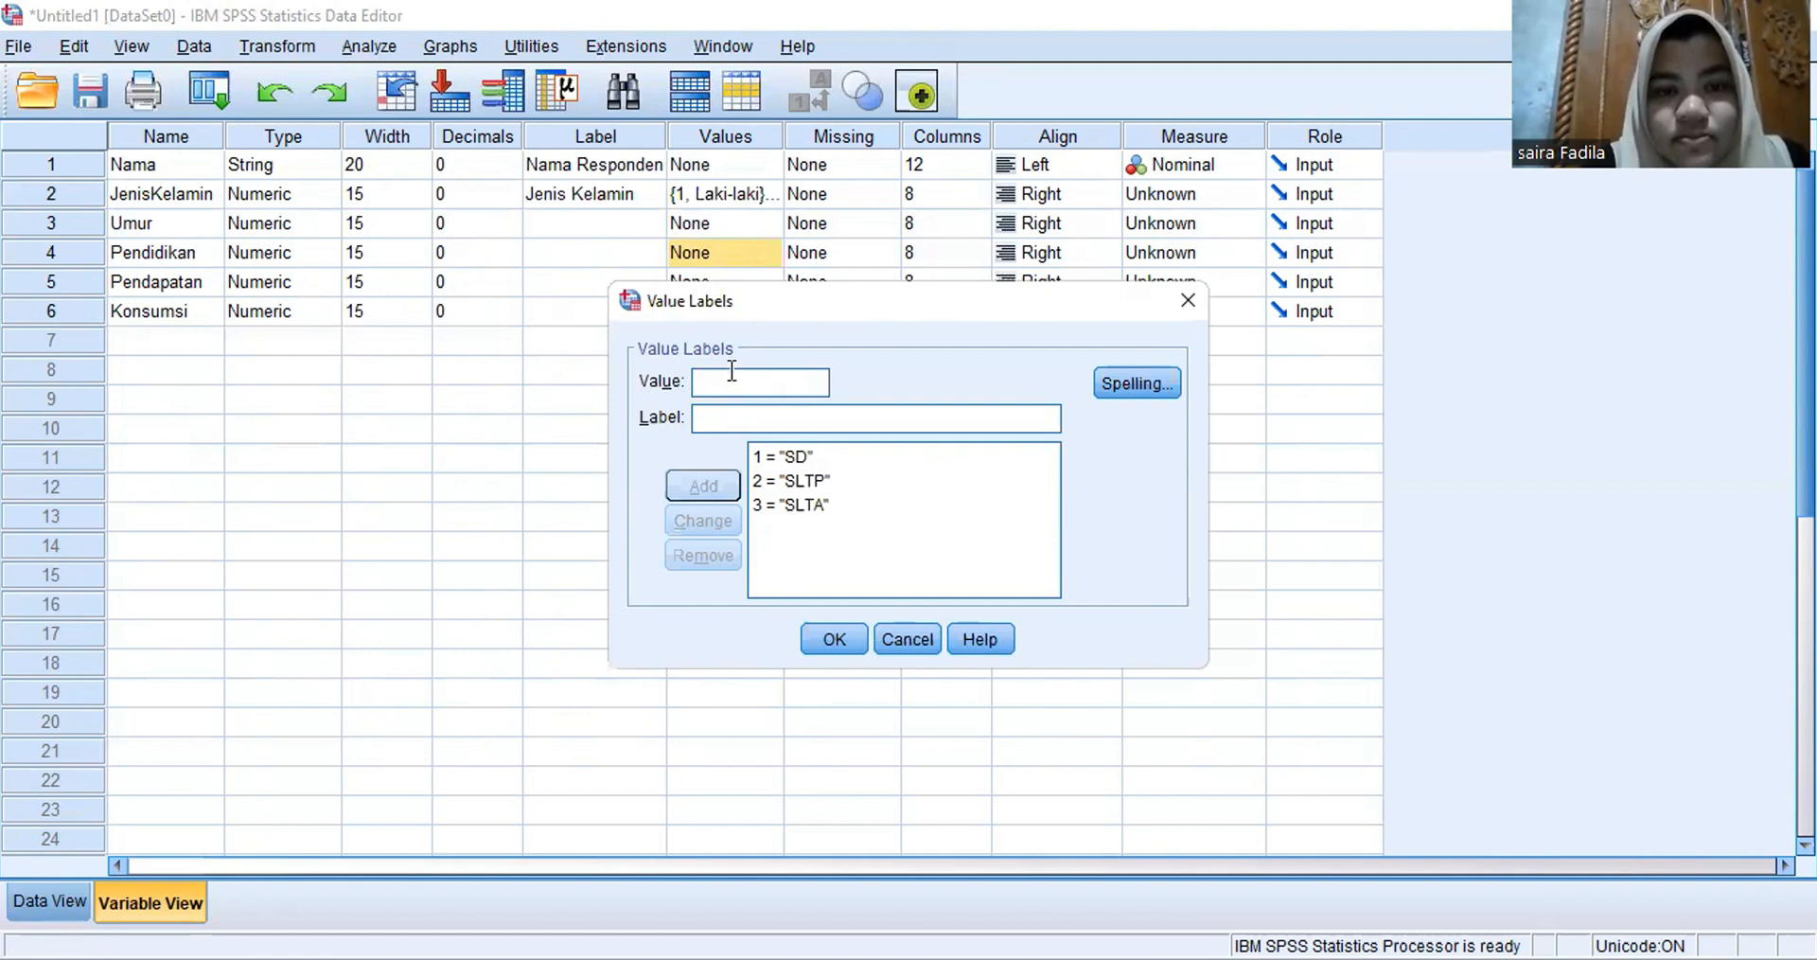
Step: Add value 4 with the label "D3" to the Pendidikan value labels
text(4)
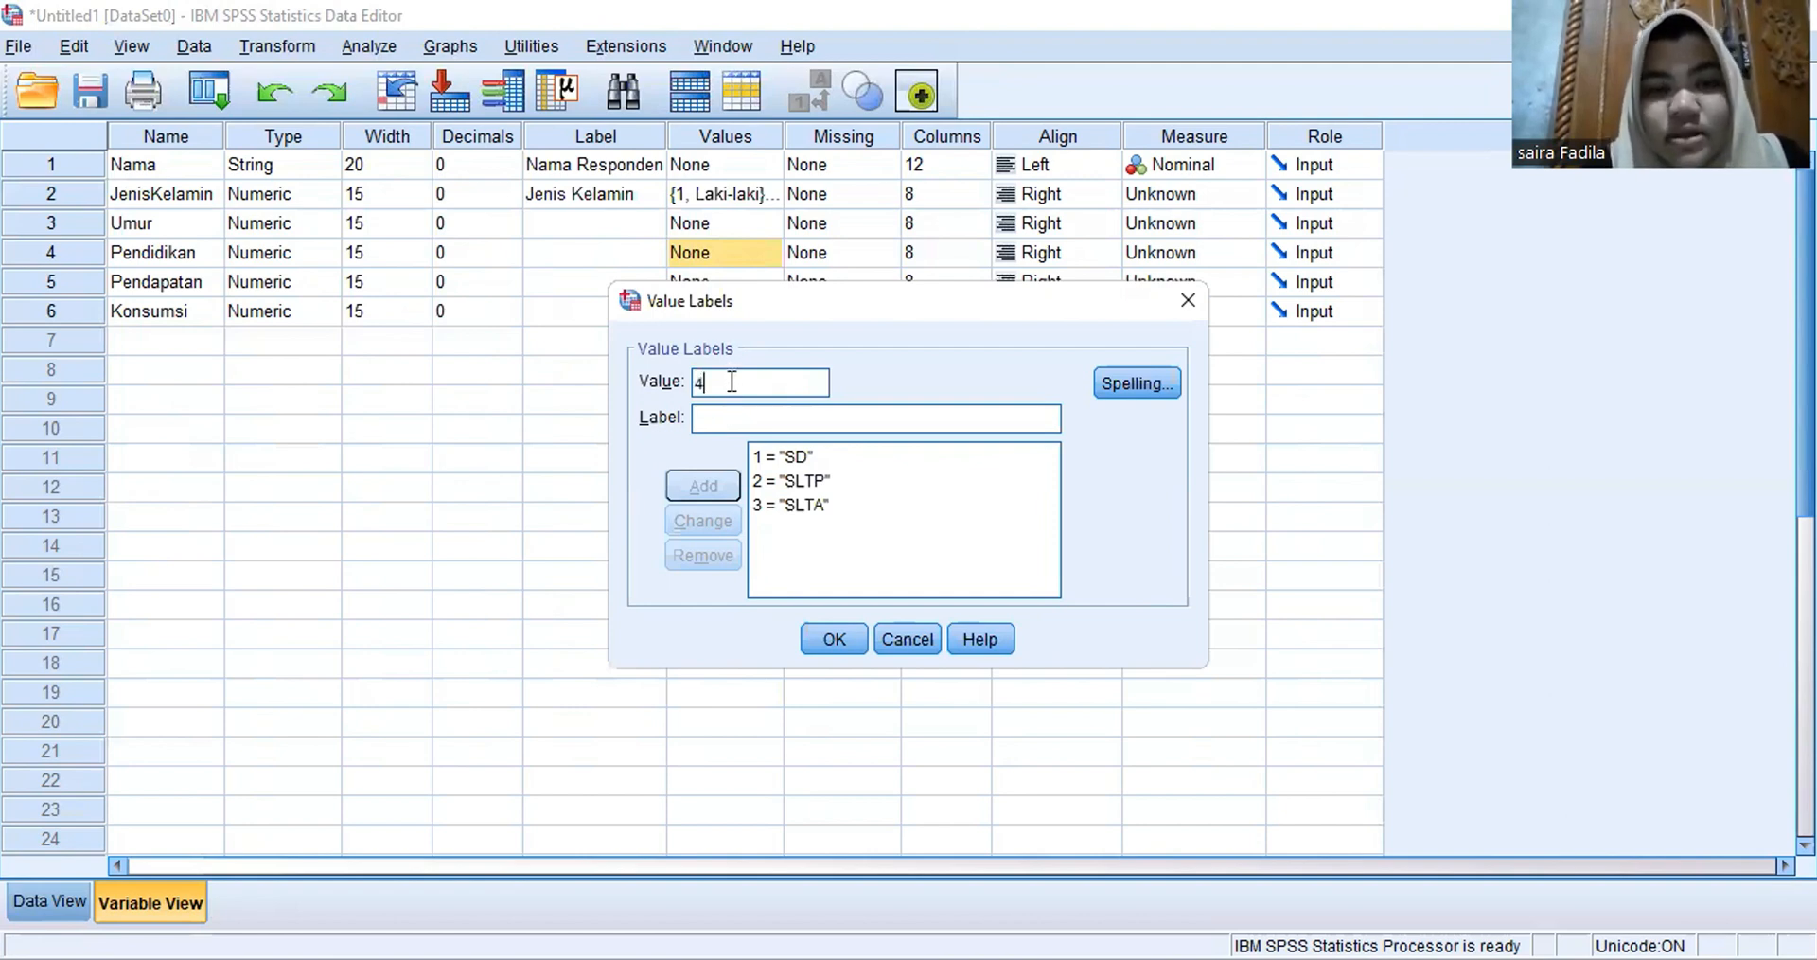
text(D3)
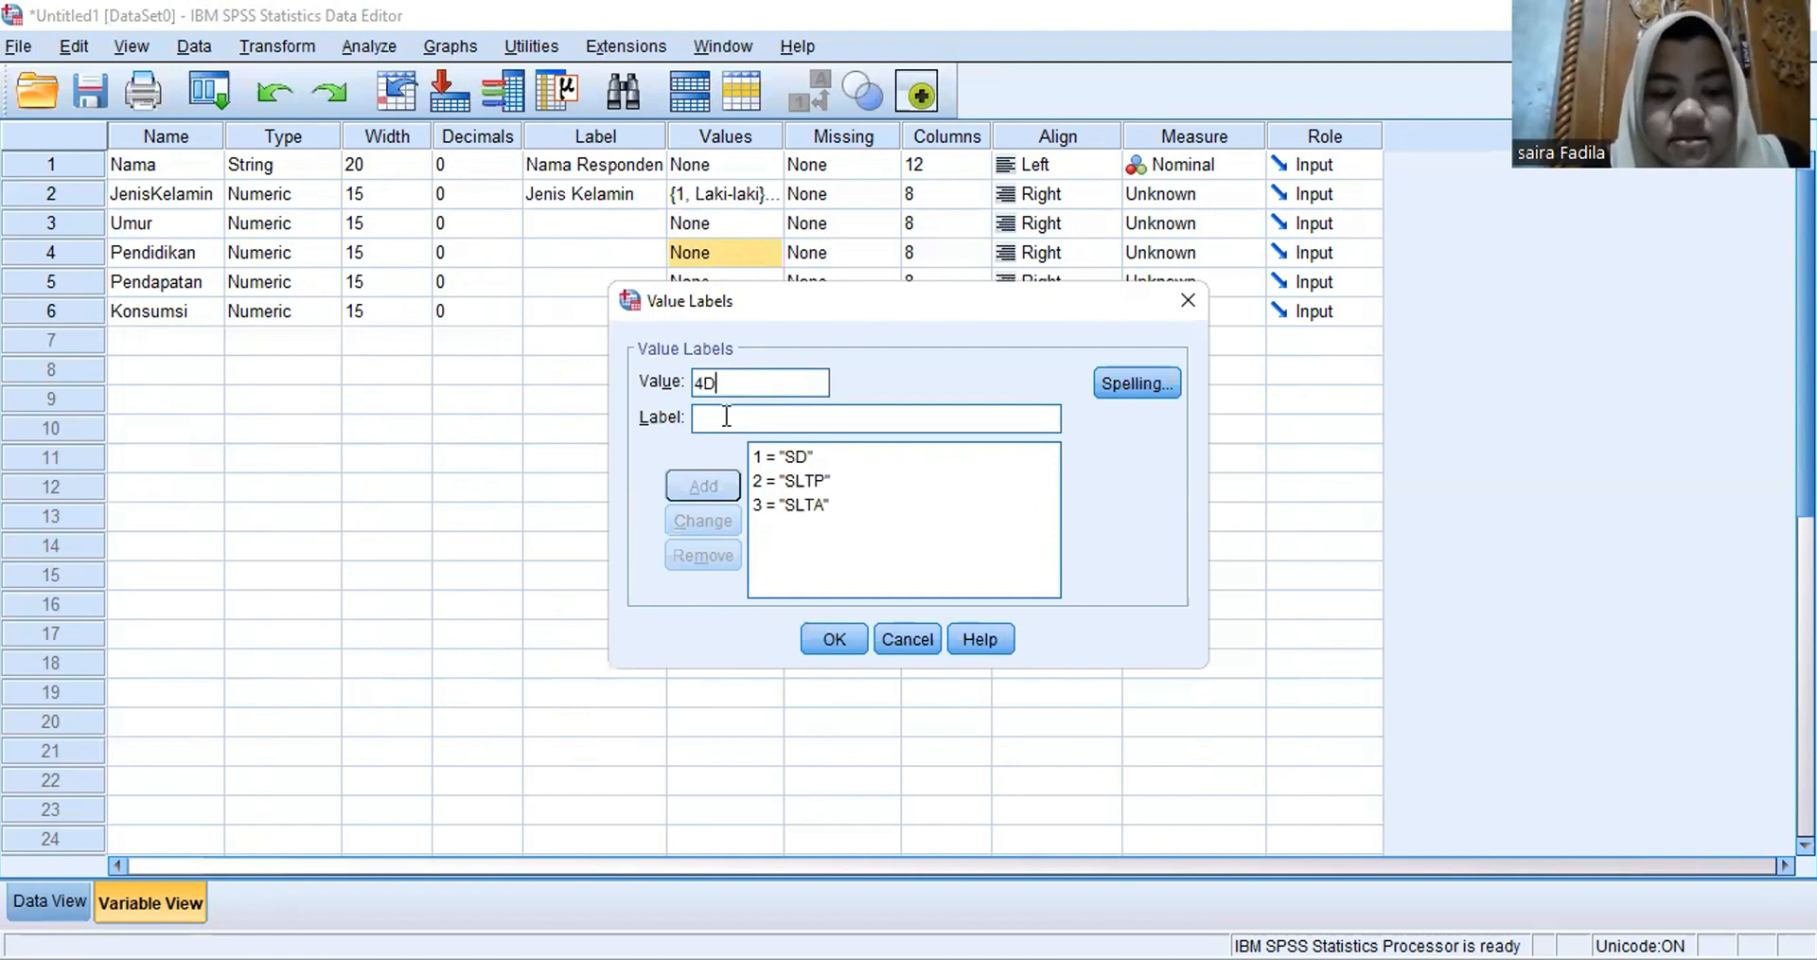
key(BackSpace)
key(BackSpace)
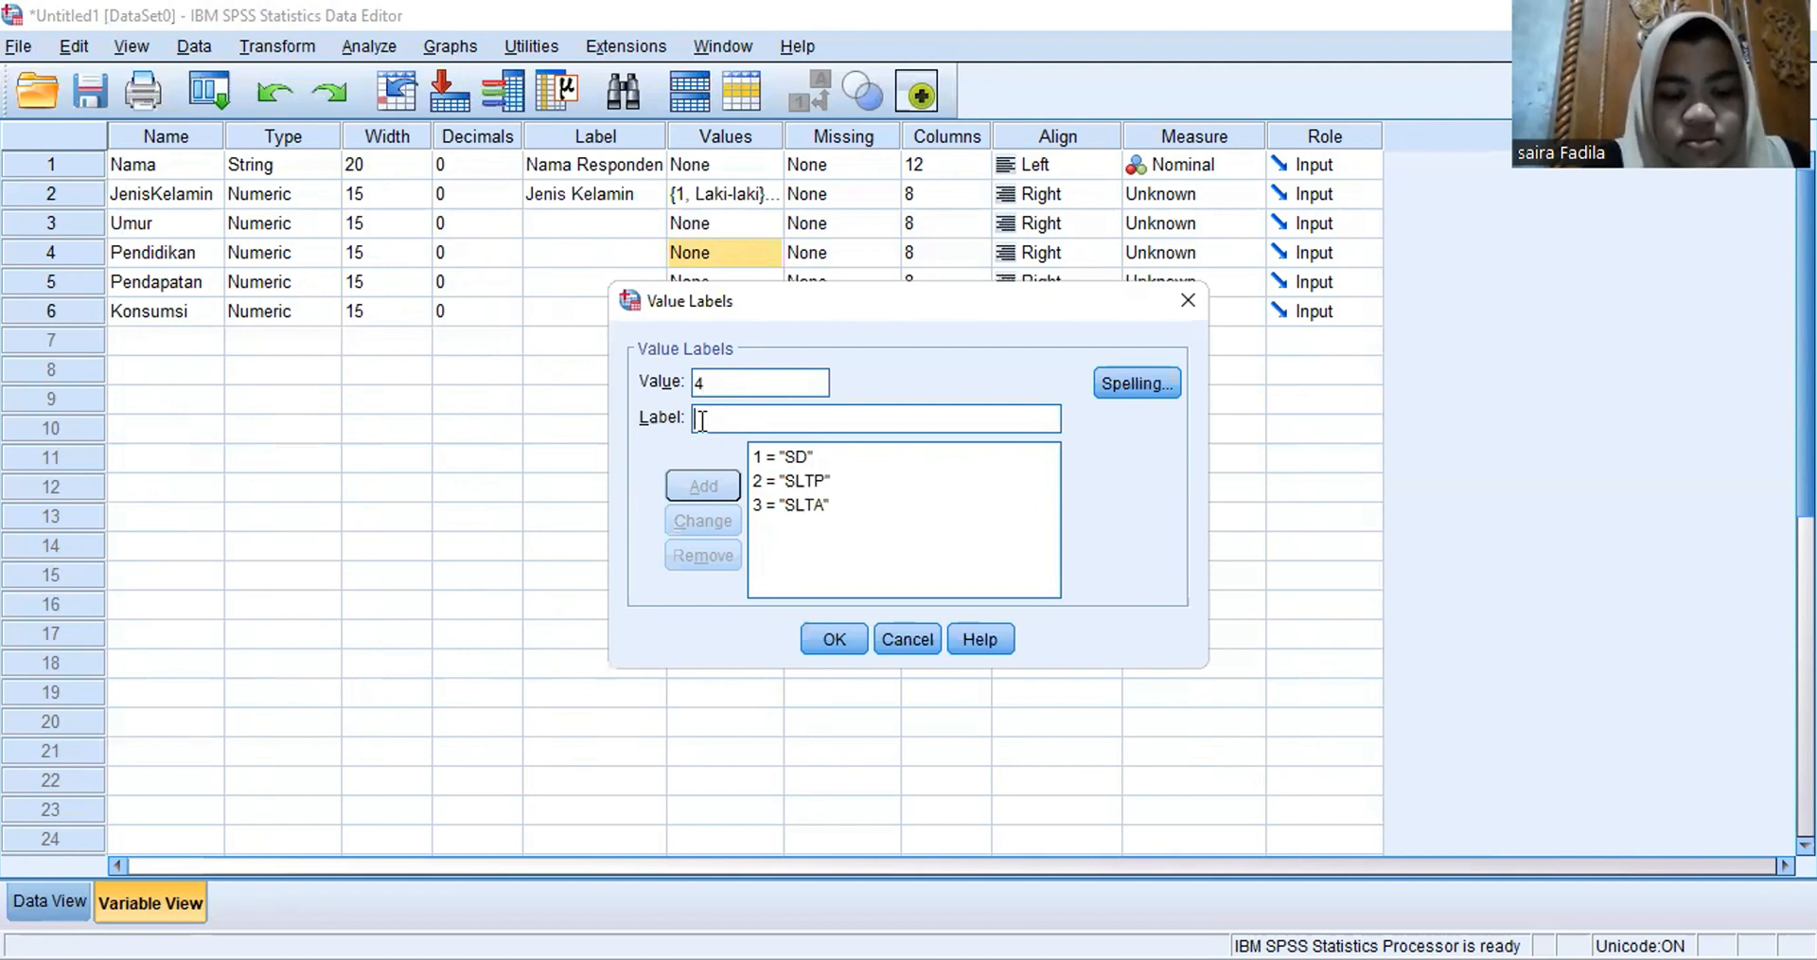
click(700, 419)
text(D3)
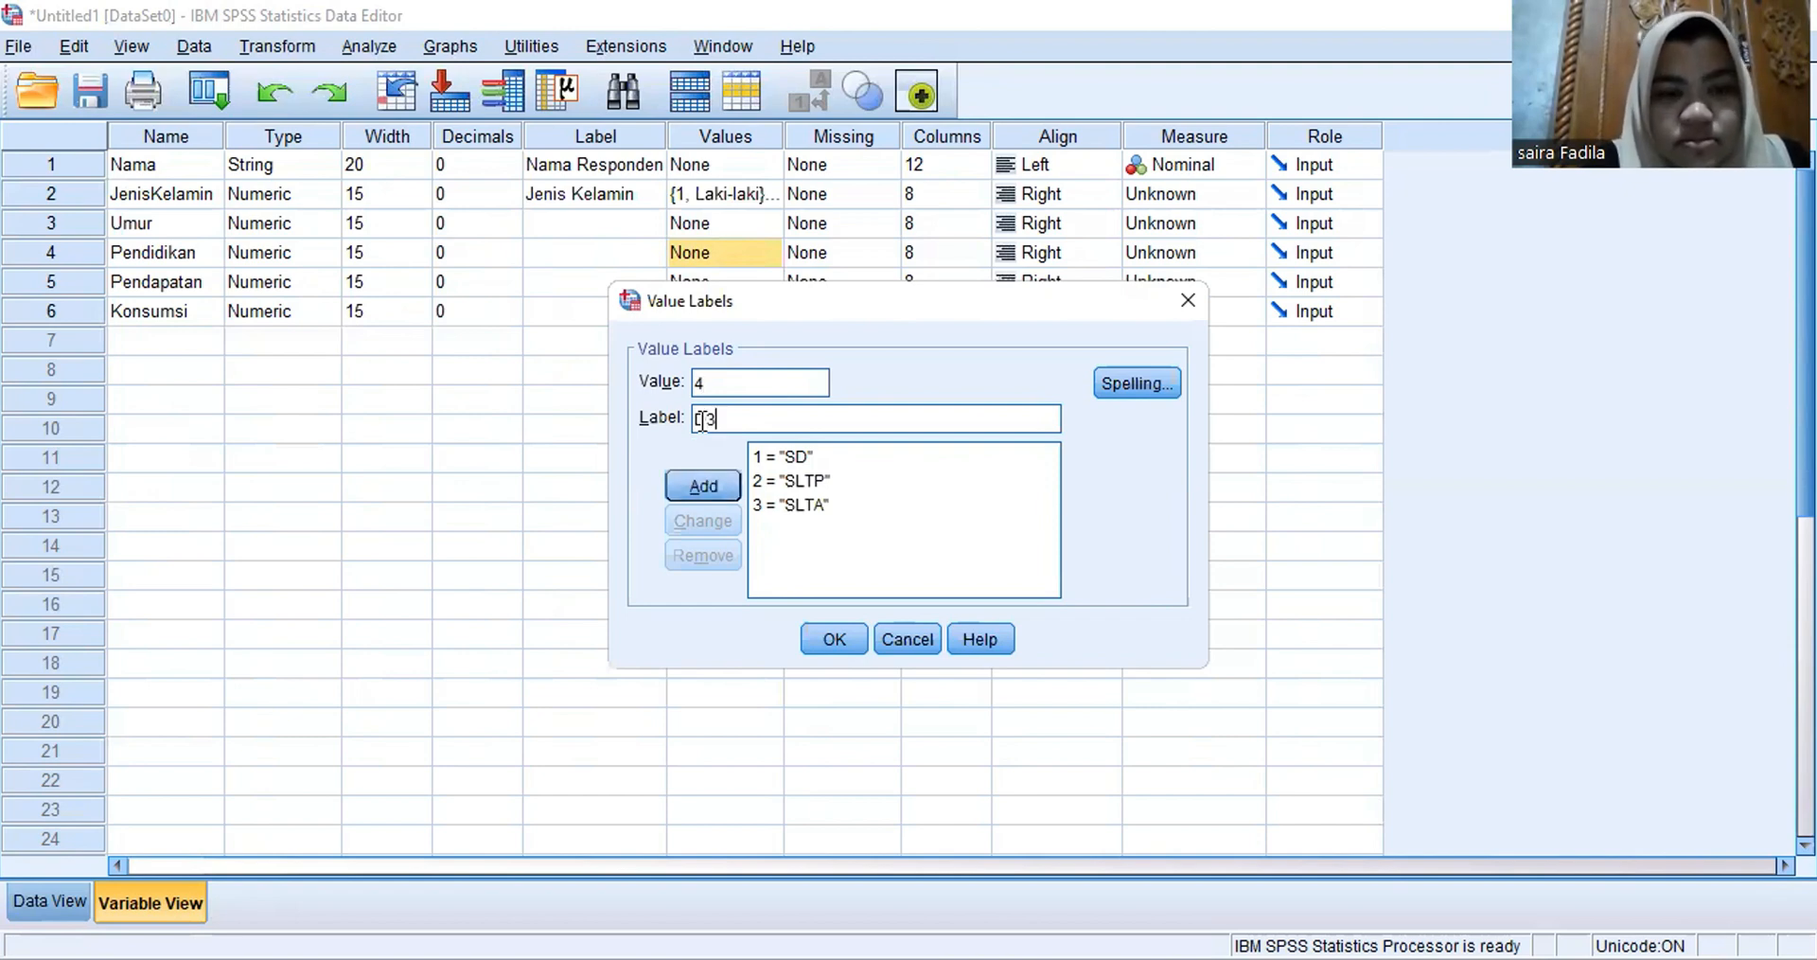
click(701, 486)
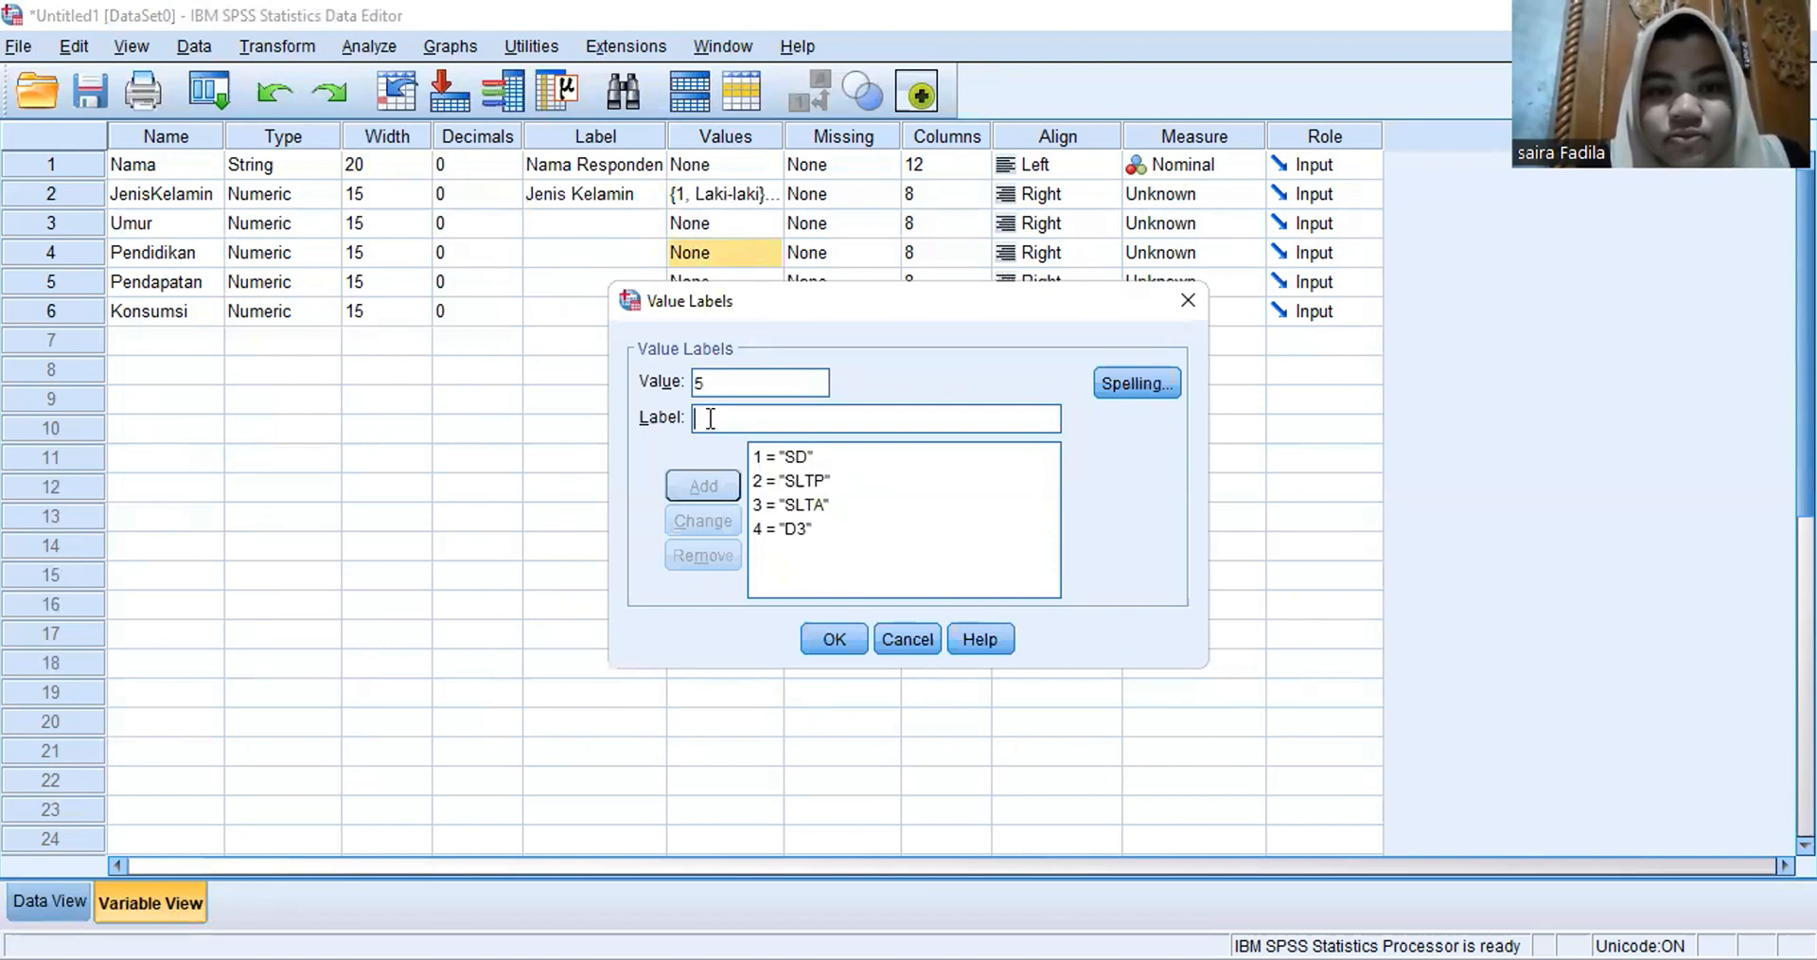
Step: Add value 5 with the label "S1" to the Pendidikan variable and accept its value labels
click(710, 418)
text(S1)
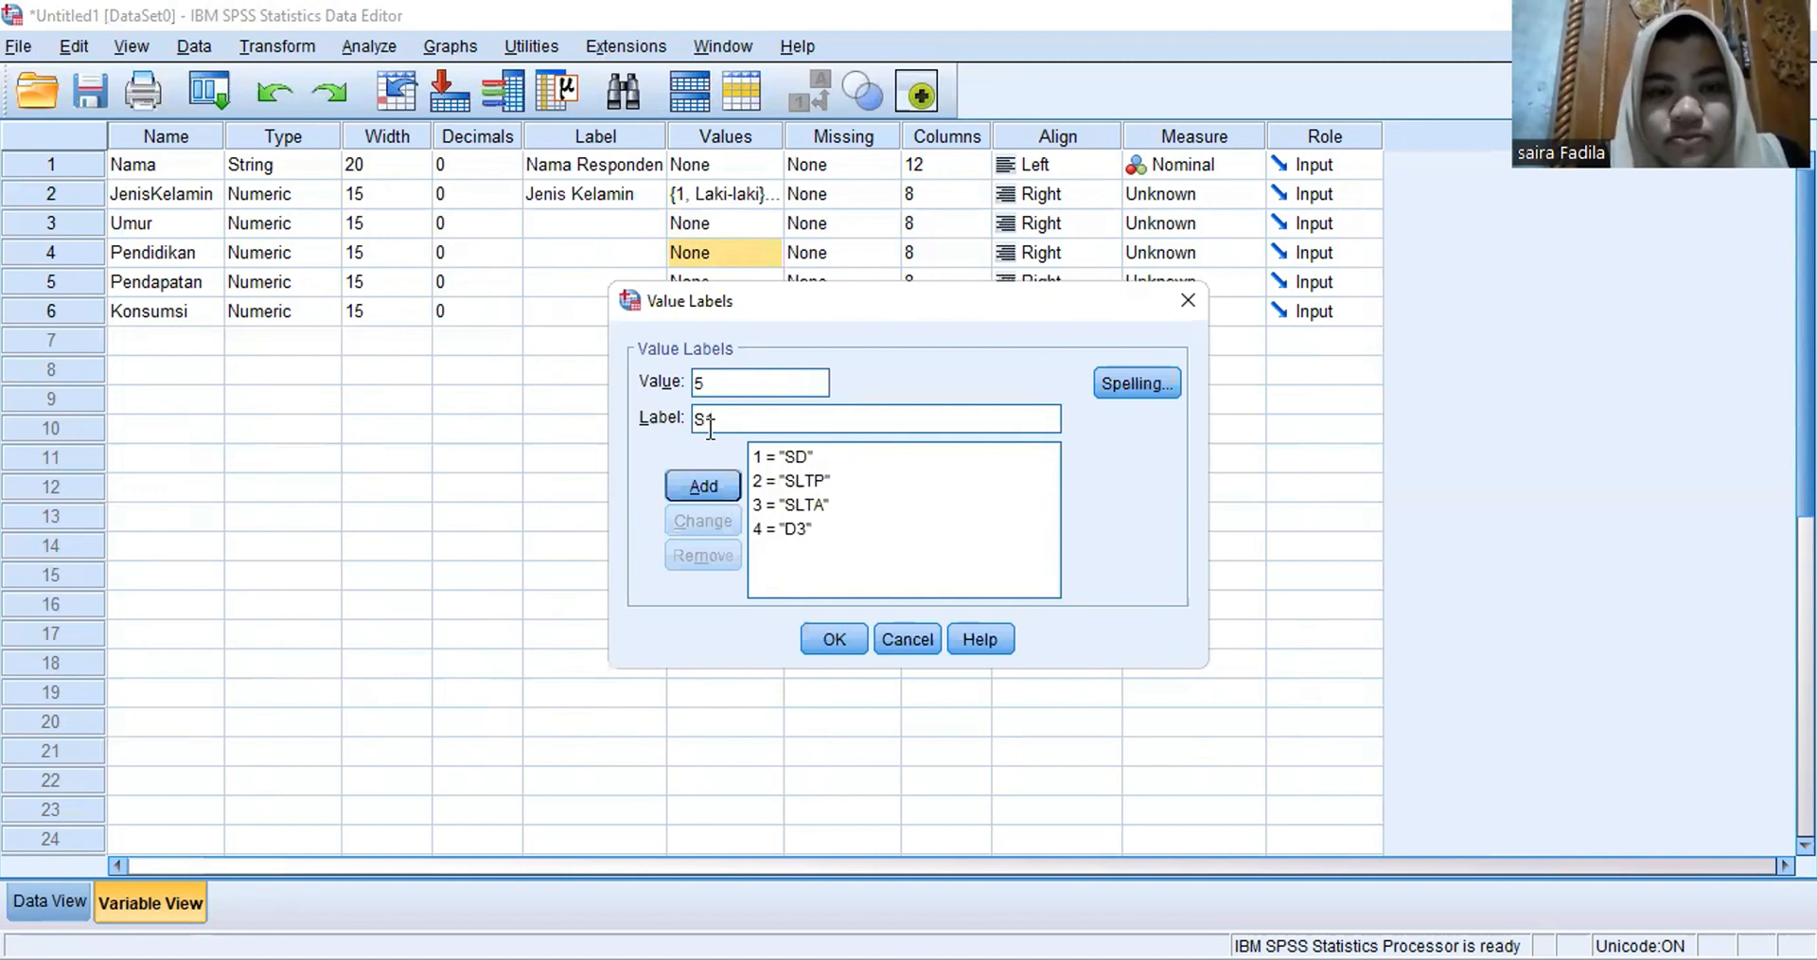
click(702, 484)
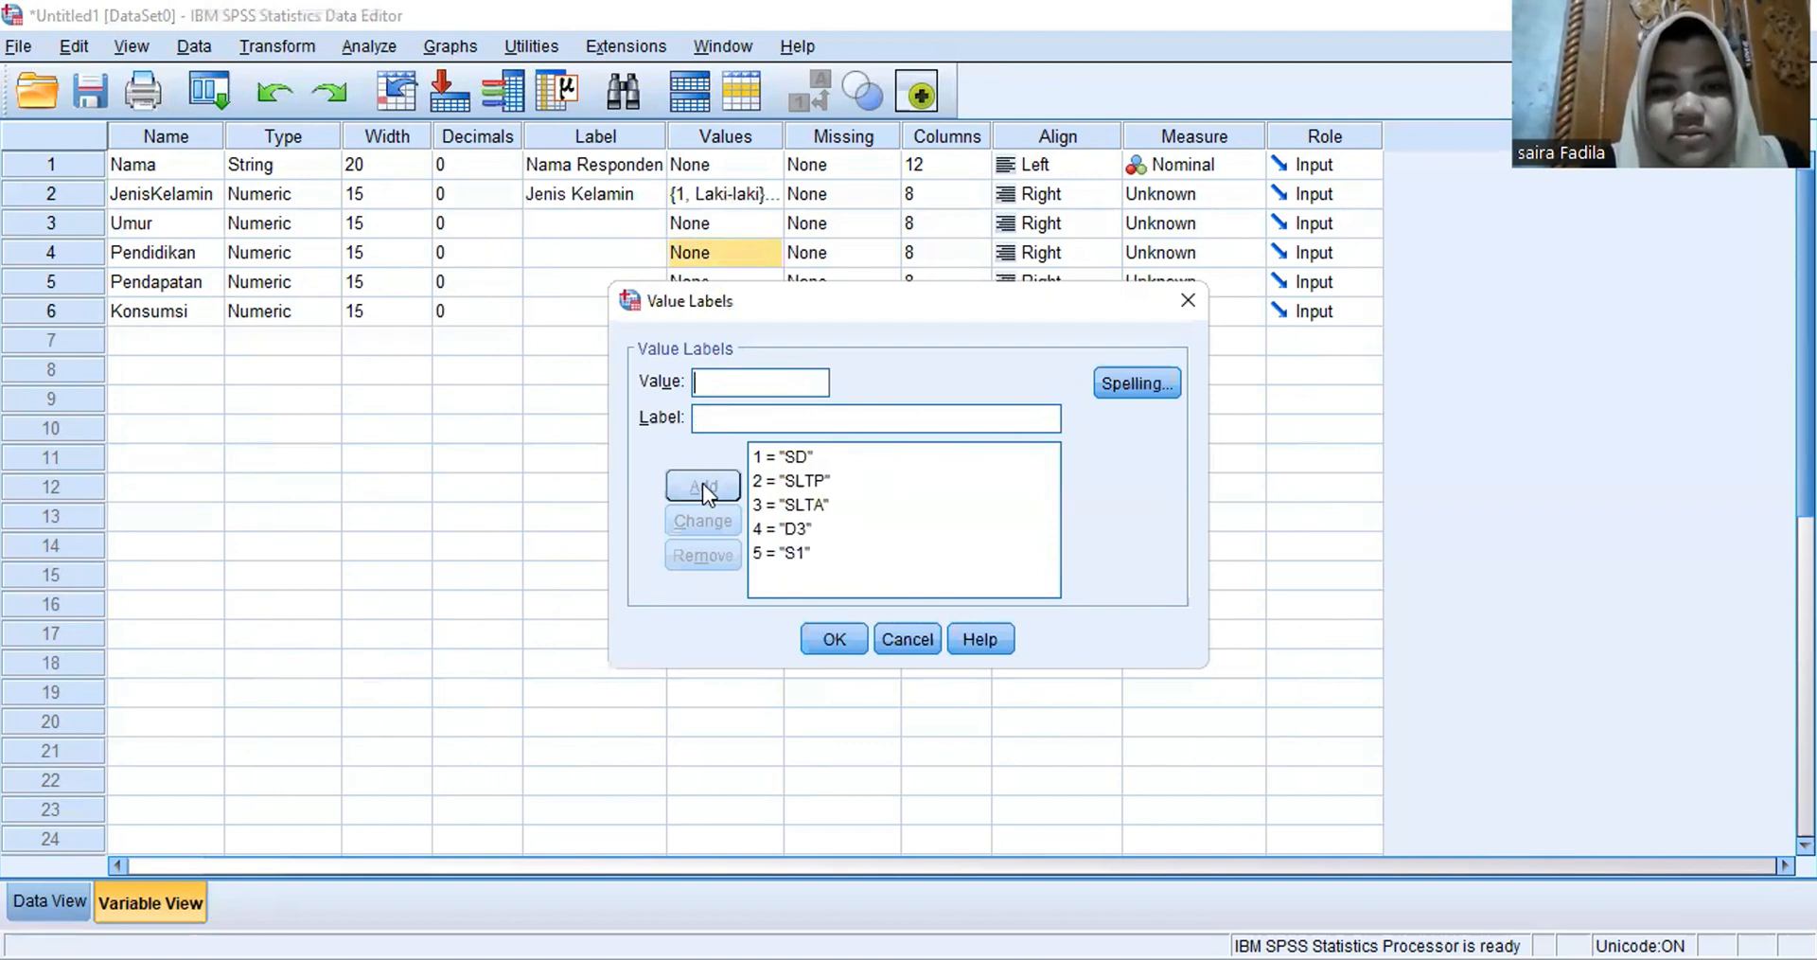
click(842, 634)
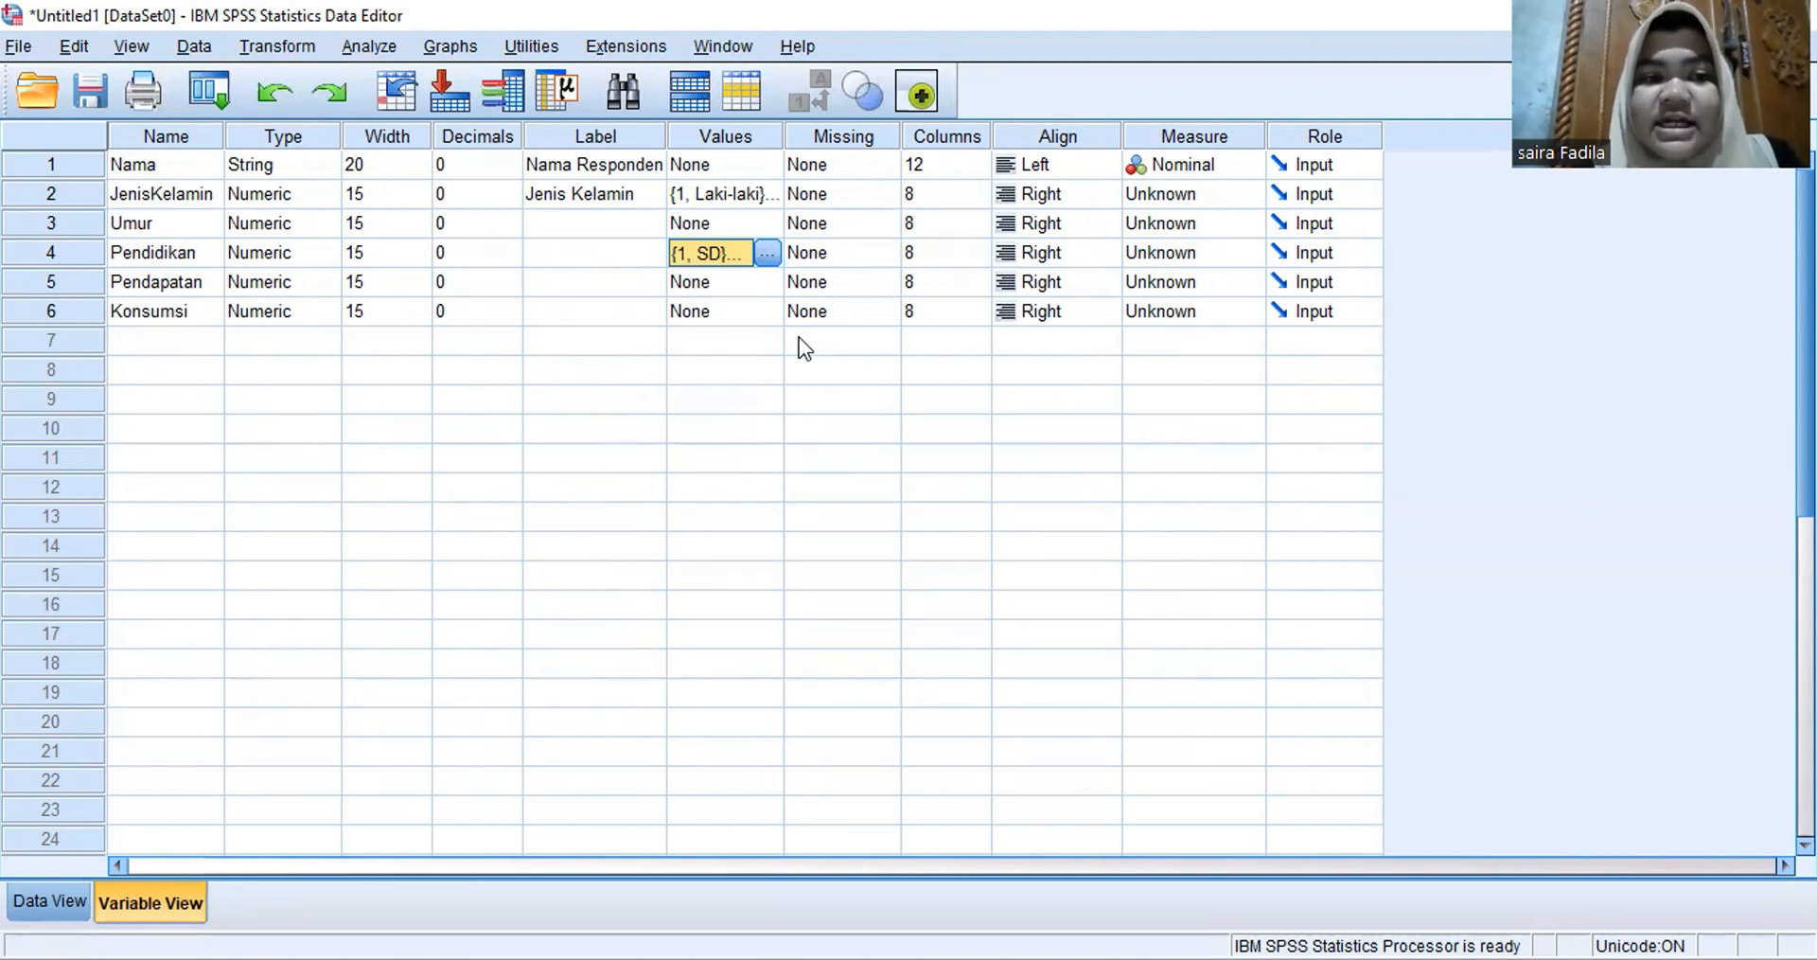
Step: Define 9999 as a discrete missing value for the Pendapatan variable
click(854, 280)
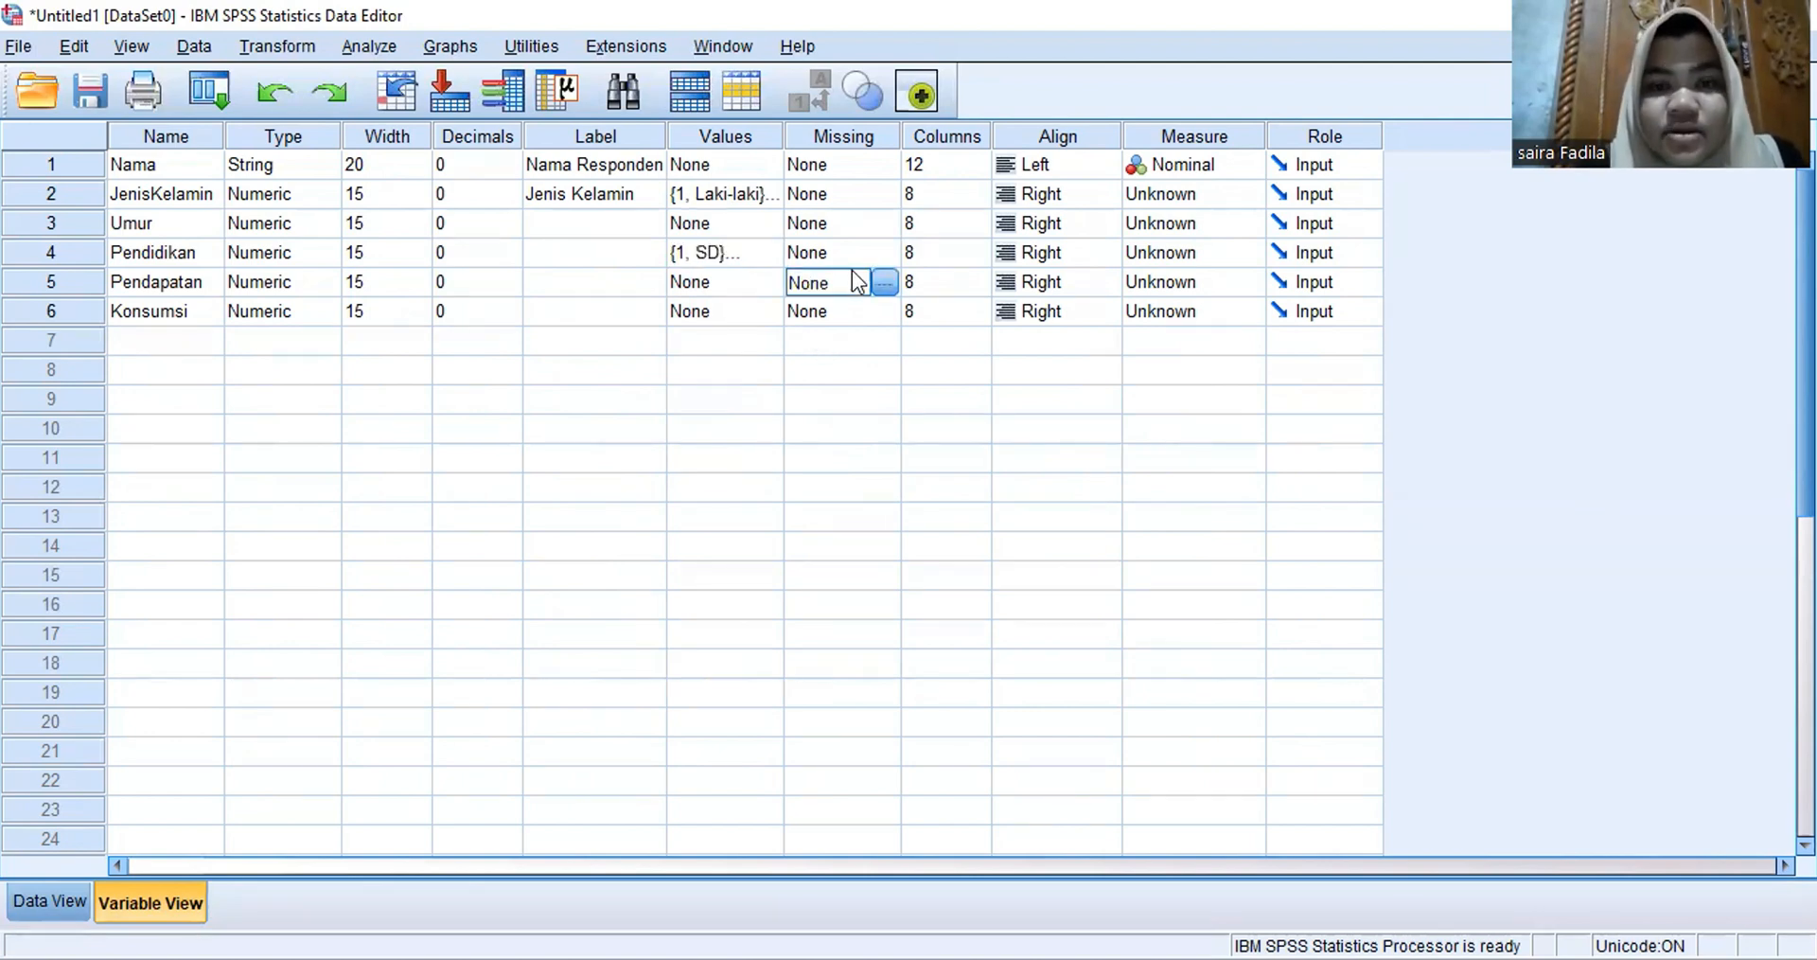
click(893, 281)
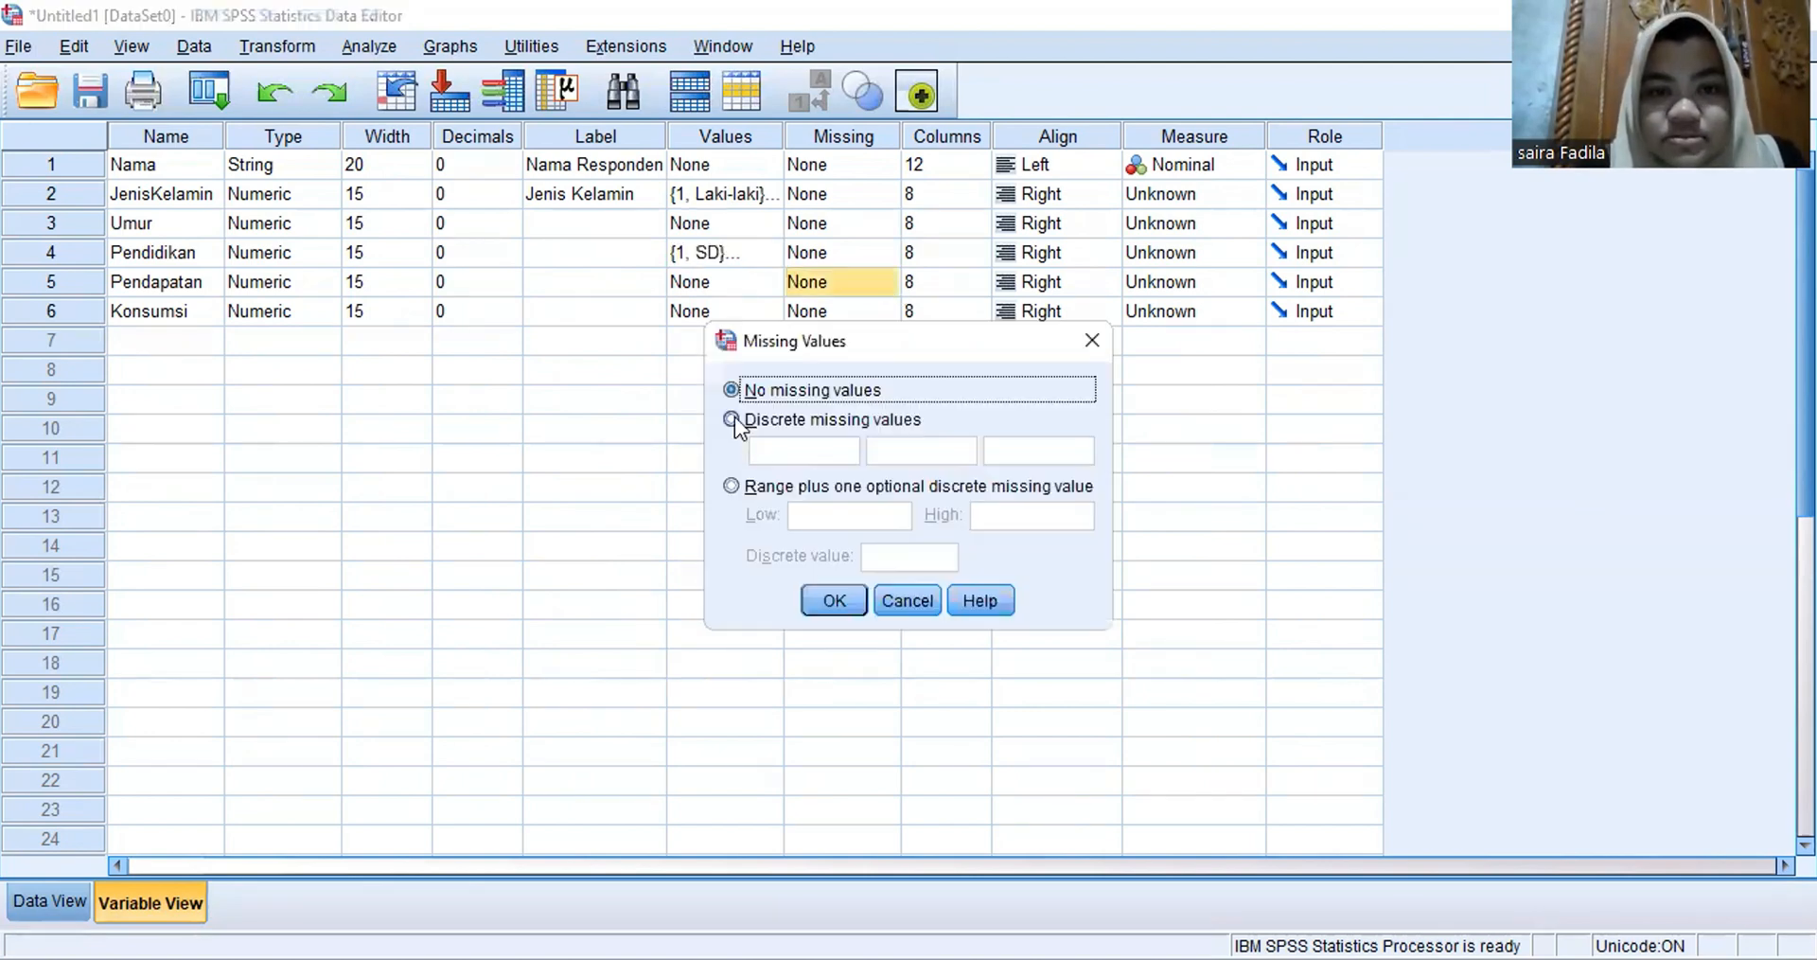
click(731, 420)
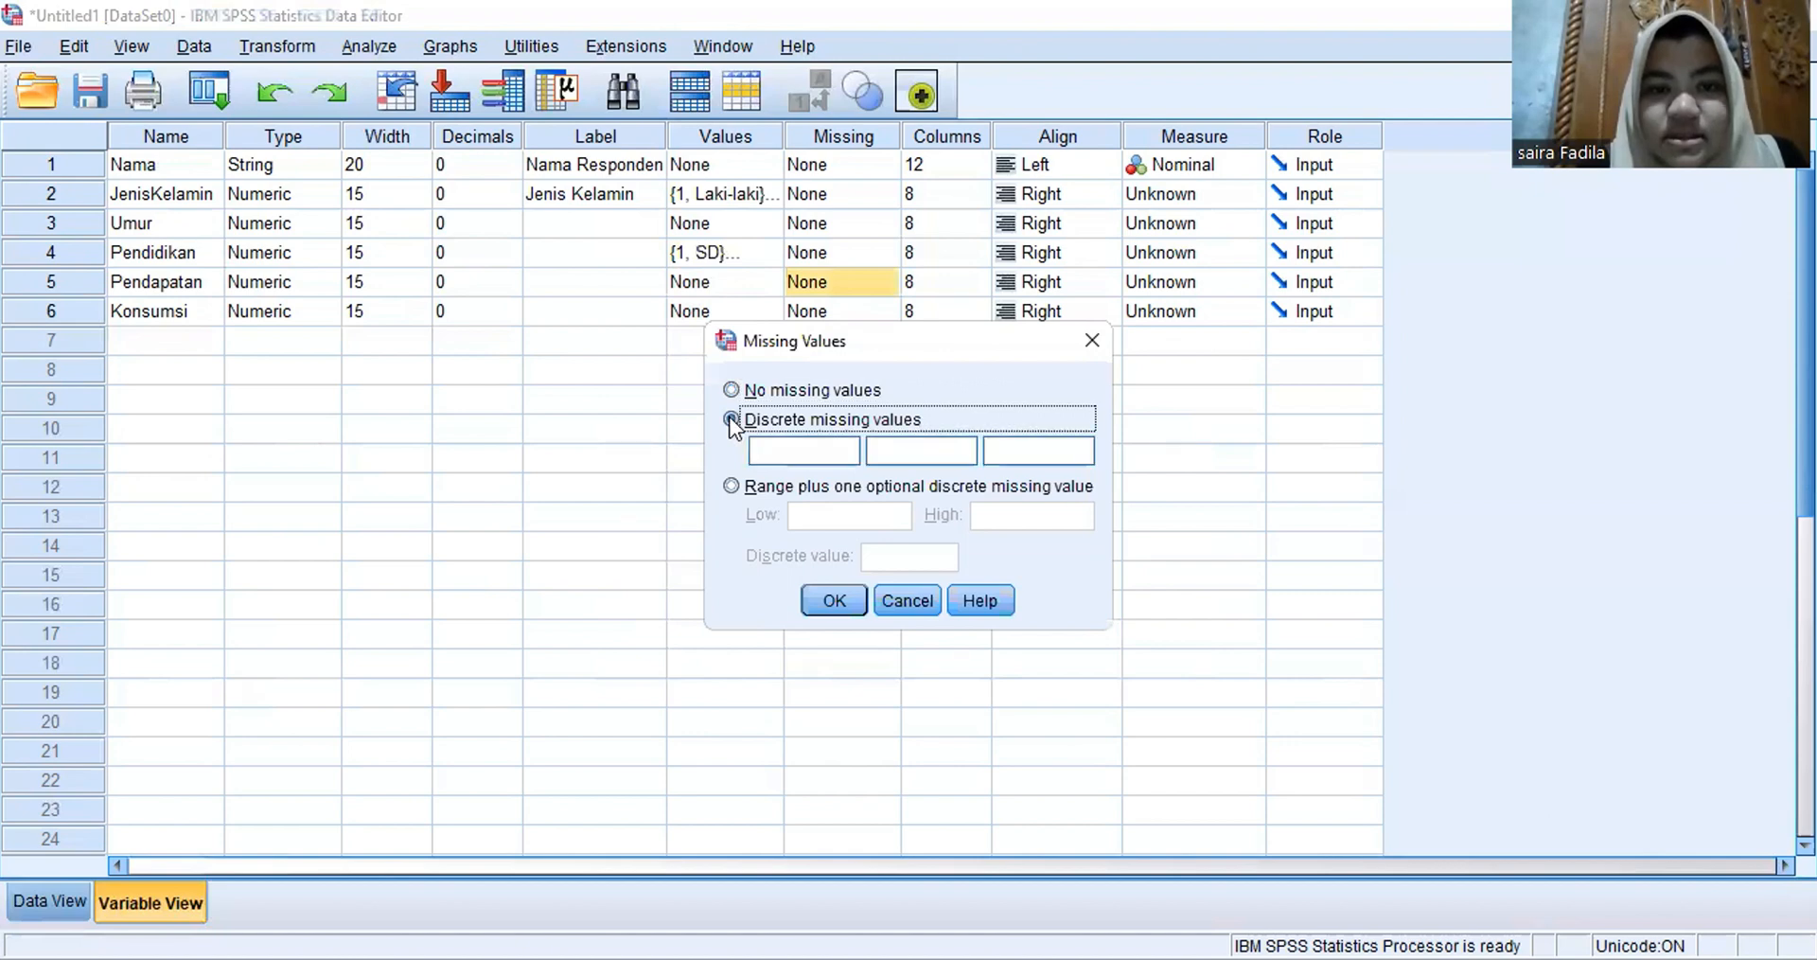
click(807, 450)
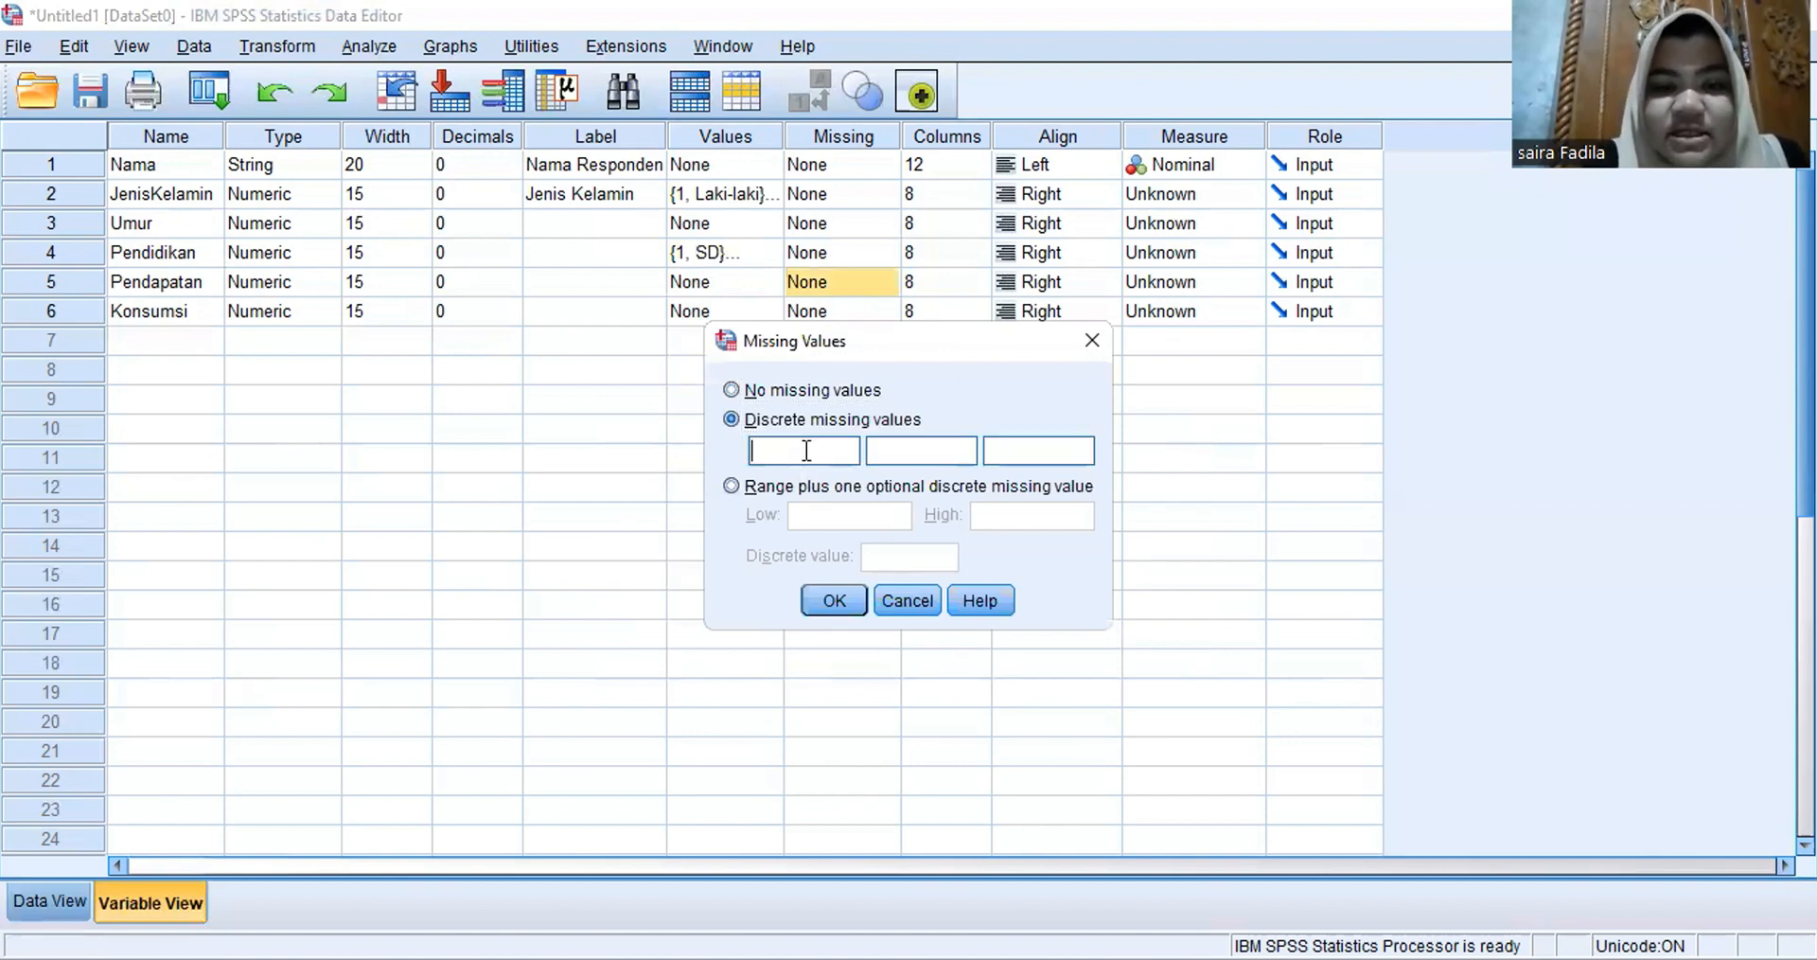
text(9999)
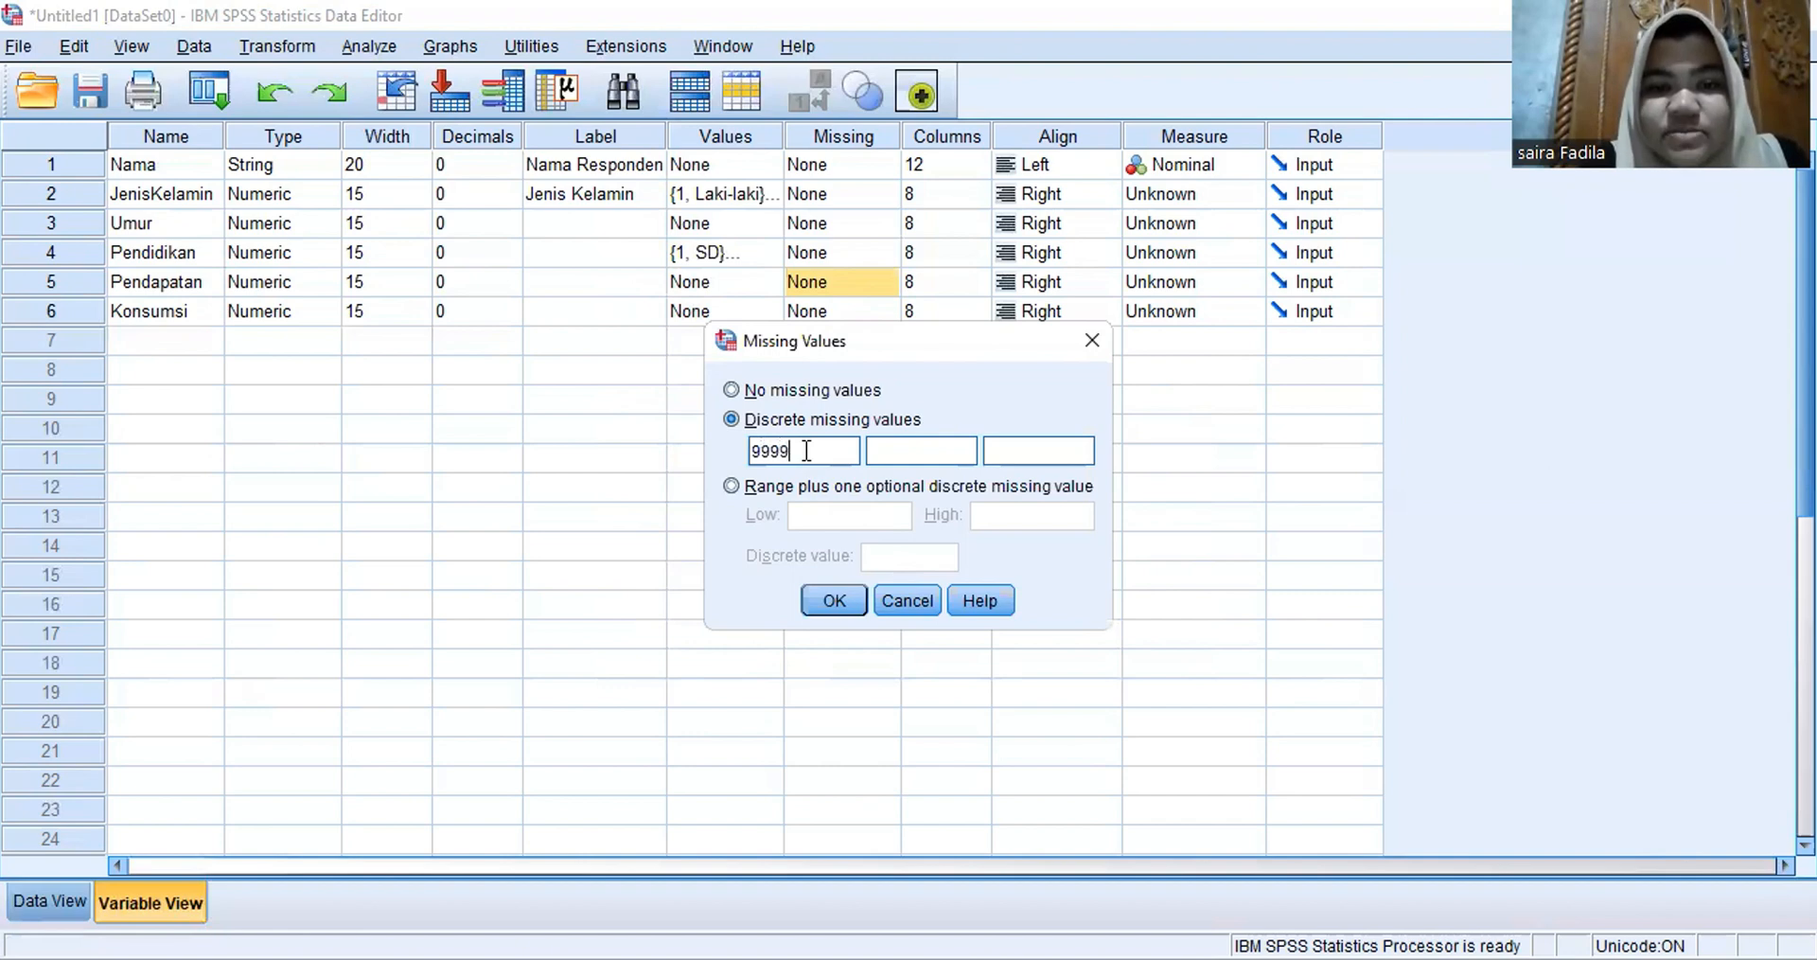
click(844, 598)
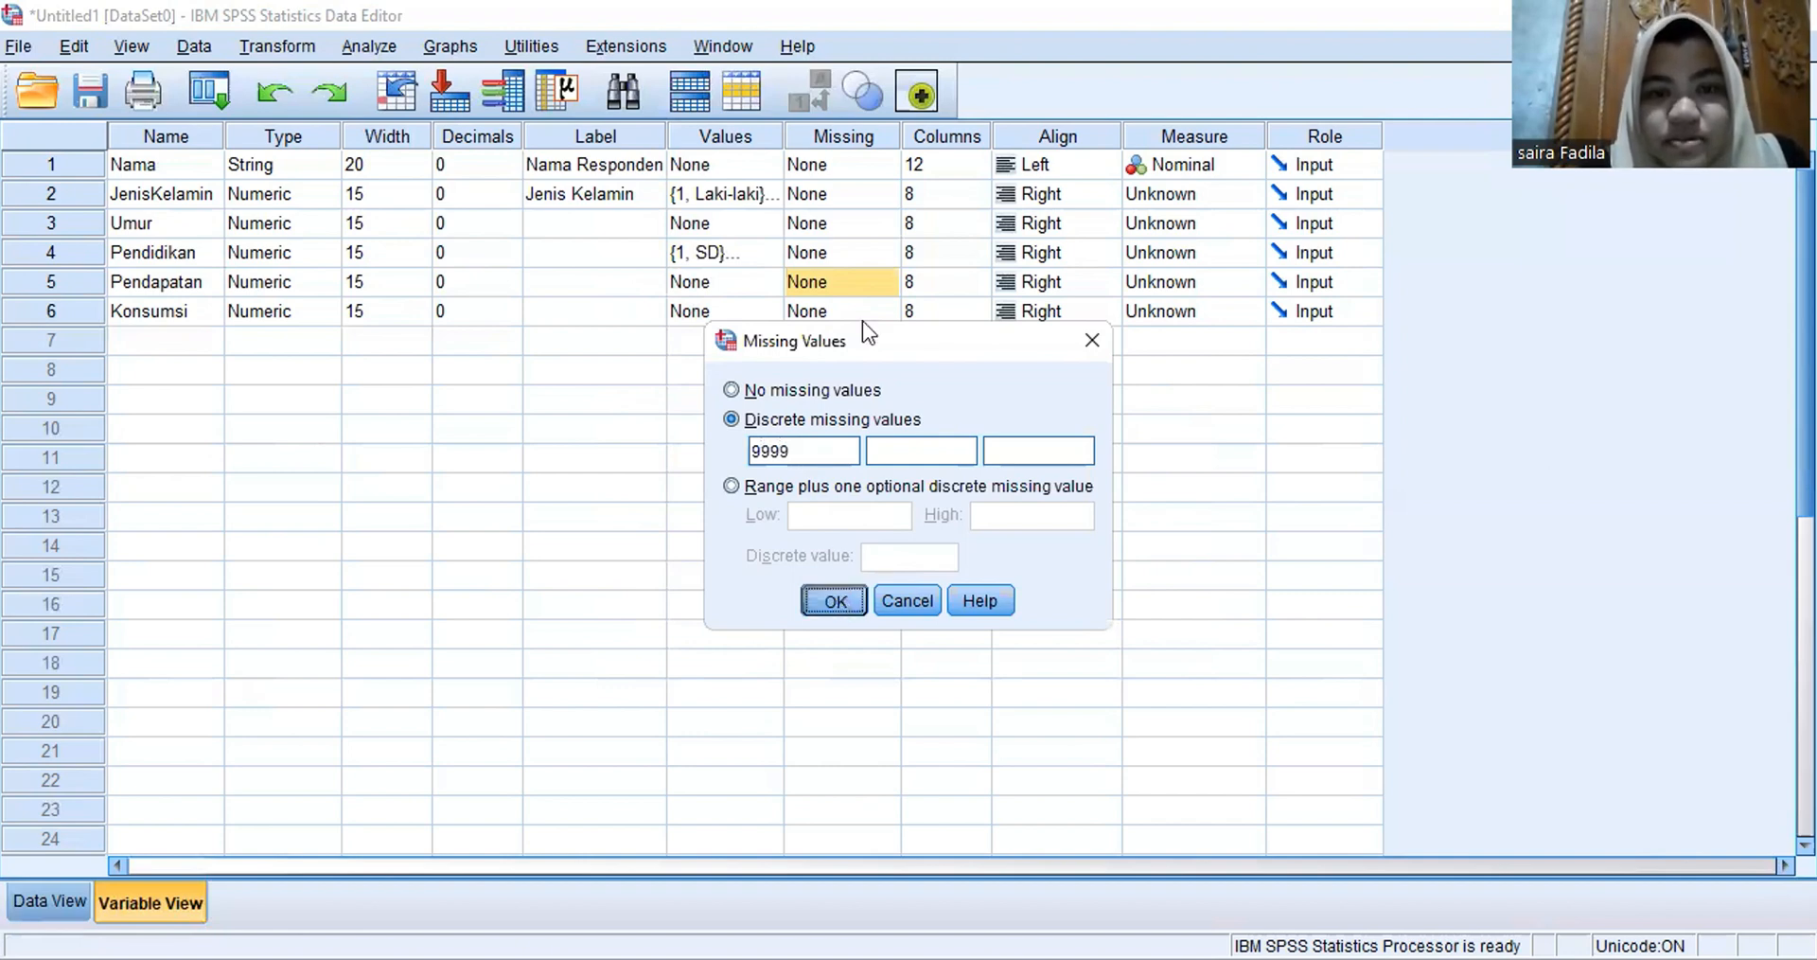
Step: Define 9999 as a discrete missing value for the Konsumsi variable
click(862, 315)
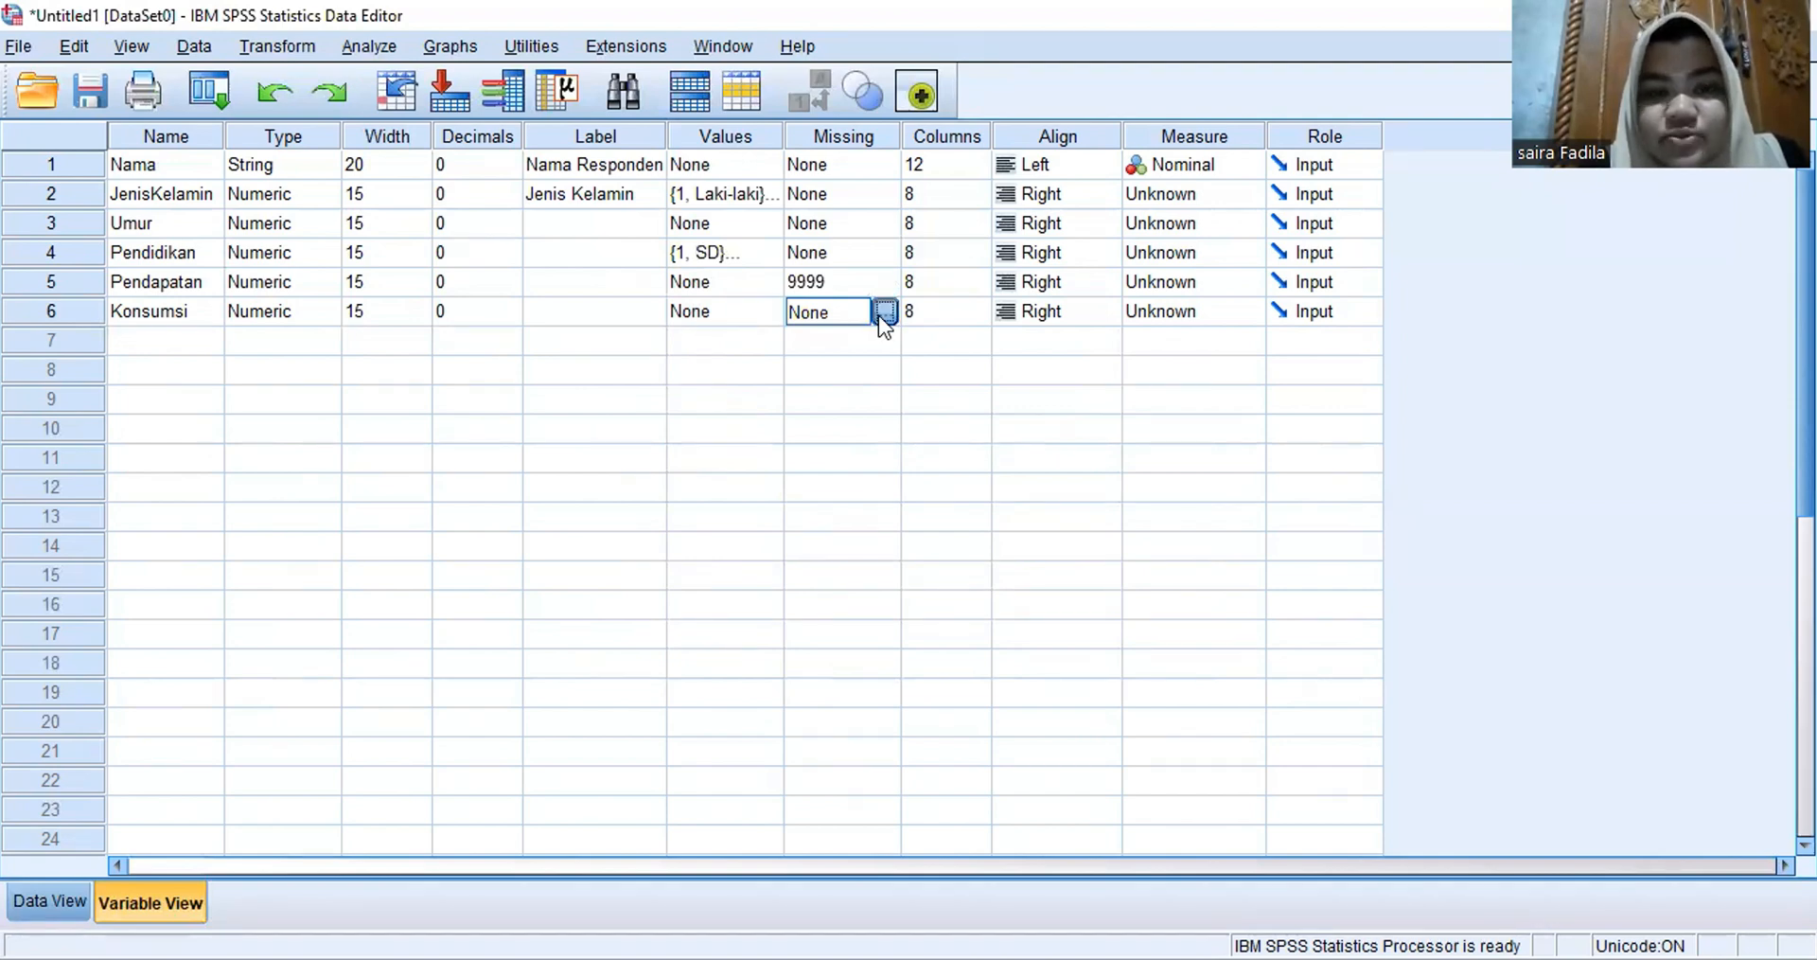
click(880, 315)
click(732, 420)
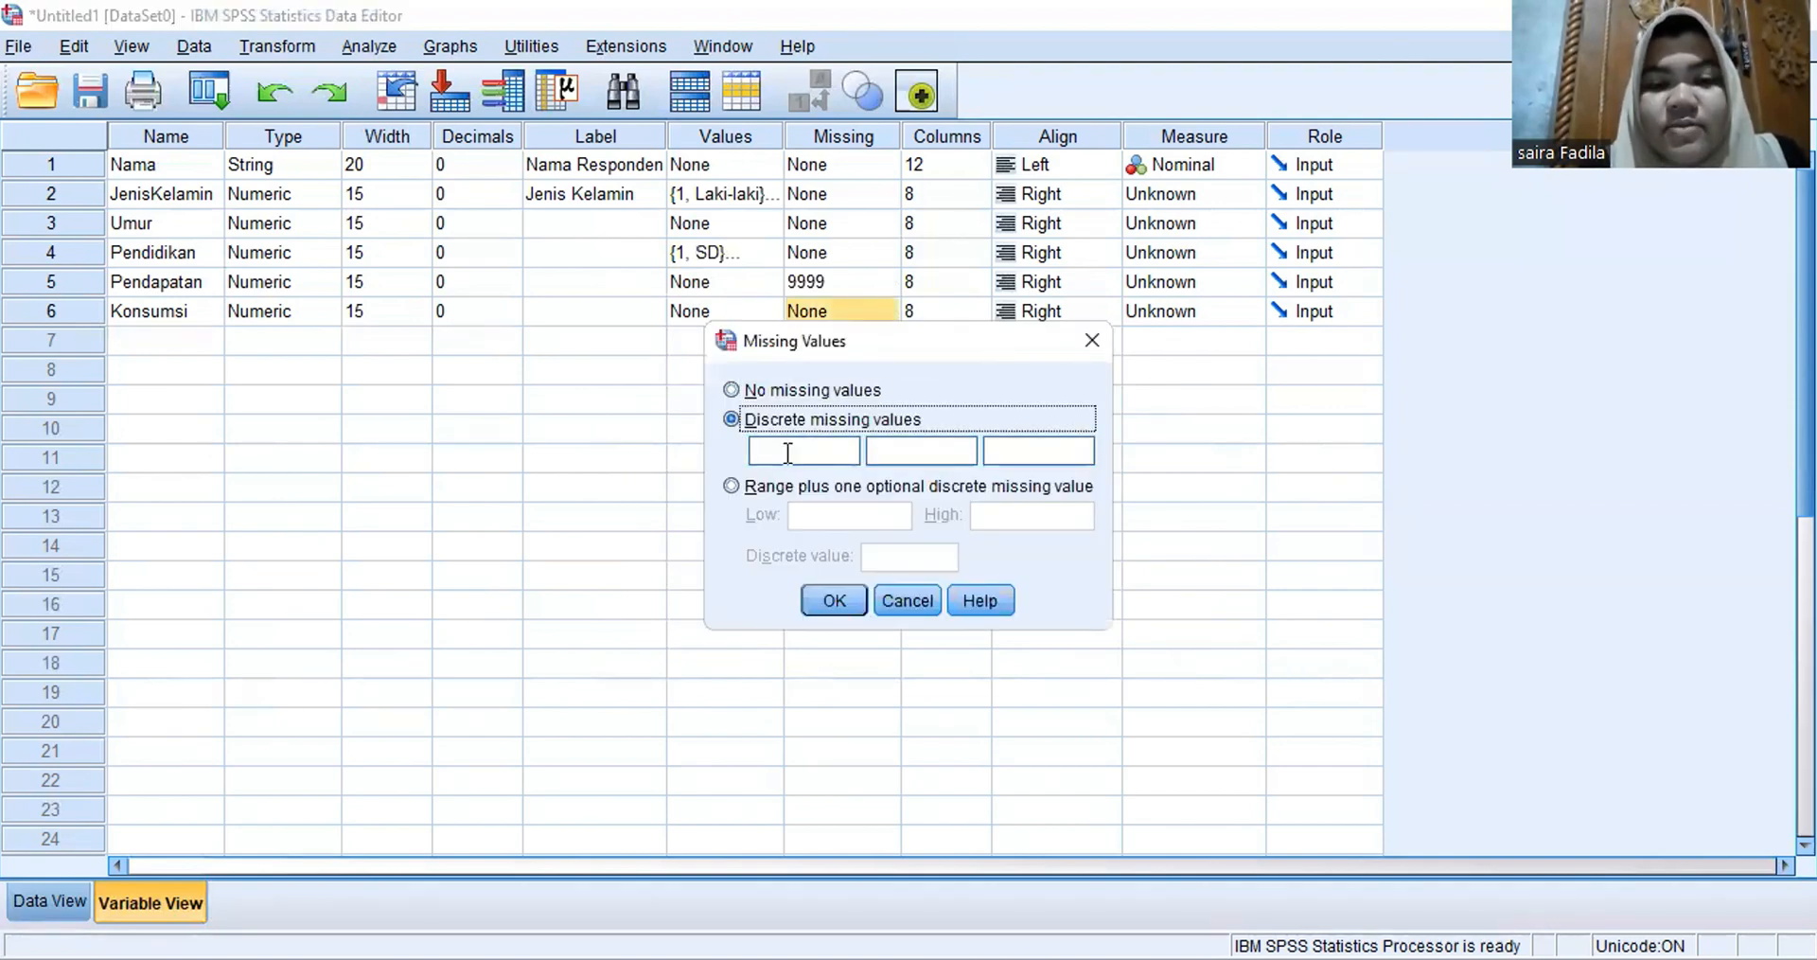
click(780, 449)
text(9999)
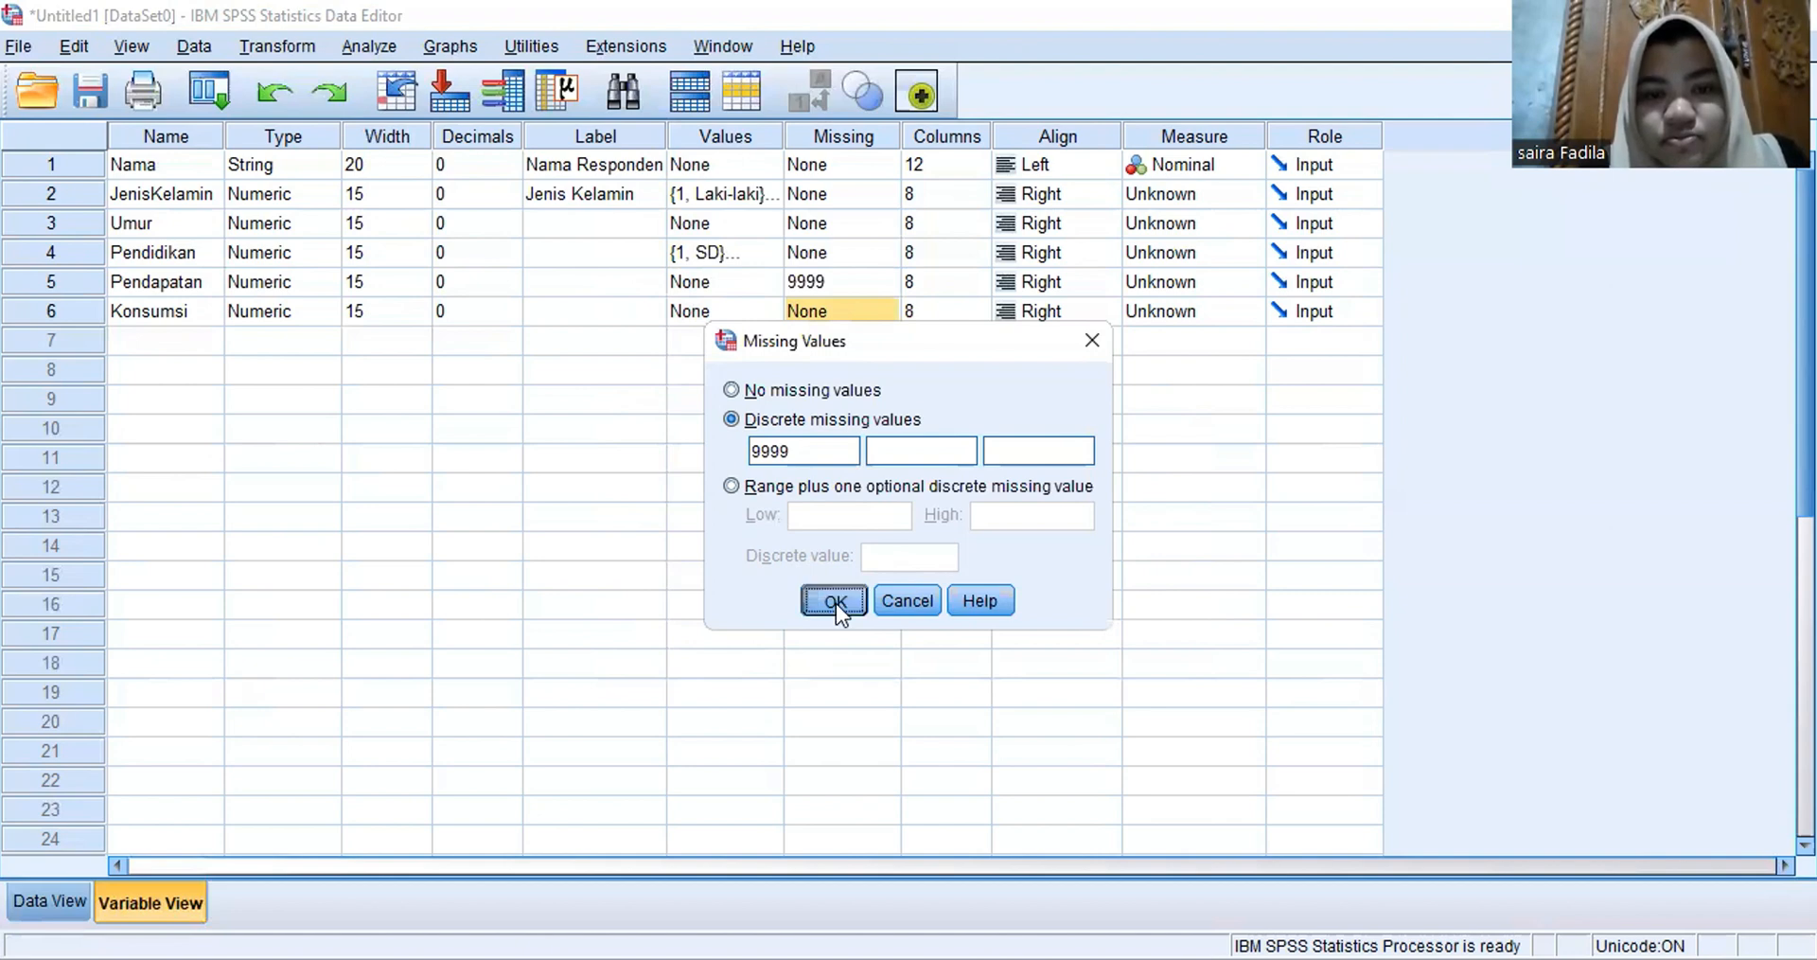
click(835, 601)
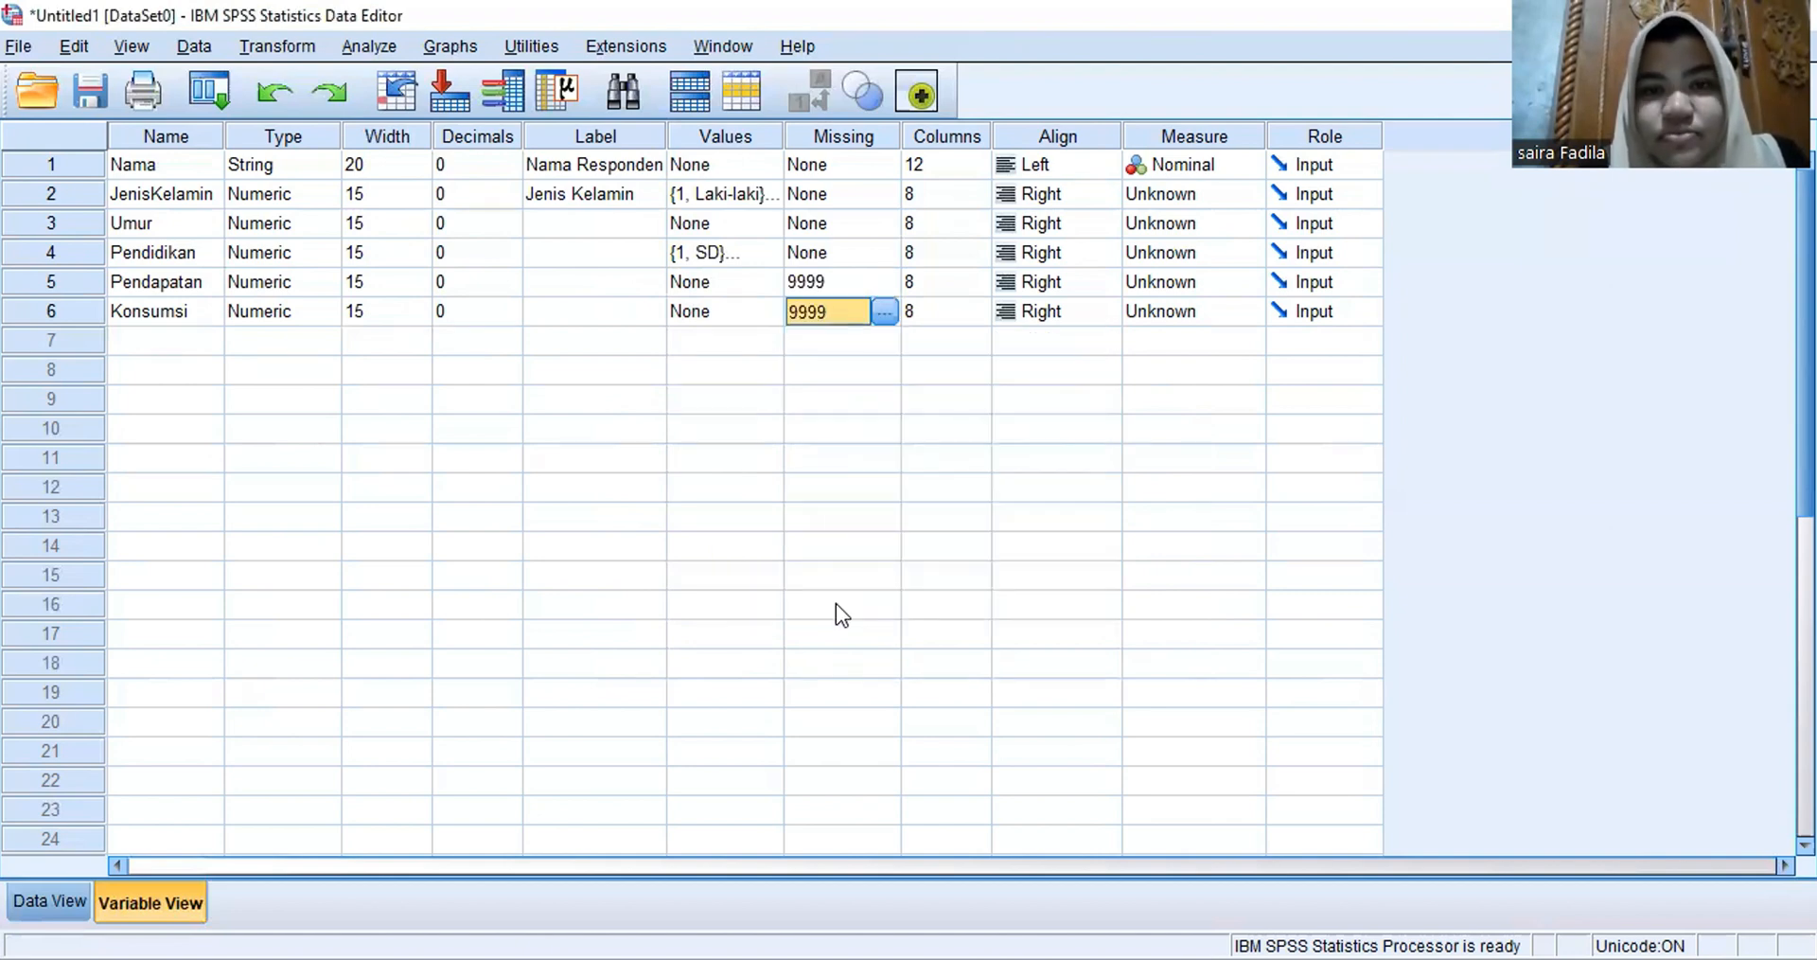
Step: Set the Nama variable's column display width to 15 and its alignment to Center
click(934, 169)
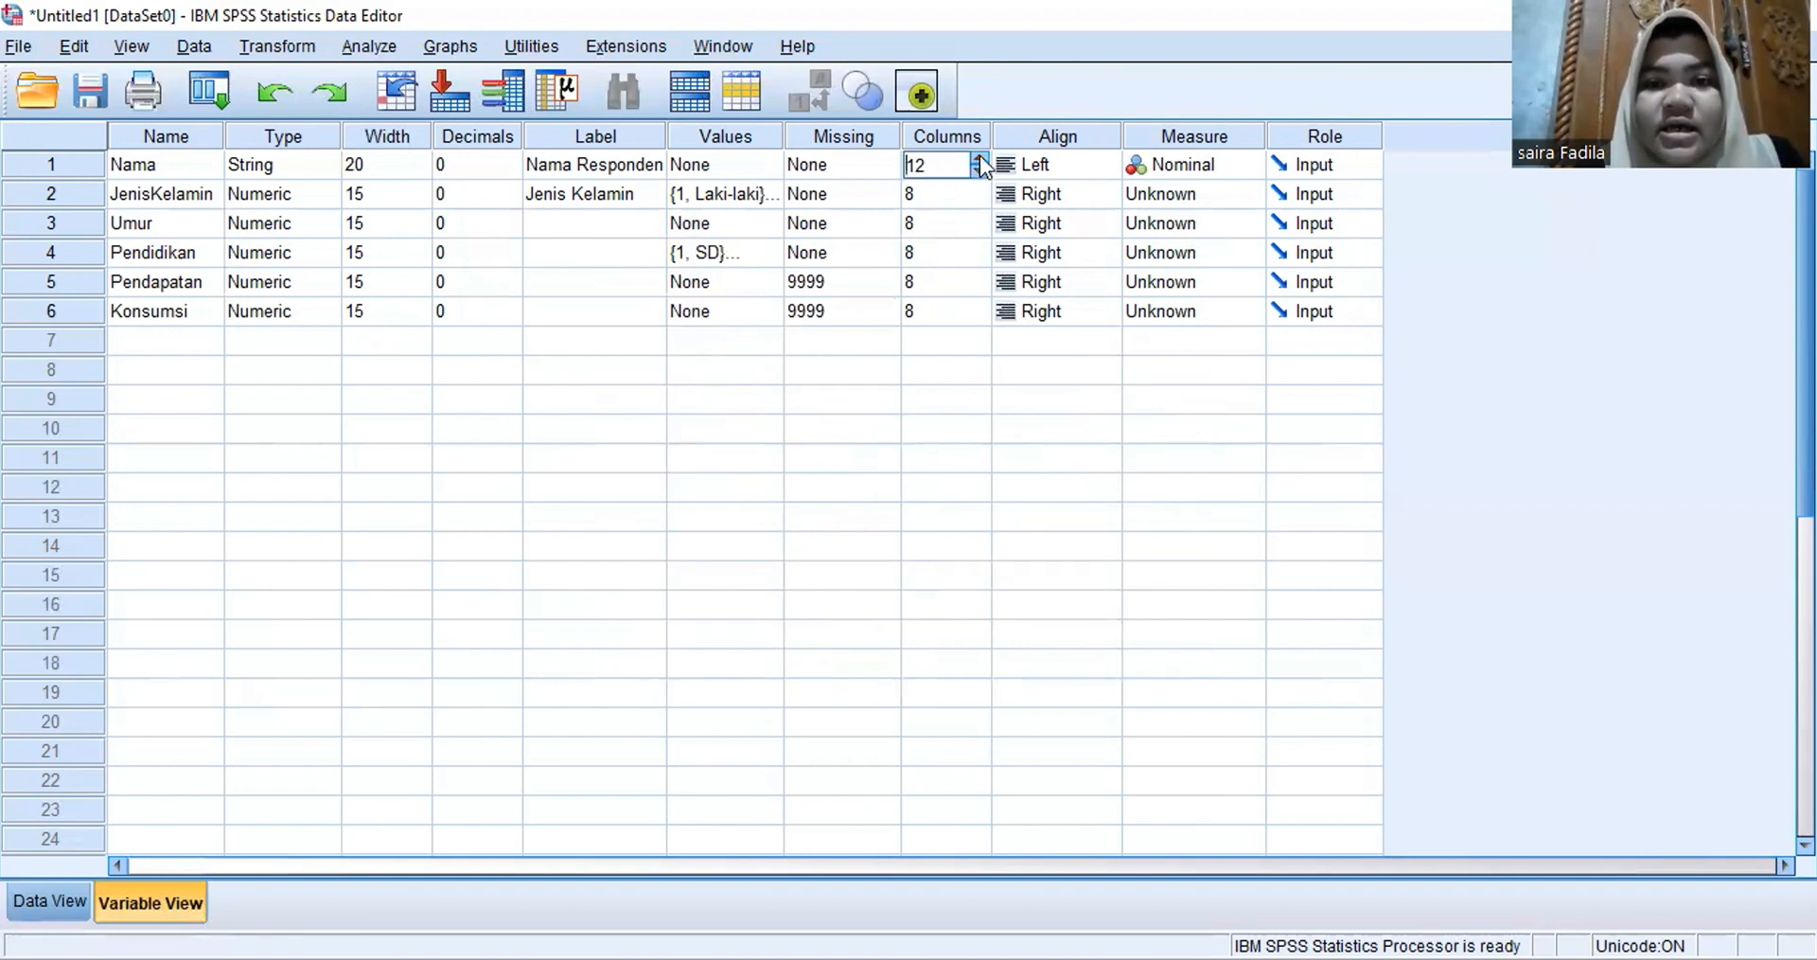
click(980, 159)
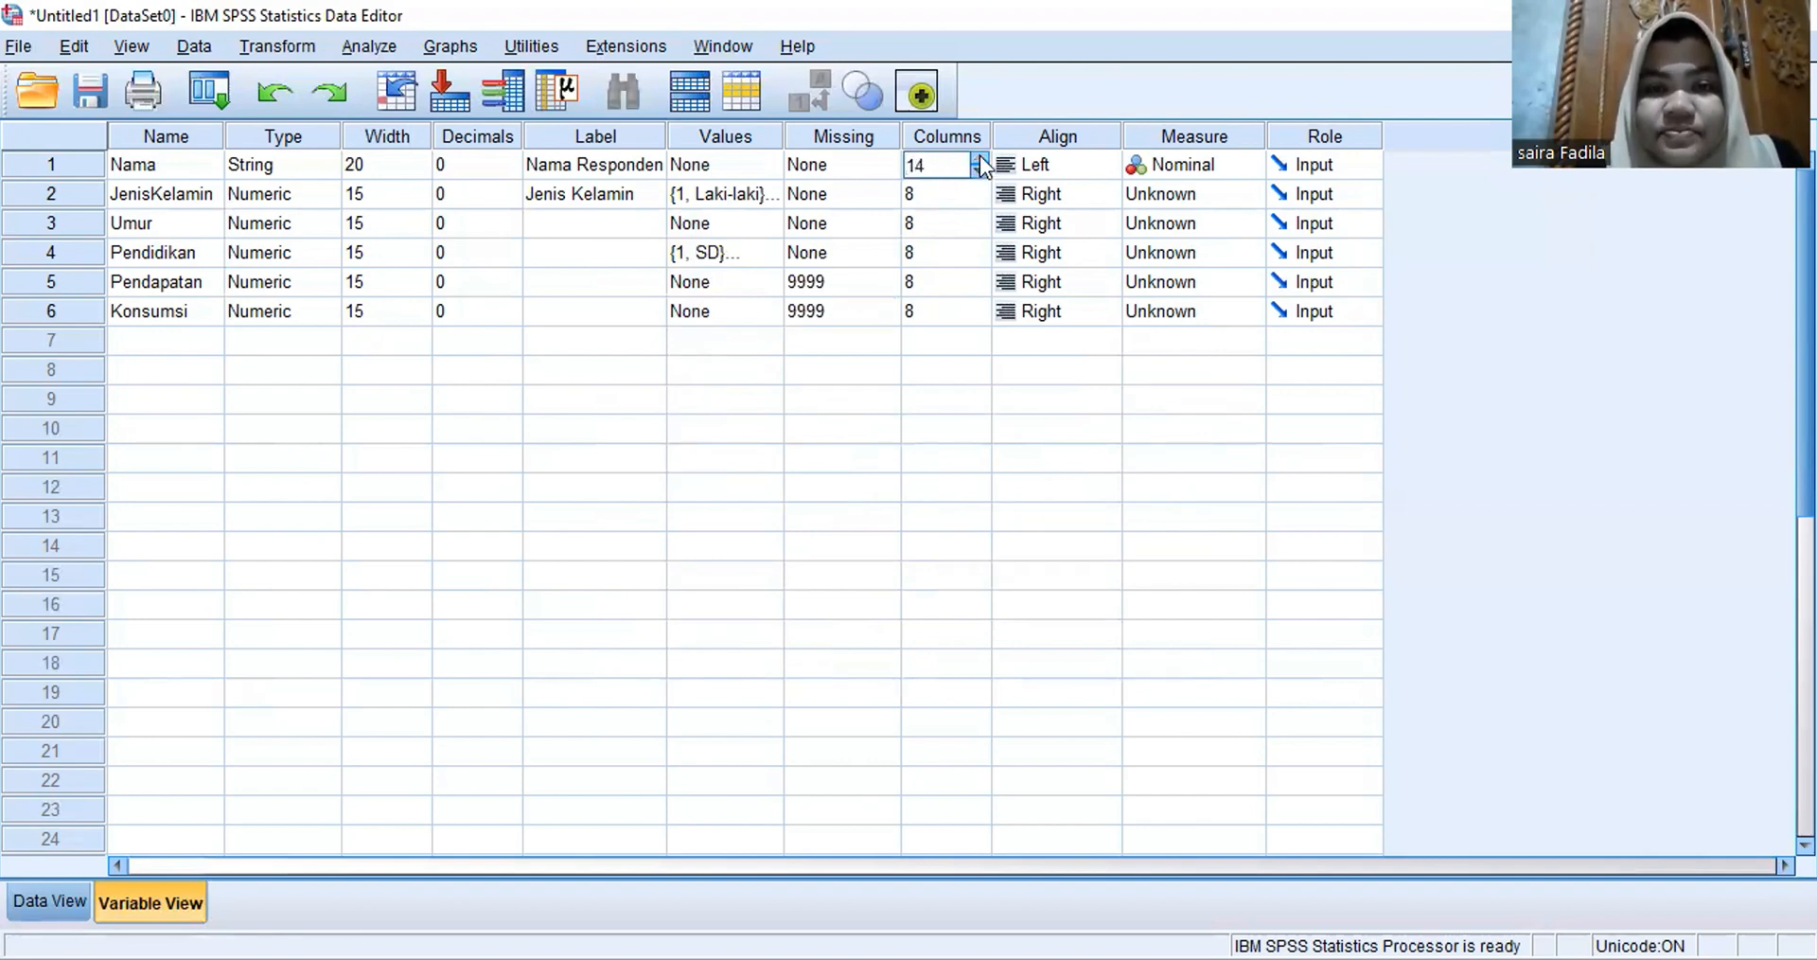
click(979, 159)
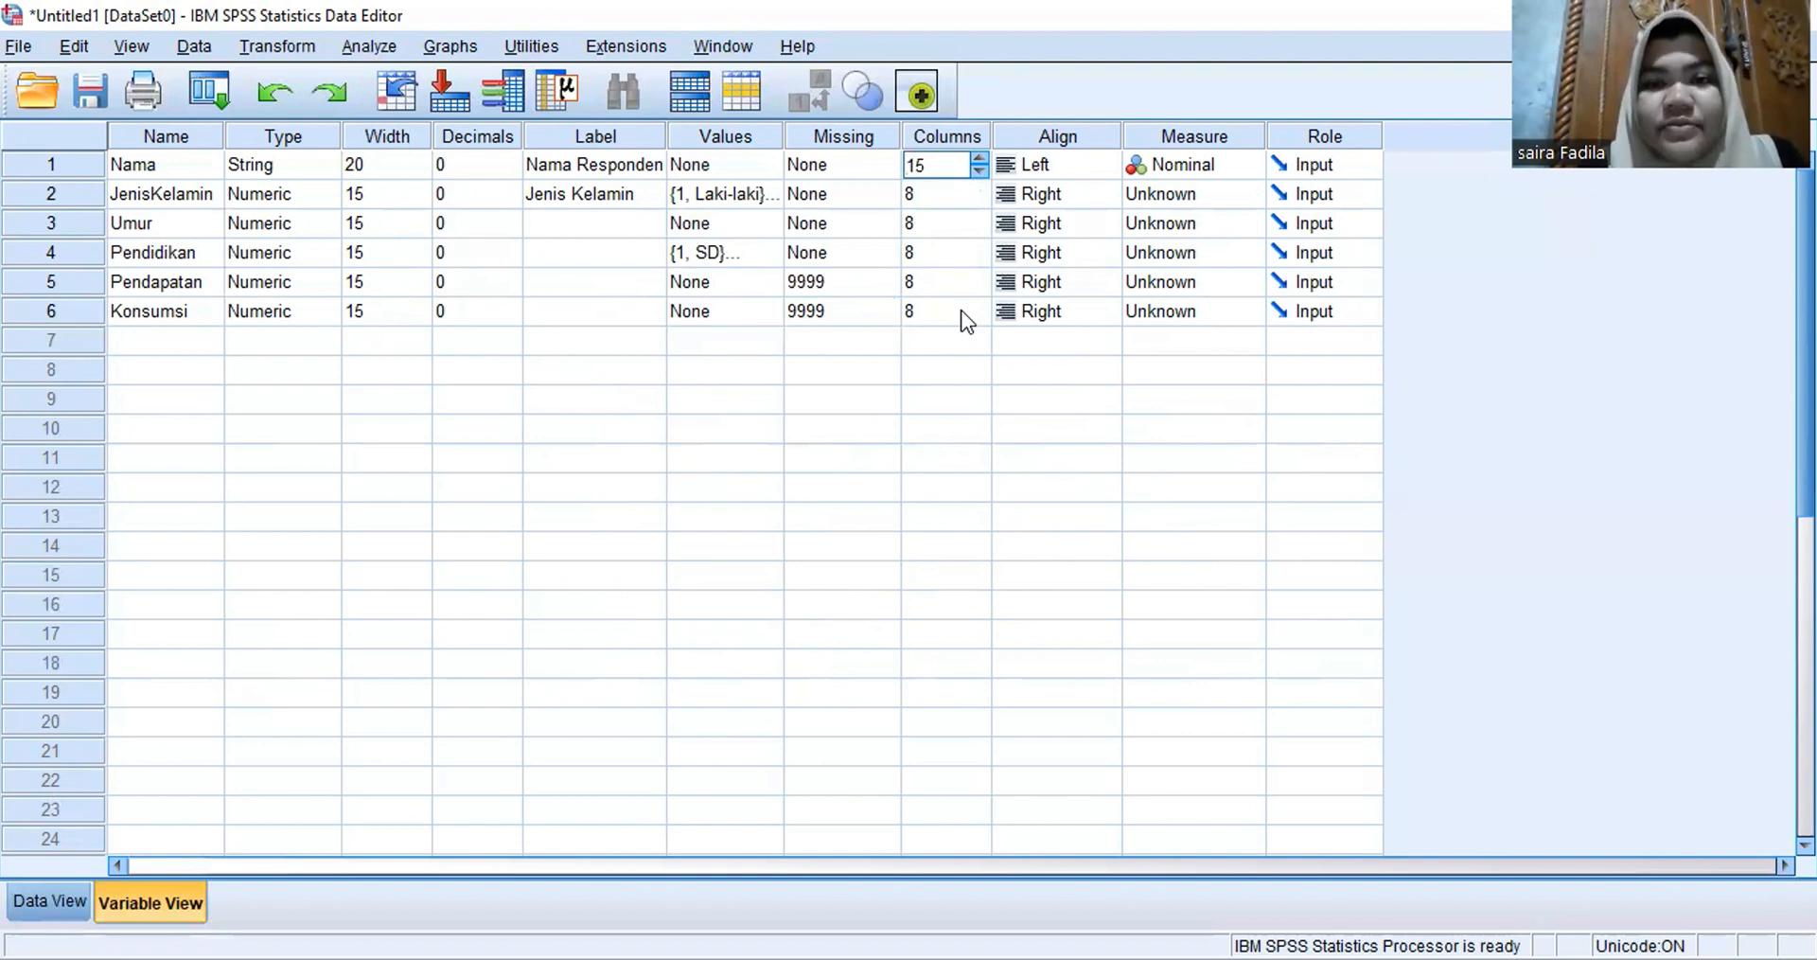
click(1058, 172)
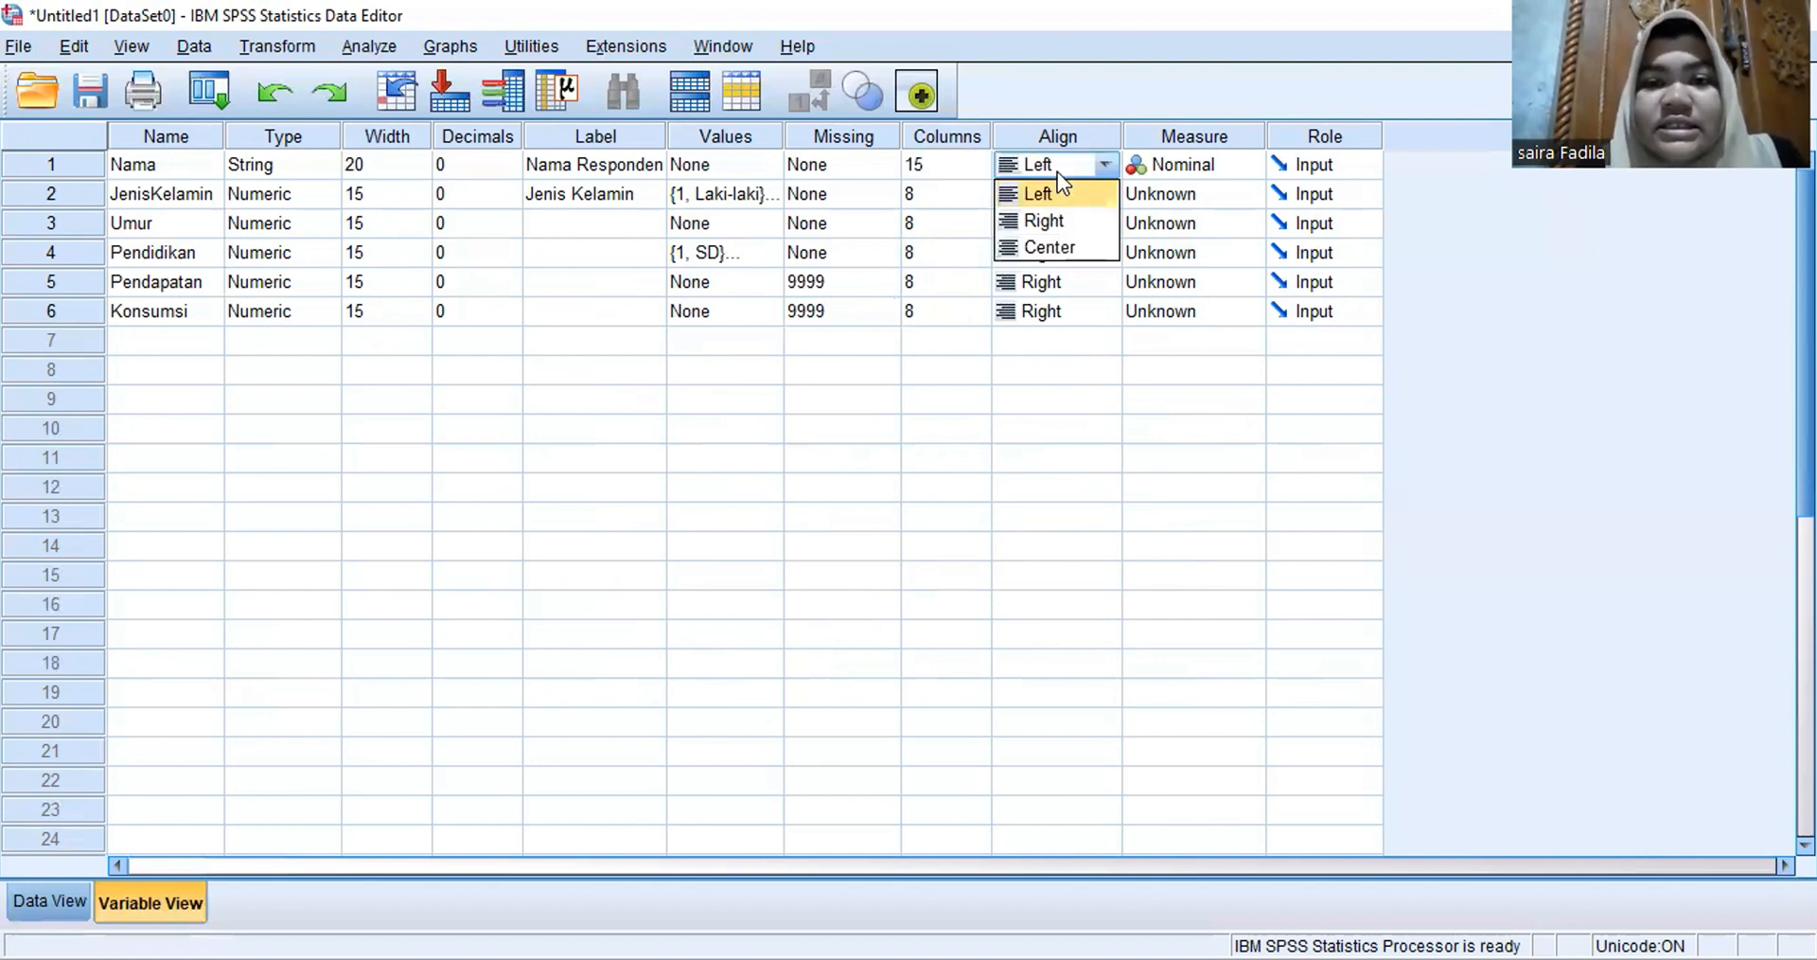
click(1058, 242)
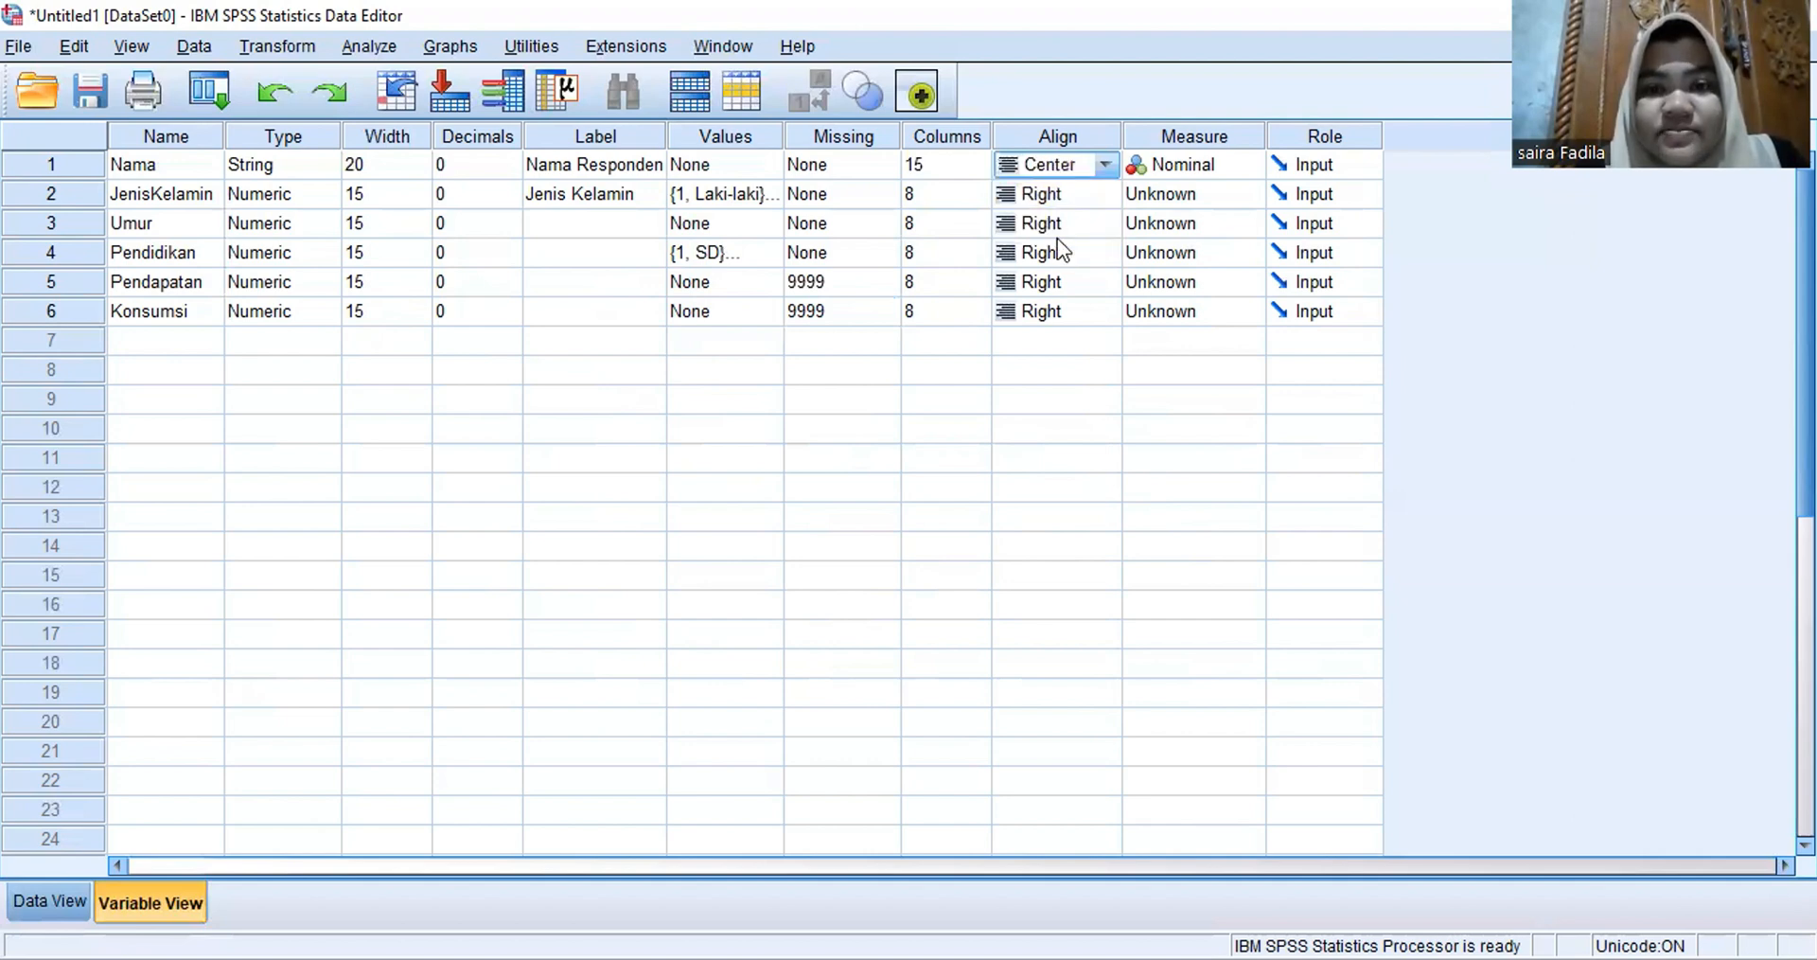
Step: Set the alignment of the JenisKelamin and Umur variables to Left
click(1038, 187)
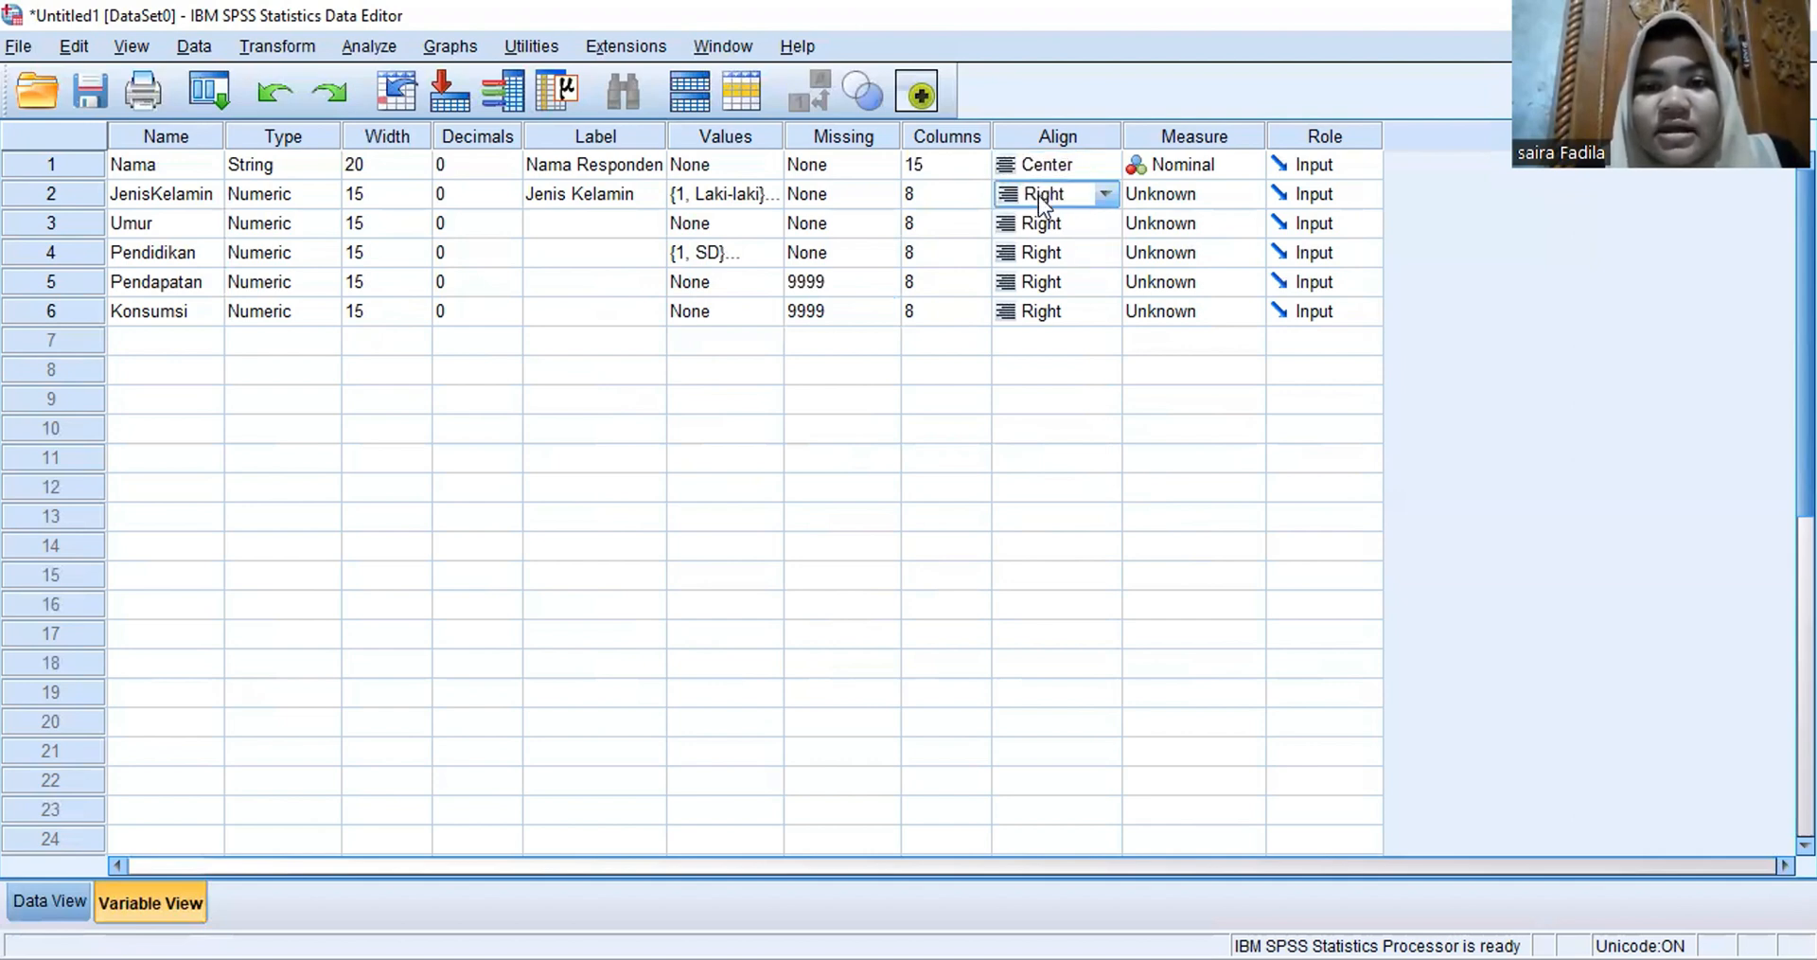
click(1038, 194)
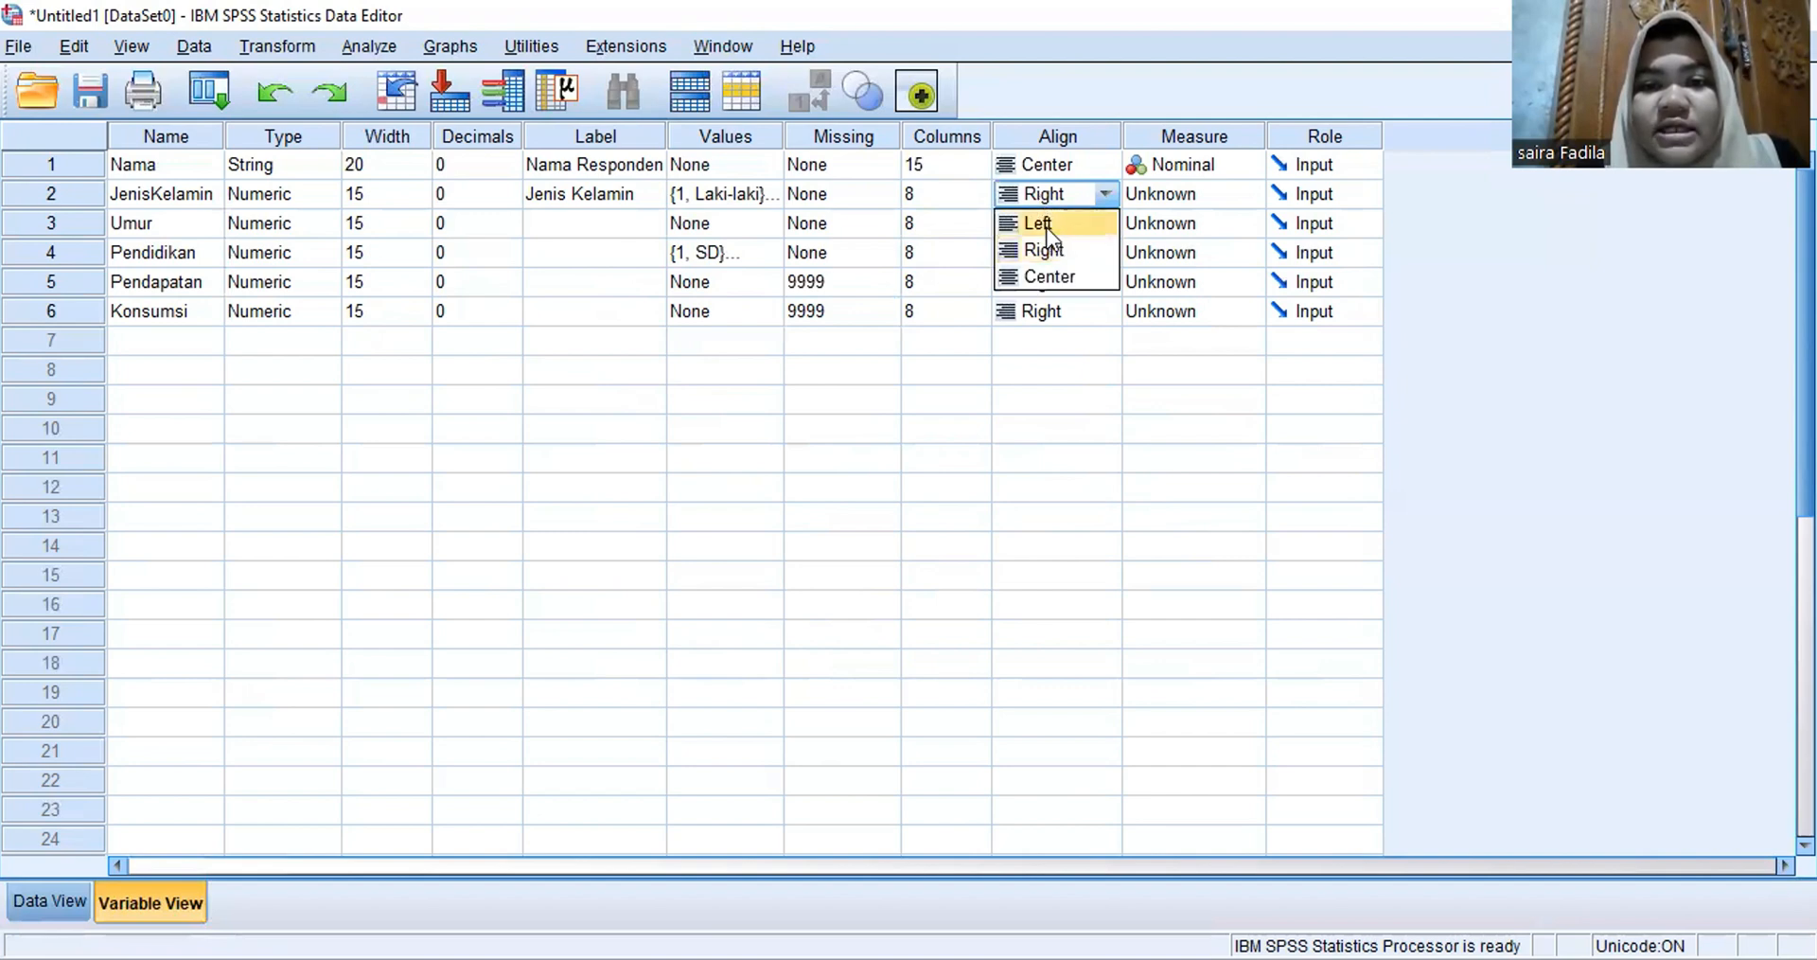
click(1041, 224)
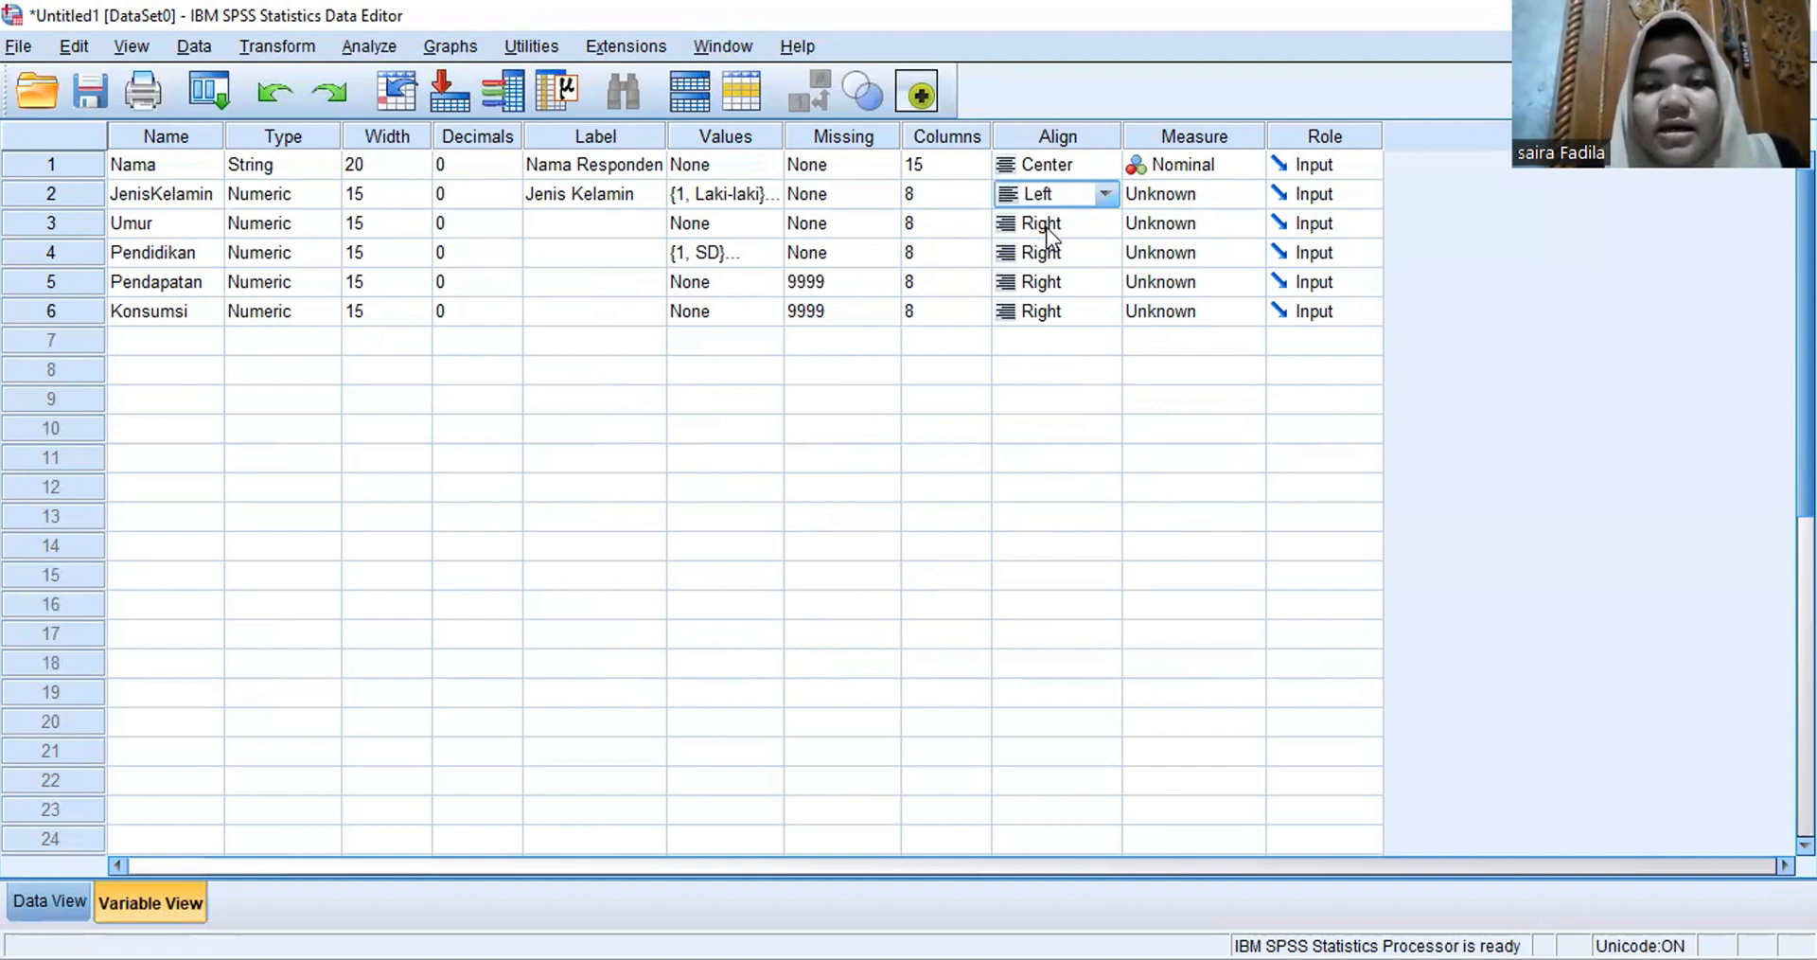
click(1047, 225)
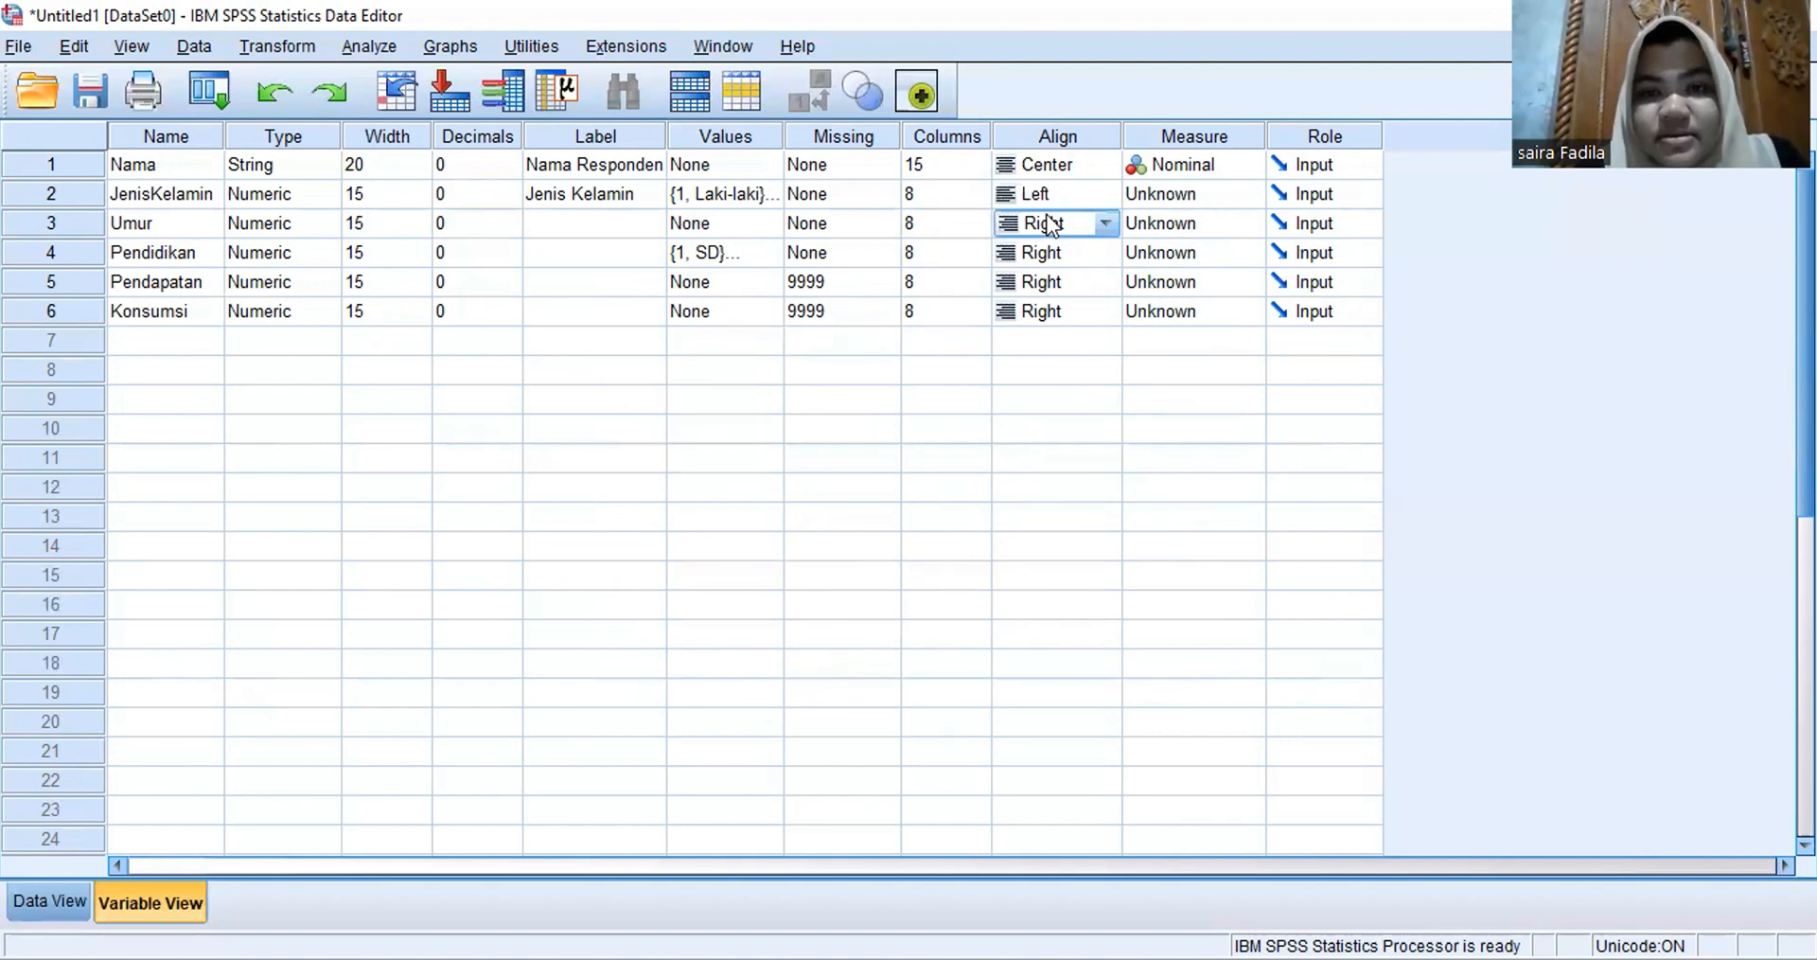
click(1045, 217)
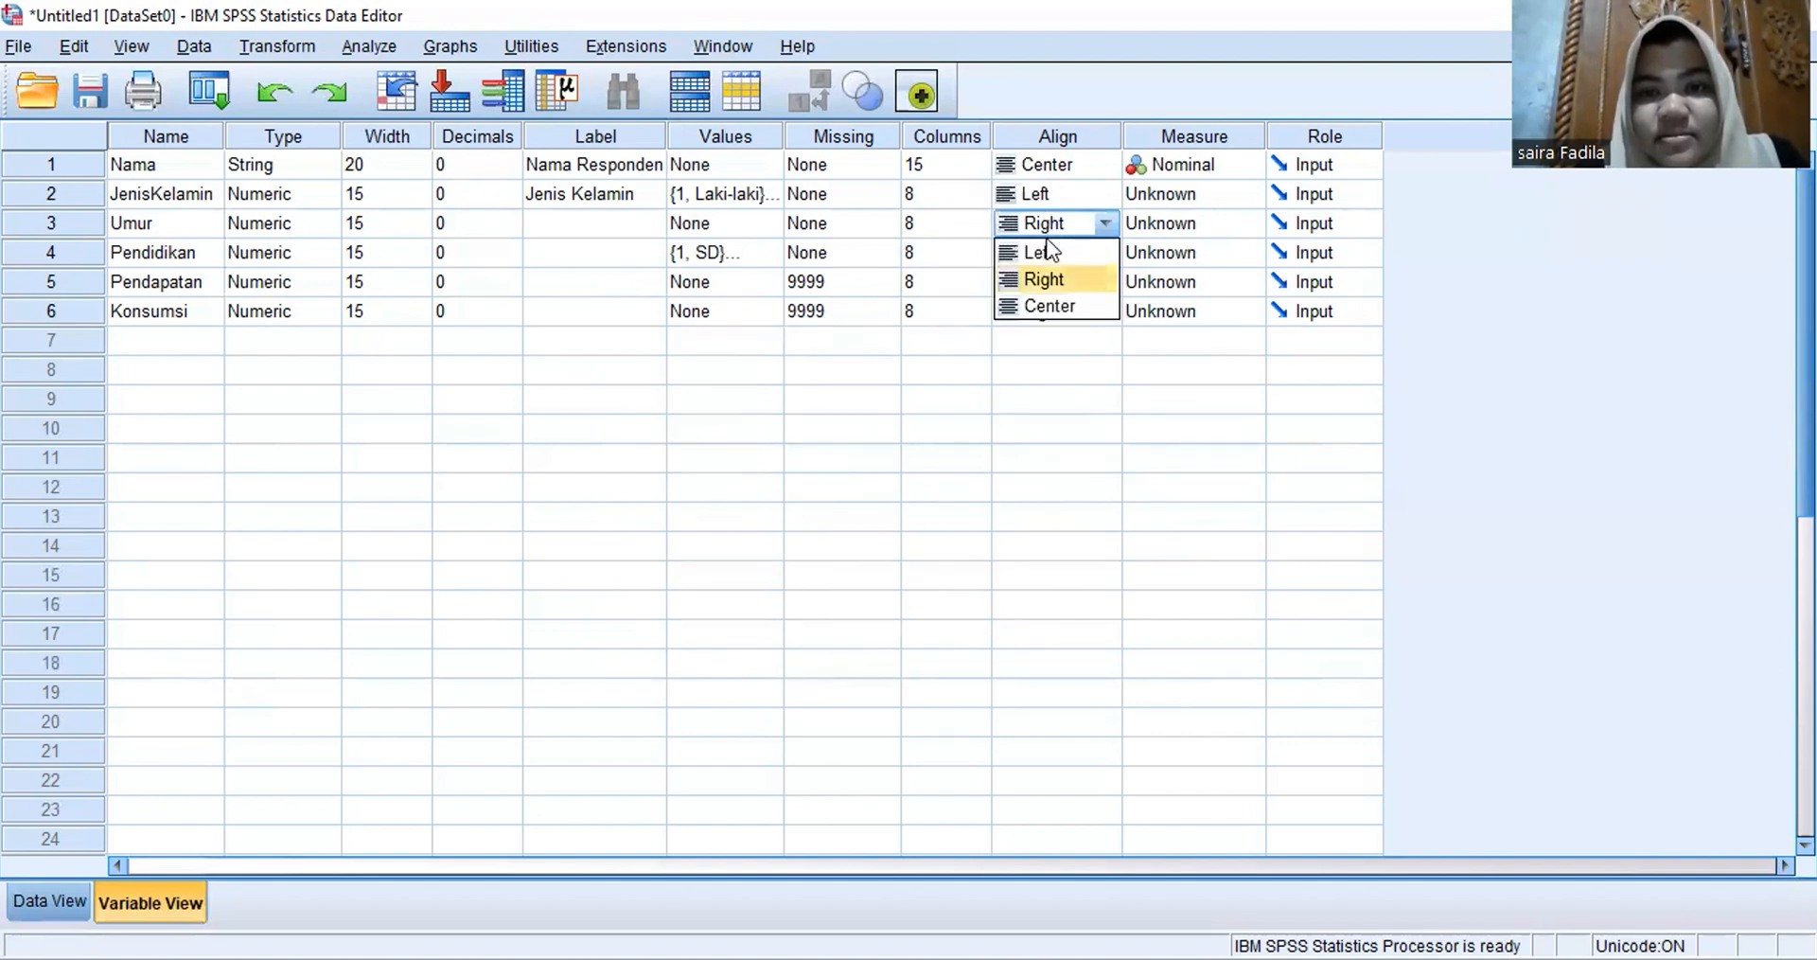
click(1042, 253)
Step: Set the alignment of the Pendidikan, Pendapatan and Konsumsi variables to Left
click(1050, 255)
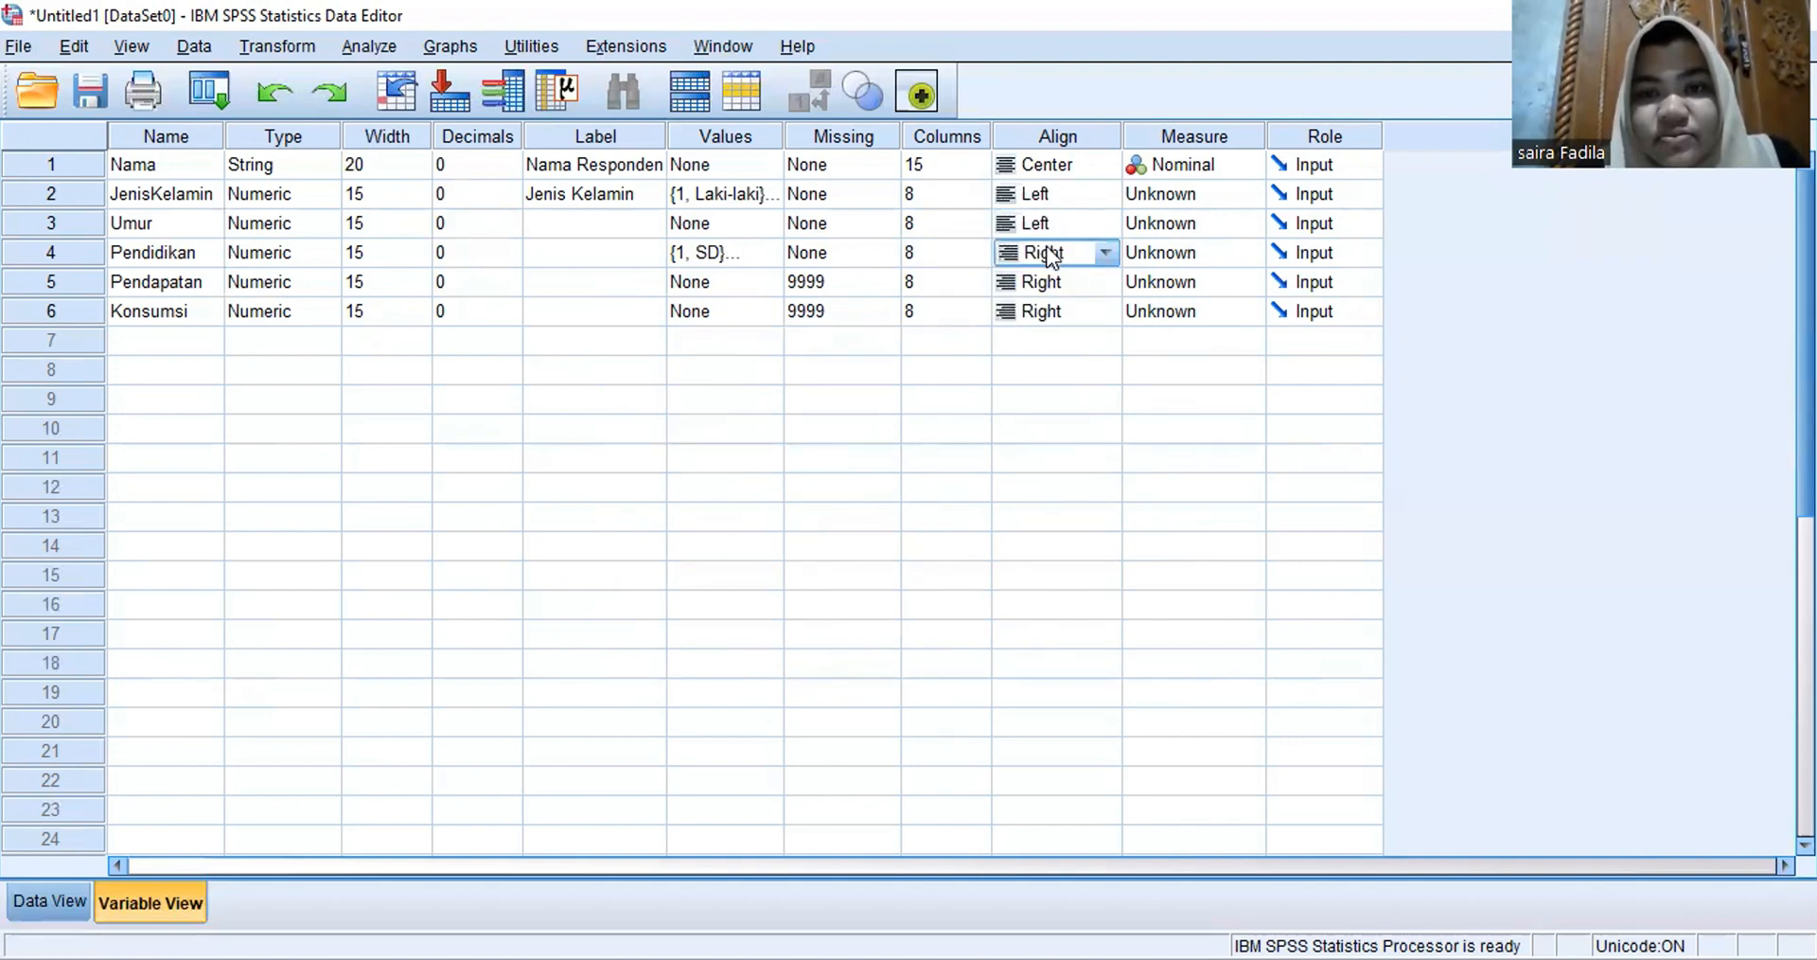
click(1049, 256)
click(1049, 280)
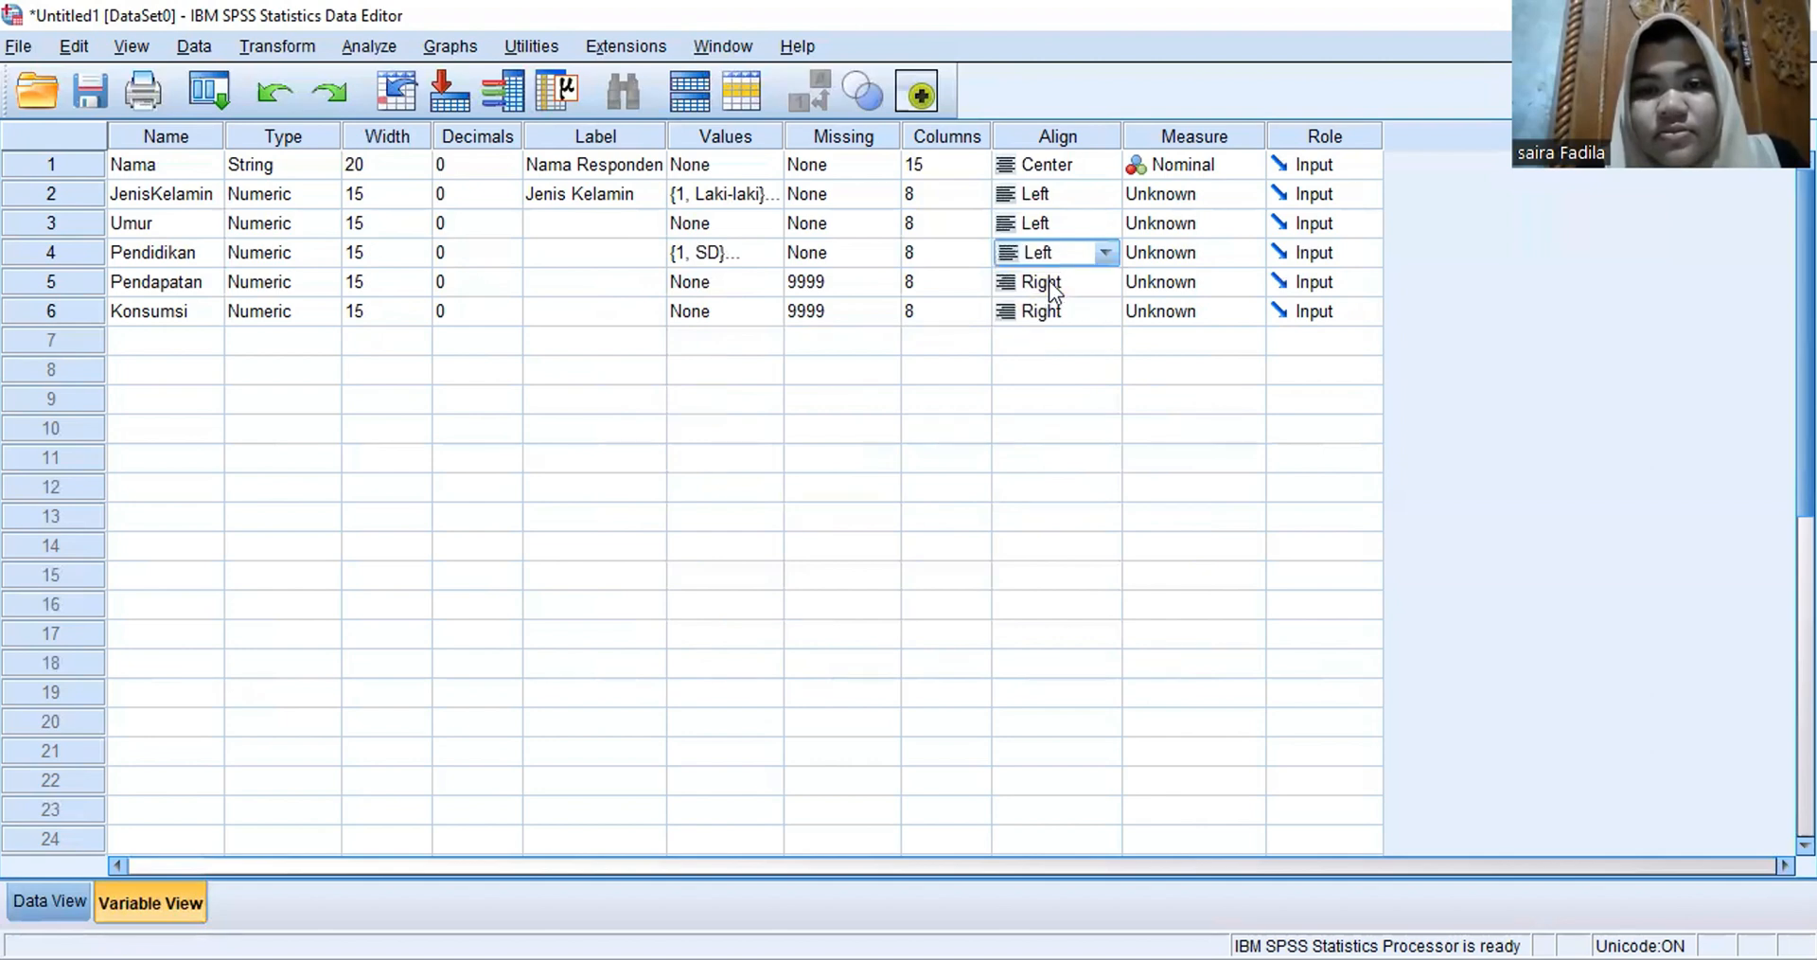
click(1049, 281)
click(1048, 280)
click(1048, 303)
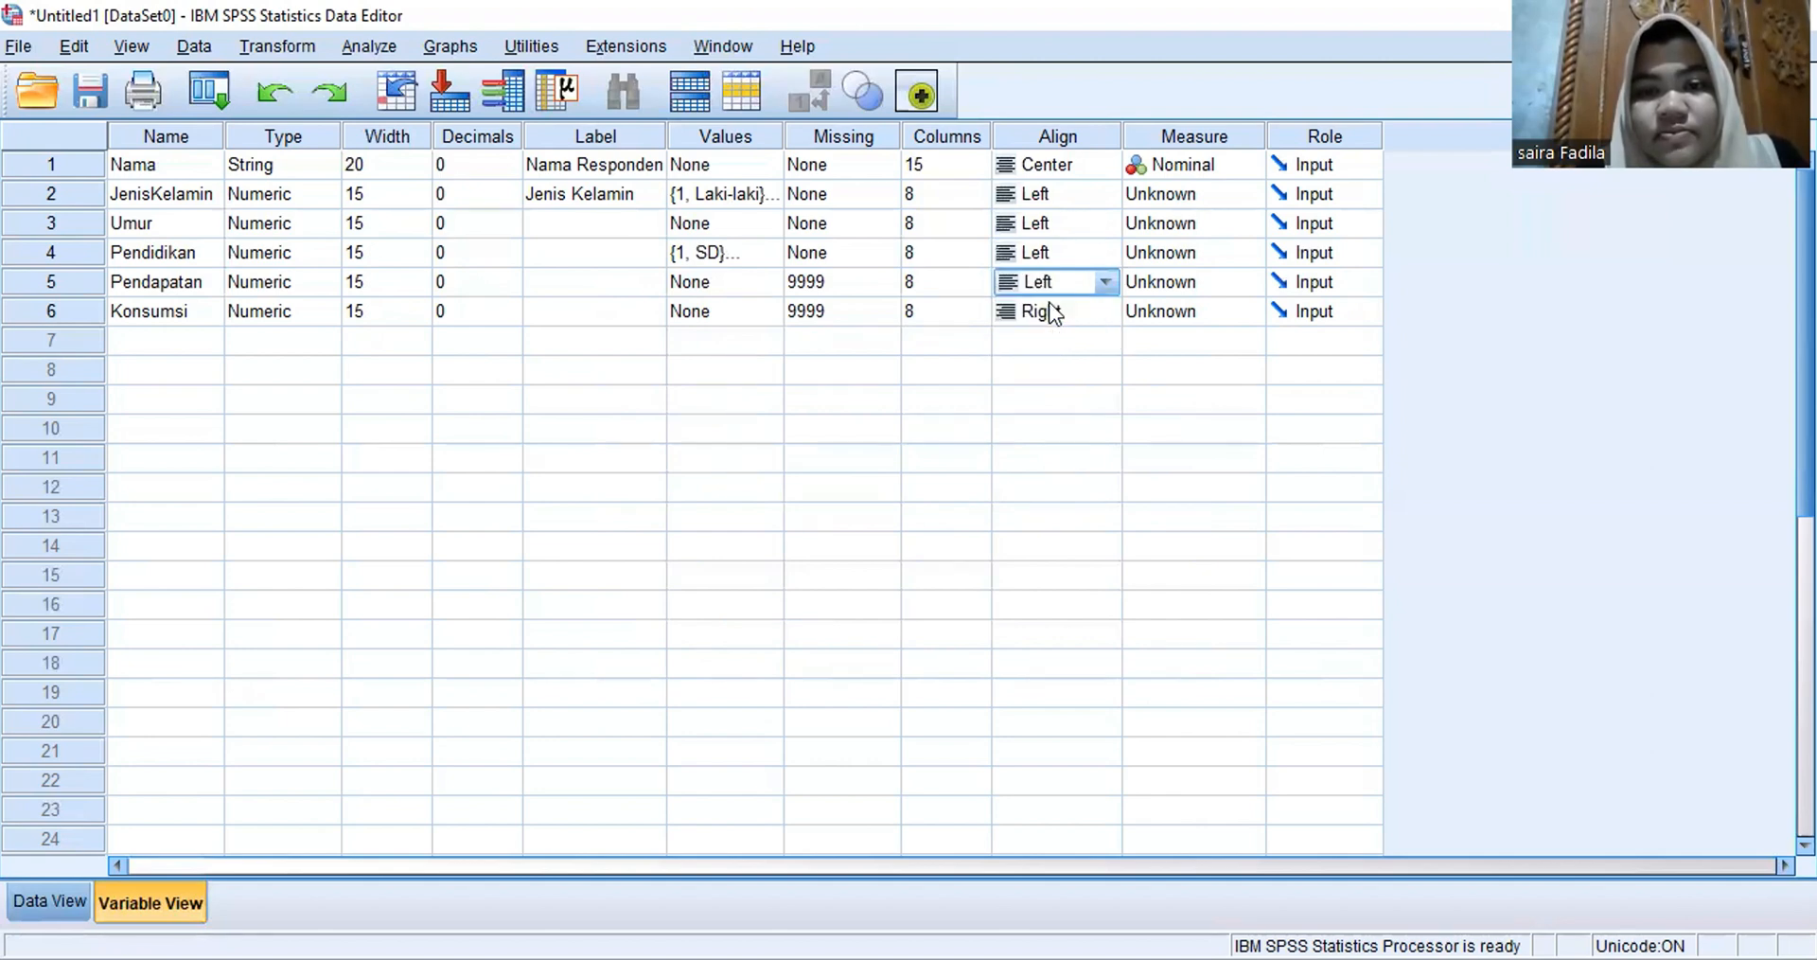
click(1050, 310)
click(1052, 310)
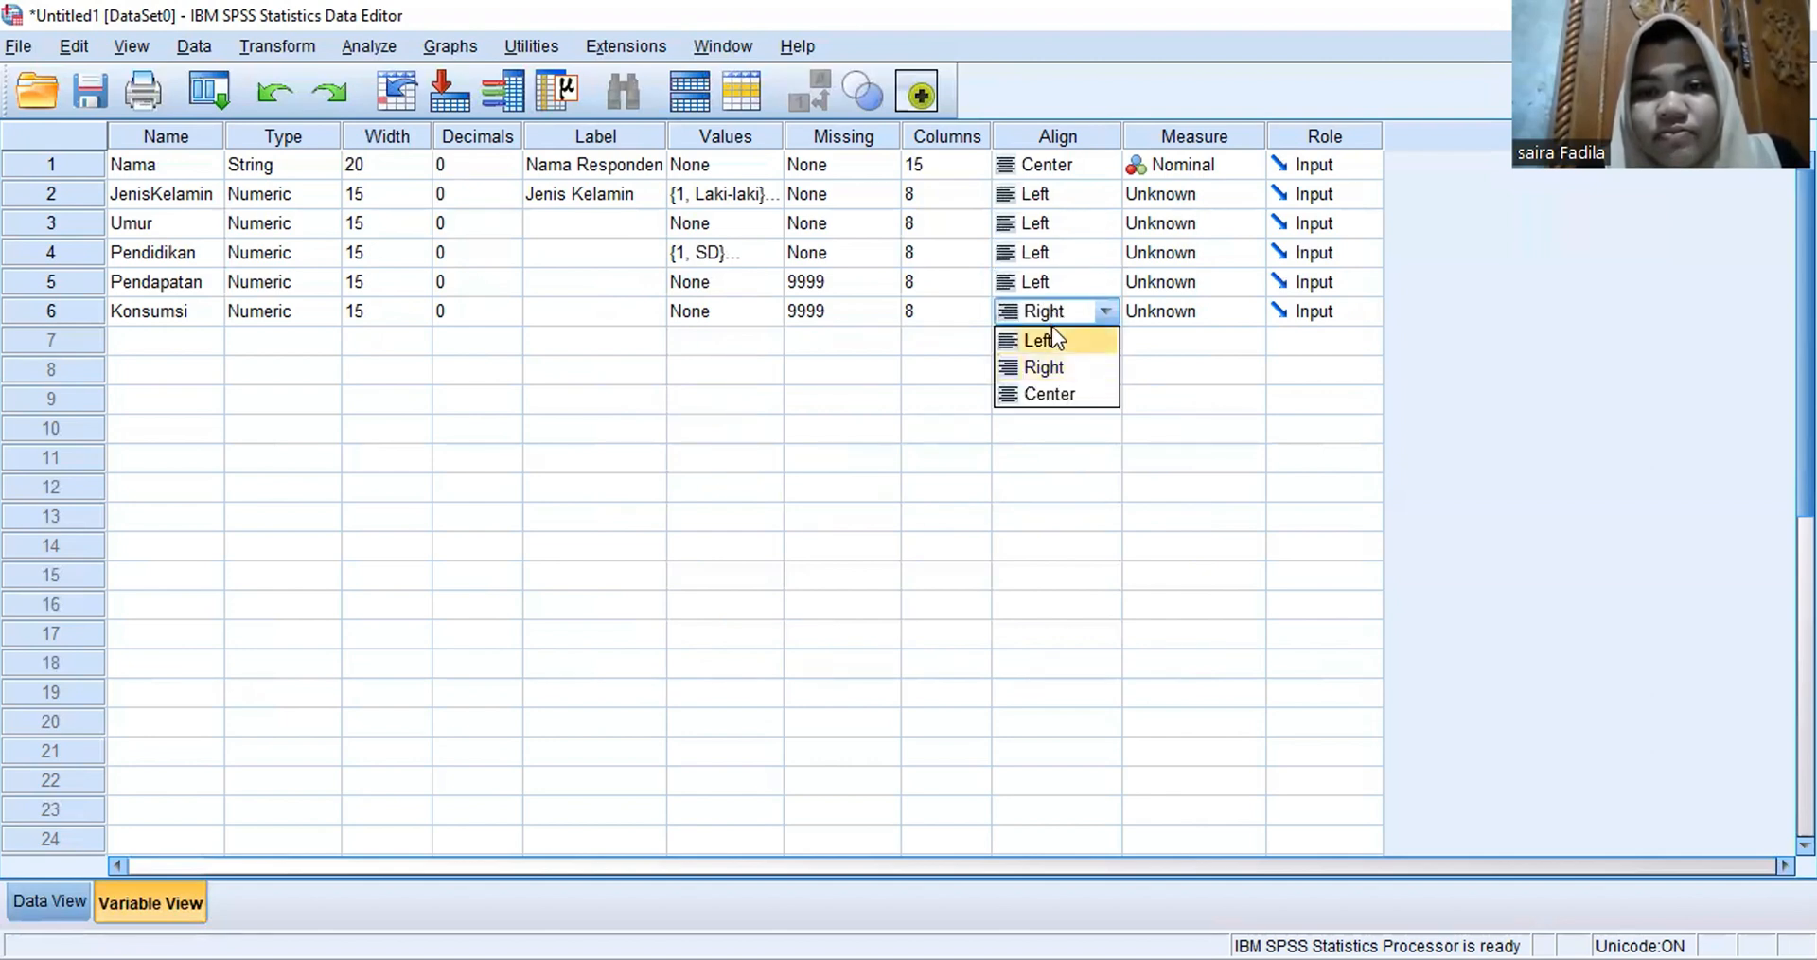
click(1052, 326)
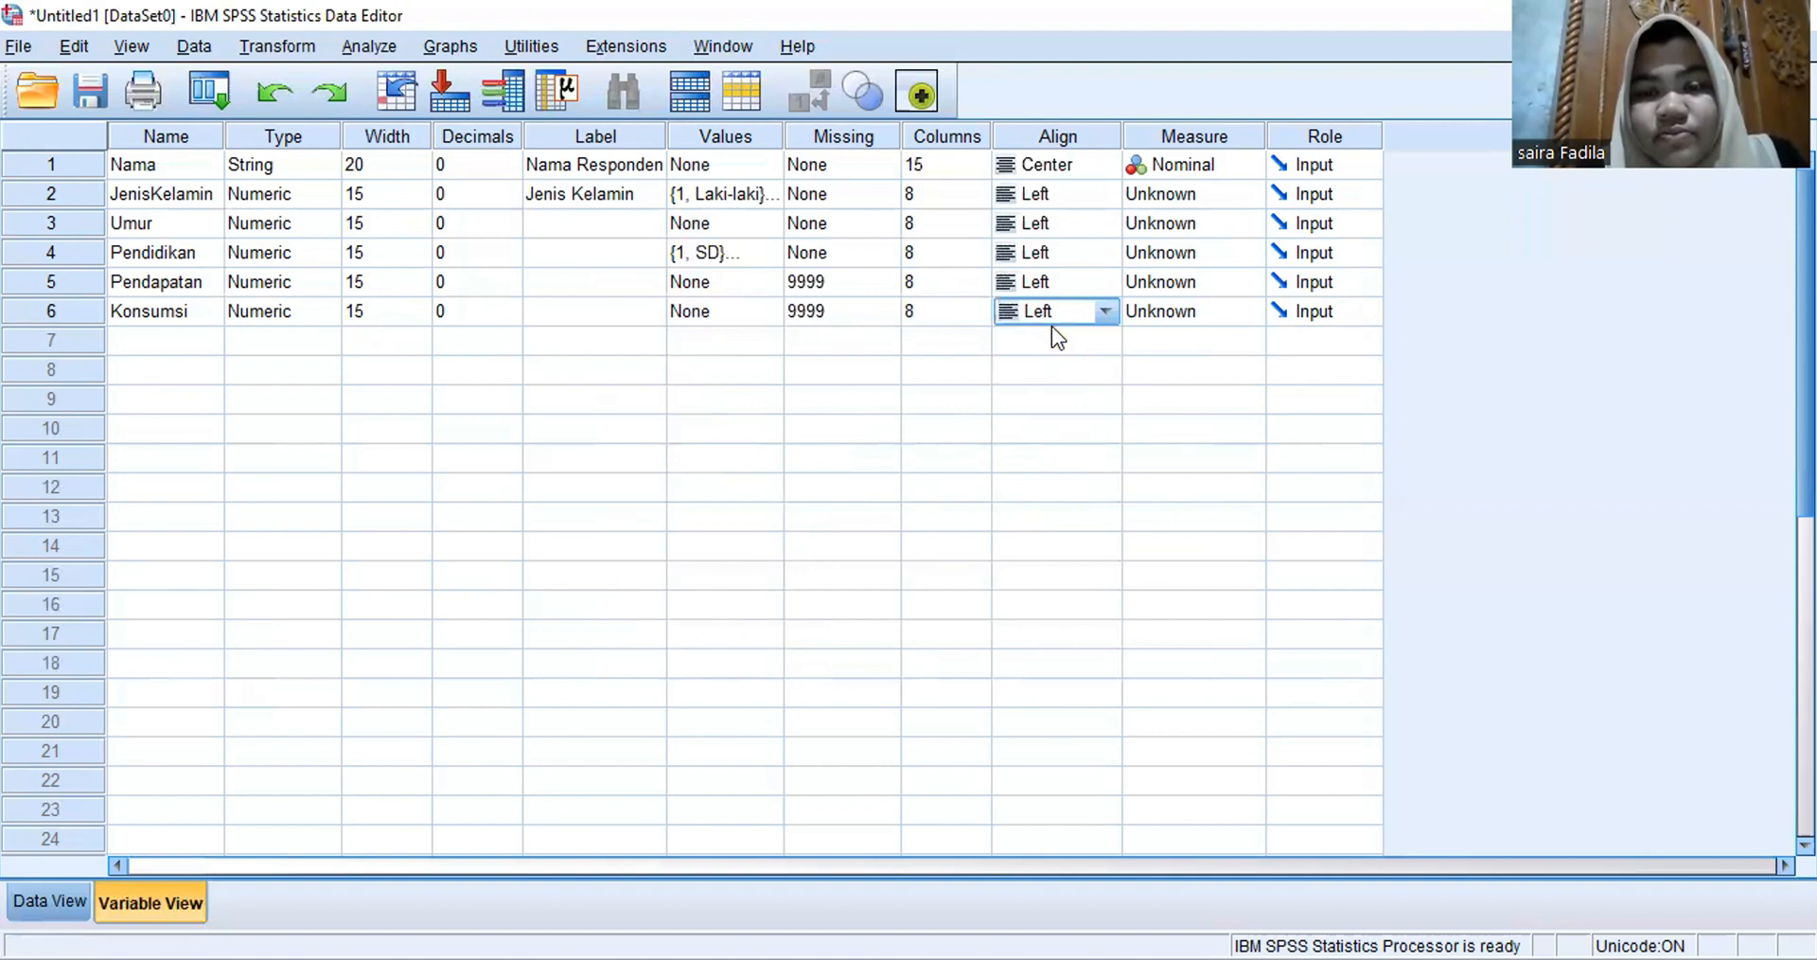
Step: Set the measurement level of JenisKelamin to Nominal and of Umur to Scale
click(1192, 194)
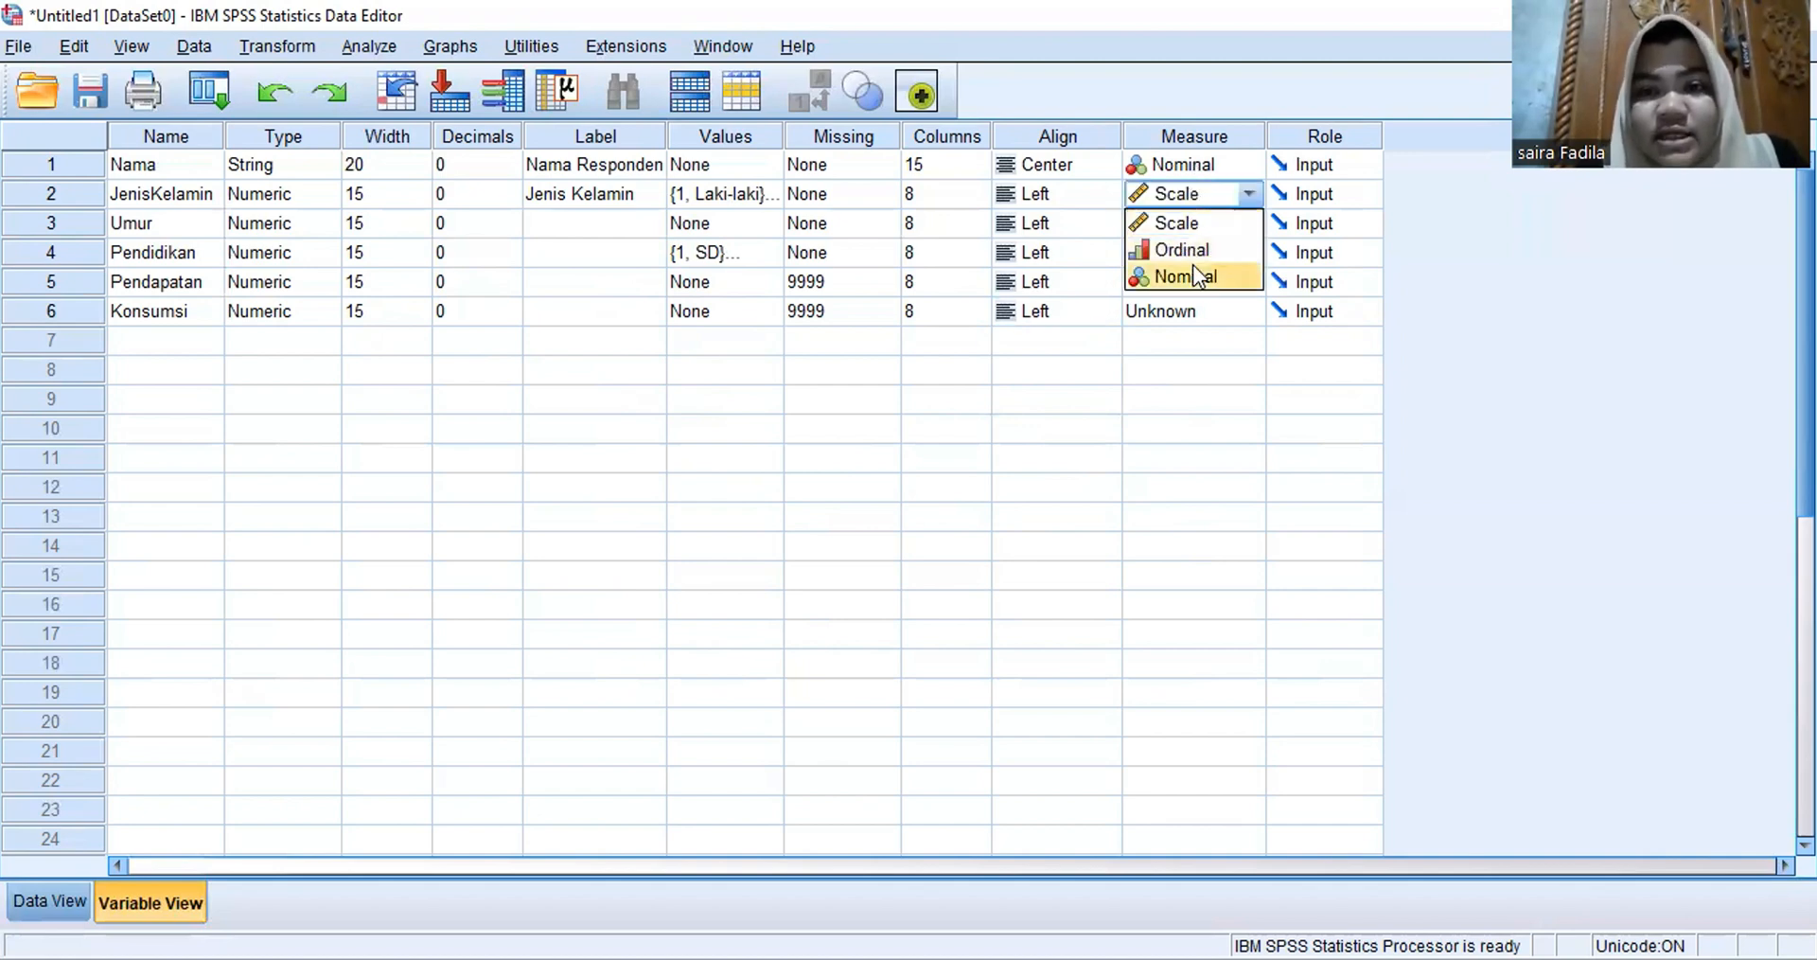
click(1193, 268)
click(1193, 224)
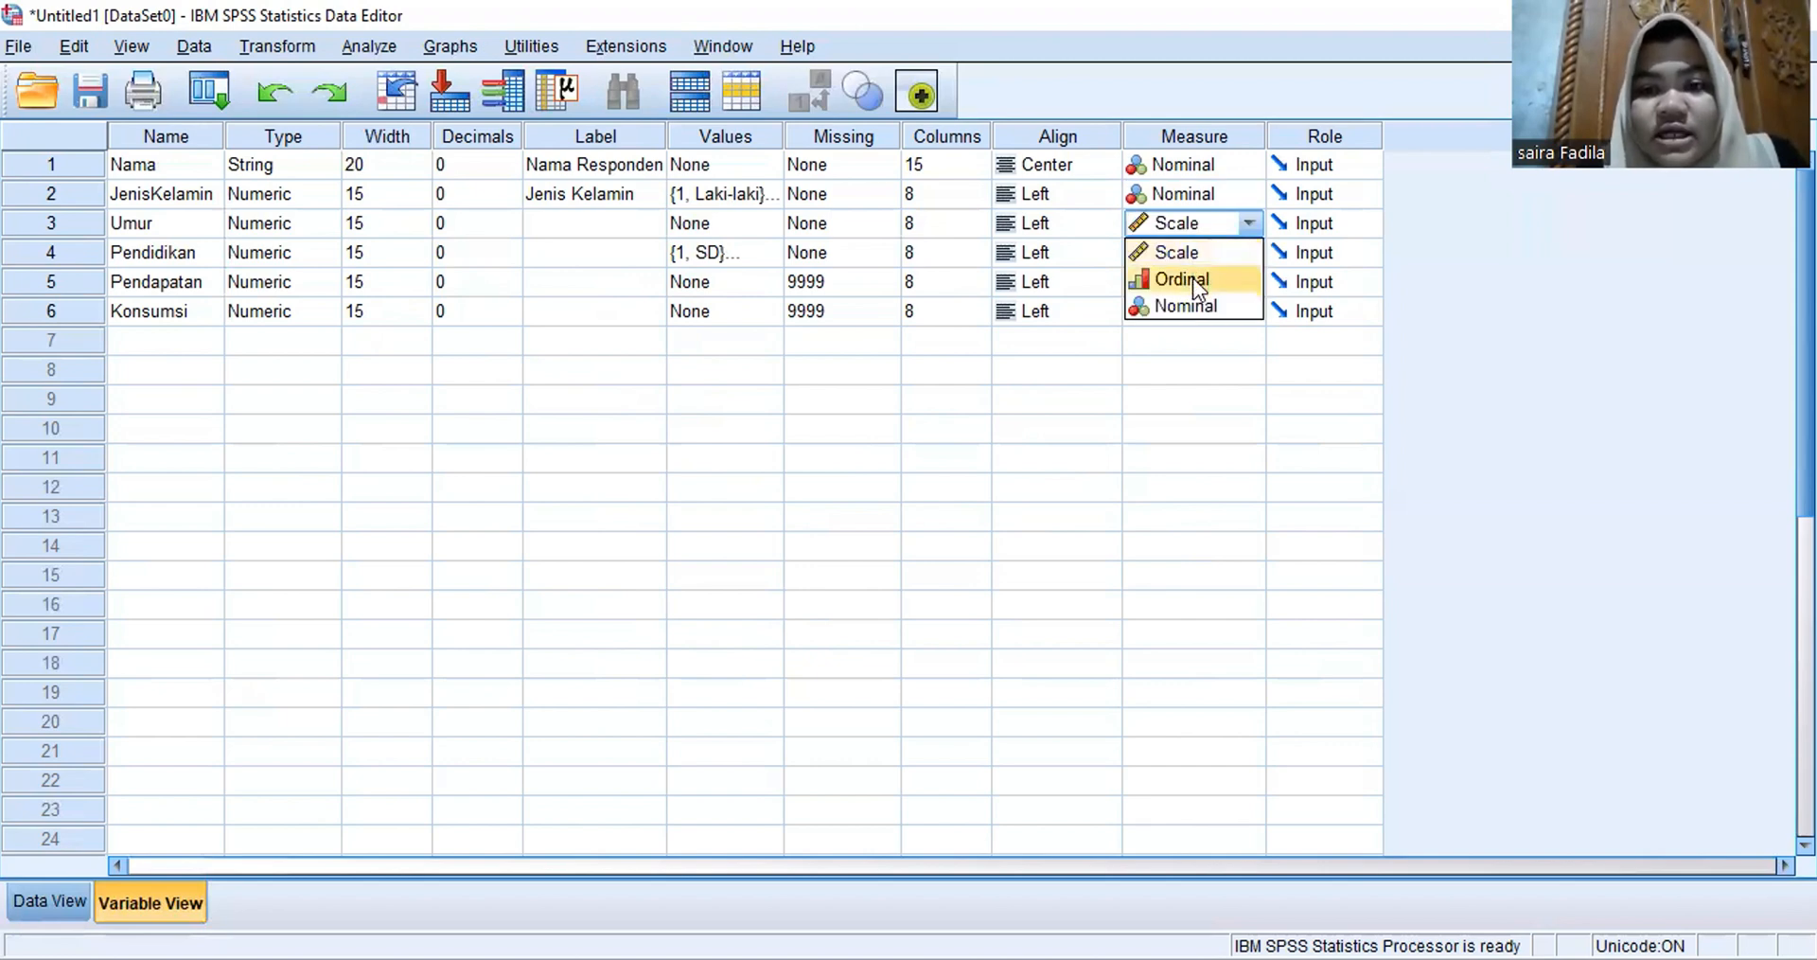
click(1183, 230)
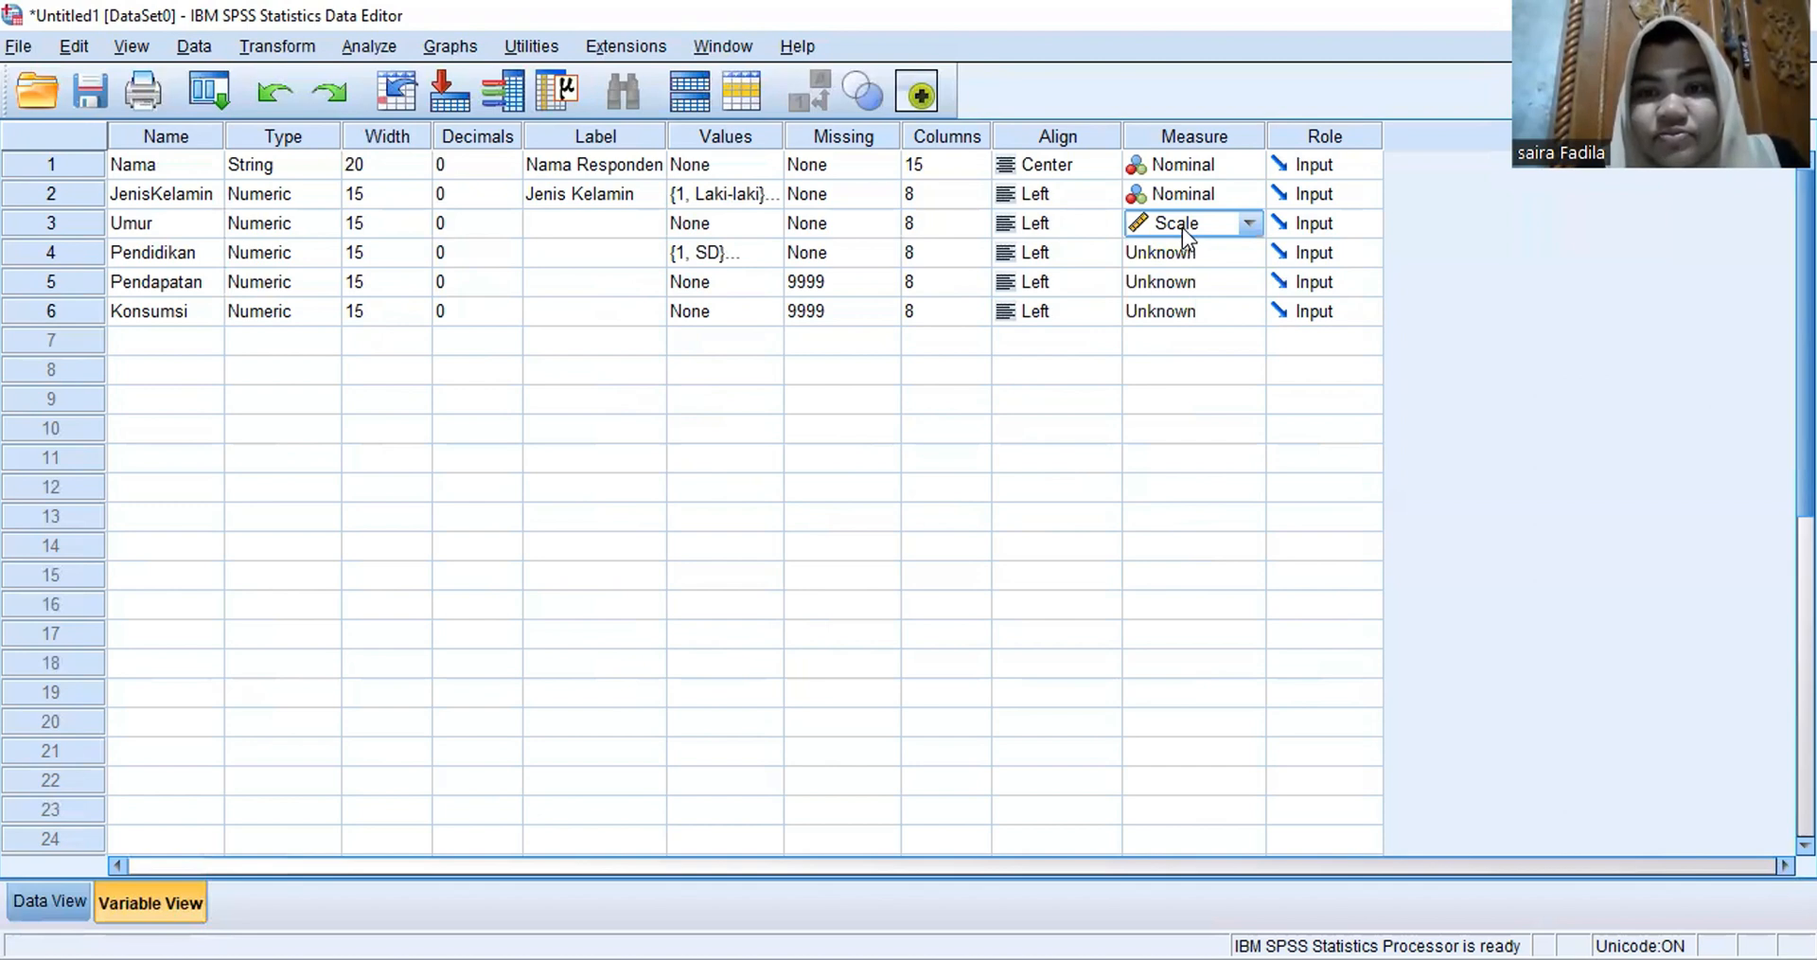
click(1180, 225)
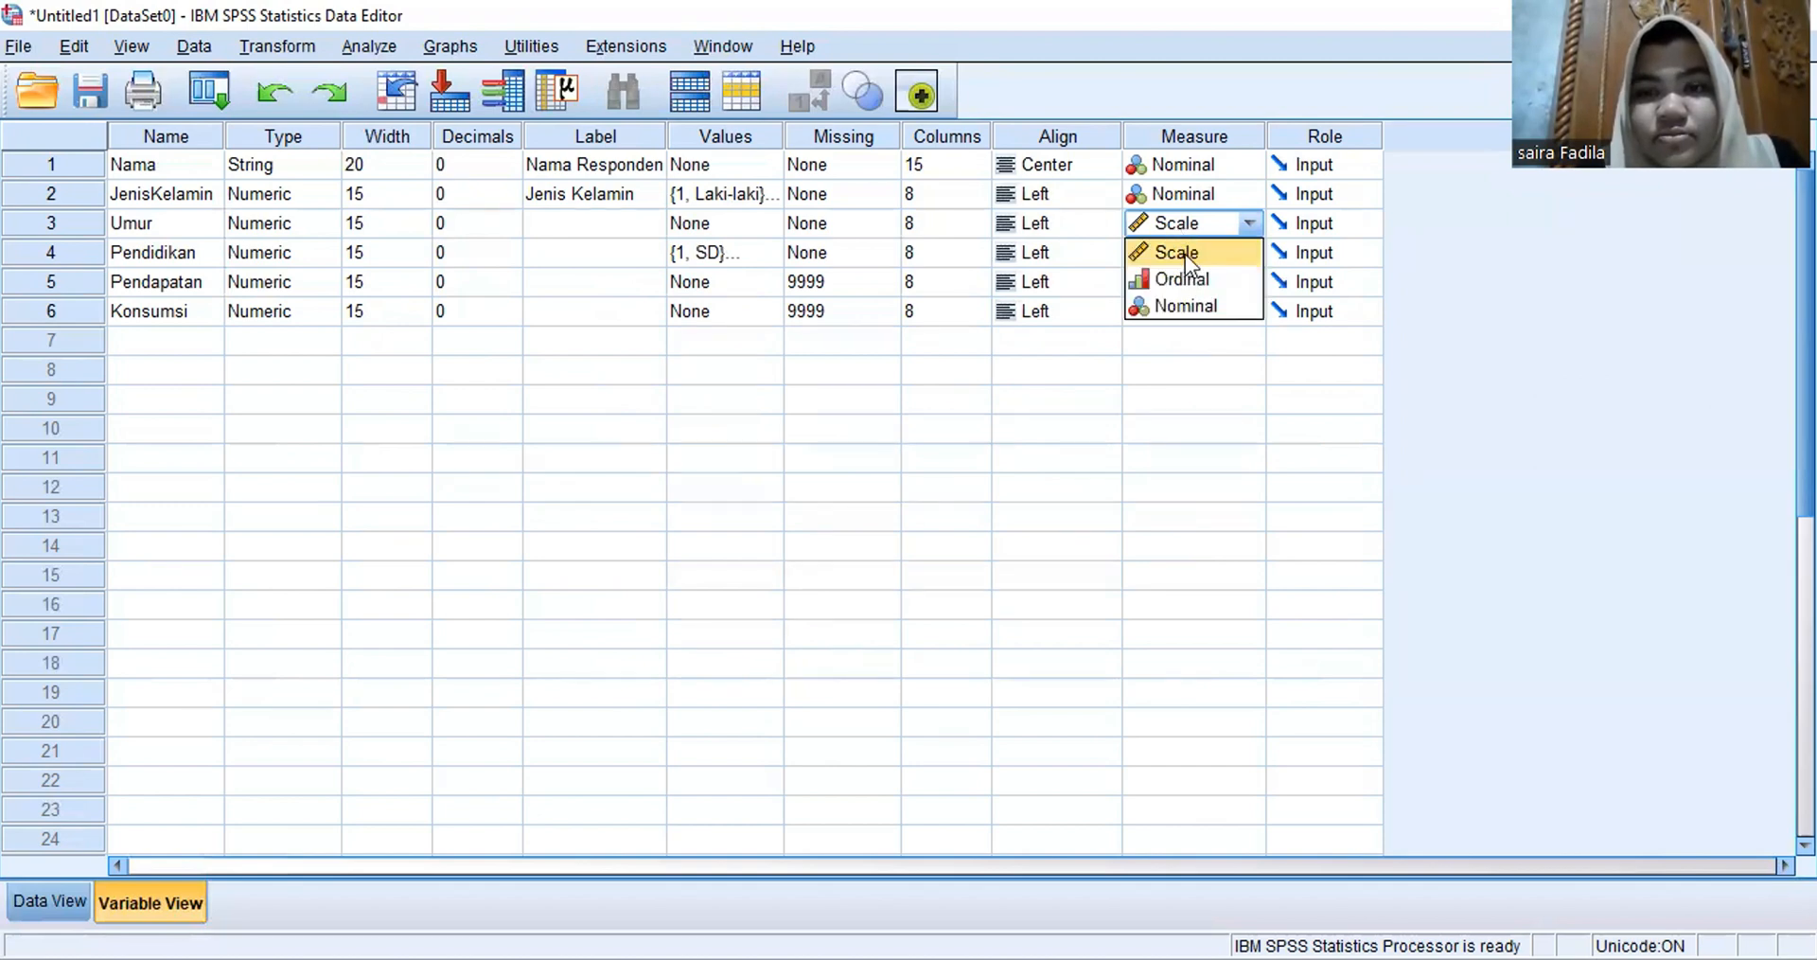
click(1185, 254)
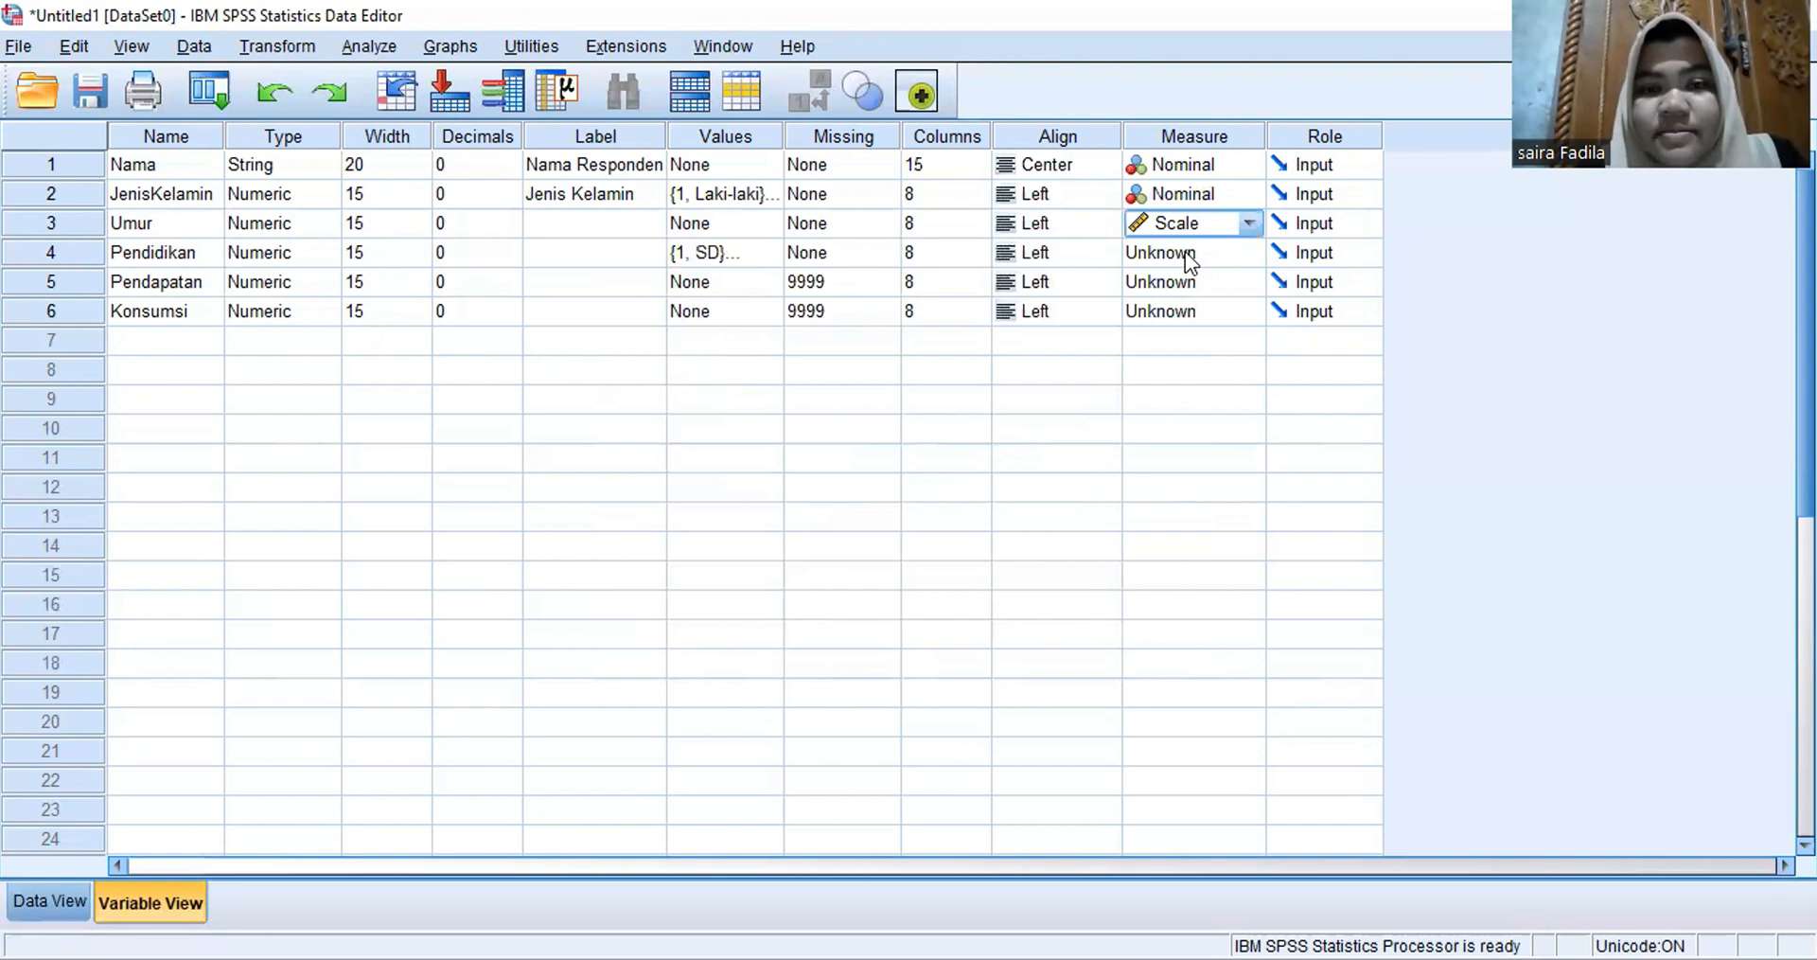
Step: Set the measurement level of Pendidikan to Ordinal and of Pendapatan and Konsumsi to Scale
click(1185, 251)
click(1196, 301)
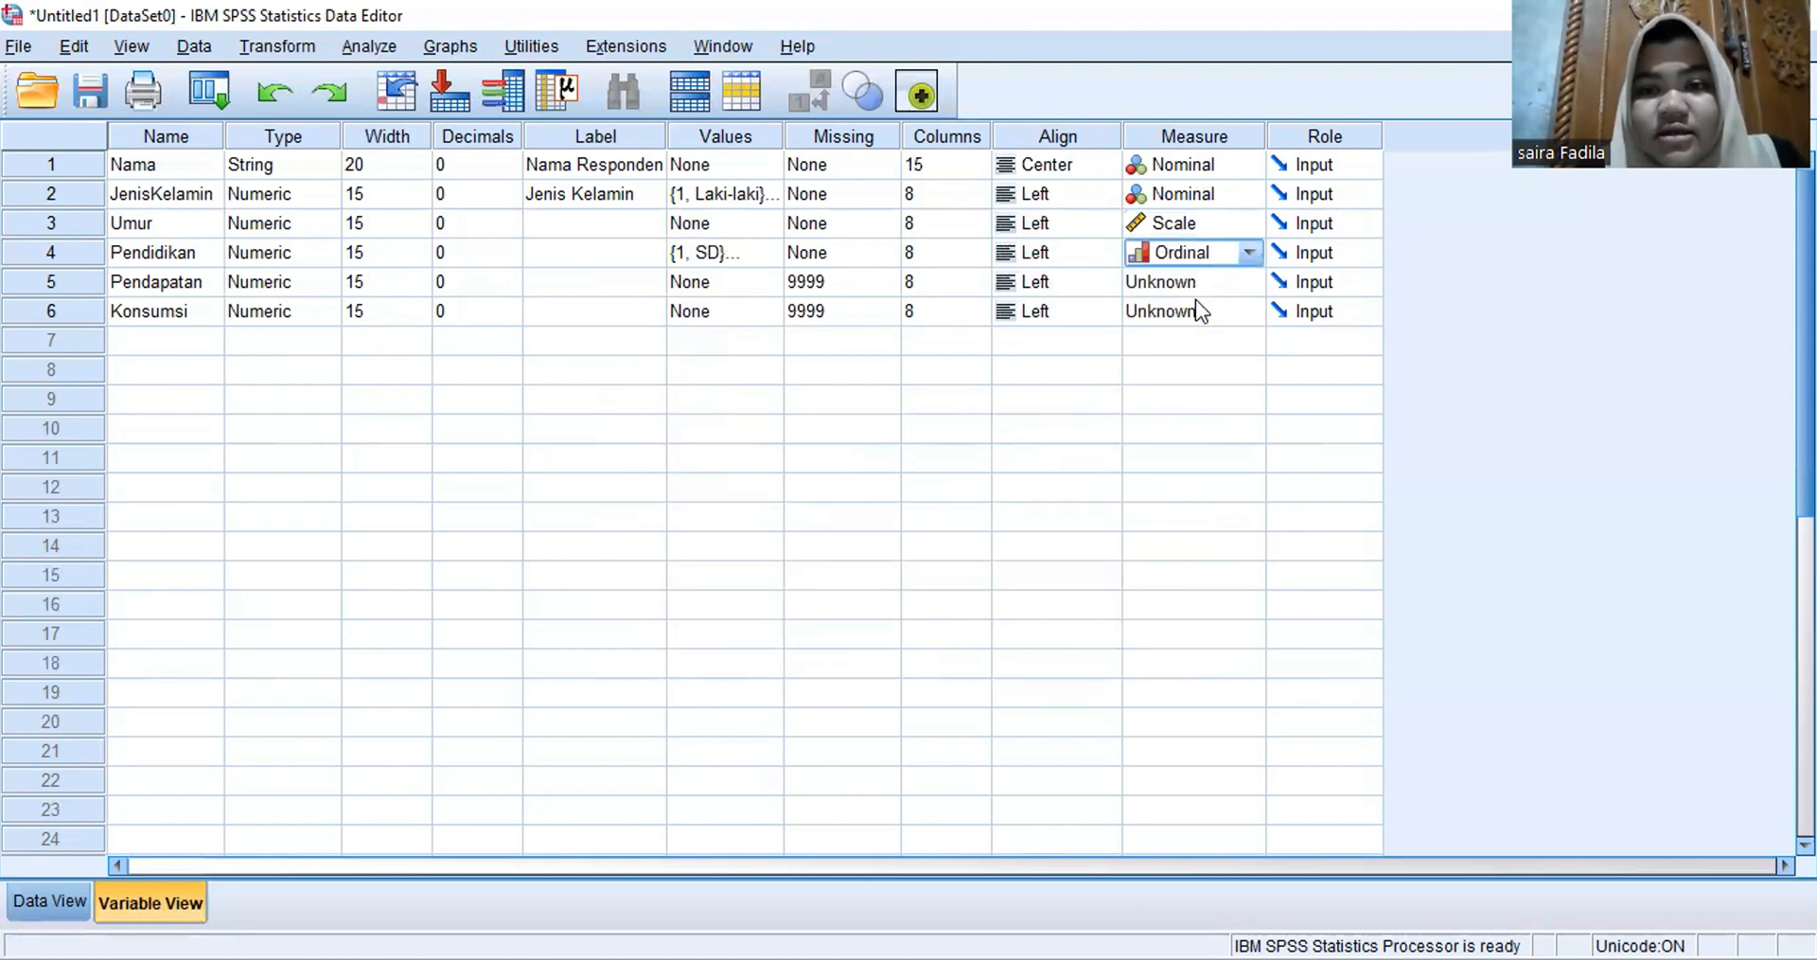
click(1193, 280)
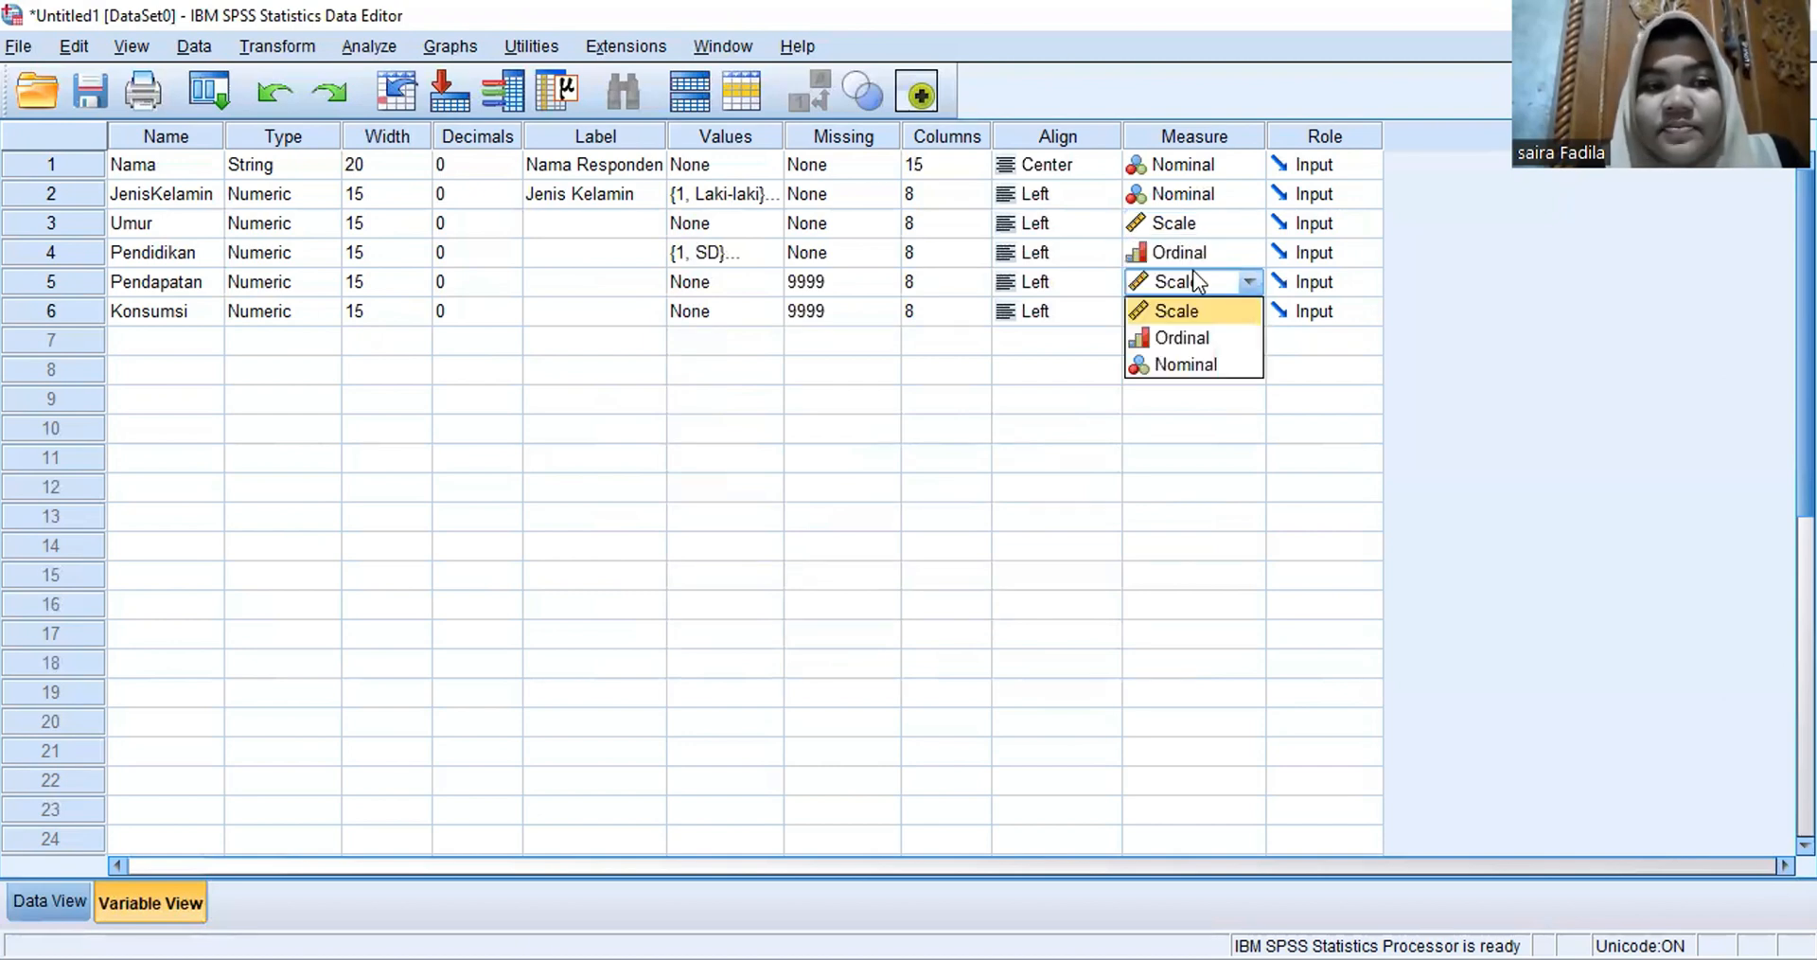
click(1171, 312)
click(1169, 315)
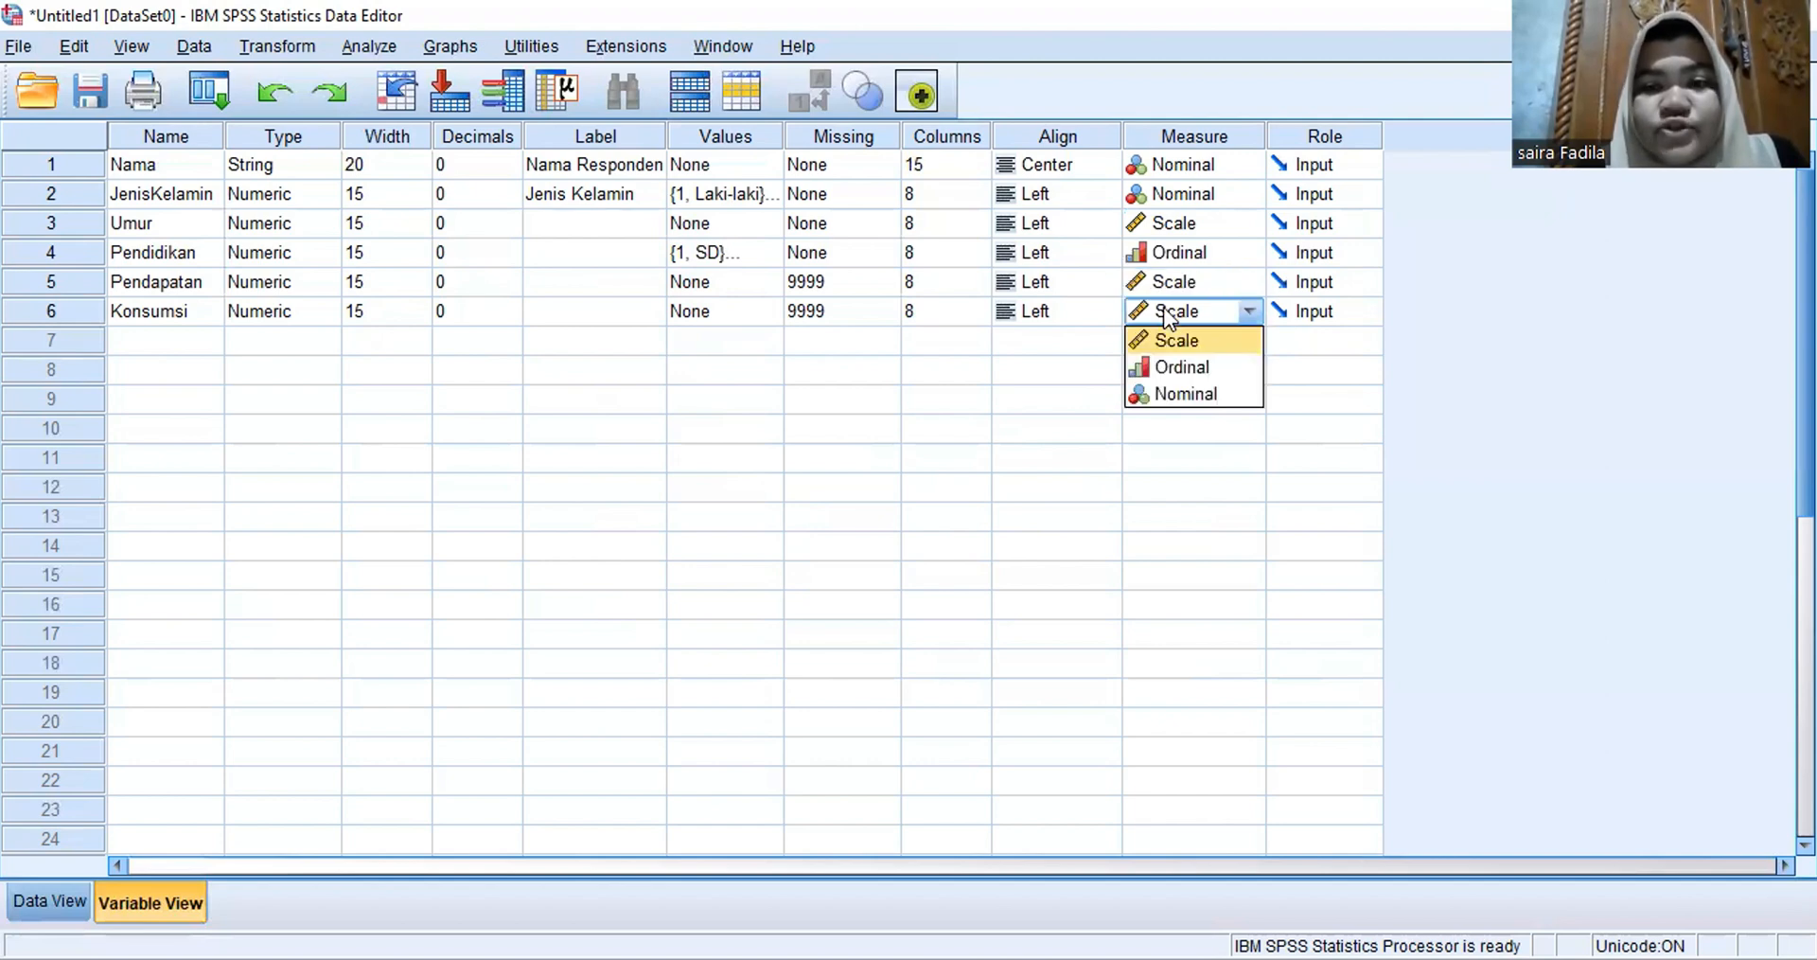
click(1172, 334)
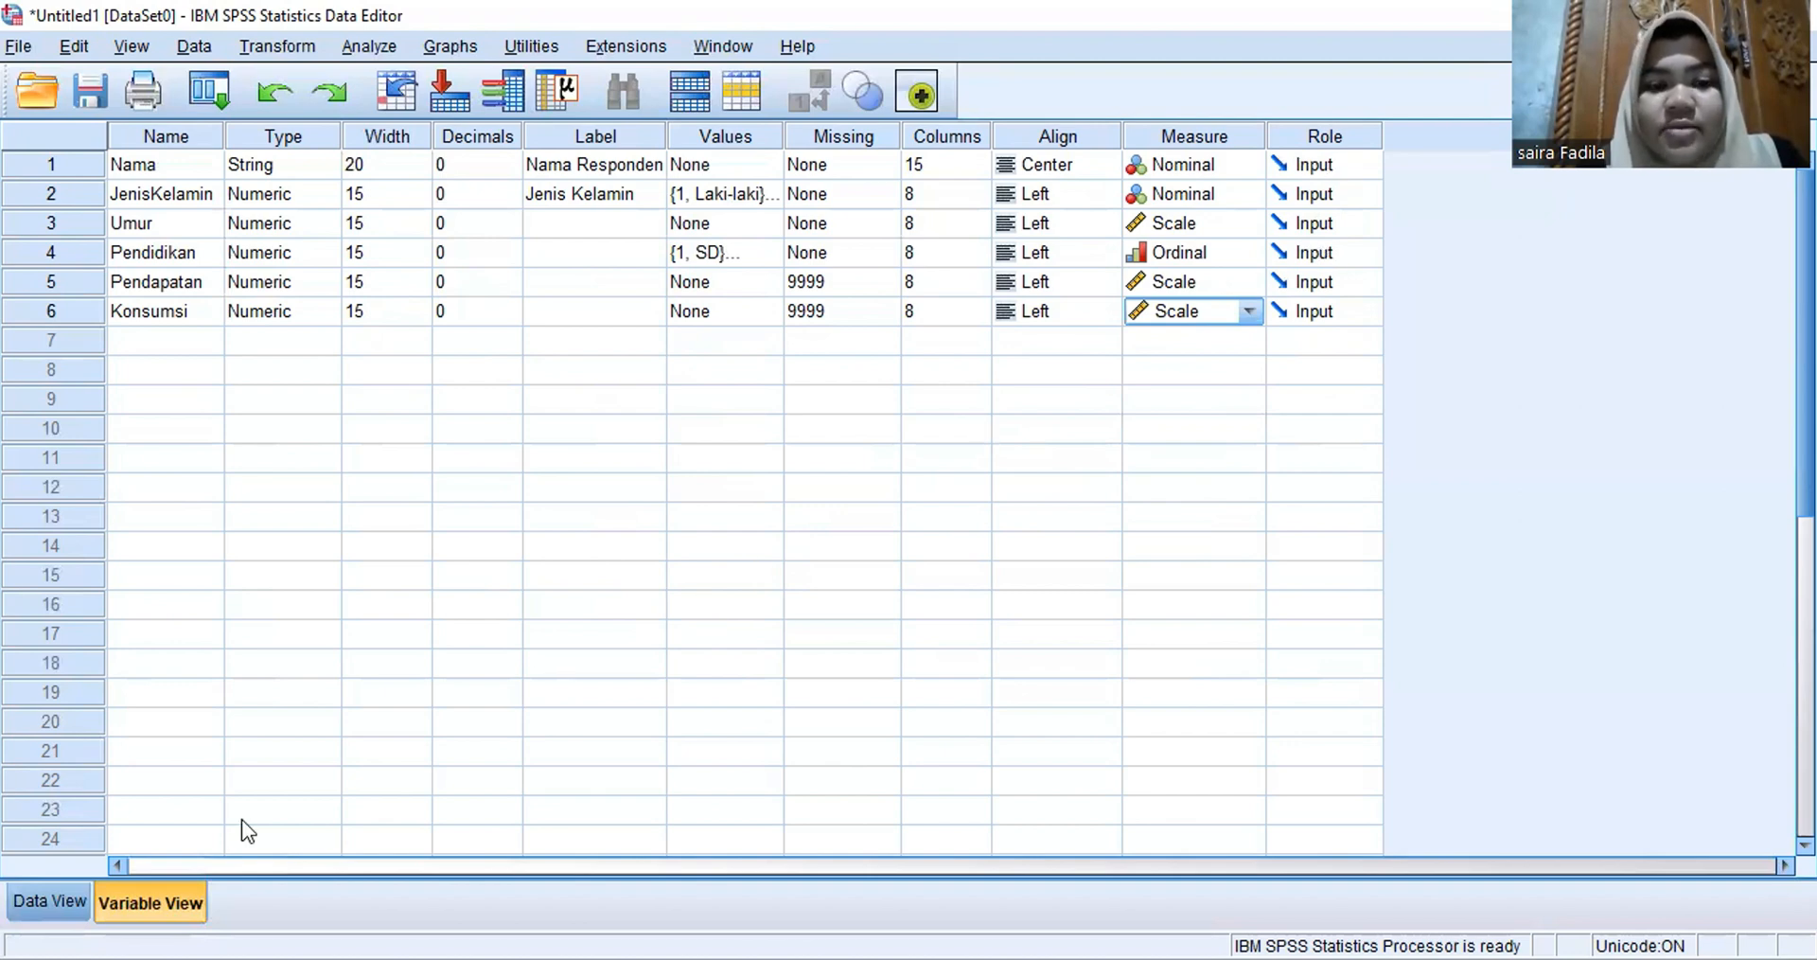
Step: Start a Descriptives analysis from the data and add Umur, Pendapatan and Konsumsi as its variables
click(67, 901)
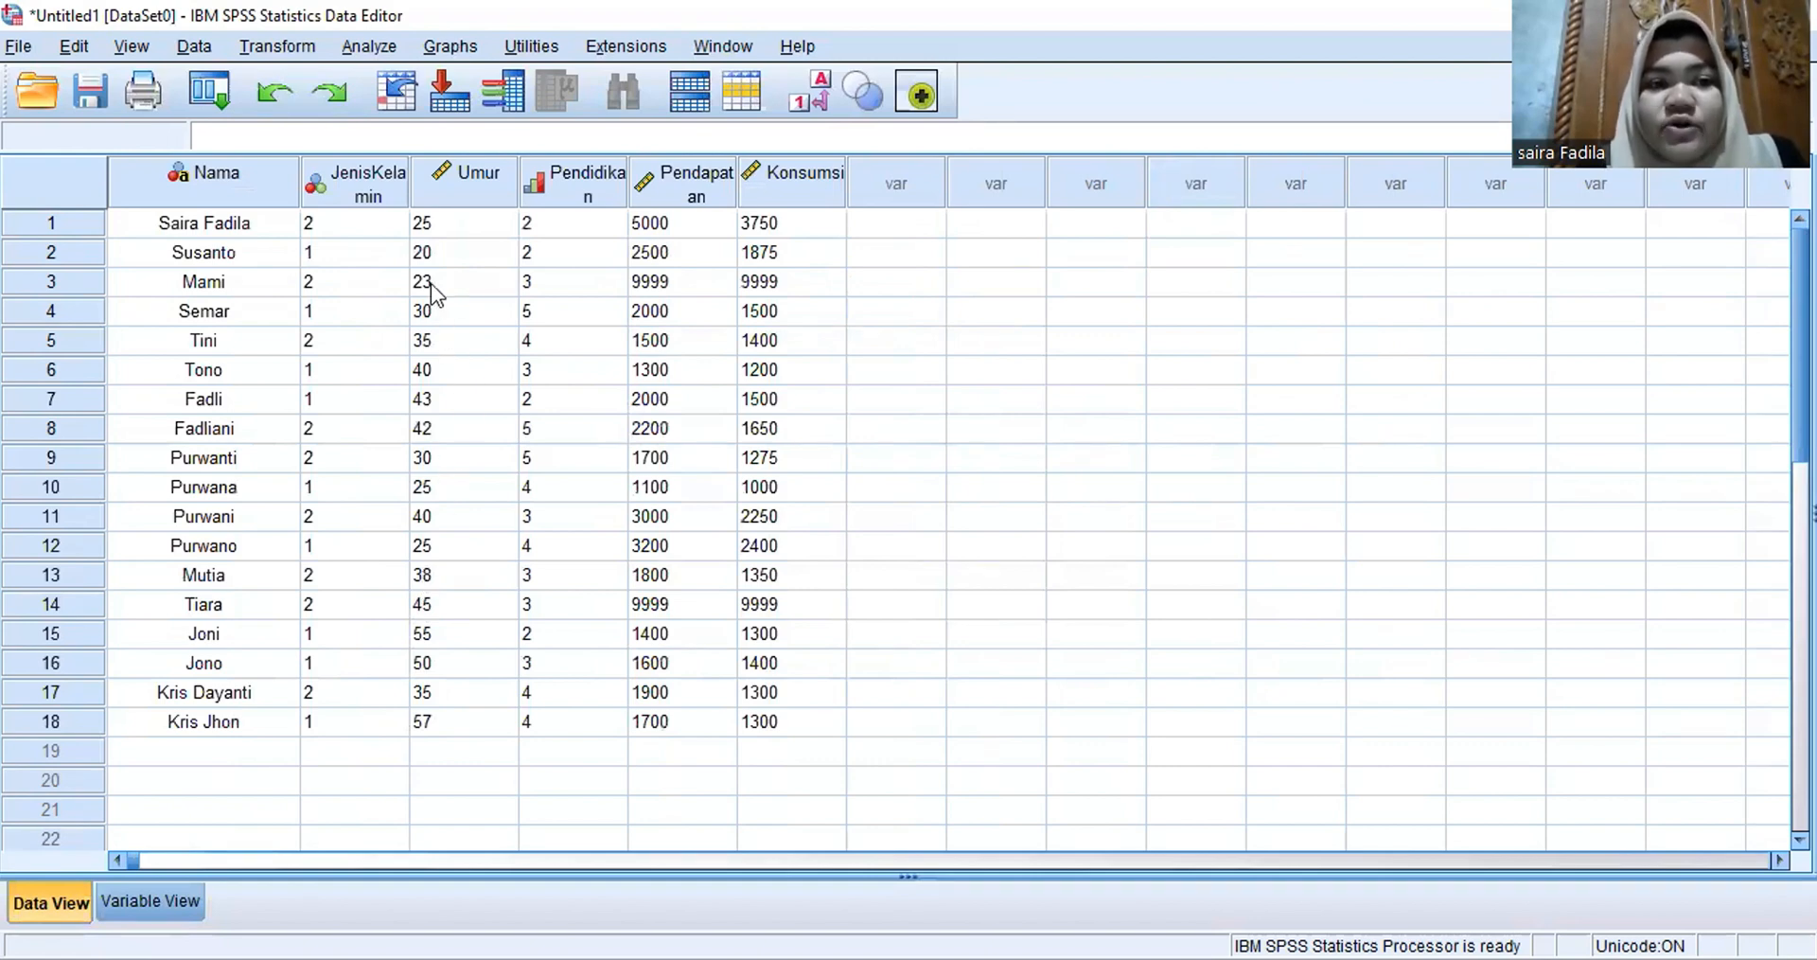
click(367, 54)
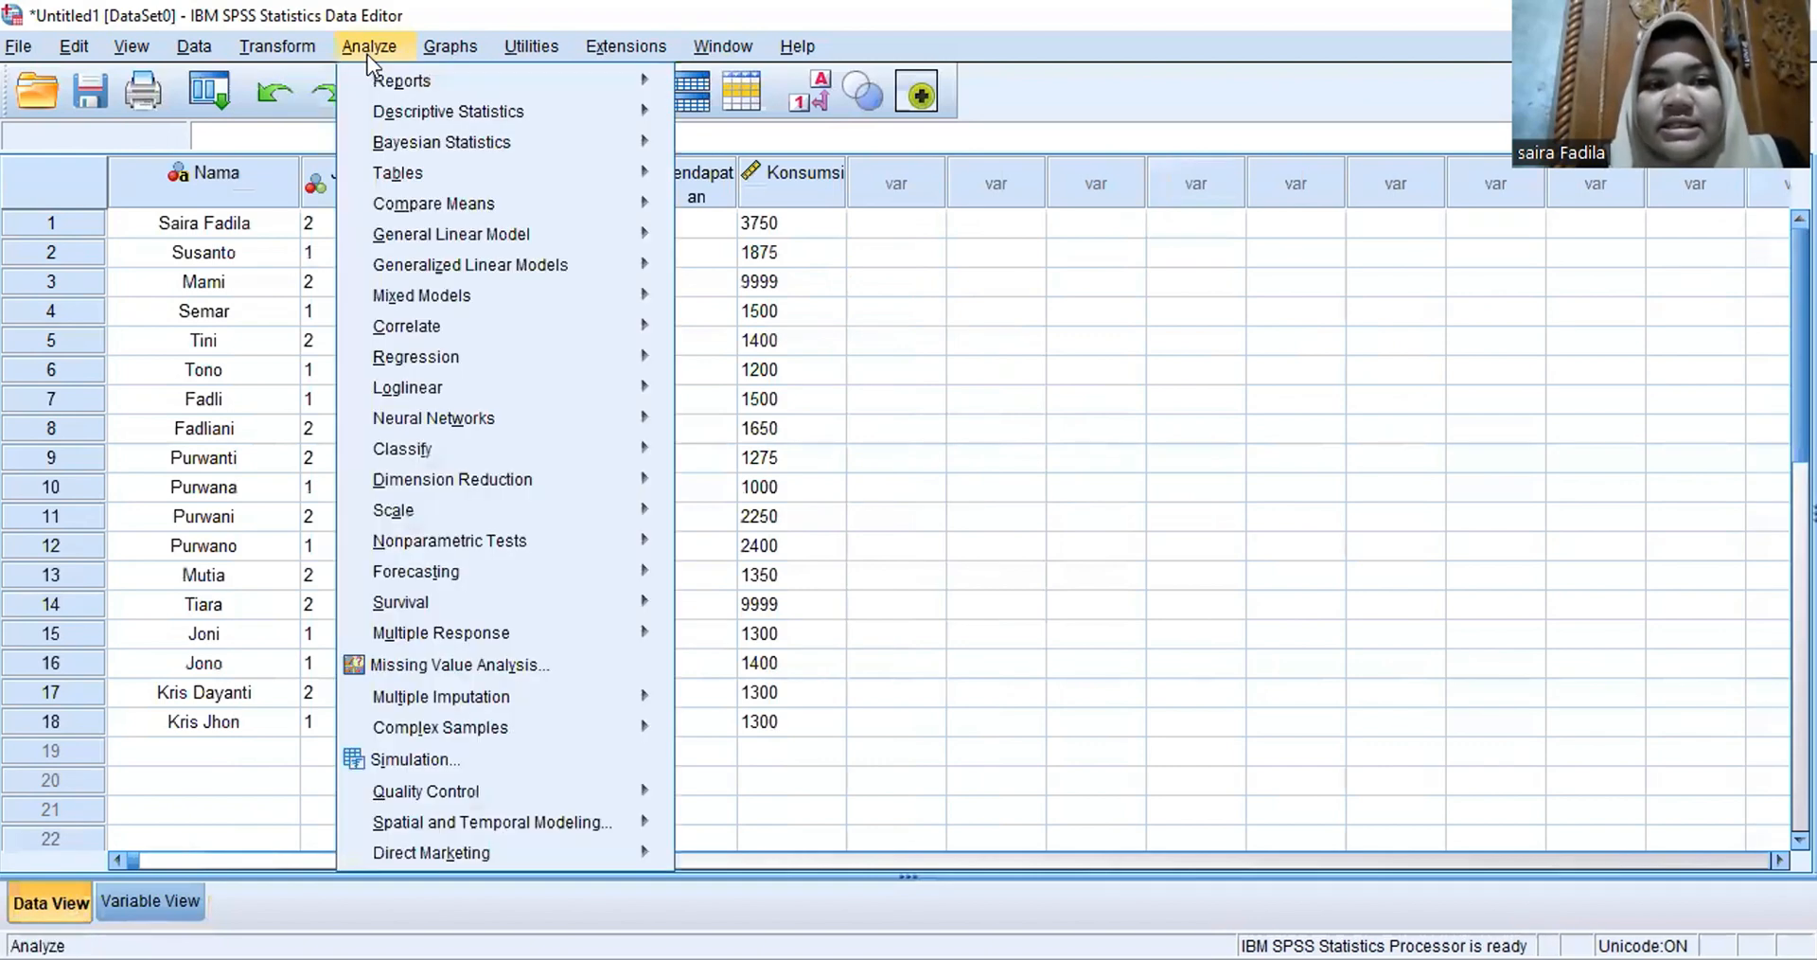
mouse_move(482, 109)
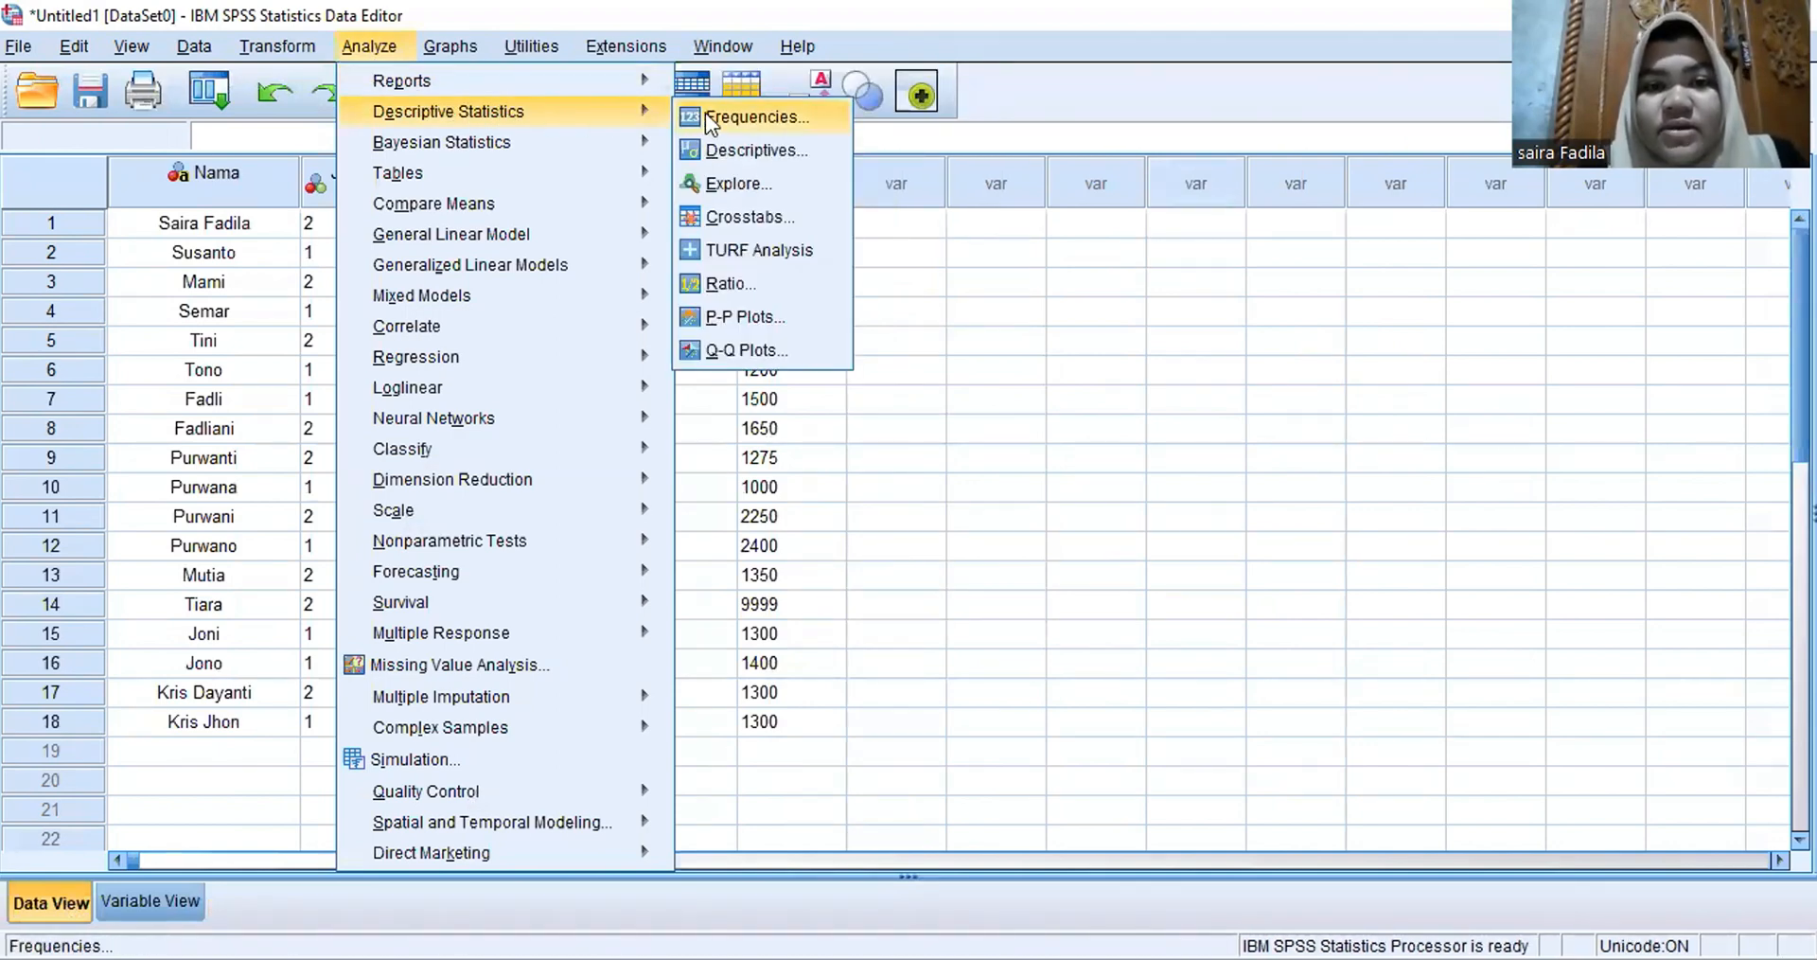
click(729, 142)
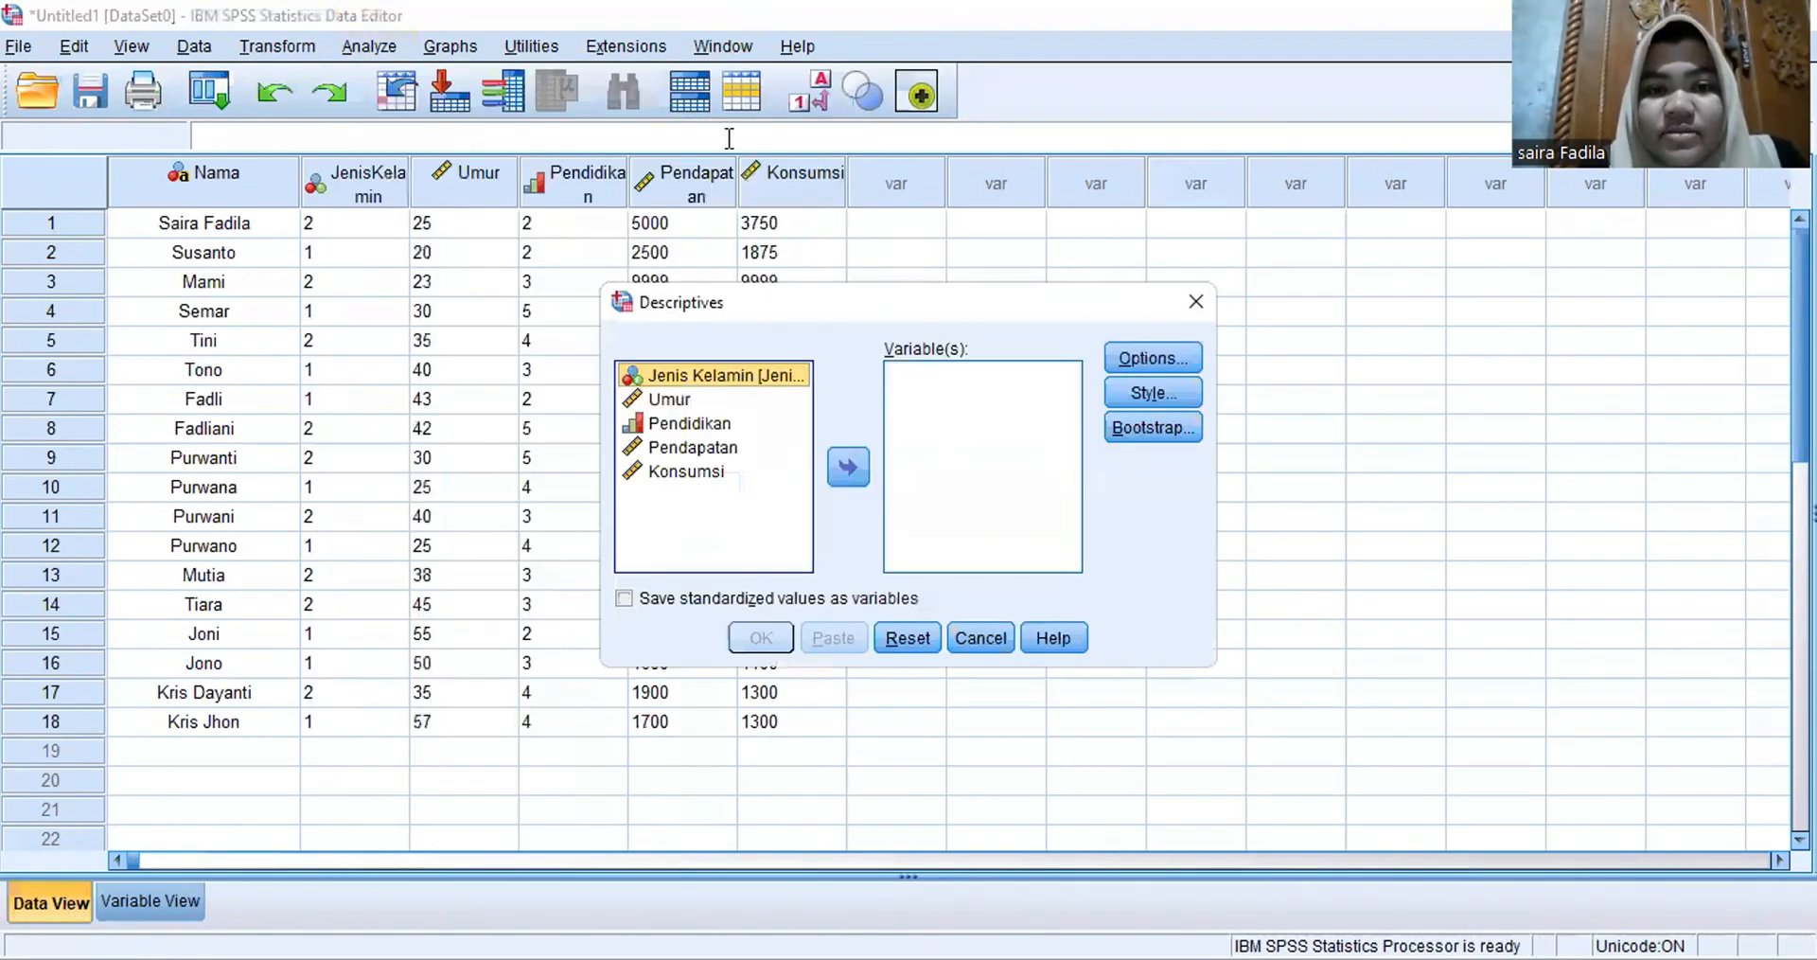
click(689, 398)
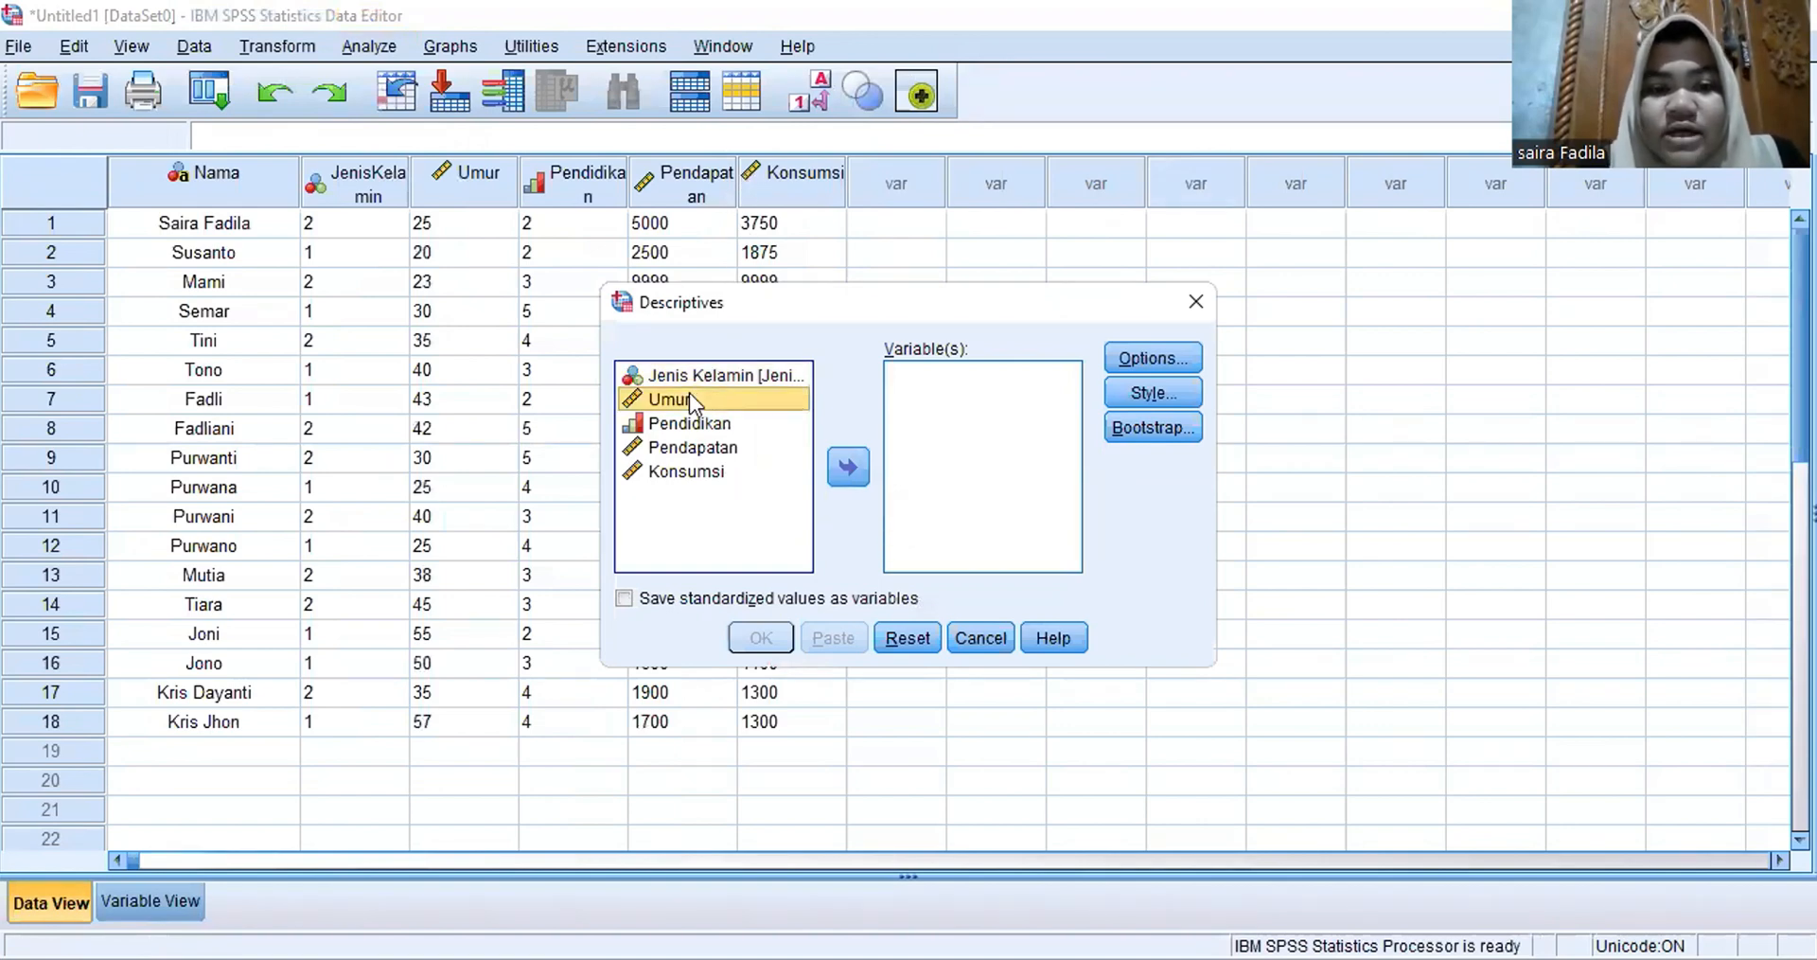
click(833, 468)
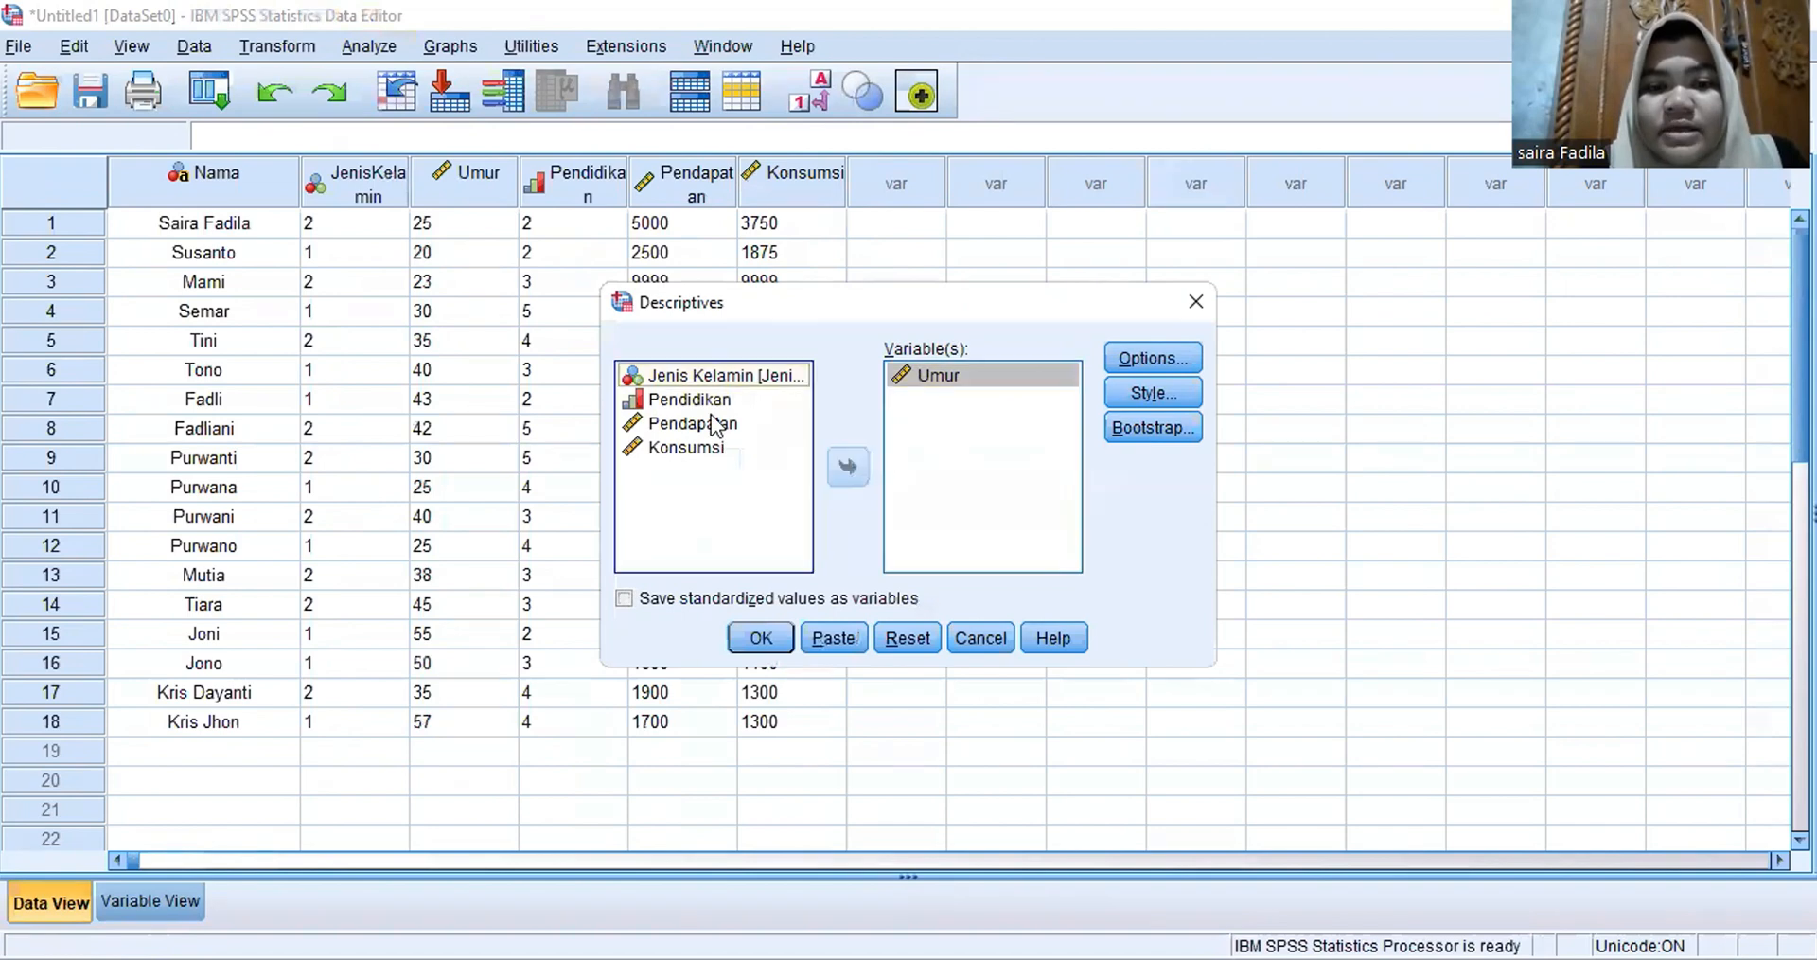
click(714, 423)
click(848, 467)
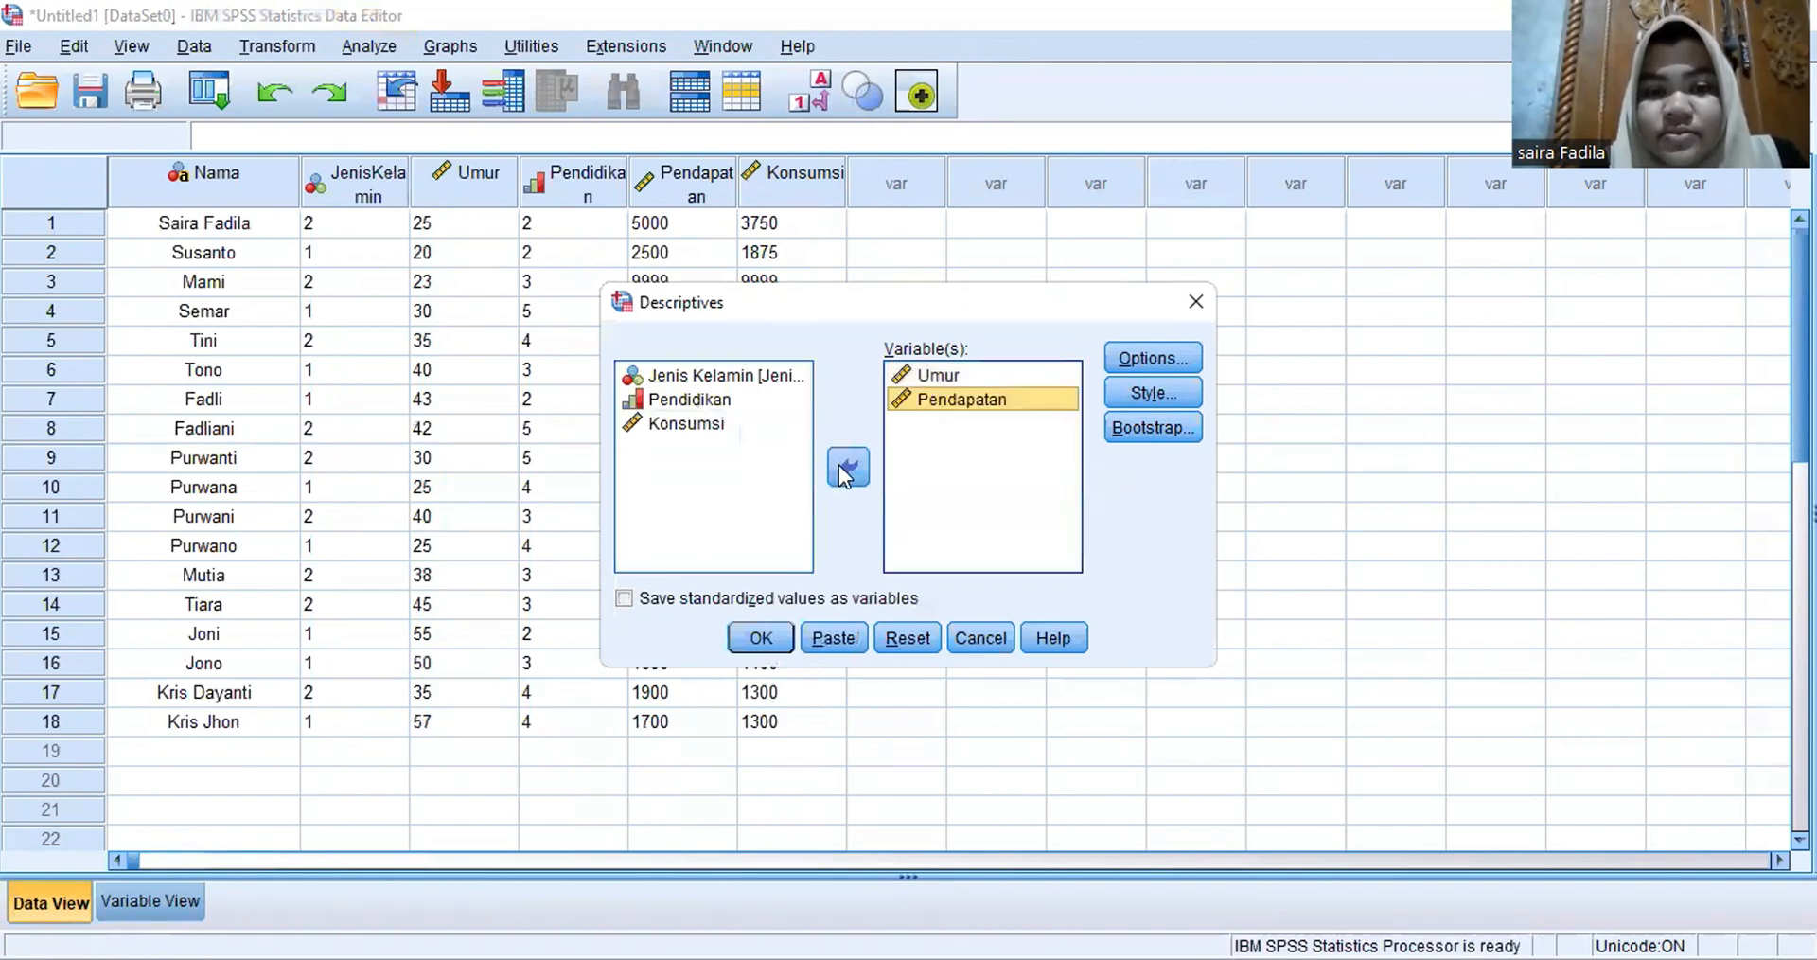
click(714, 424)
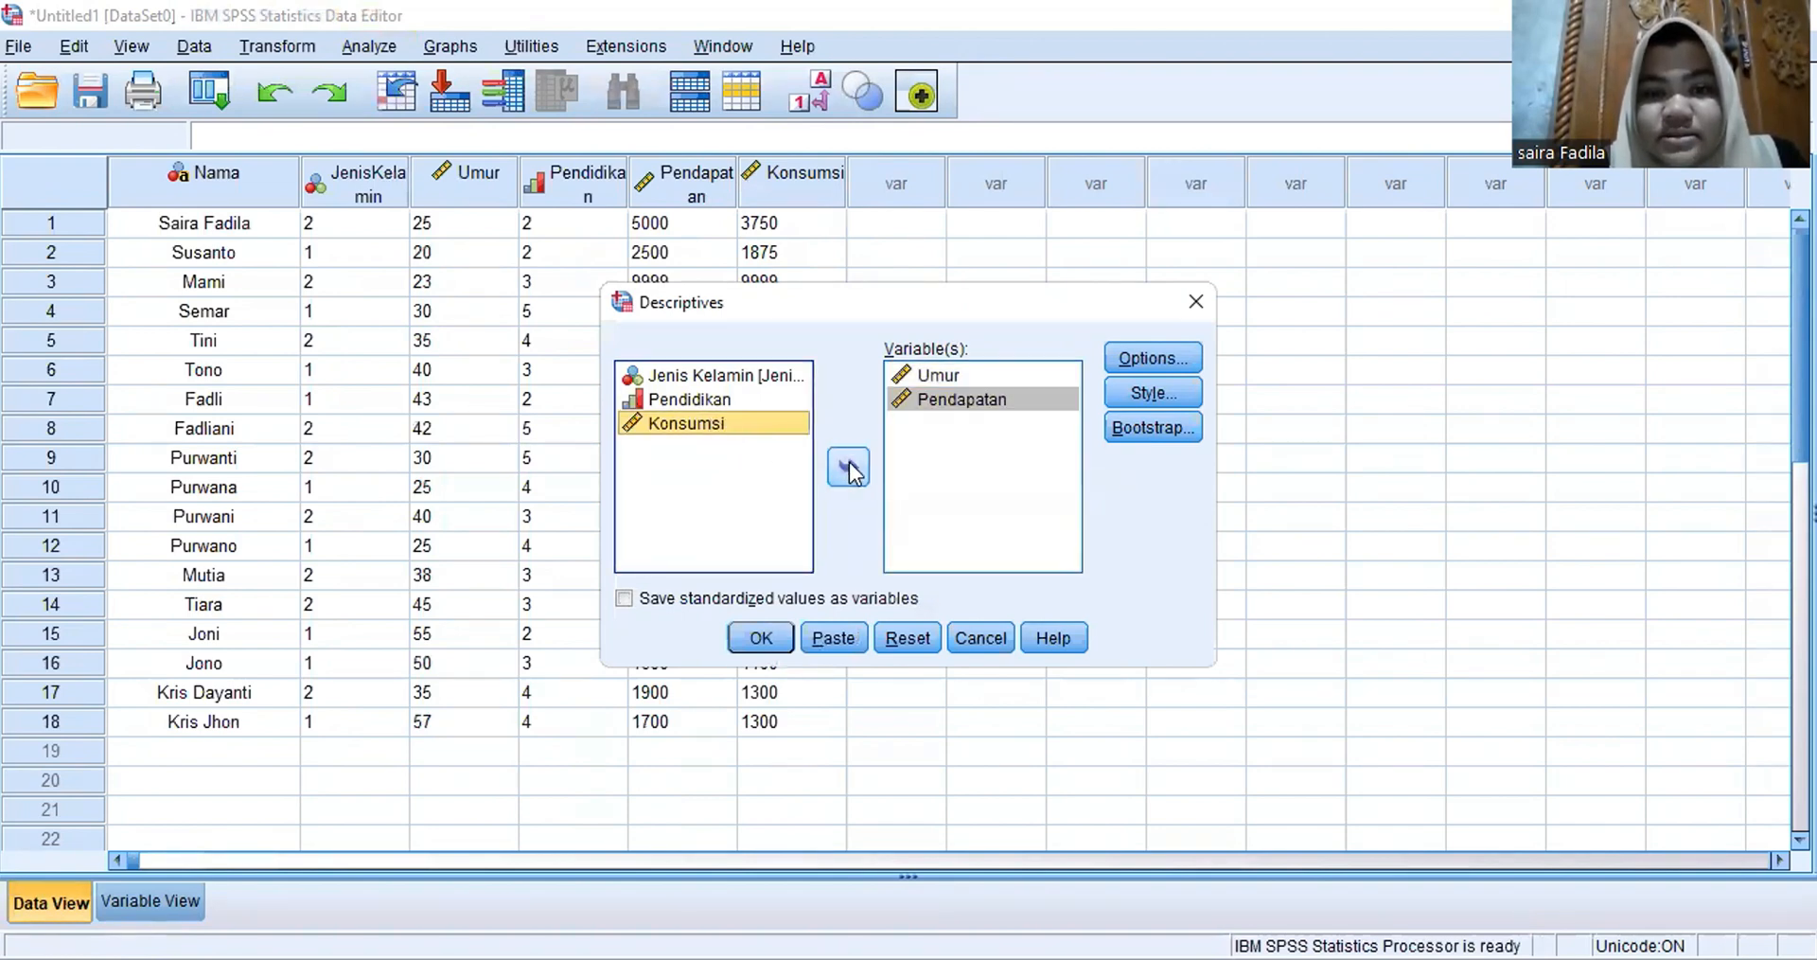
click(848, 467)
Step: Add Sum, Variance, S.E. mean, Range, Kurtosis and Skewness to the Descriptives statistics and run the analysis
click(1183, 359)
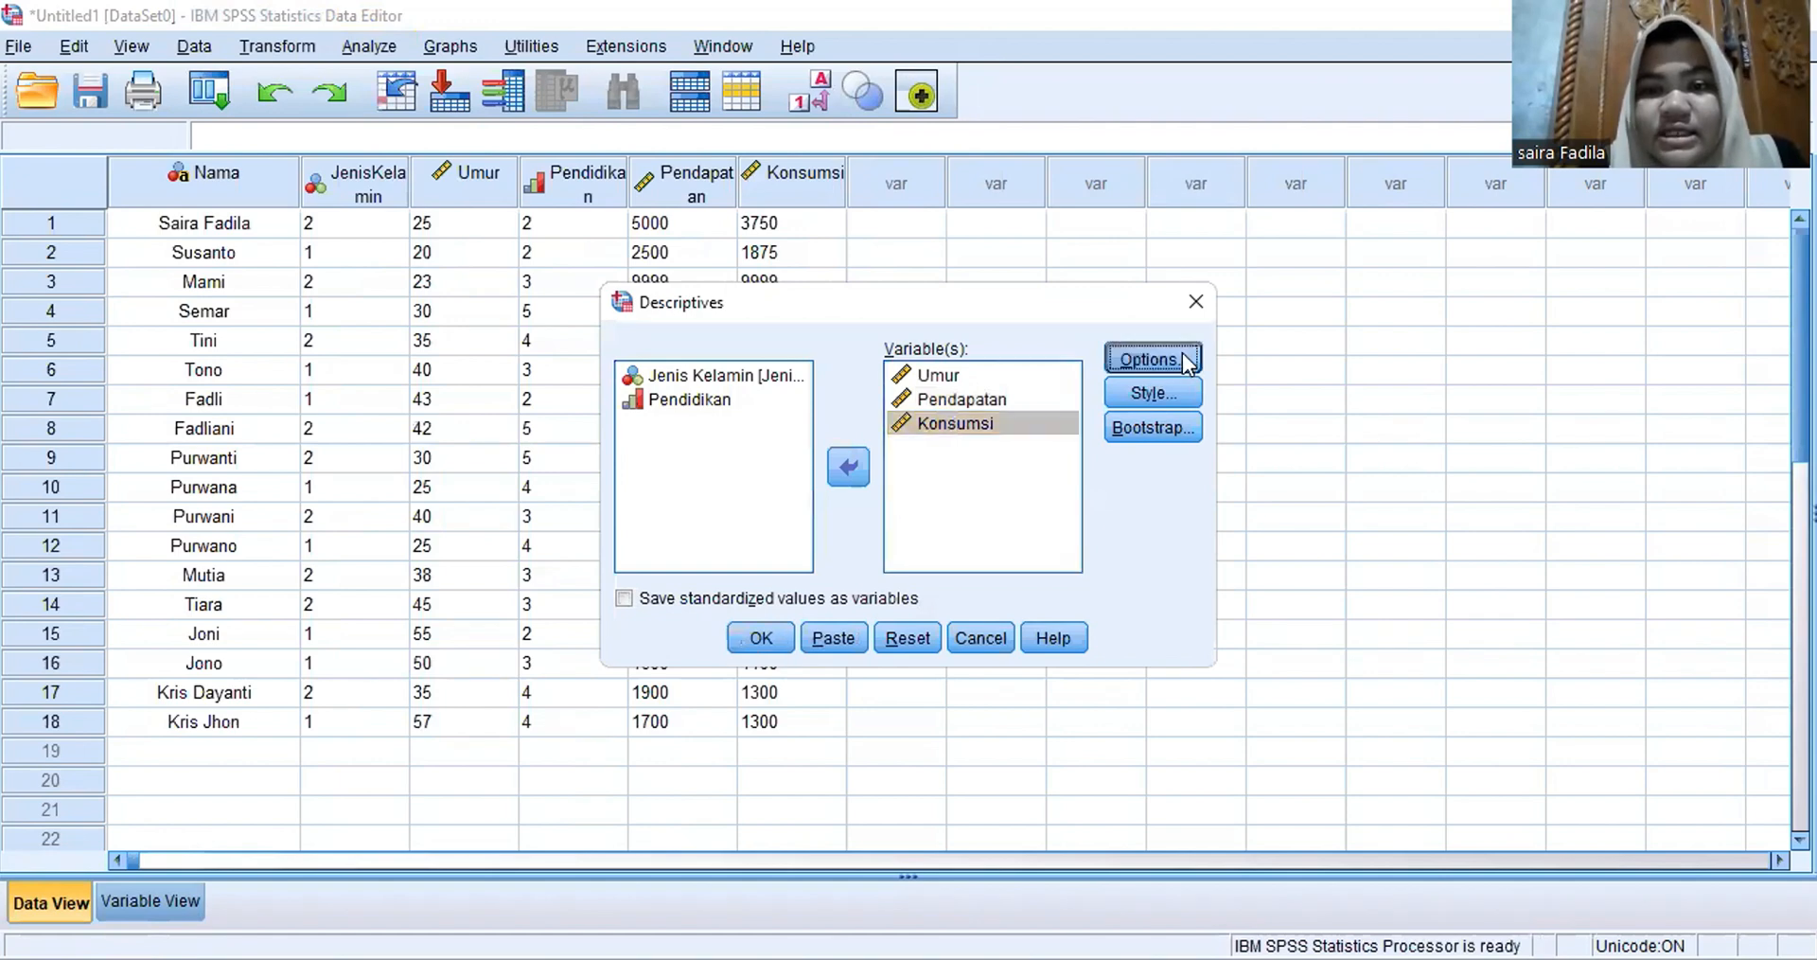
click(909, 285)
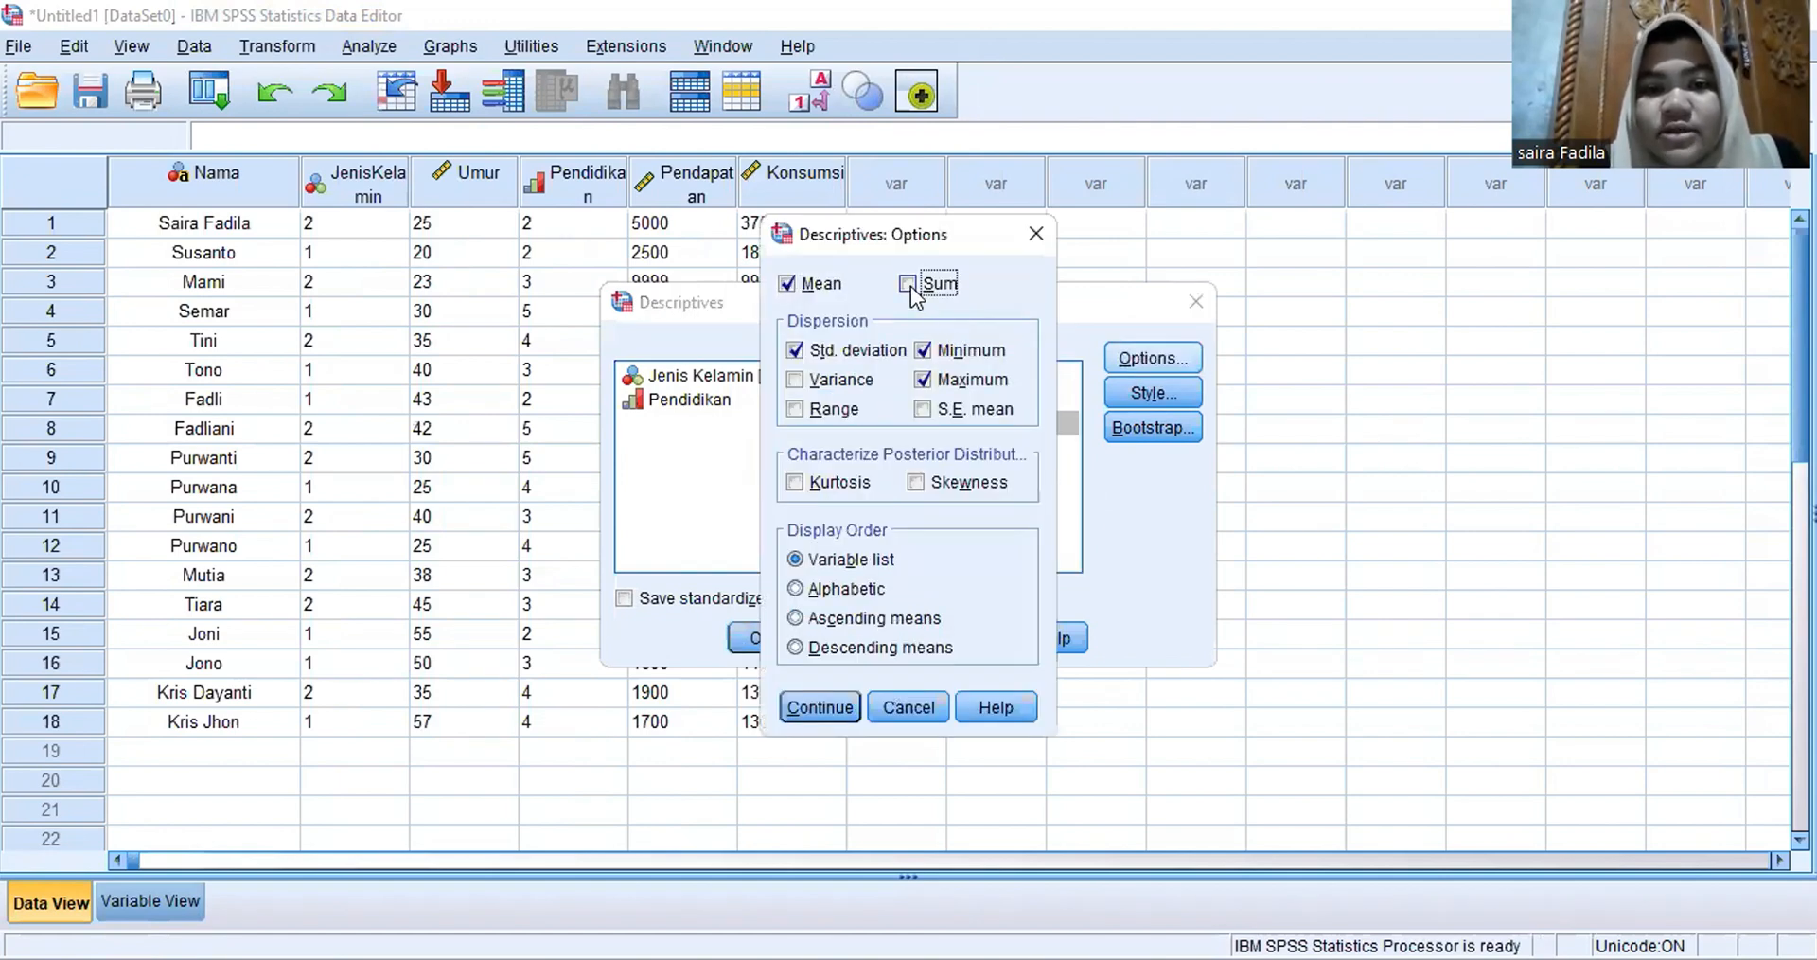
click(798, 383)
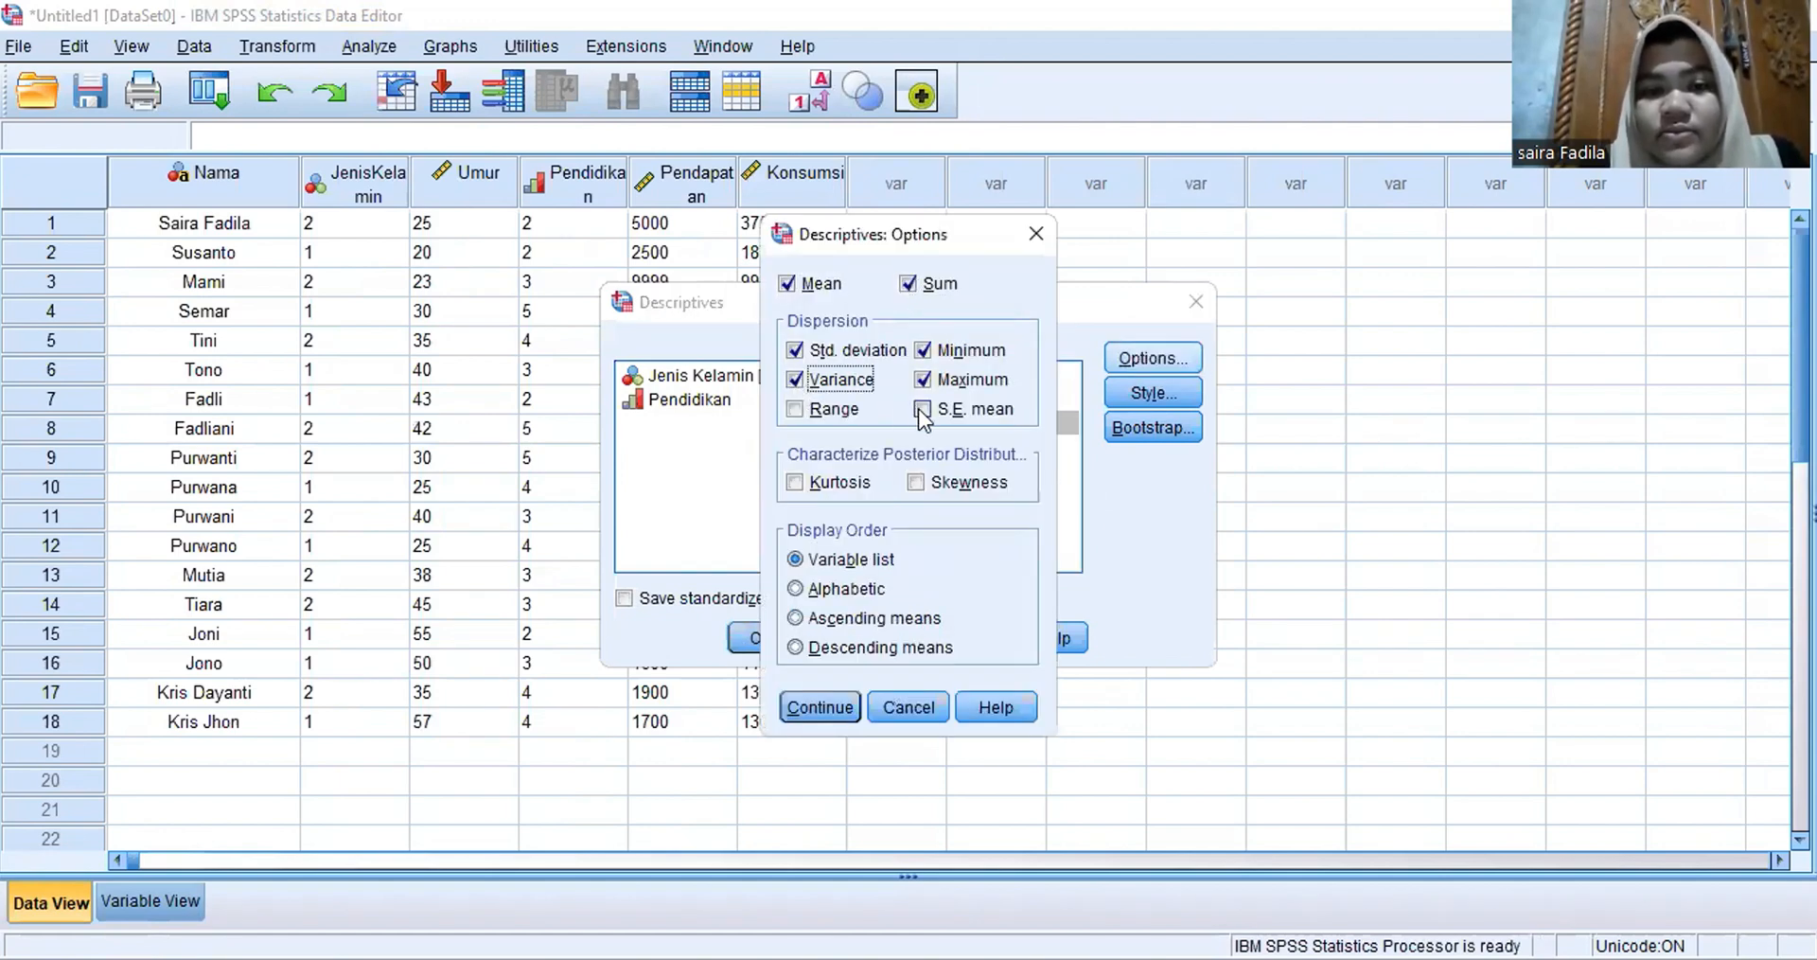
click(922, 410)
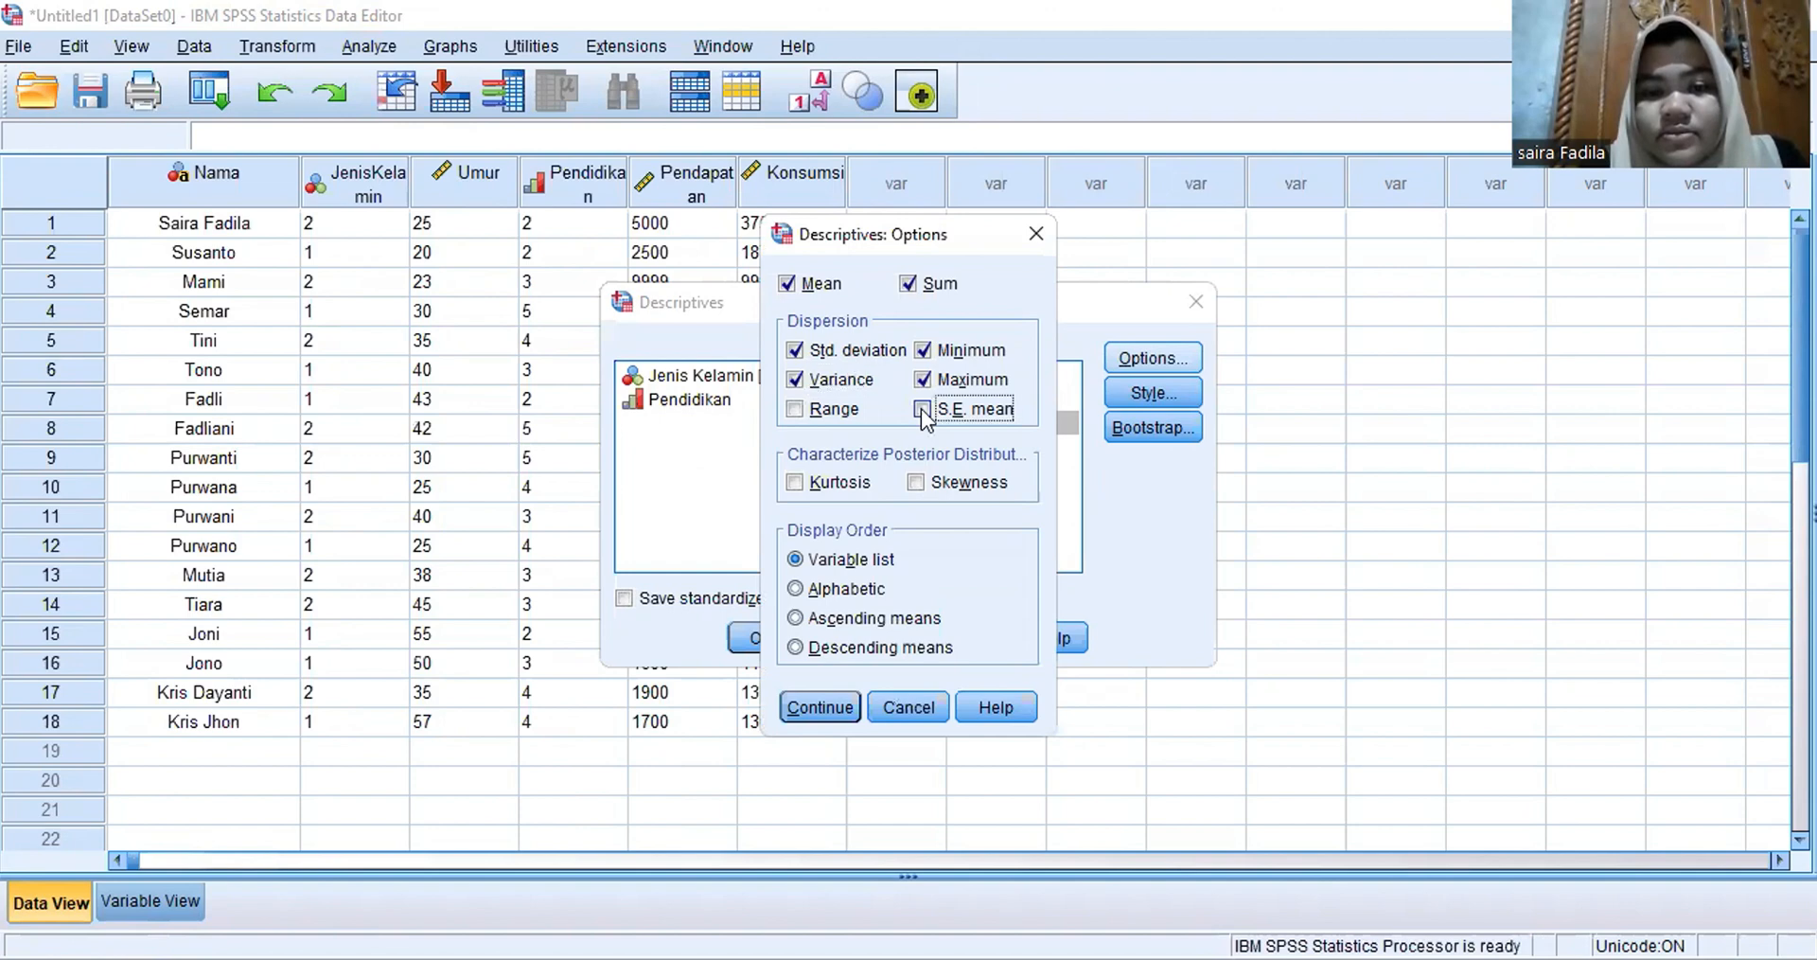
click(797, 411)
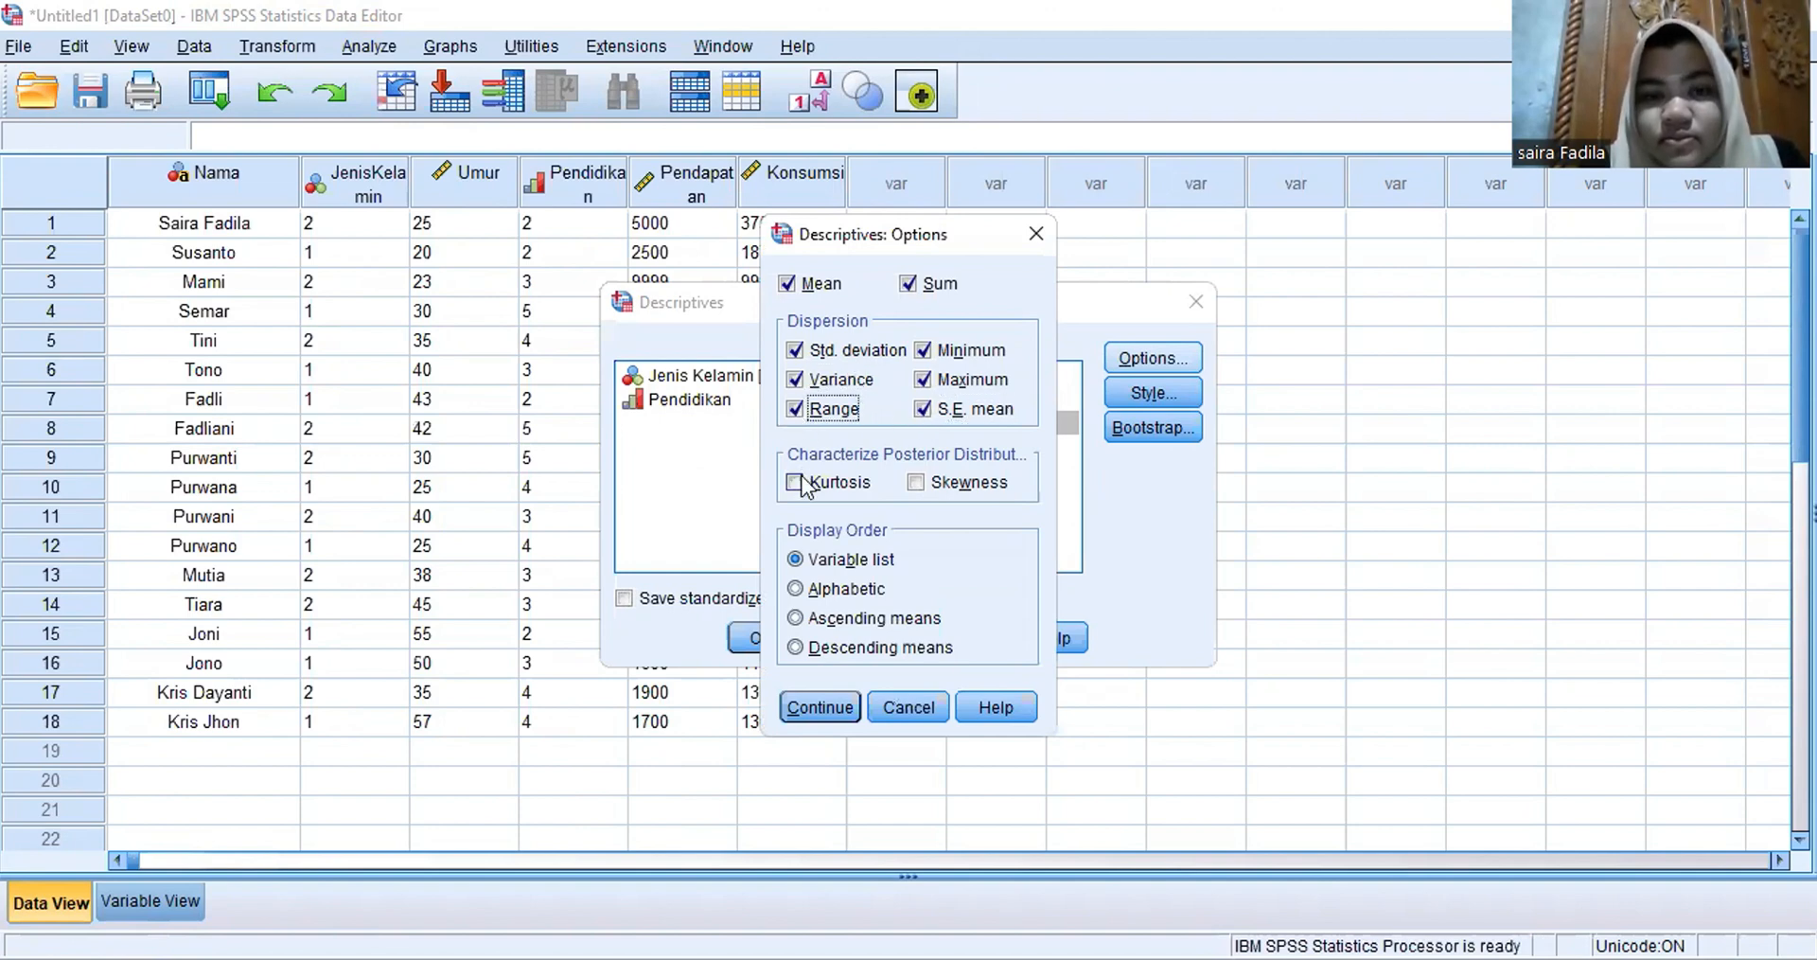
click(847, 485)
click(914, 484)
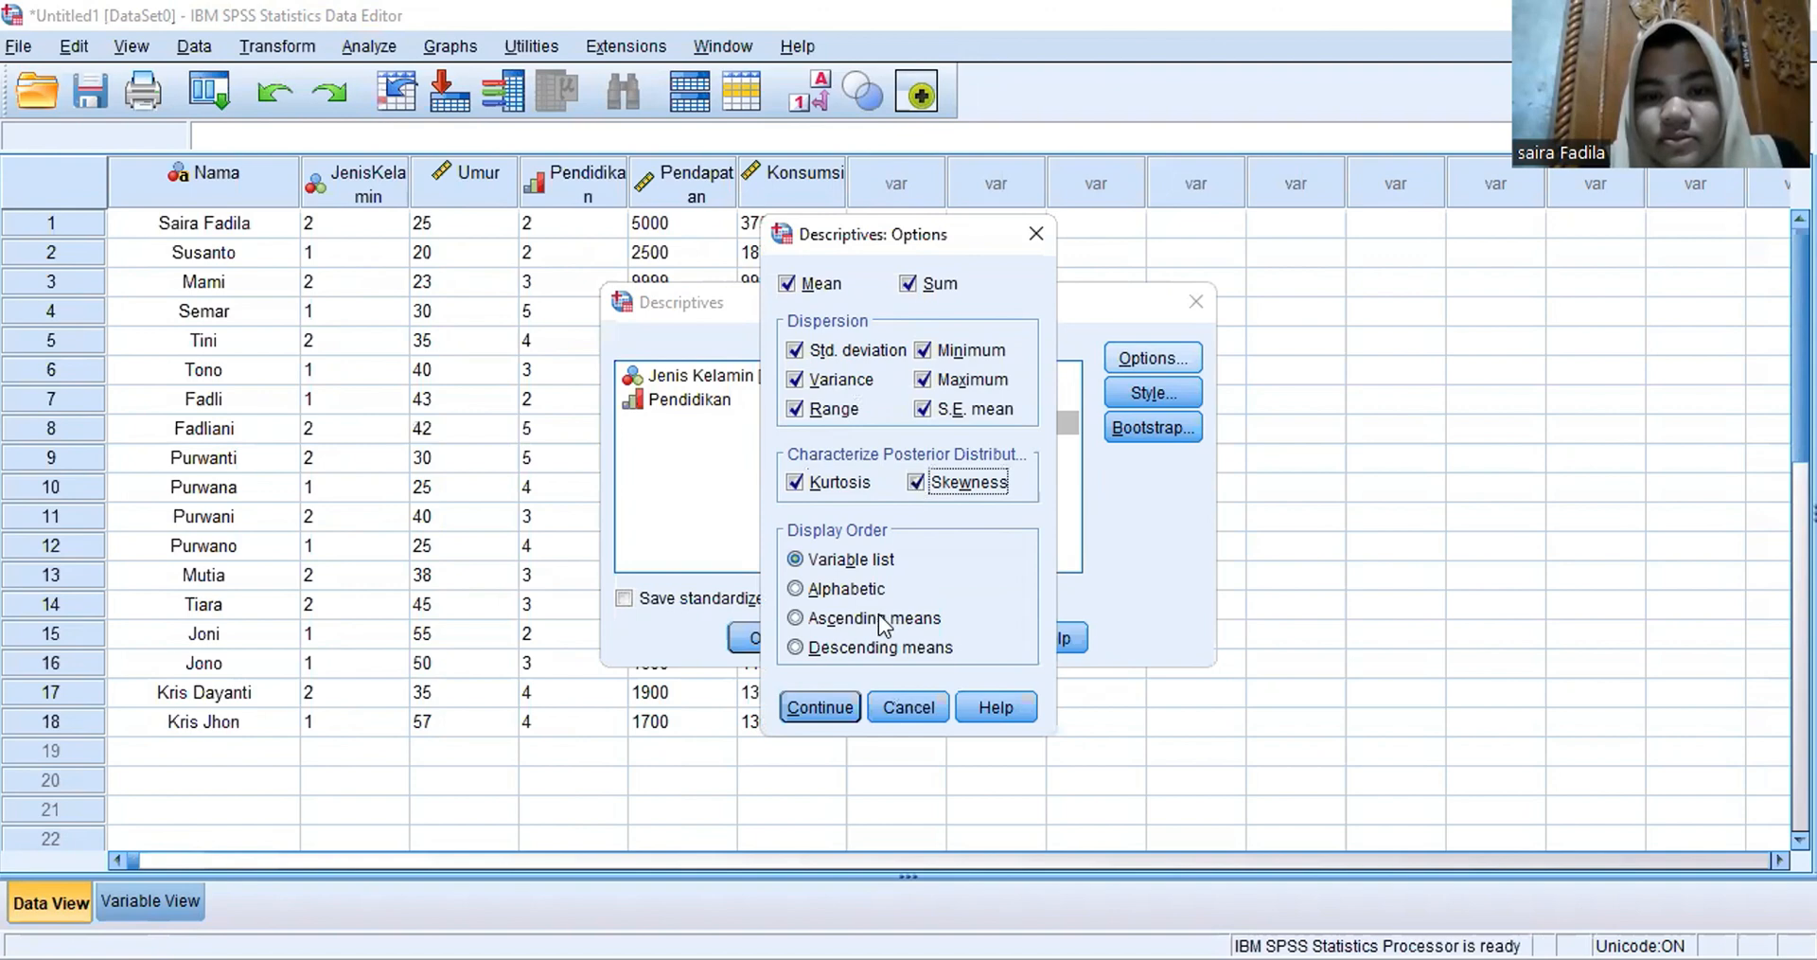
click(822, 706)
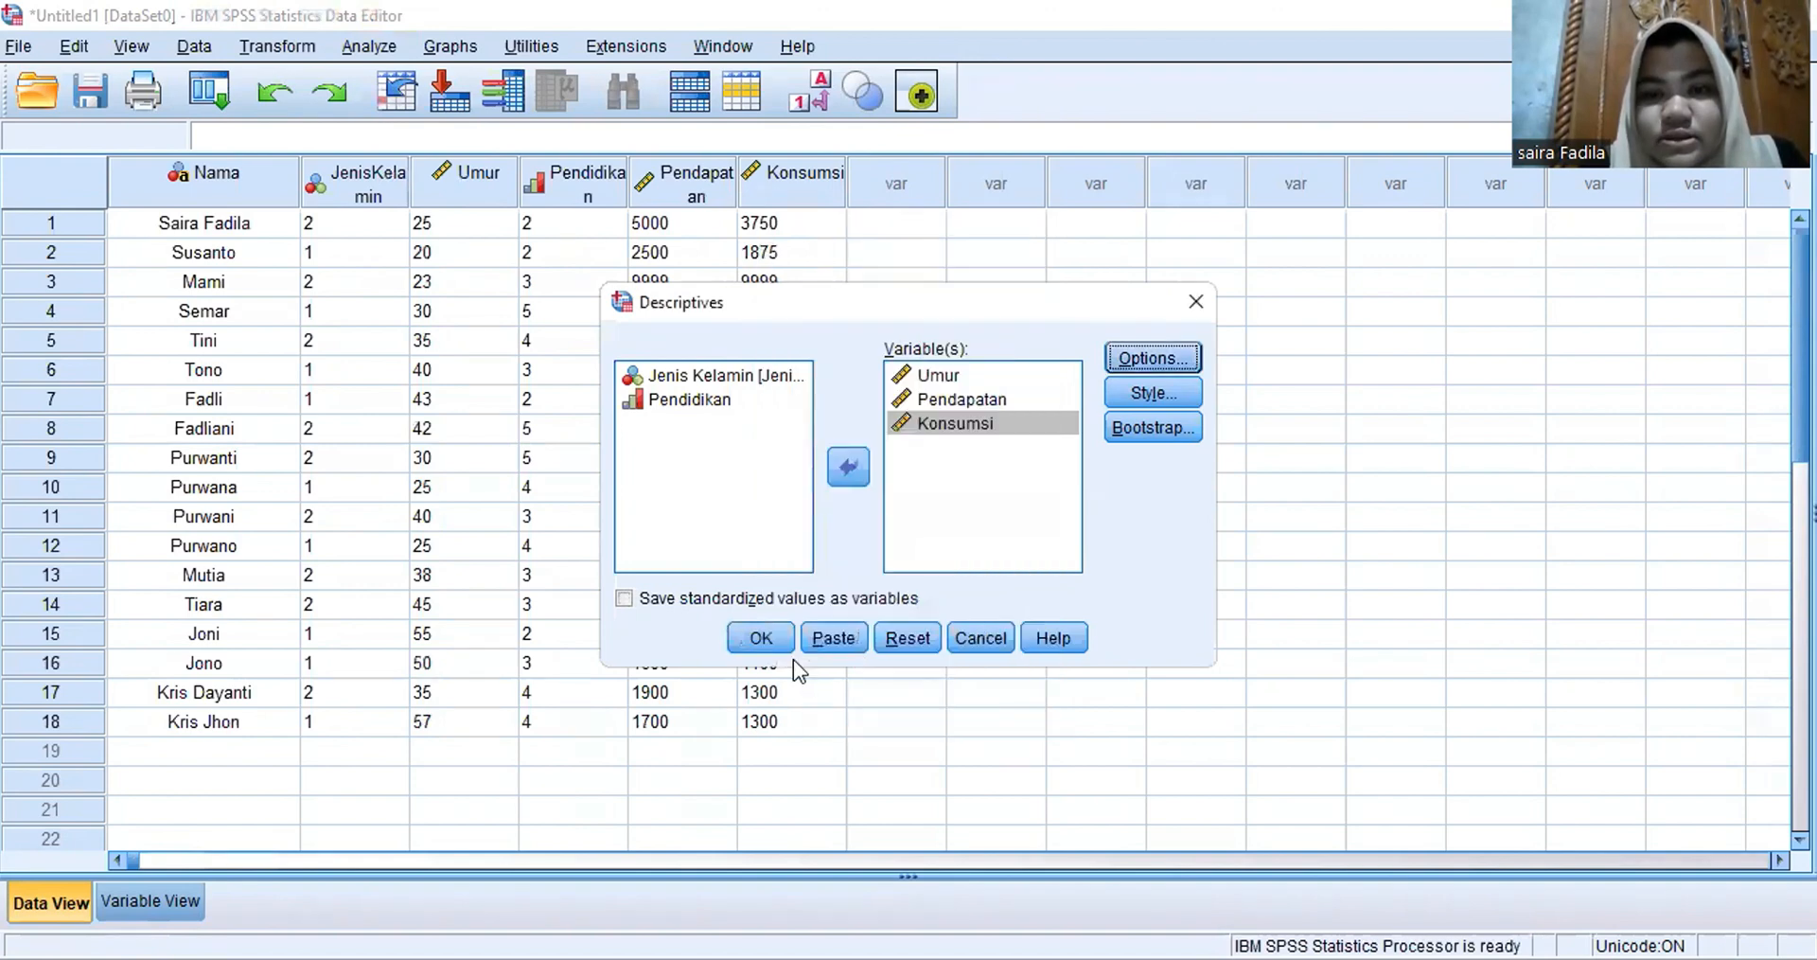
click(763, 640)
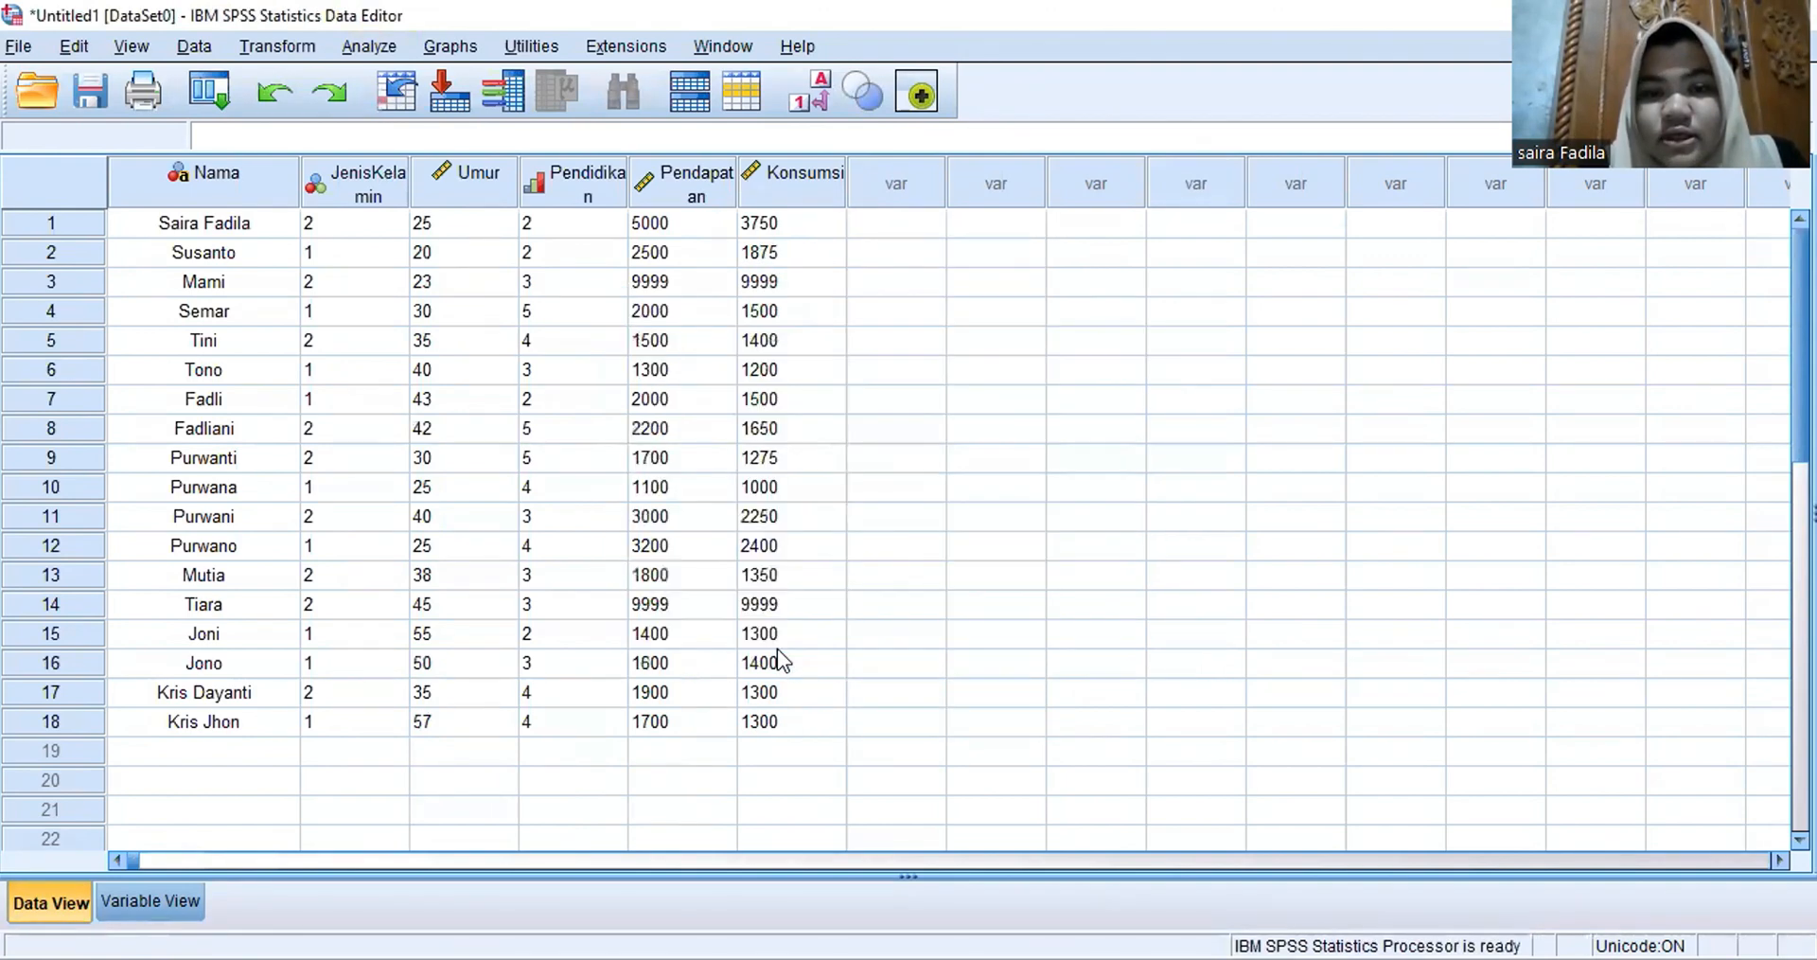